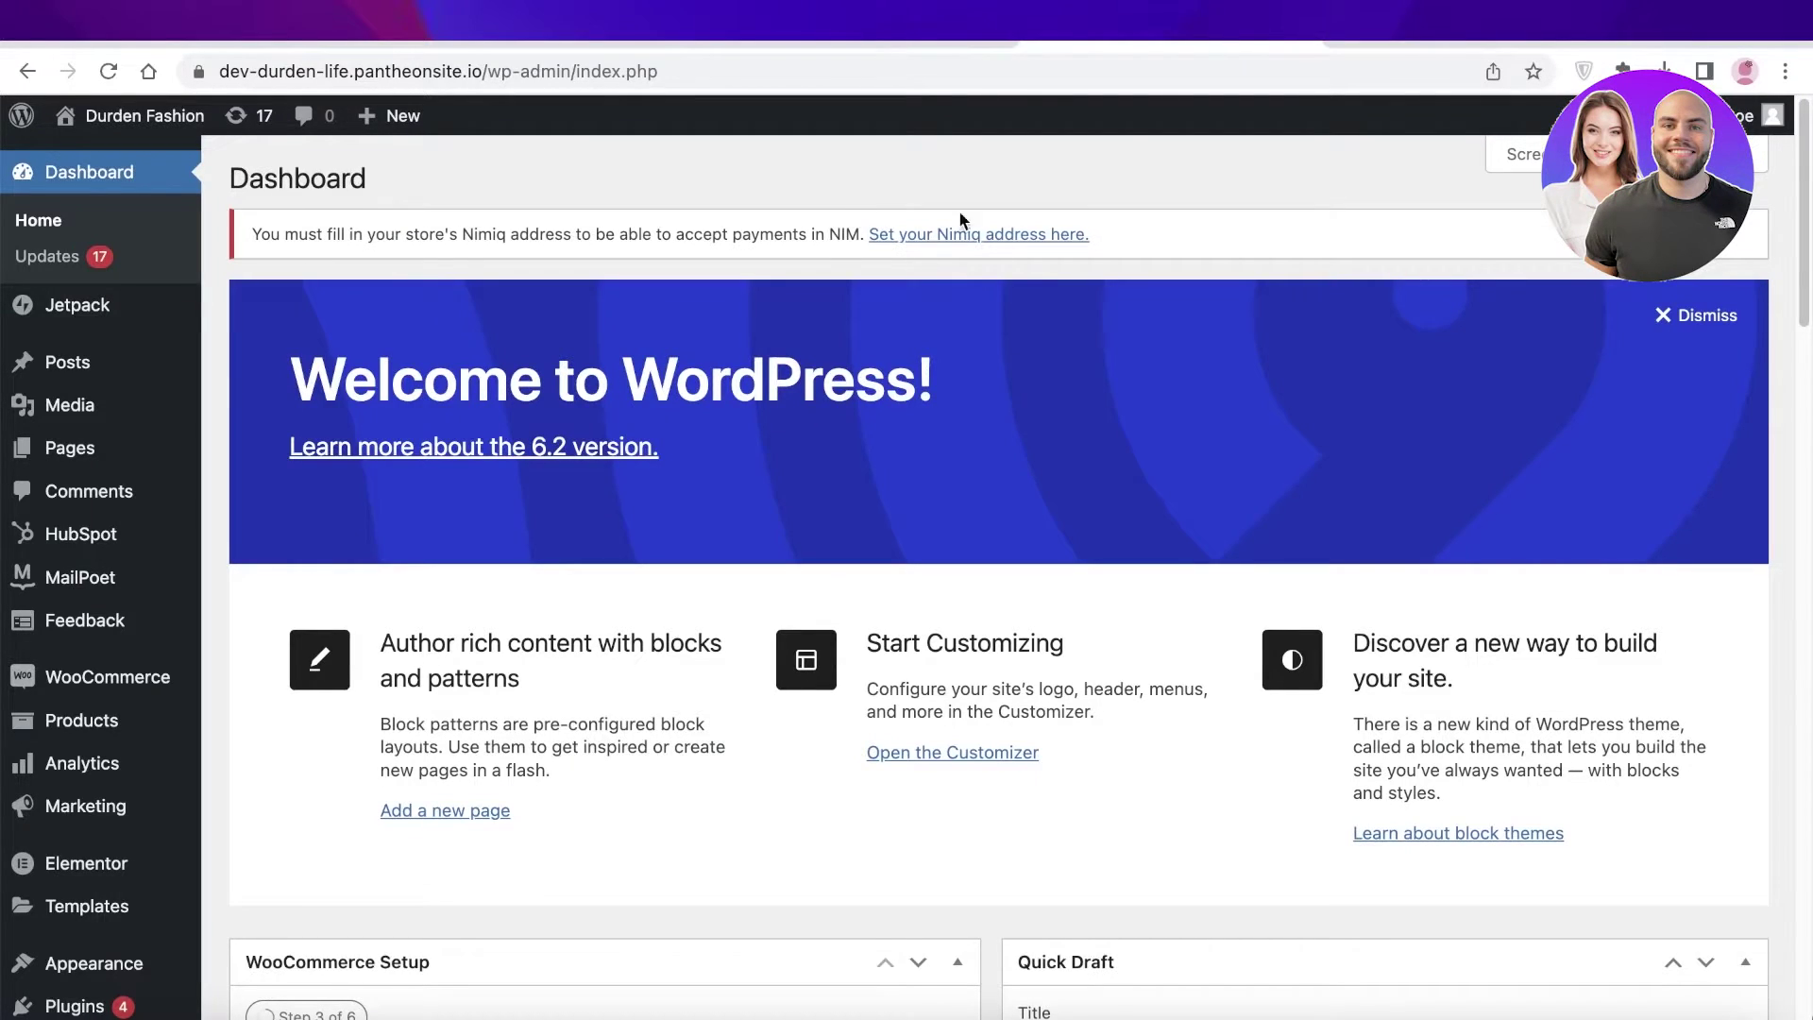
Step: Open the HubSpot plugin's User Guide and review its live chat, forms and contacts cards
mouse_move(111, 541)
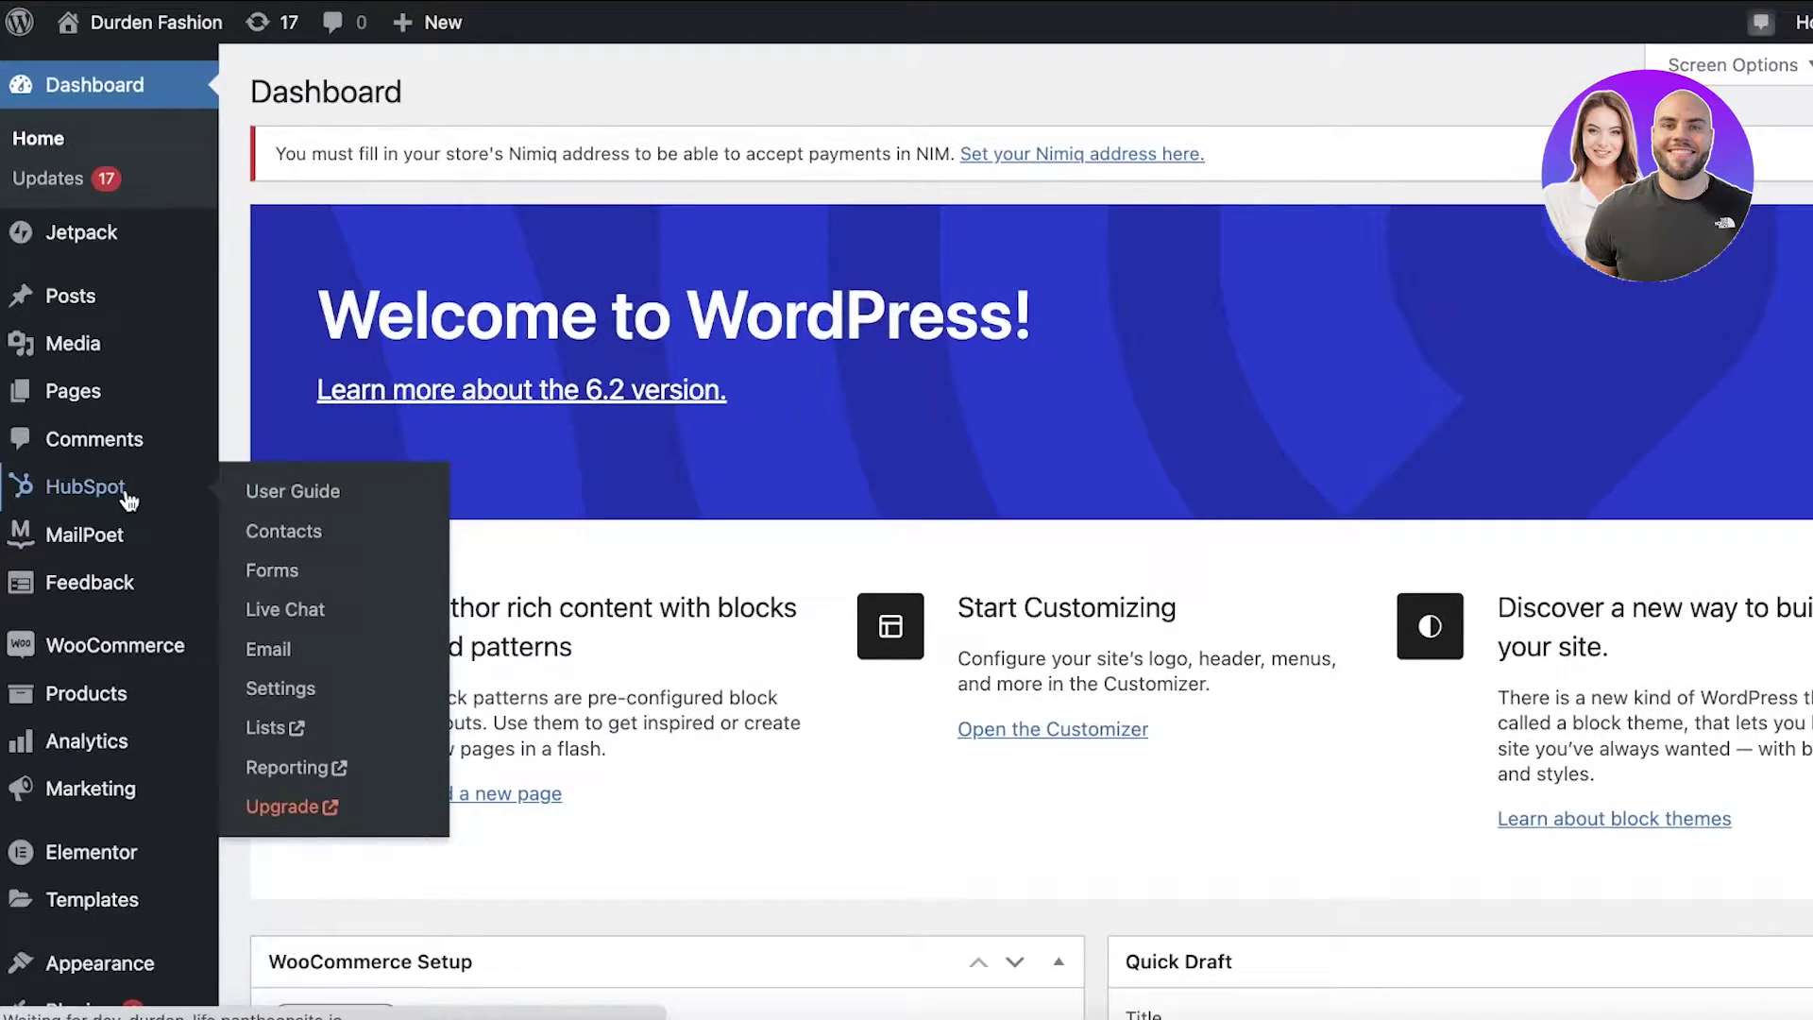
click(123, 500)
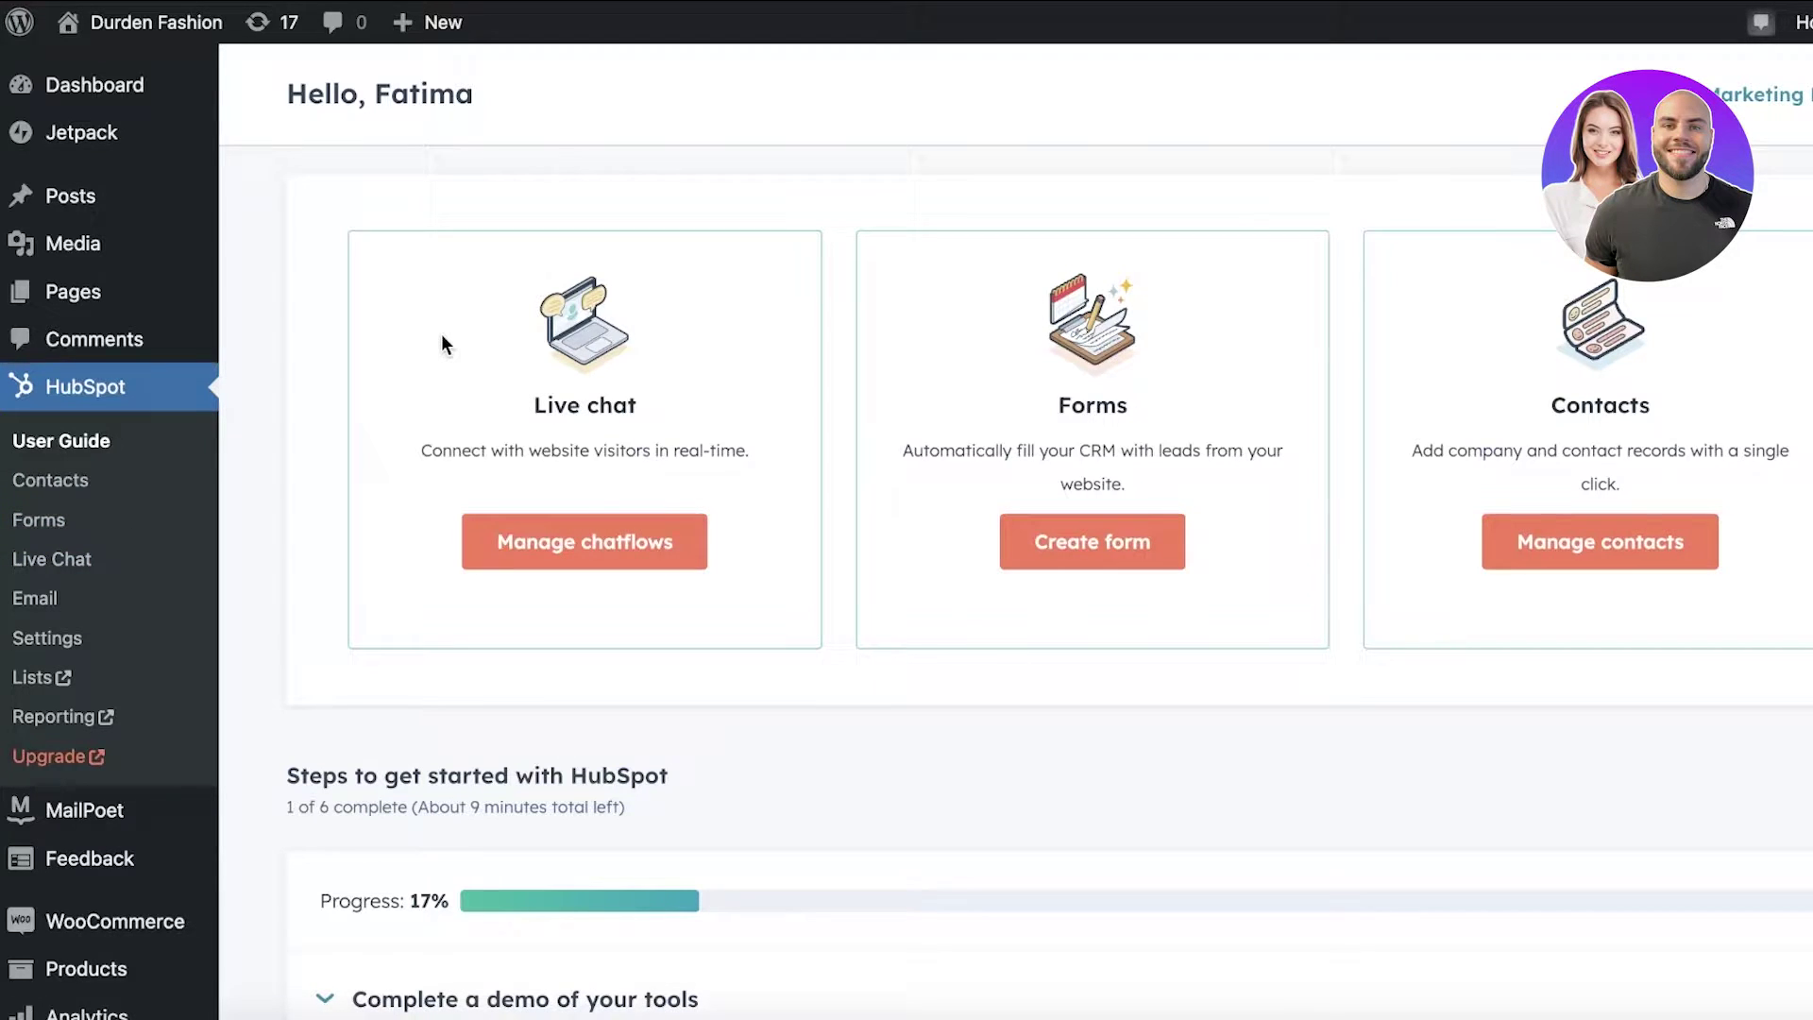
scroll(440, 337, down, 3)
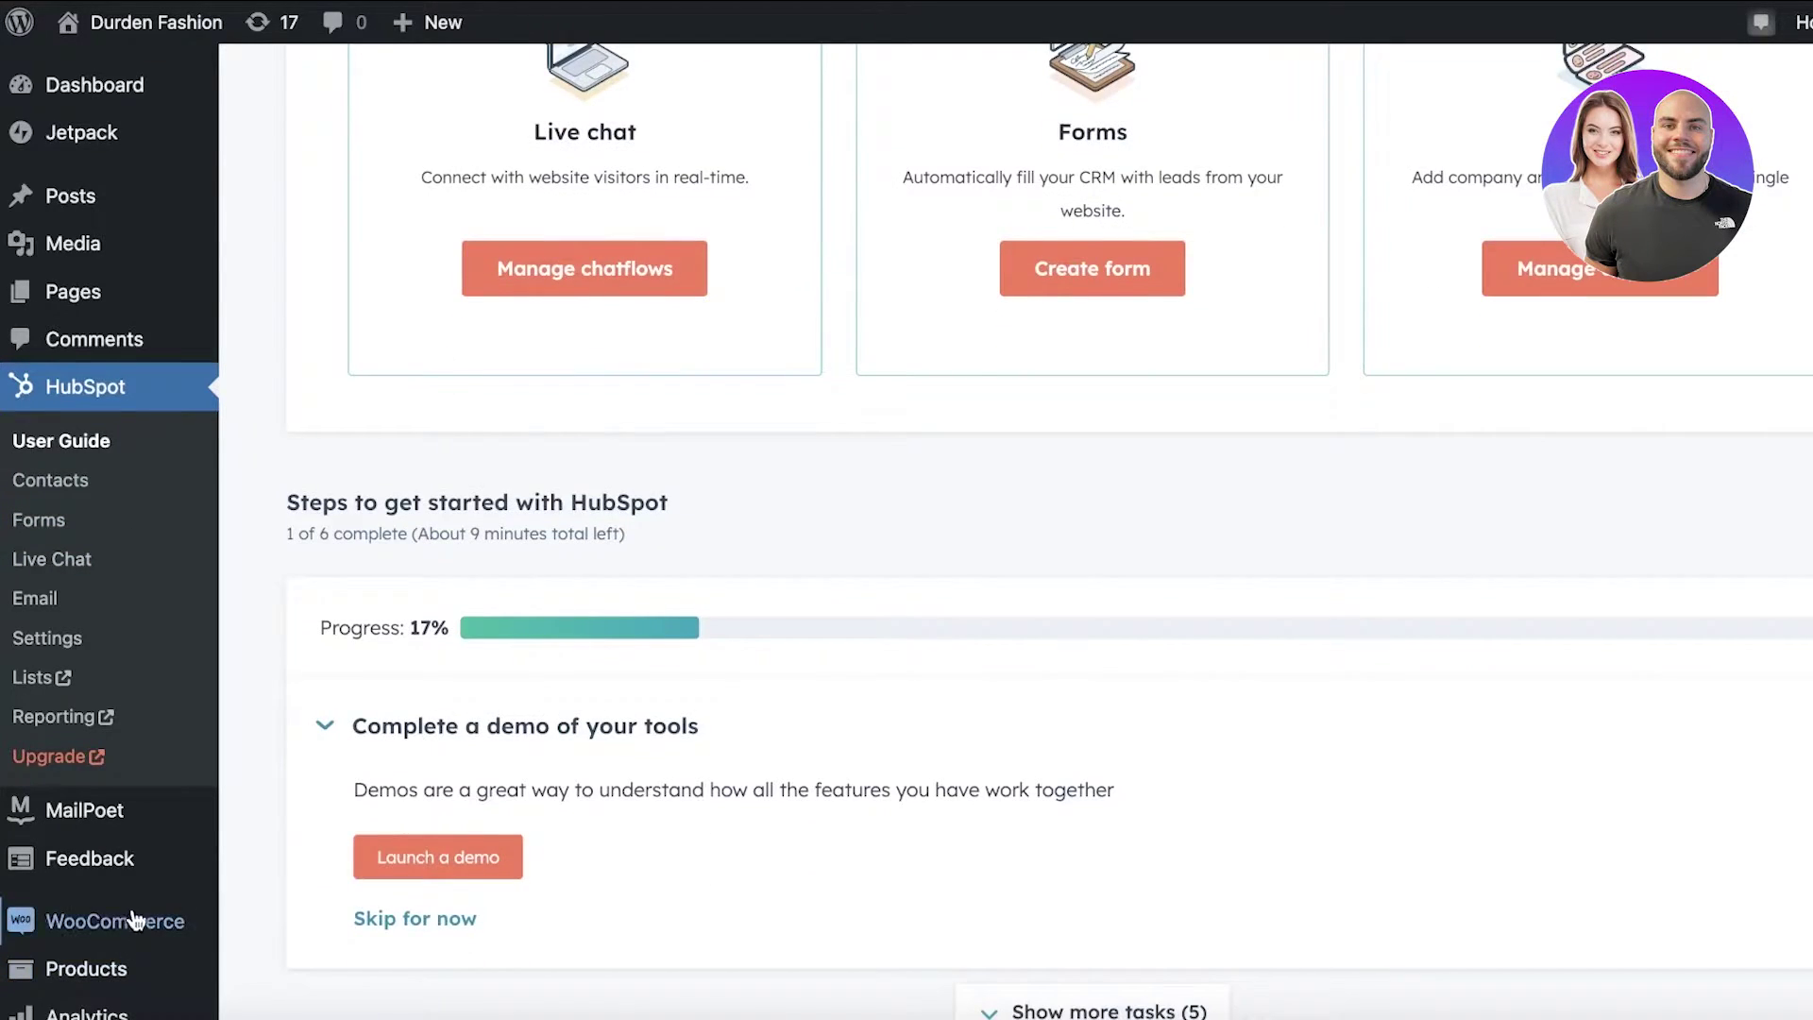
scroll(909, 234, up, 3)
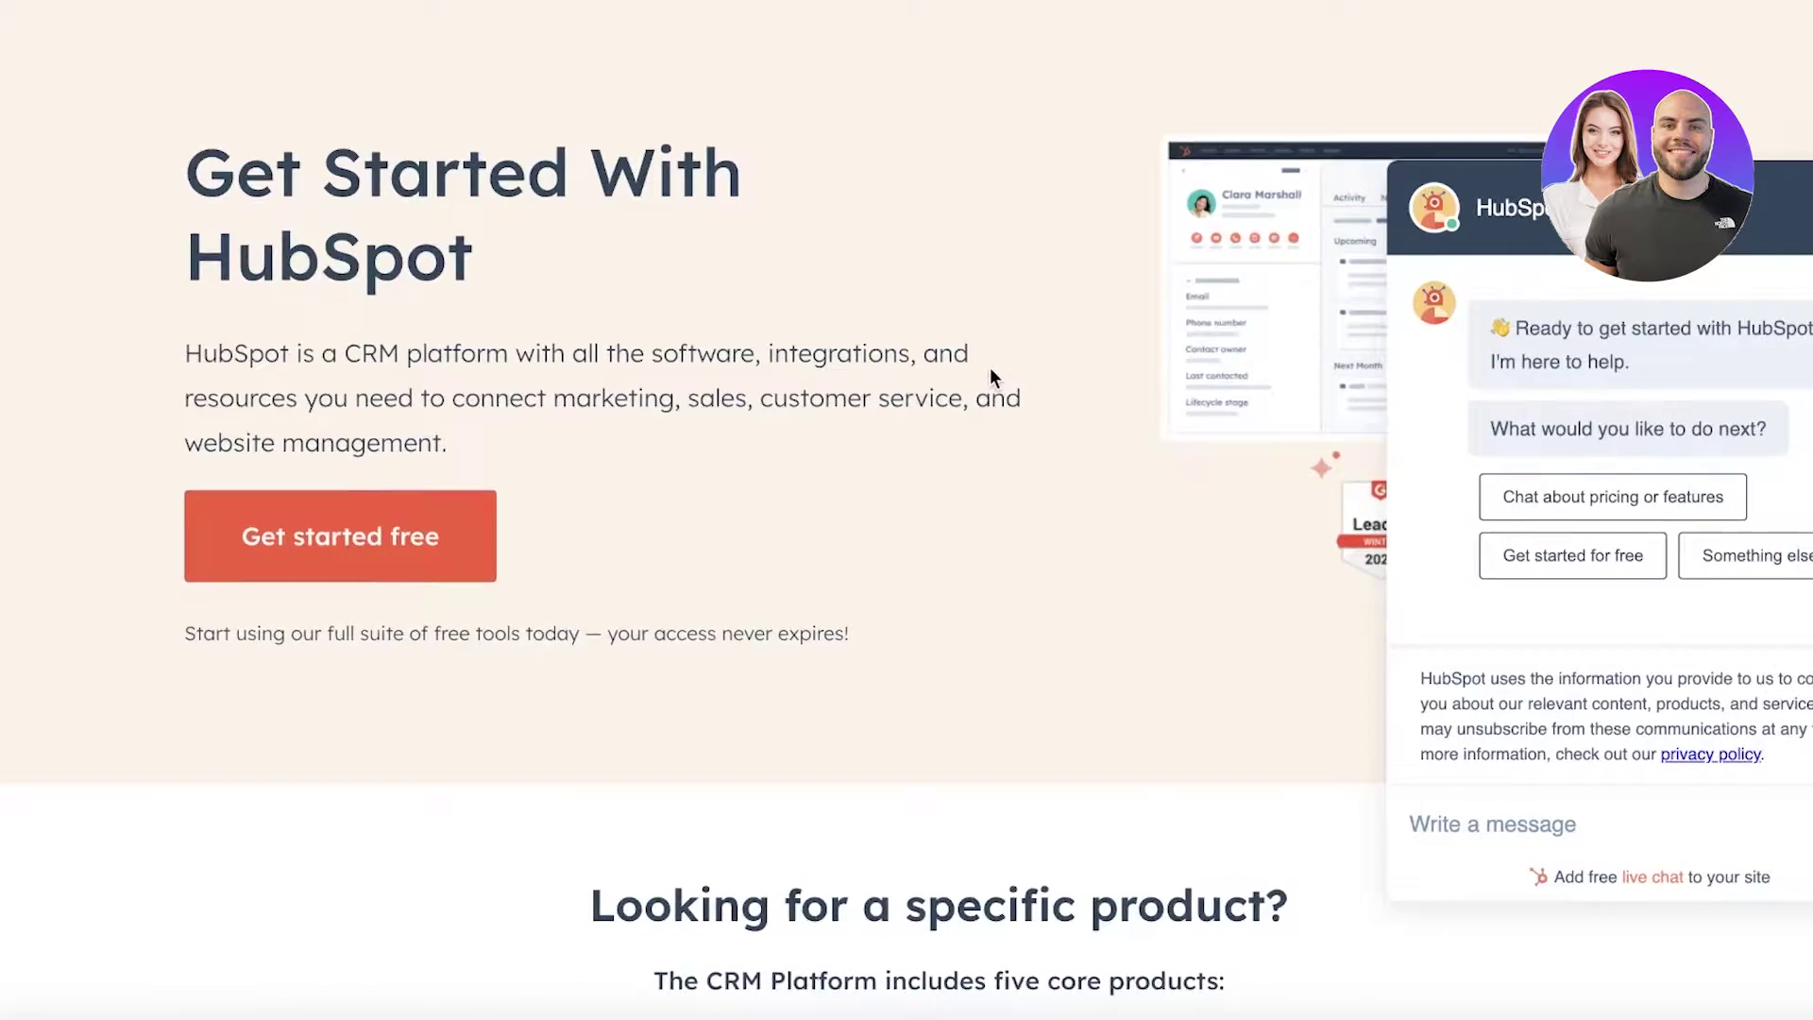
Step: Browse hubspot.com's Get Started With HubSpot page, then choose Get started free
scroll(989, 375, down, 10)
scroll(958, 372, down, 10)
scroll(965, 373, up, 7)
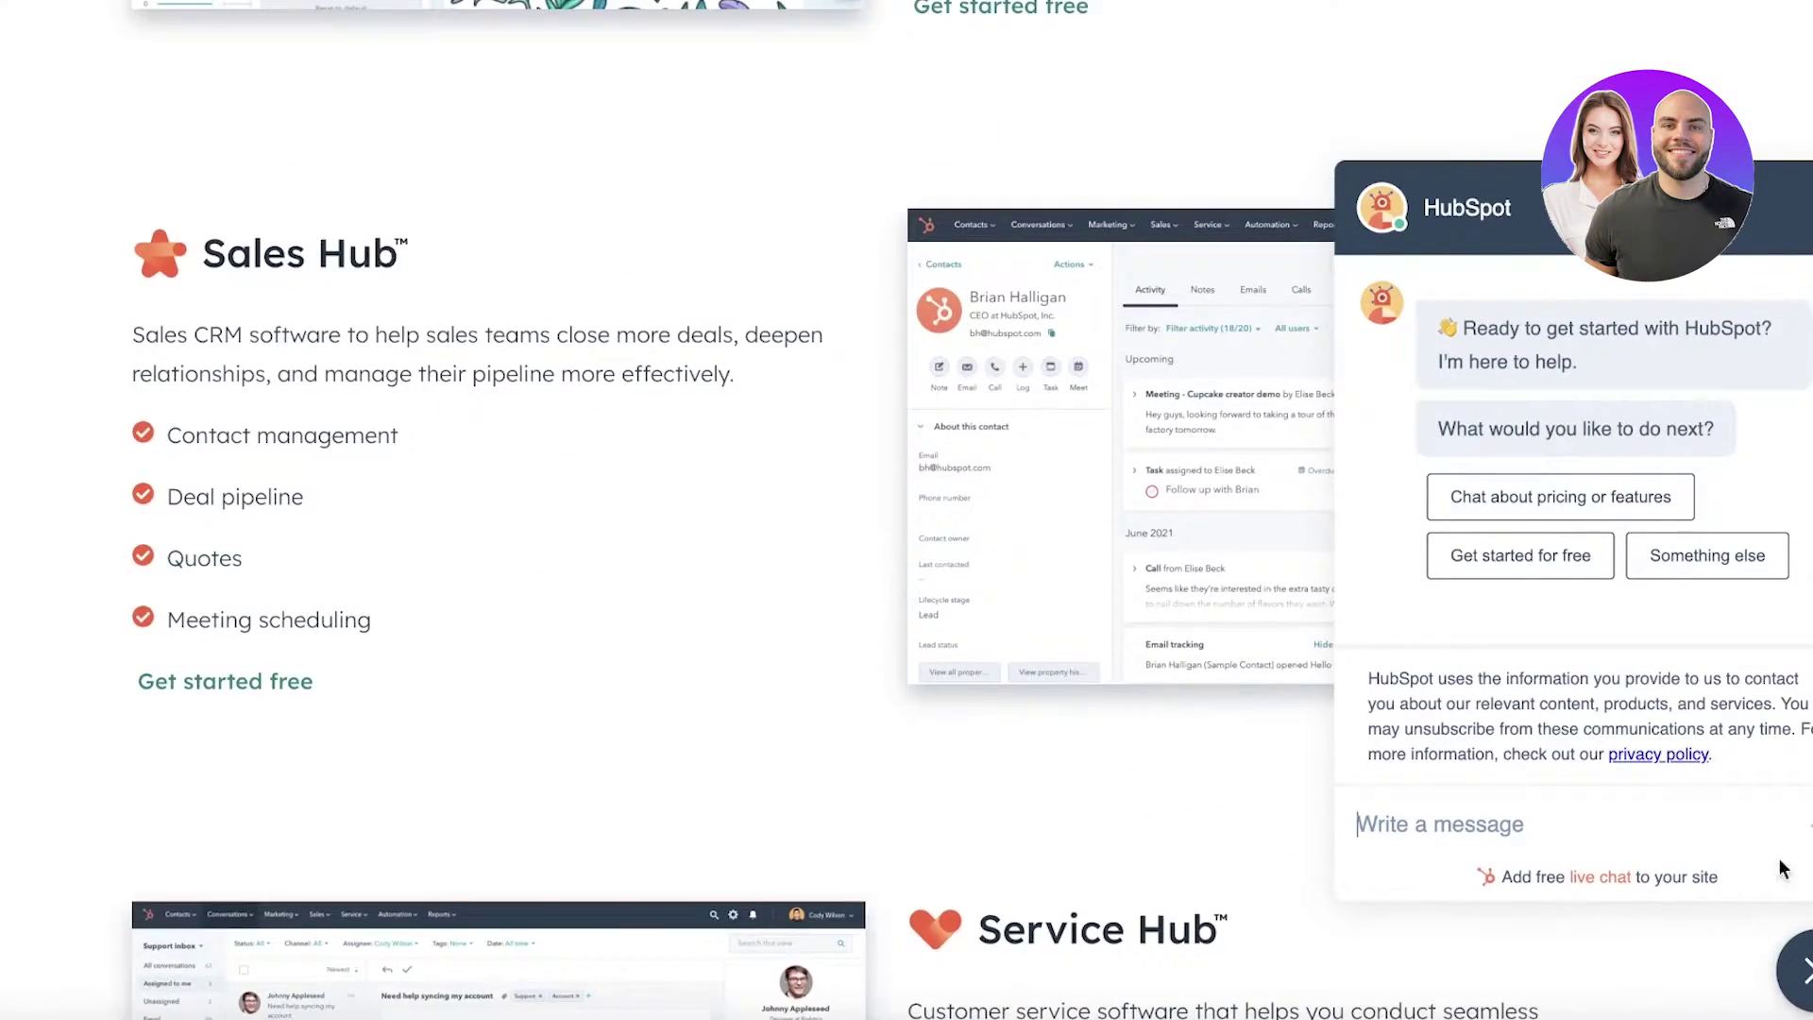
scroll(1369, 670, up, 10)
scroll(1369, 671, down, 9)
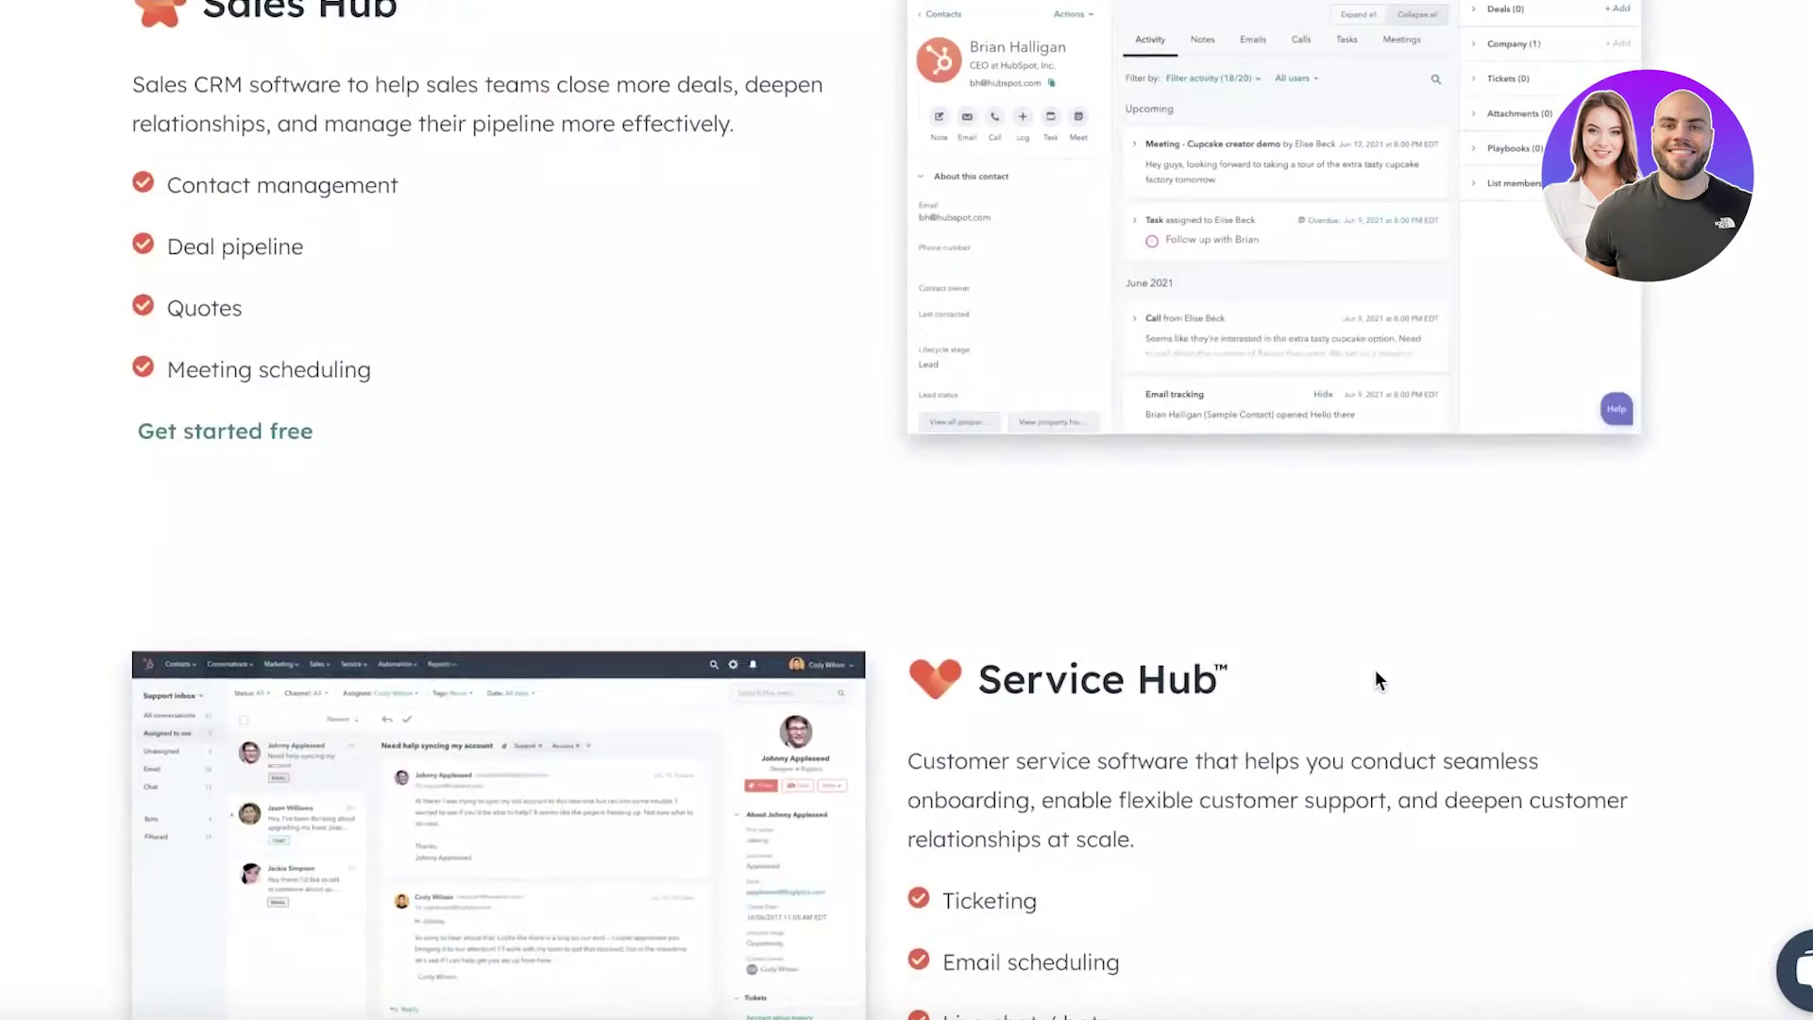
scroll(1375, 670, down, 20)
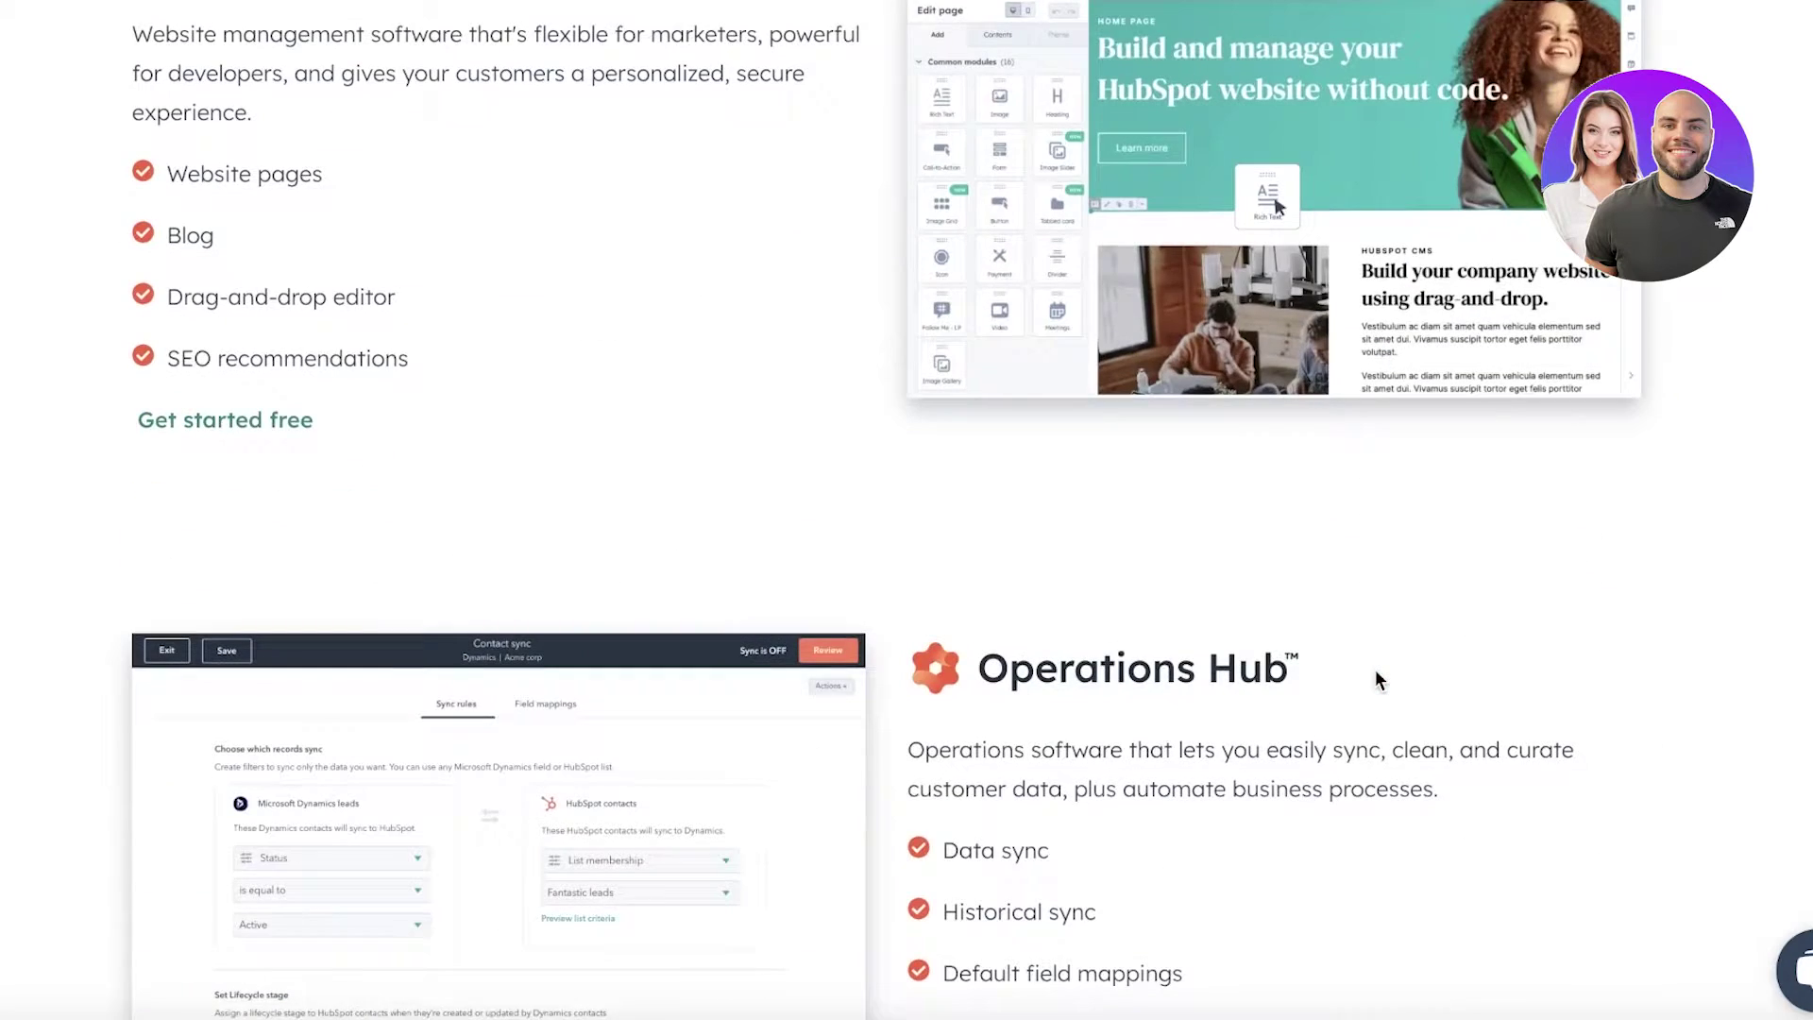
scroll(1374, 673, down, 3)
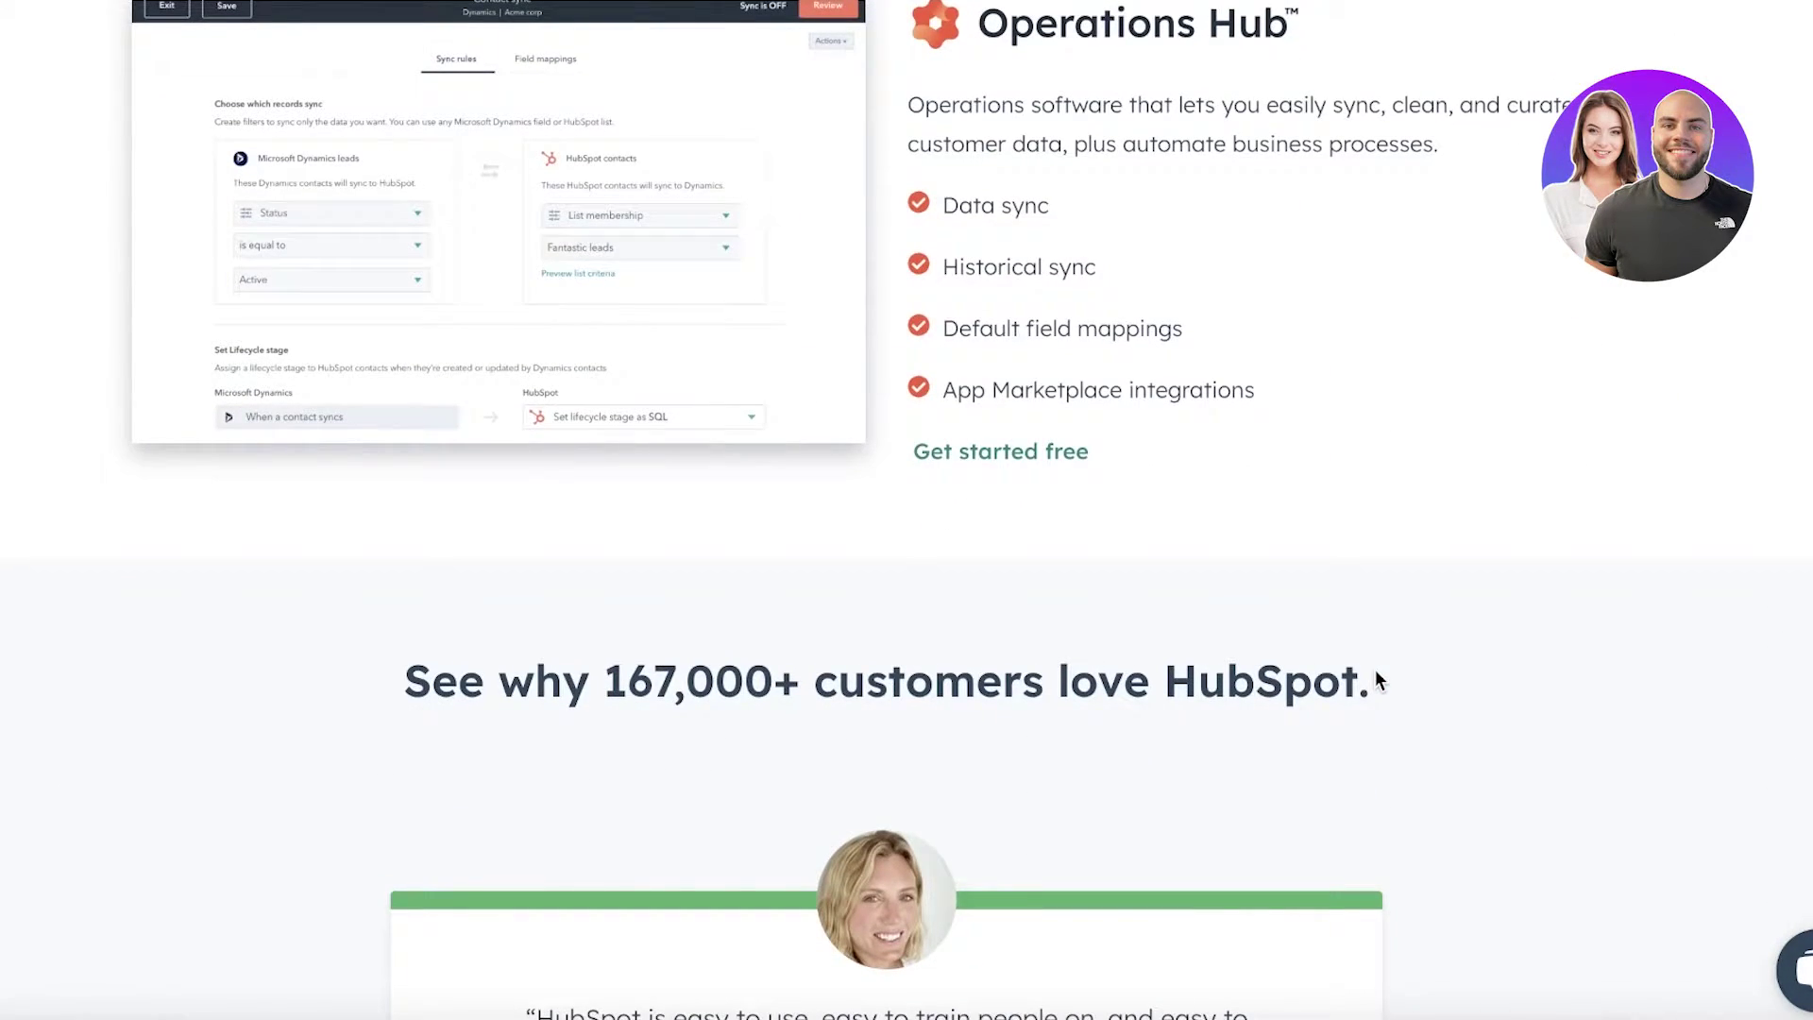
scroll(1369, 680, down, 8)
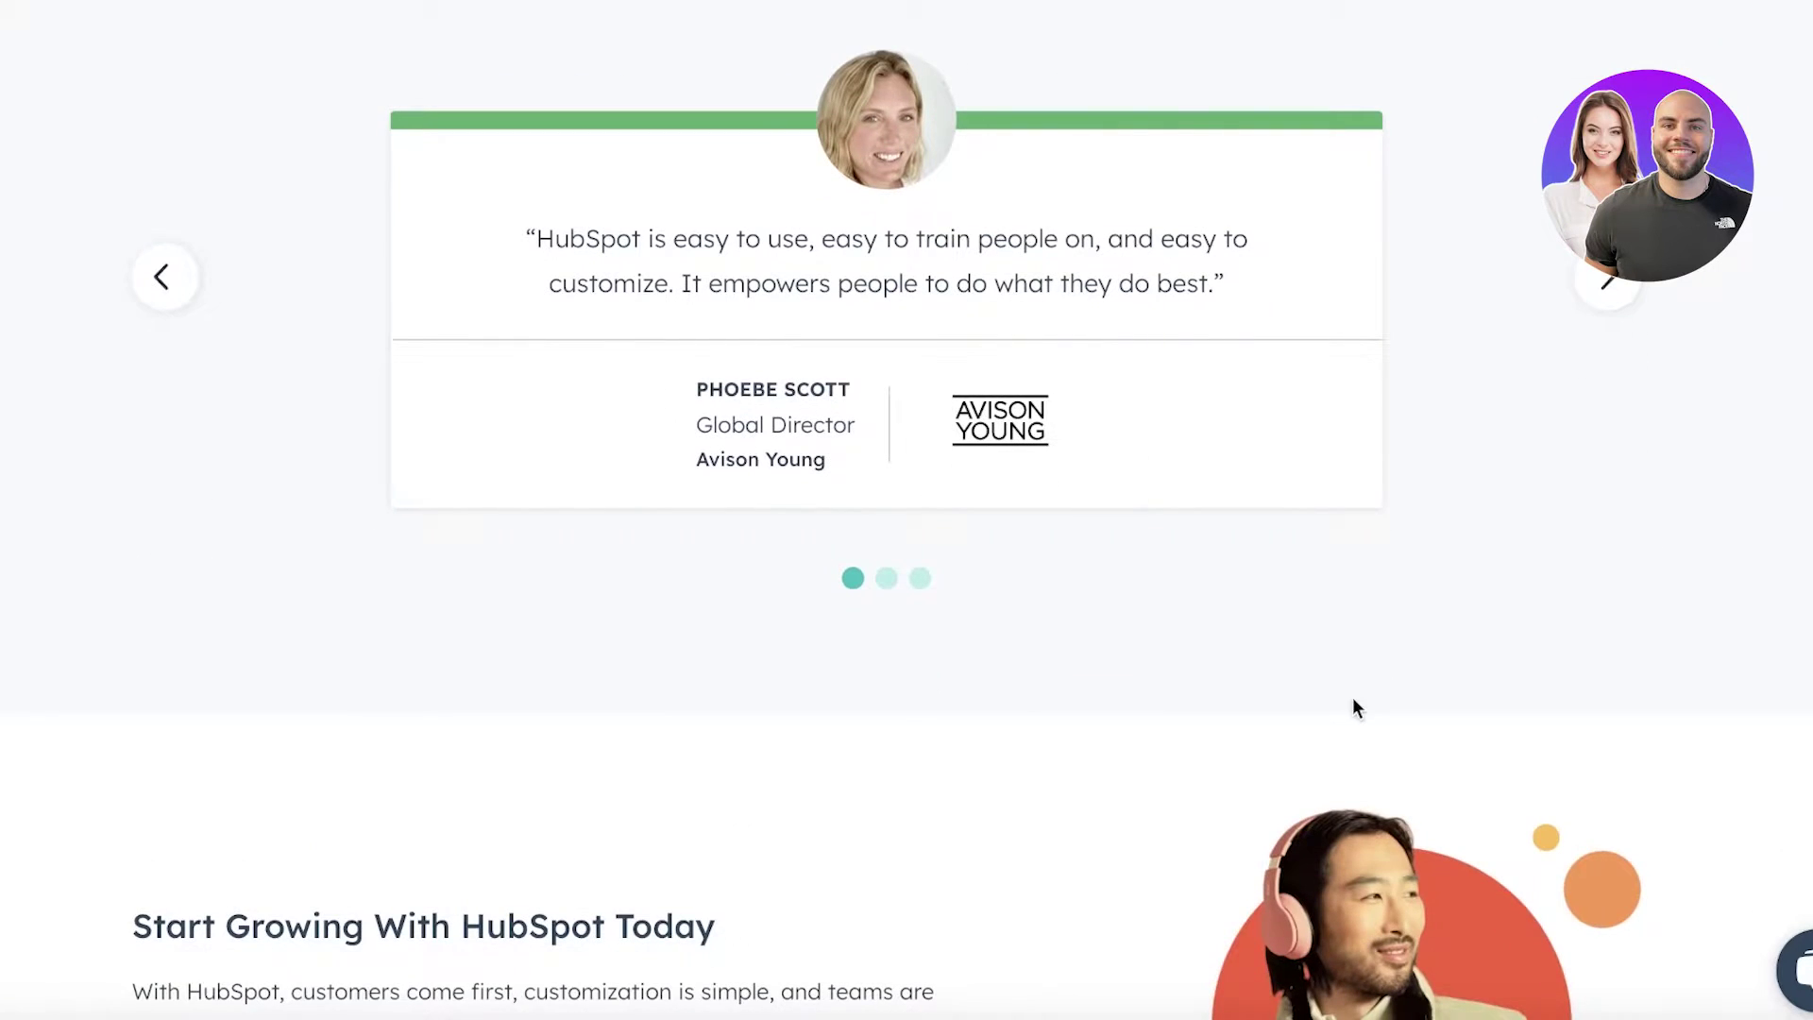
scroll(1353, 701, down, 4)
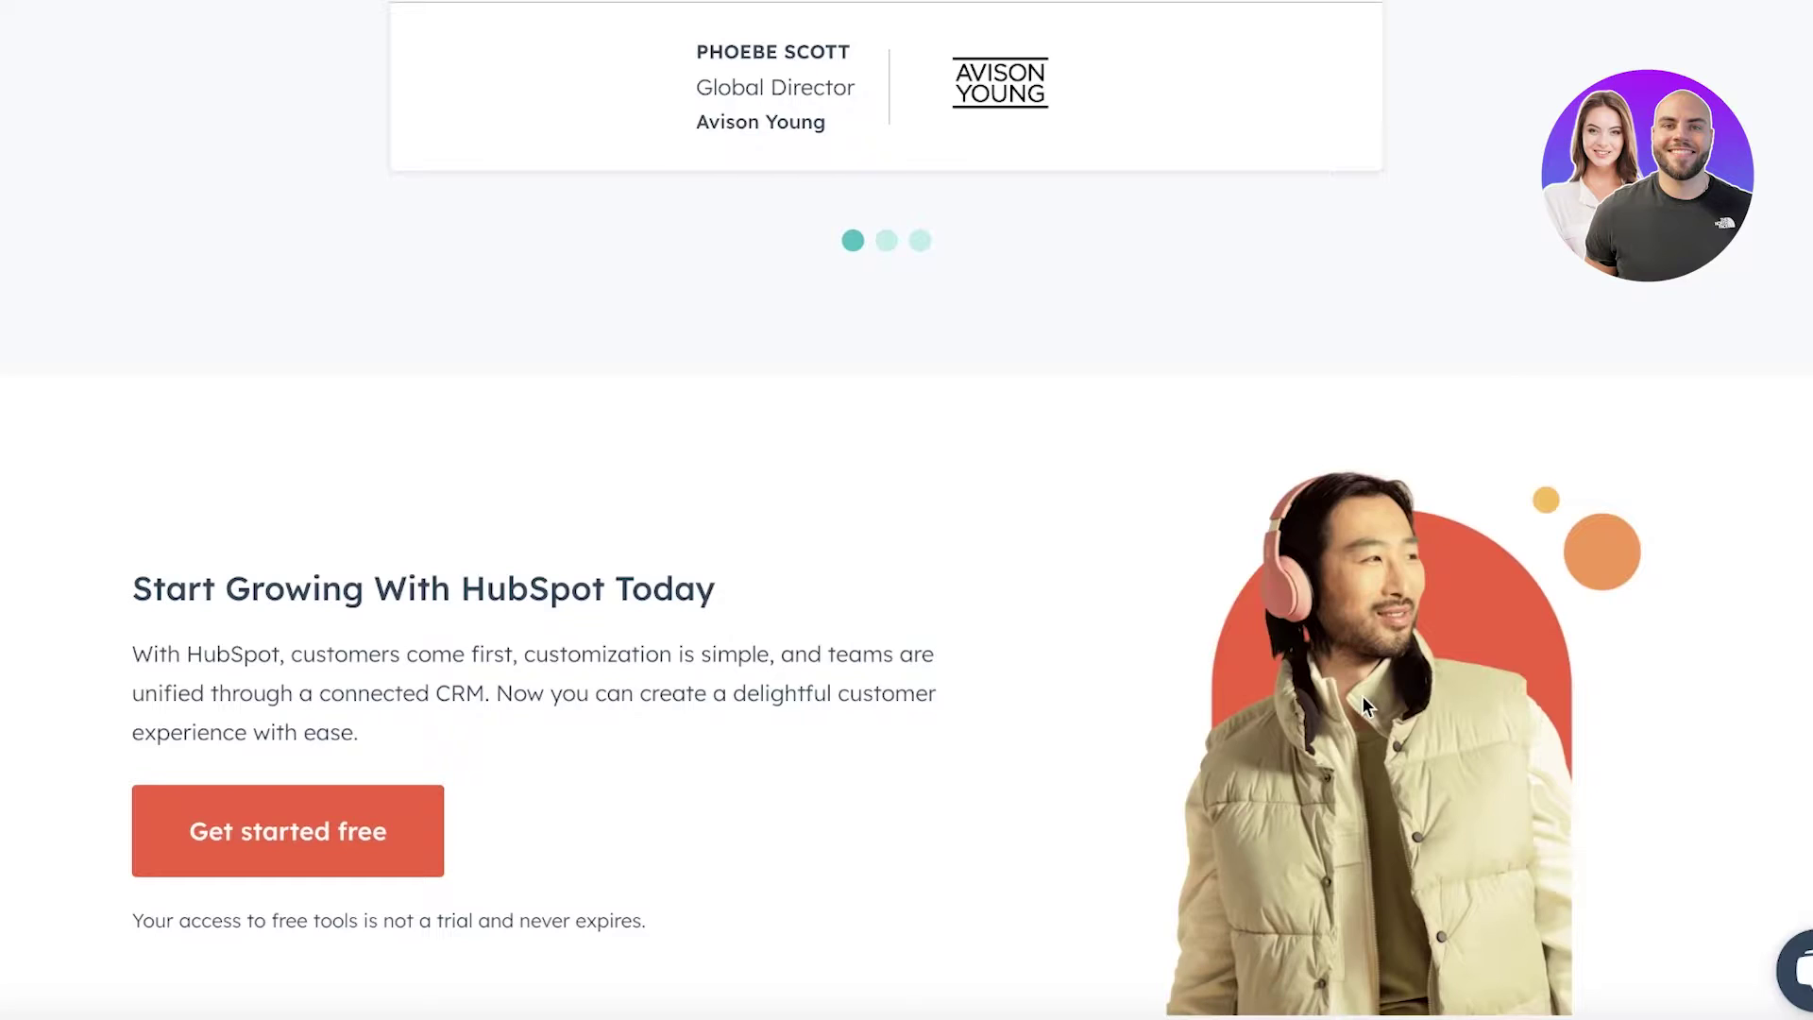
scroll(1364, 698, down, 4)
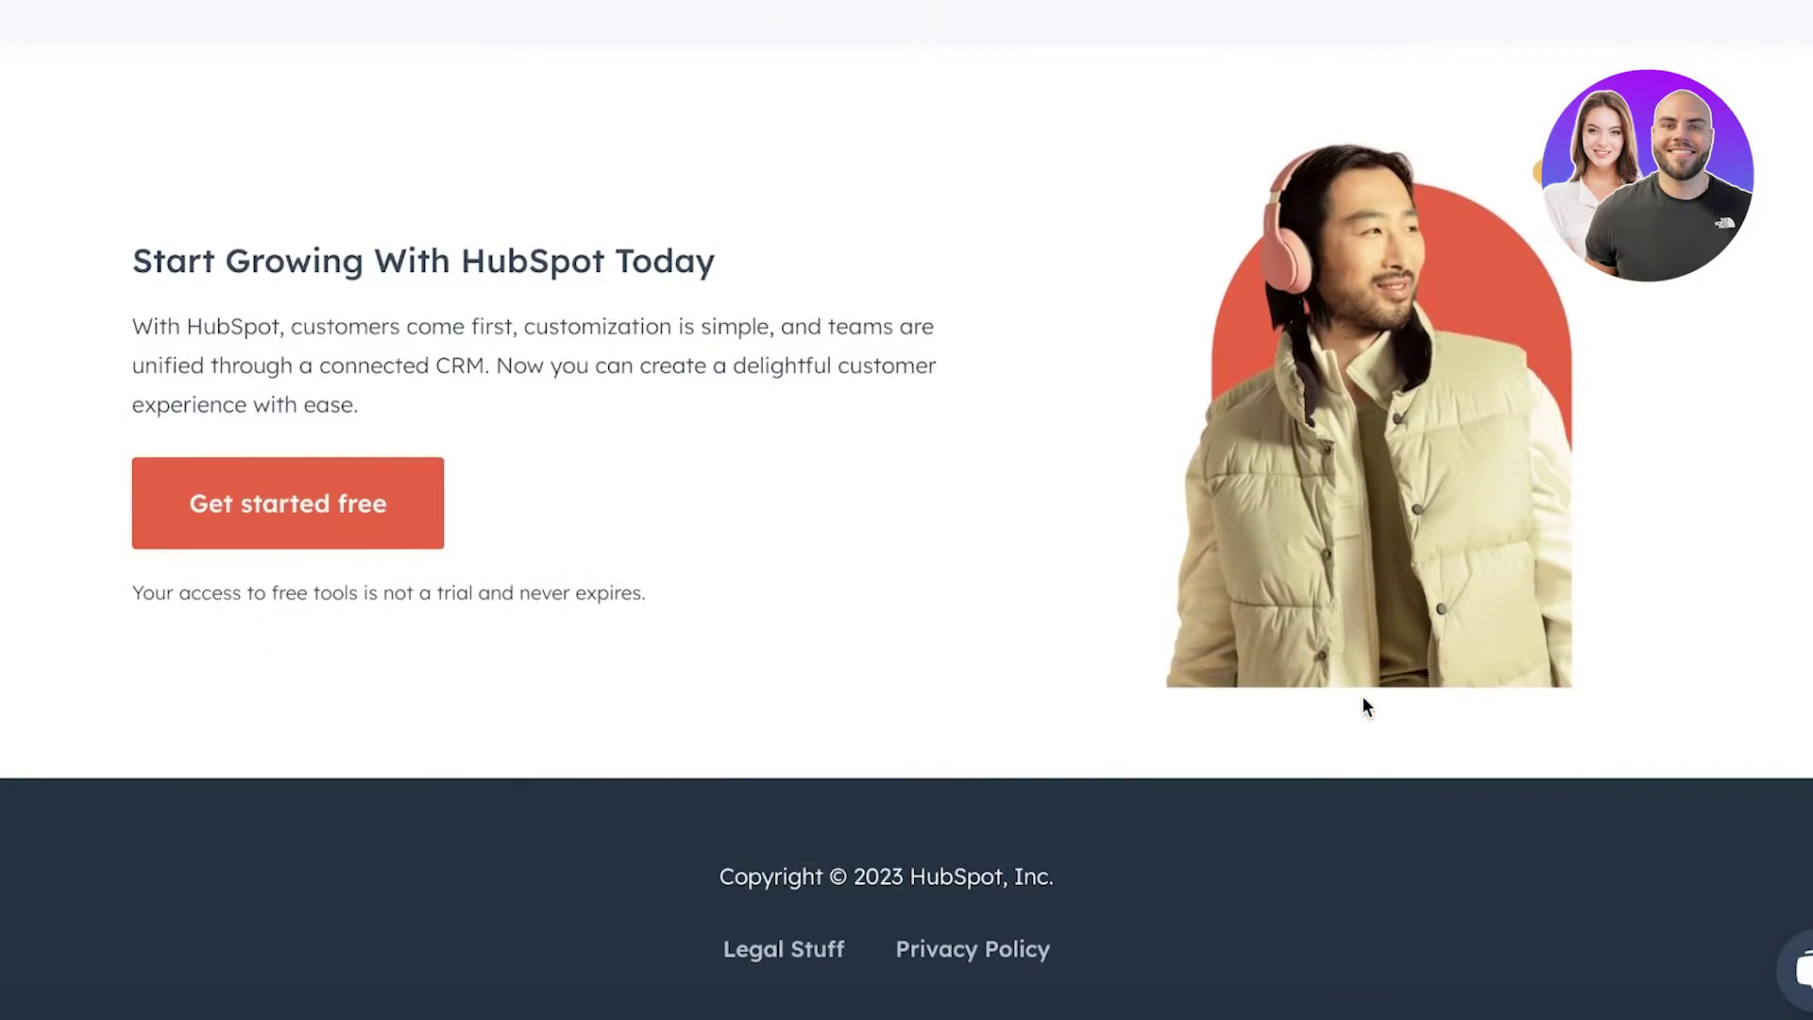
scroll(1360, 704, up, 7)
scroll(1351, 722, up, 15)
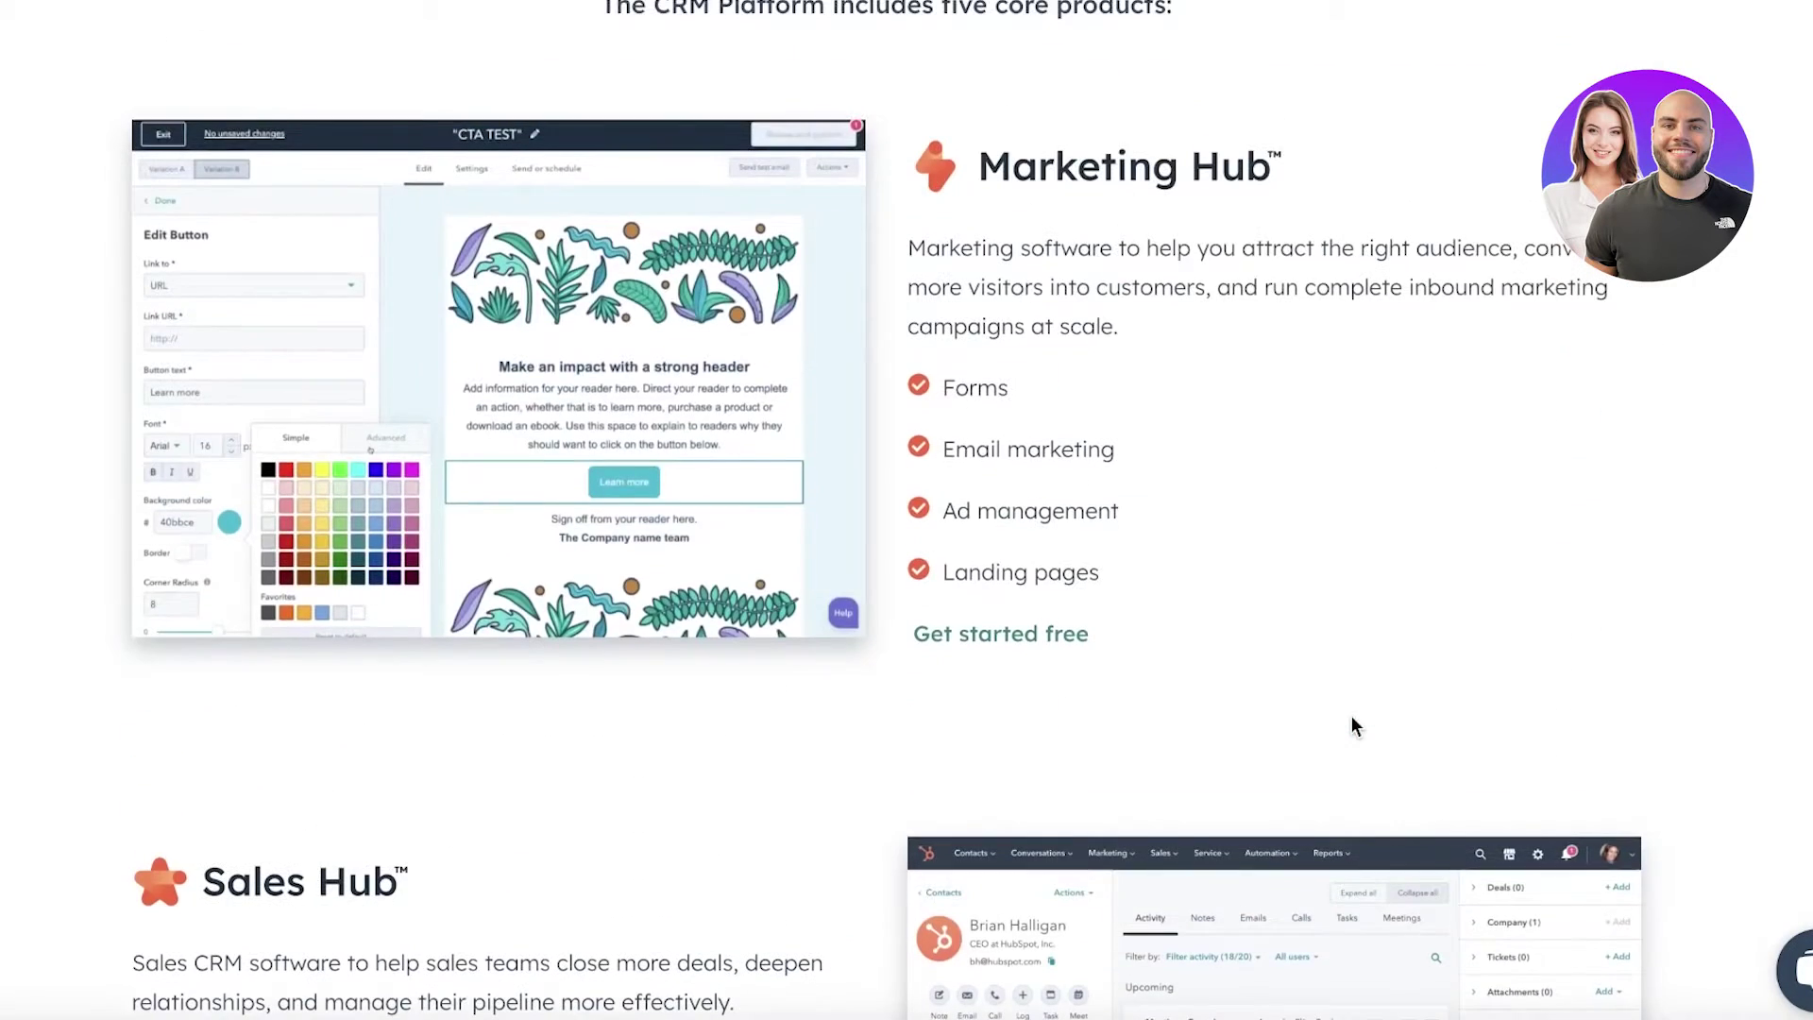
scroll(1356, 726, up, 2)
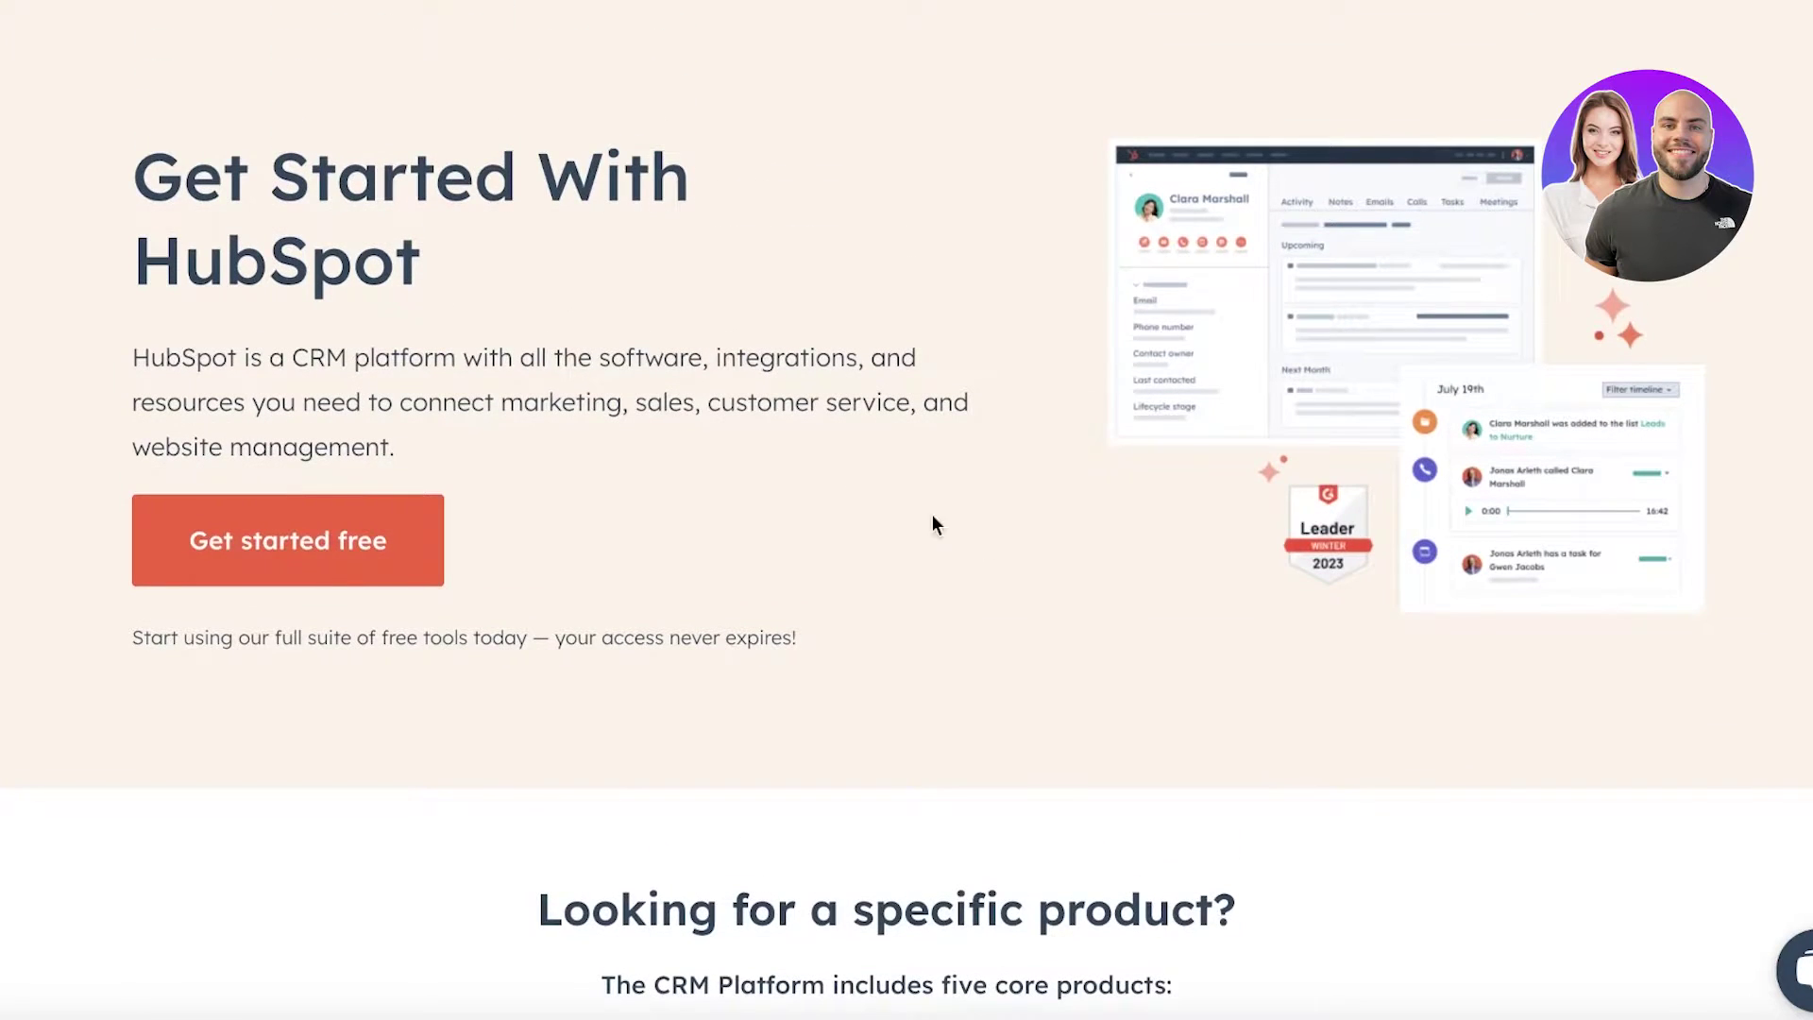
click(244, 578)
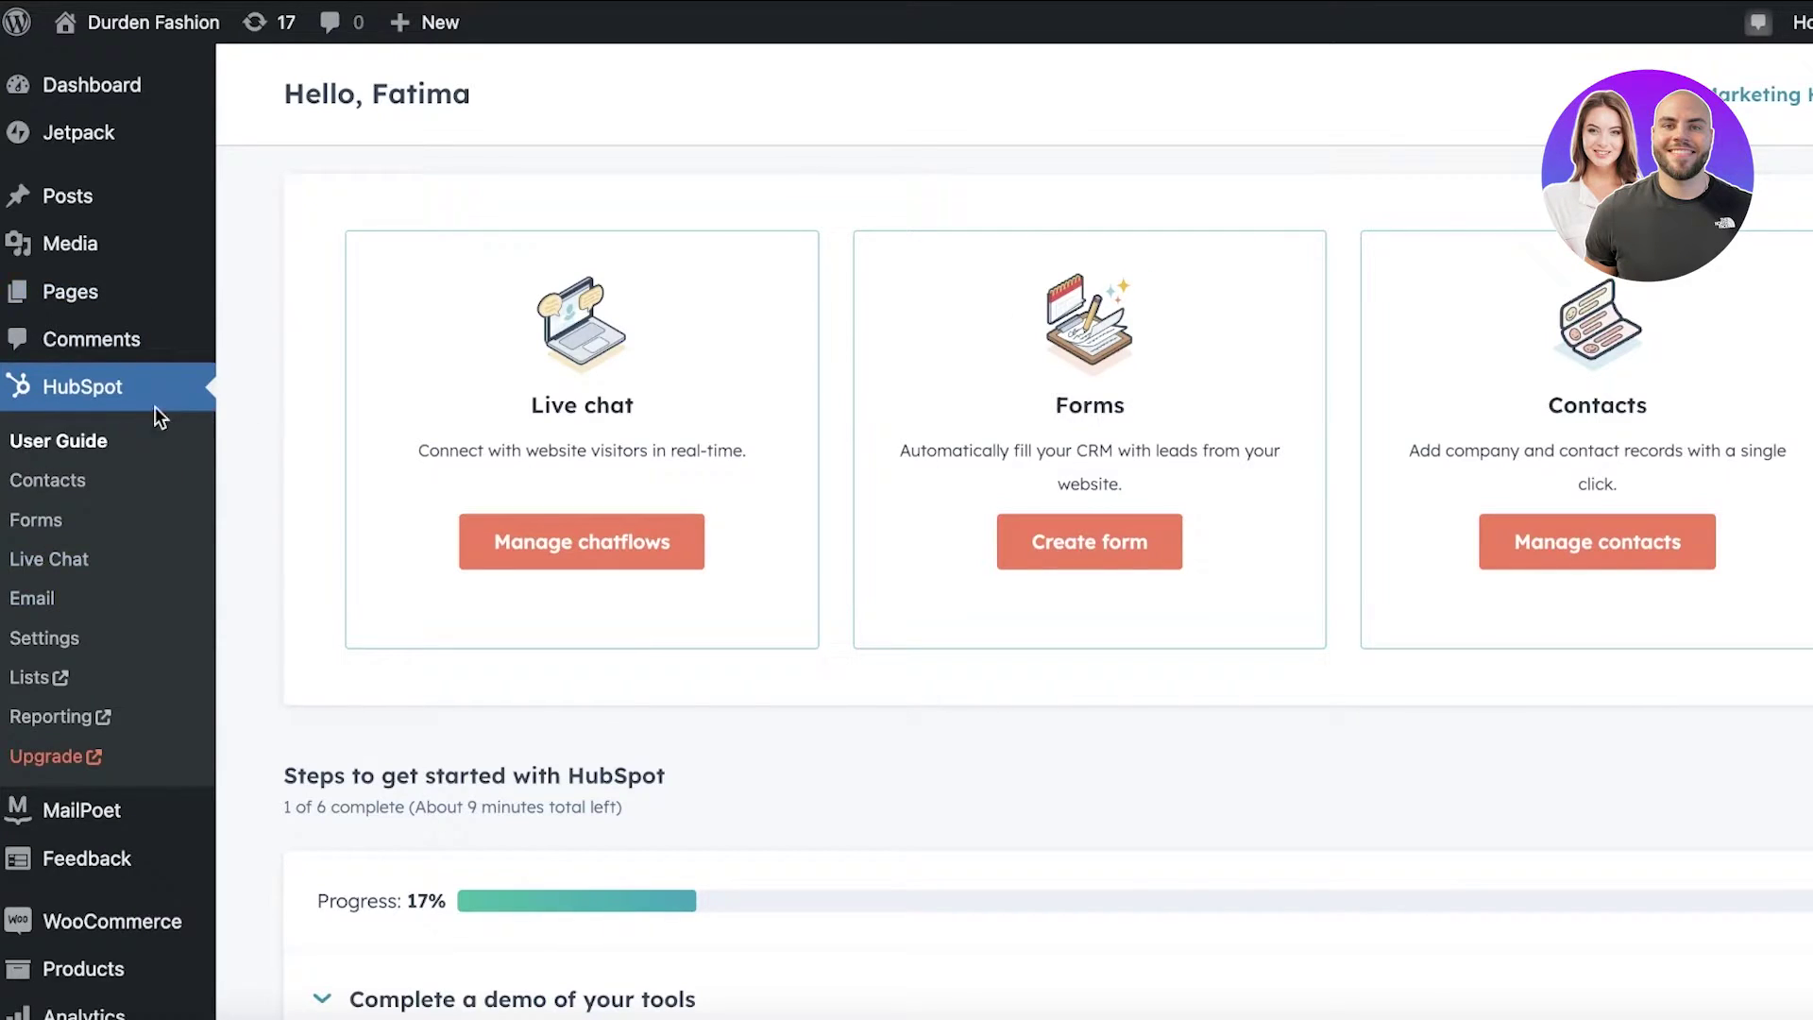
Step: Review the User Guide's getting-started progress (17%, 1 of 6) and learning resources
scroll(118, 372, down, 3)
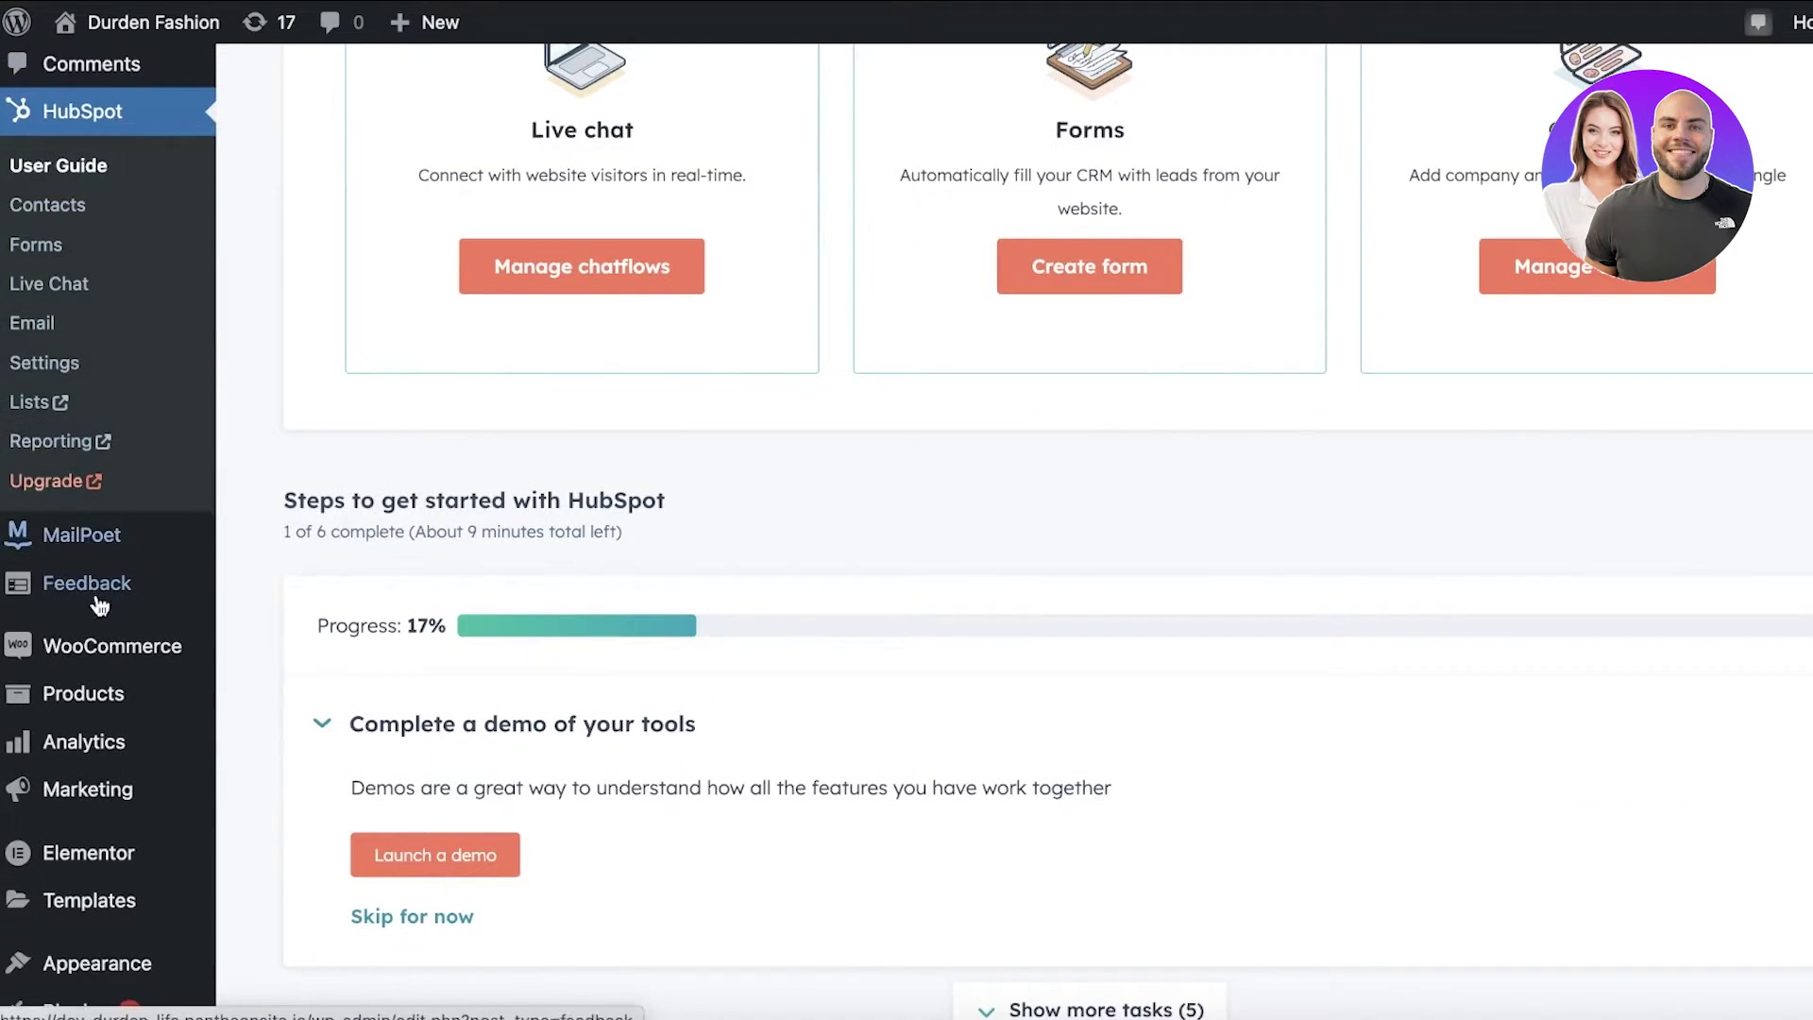
scroll(41, 595, down, 3)
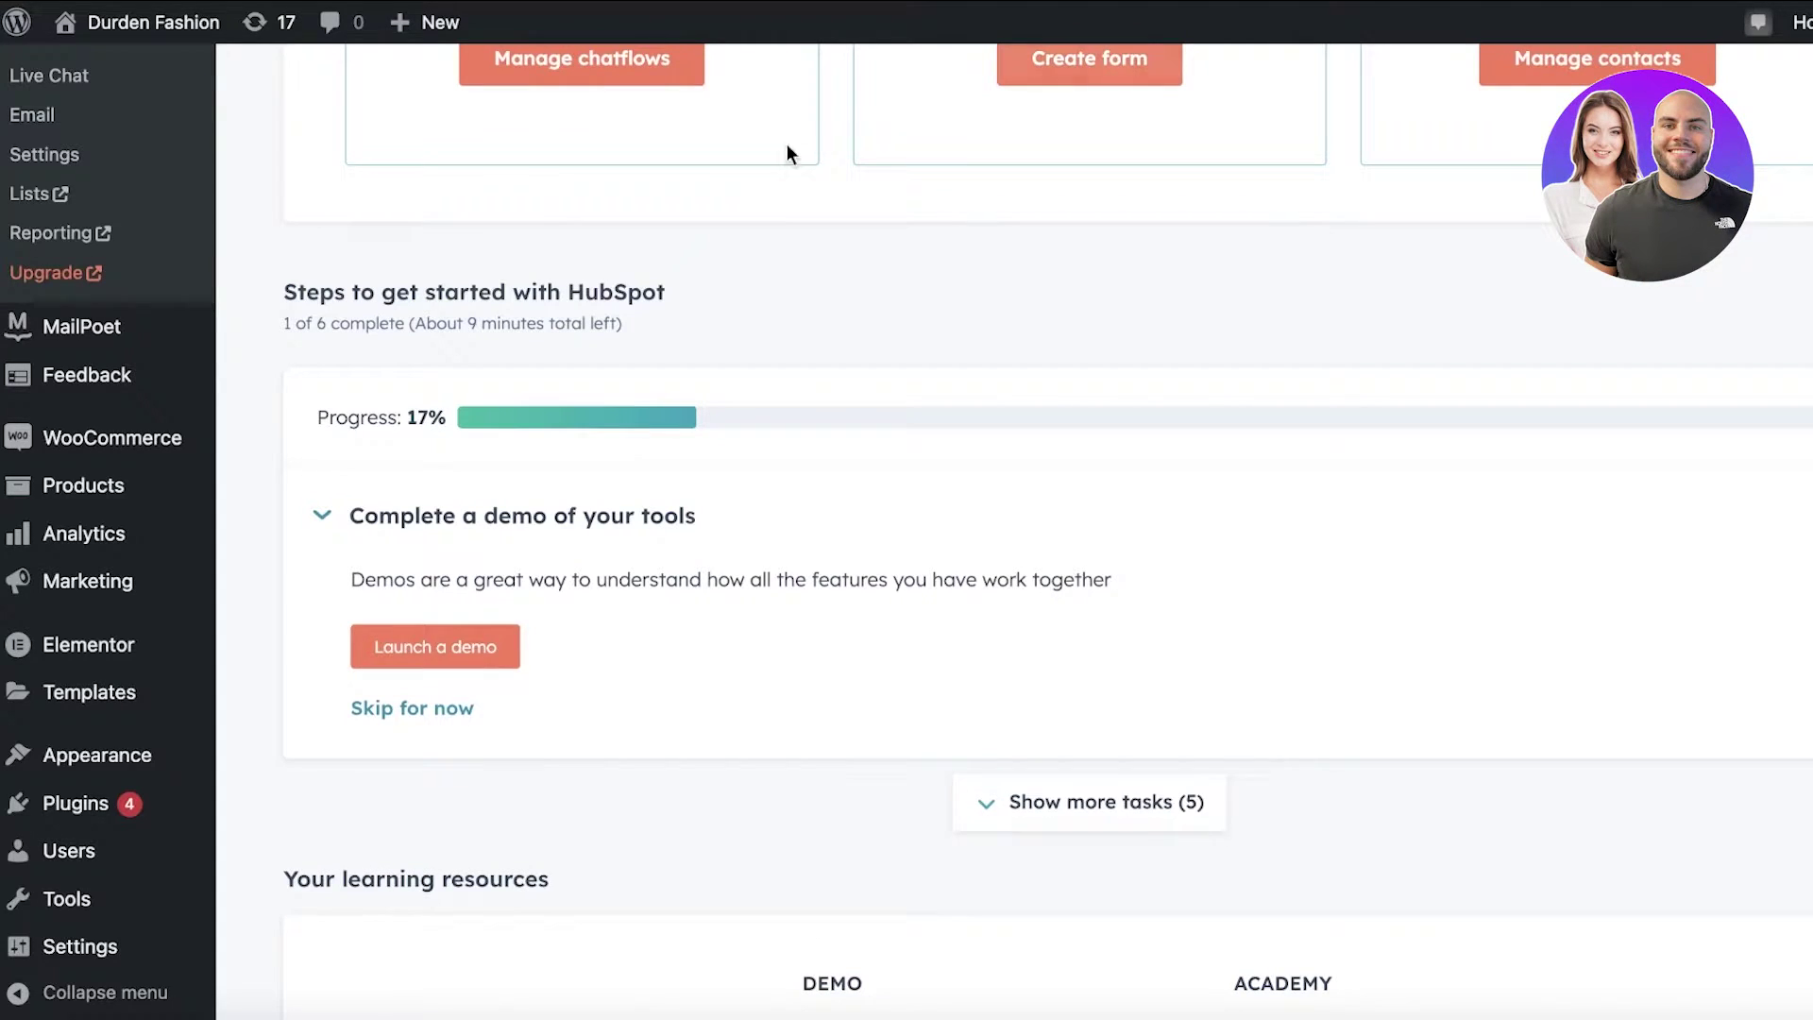
scroll(227, 268, up, 5)
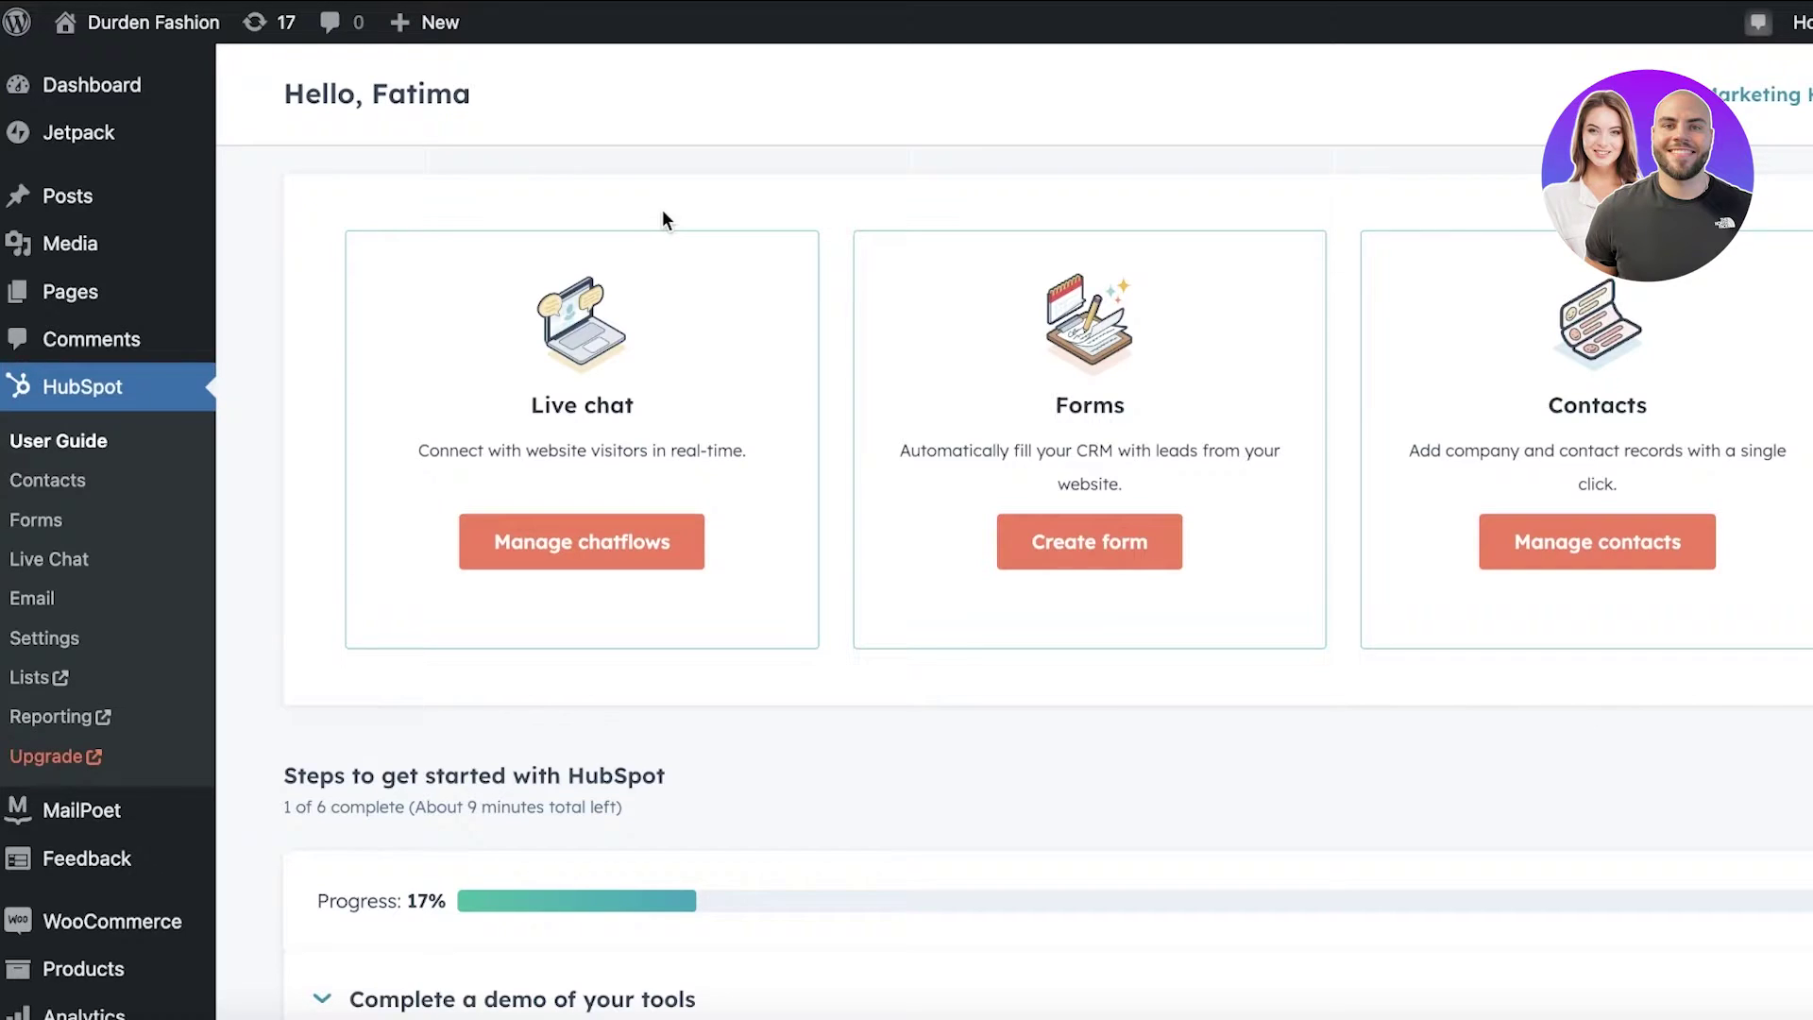
scroll(14, 784, down, 5)
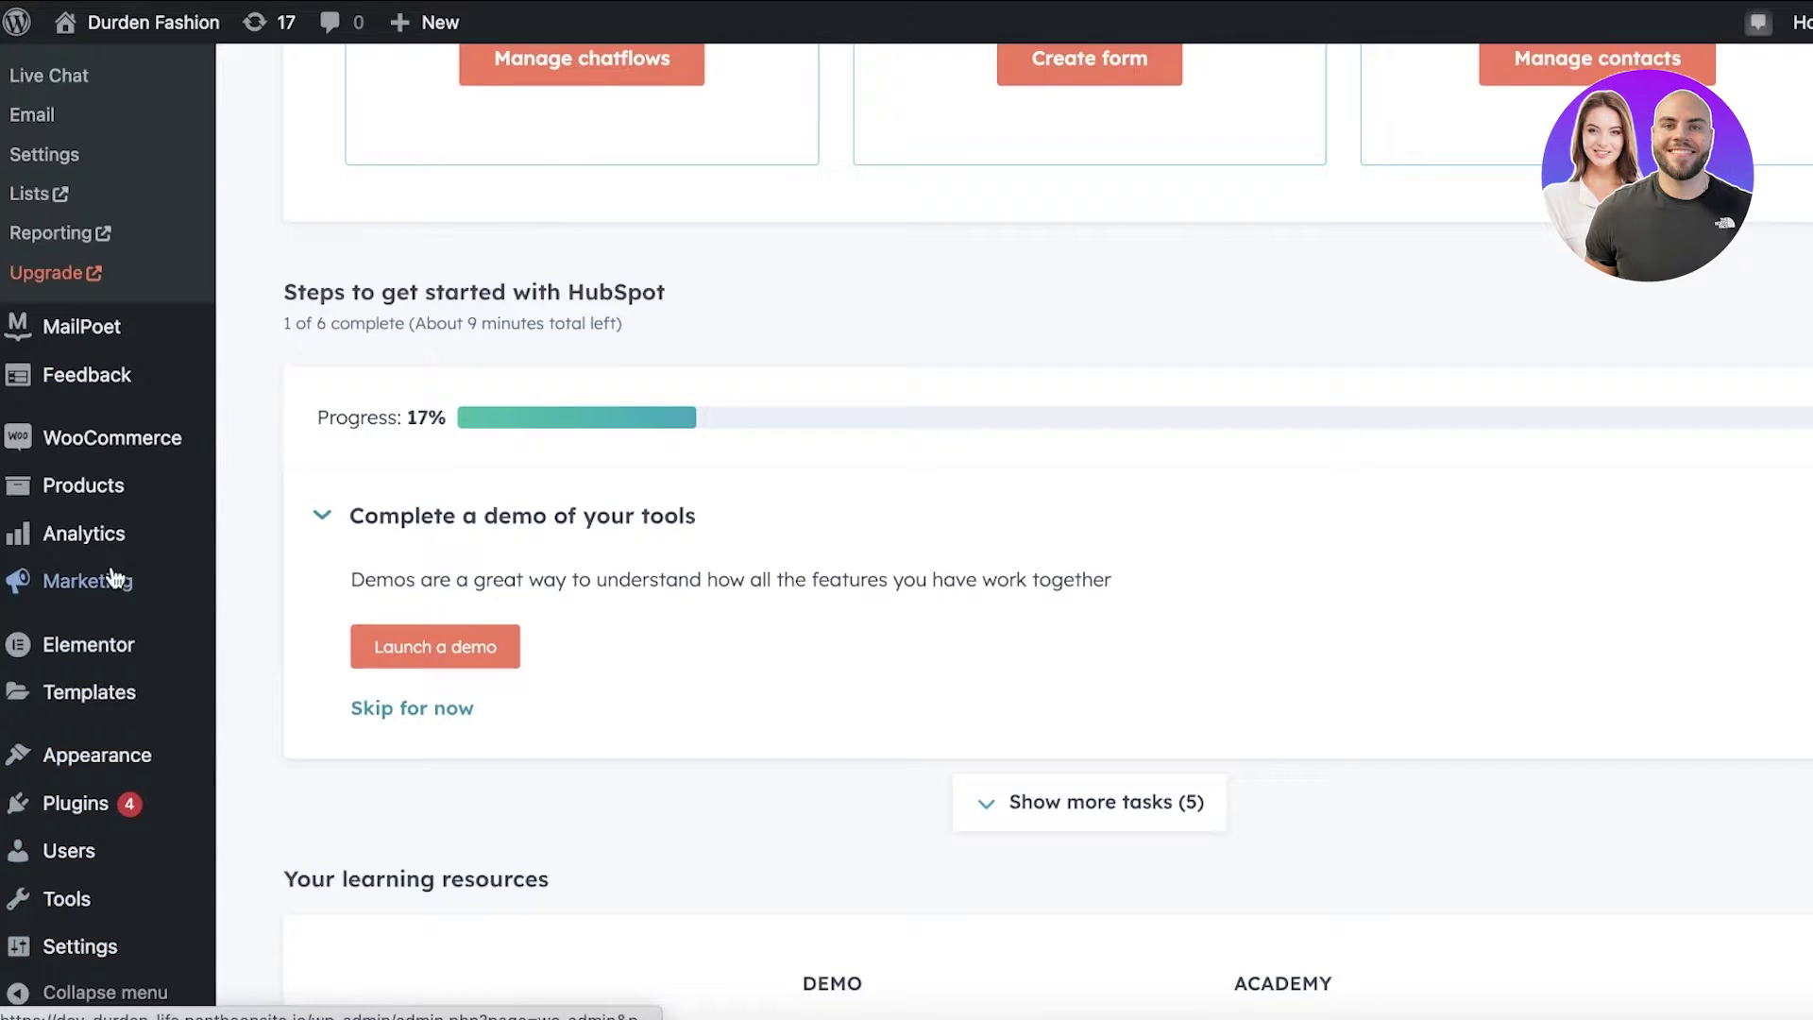
Step: Deactivate the HubSpot All-In-One Marketing plugin via Submit & deactivate
click(110, 824)
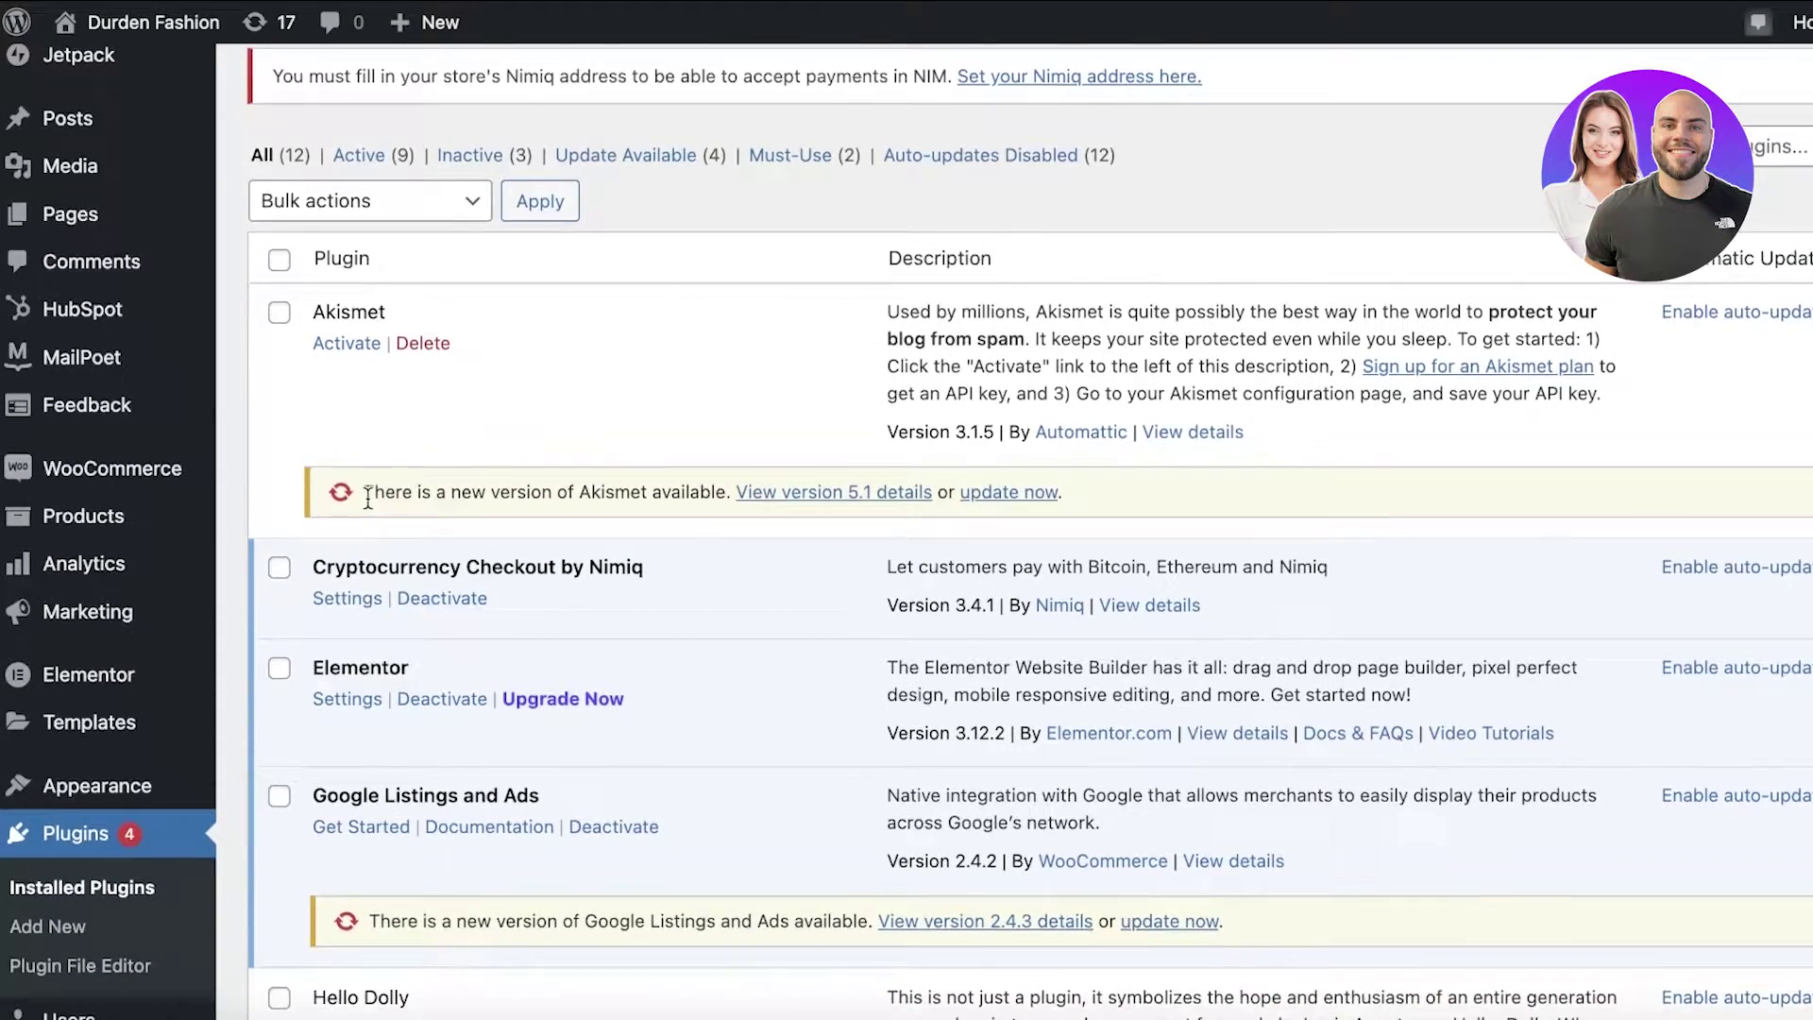
scroll(566, 533, down, 10)
click(440, 403)
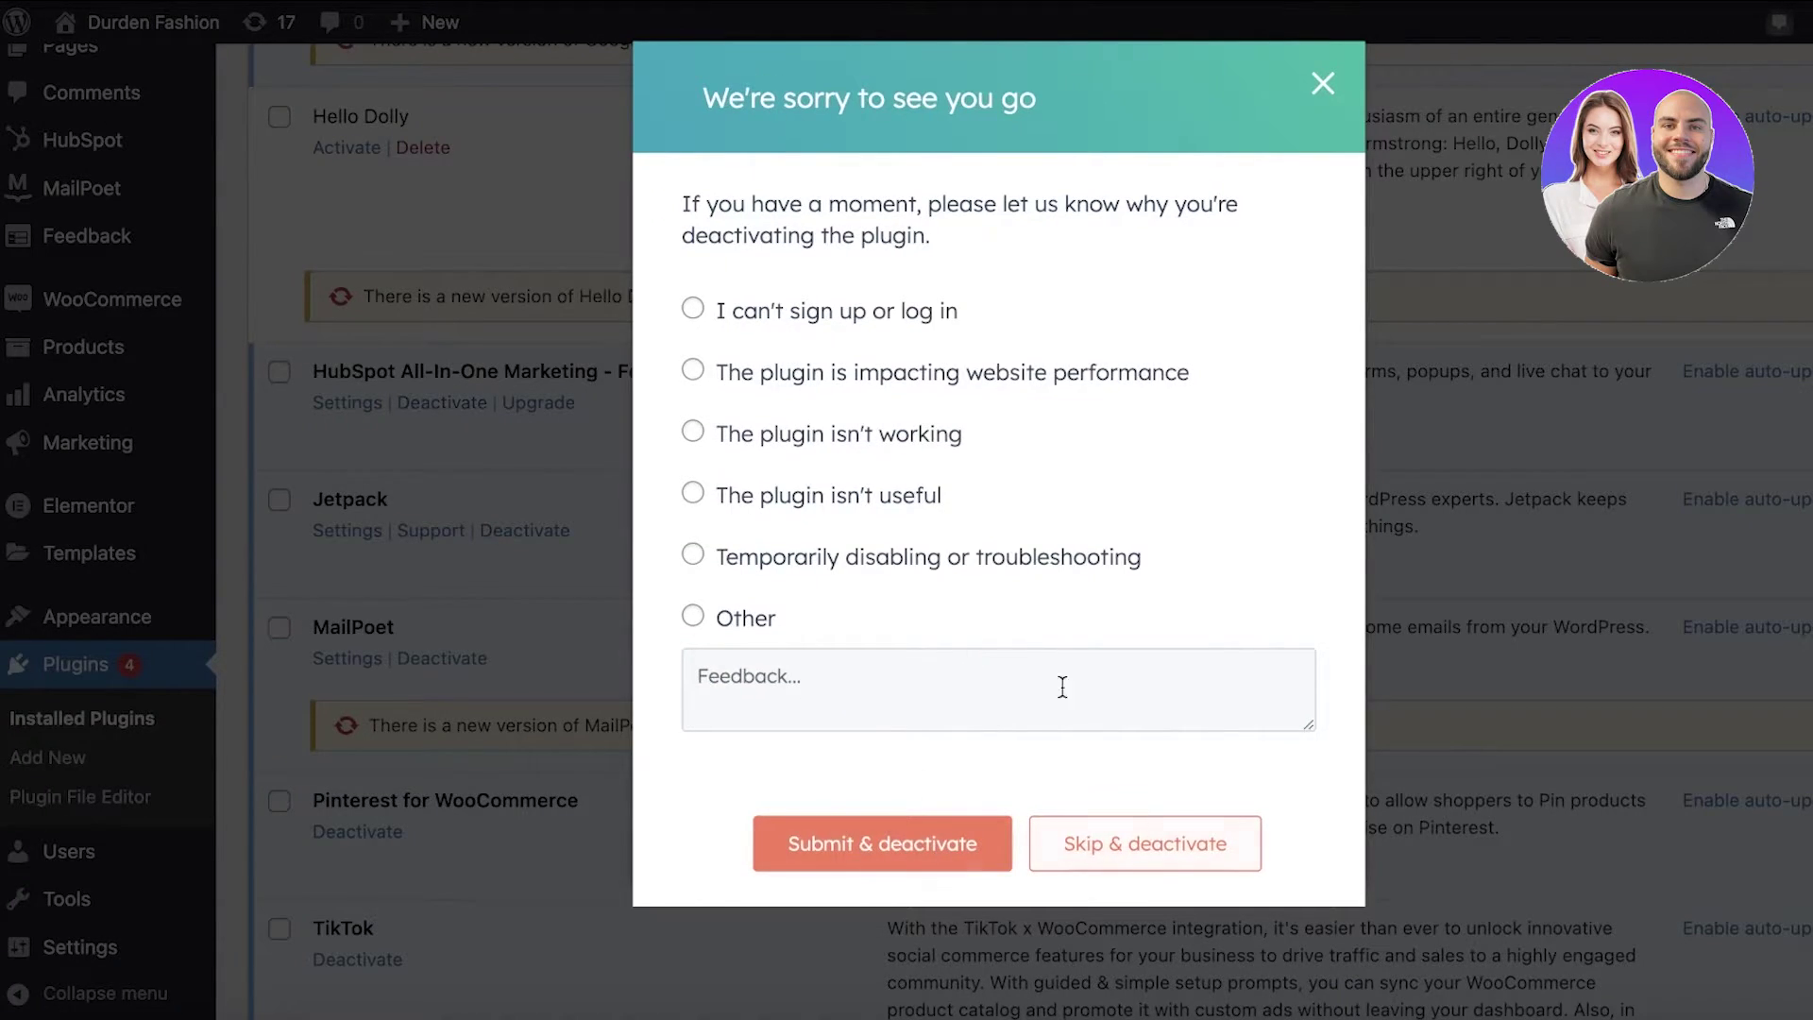
click(597, 228)
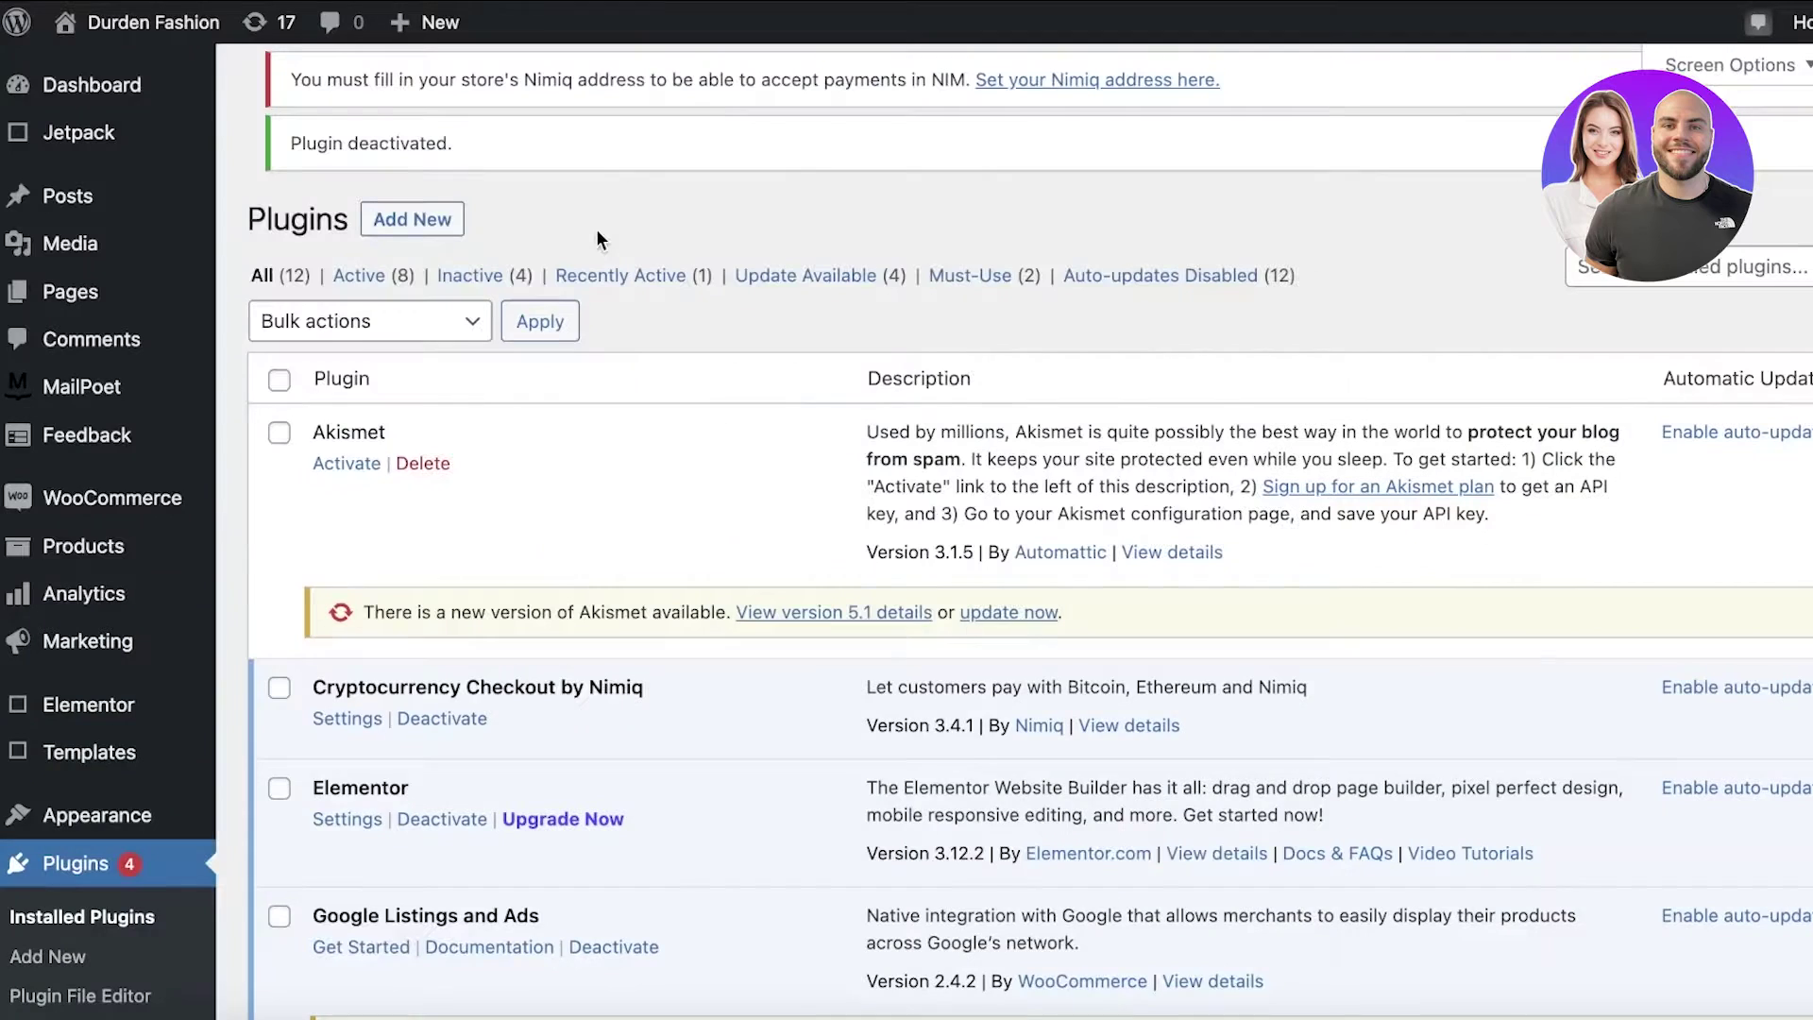
Step: Delete the inactive HubSpot plugin, leaving 11 plugins, and return to the Dashboard
scroll(598, 289, down, 10)
scroll(476, 388, up, 5)
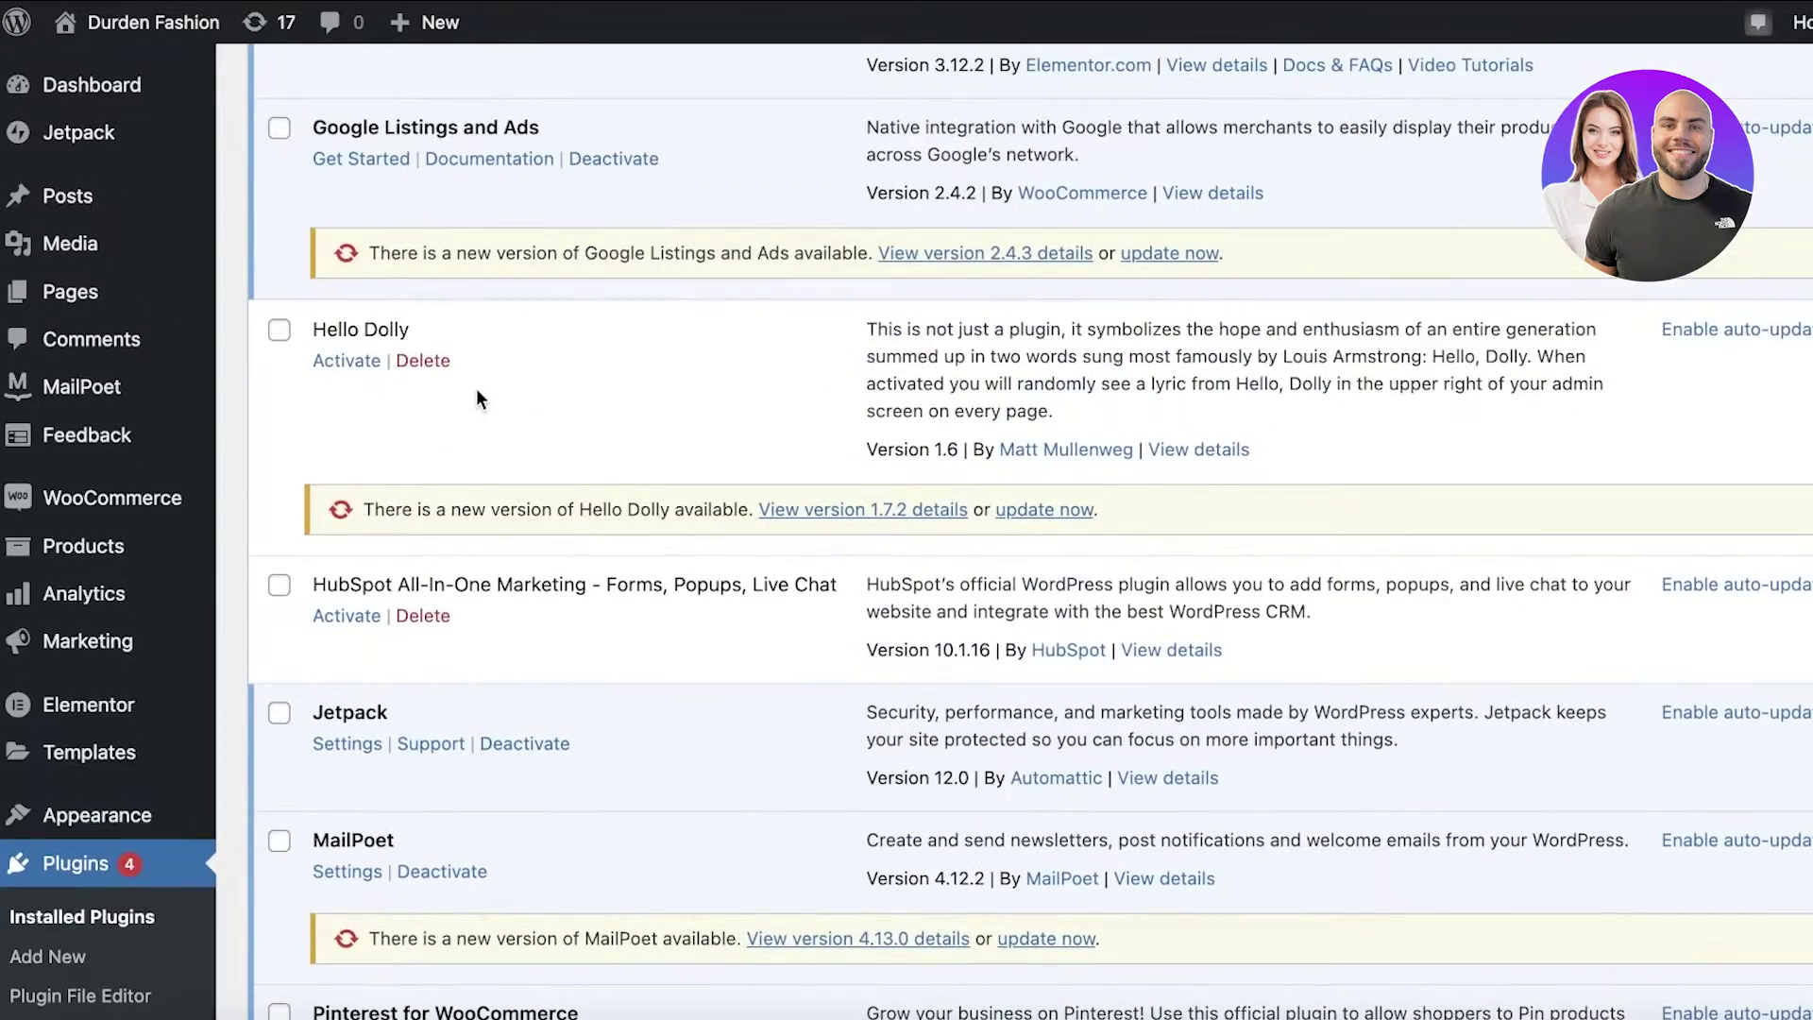
click(422, 616)
click(1204, 160)
scroll(642, 284, up, 10)
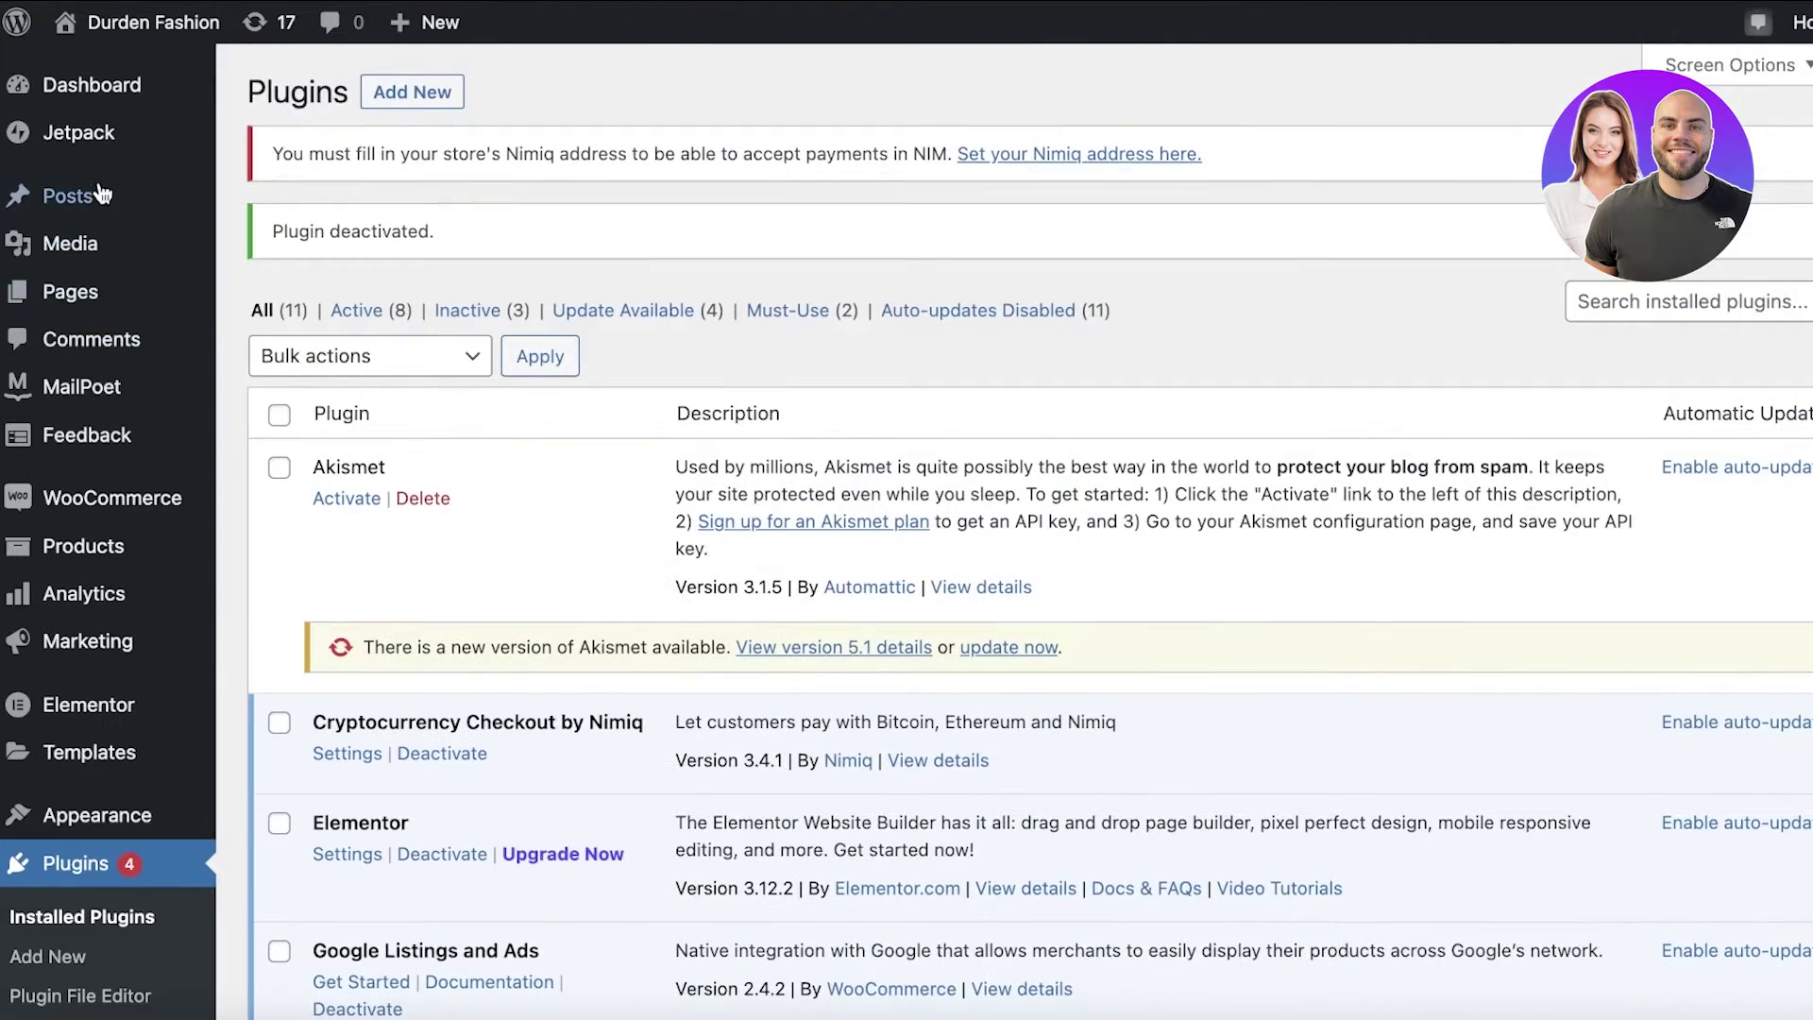
click(110, 101)
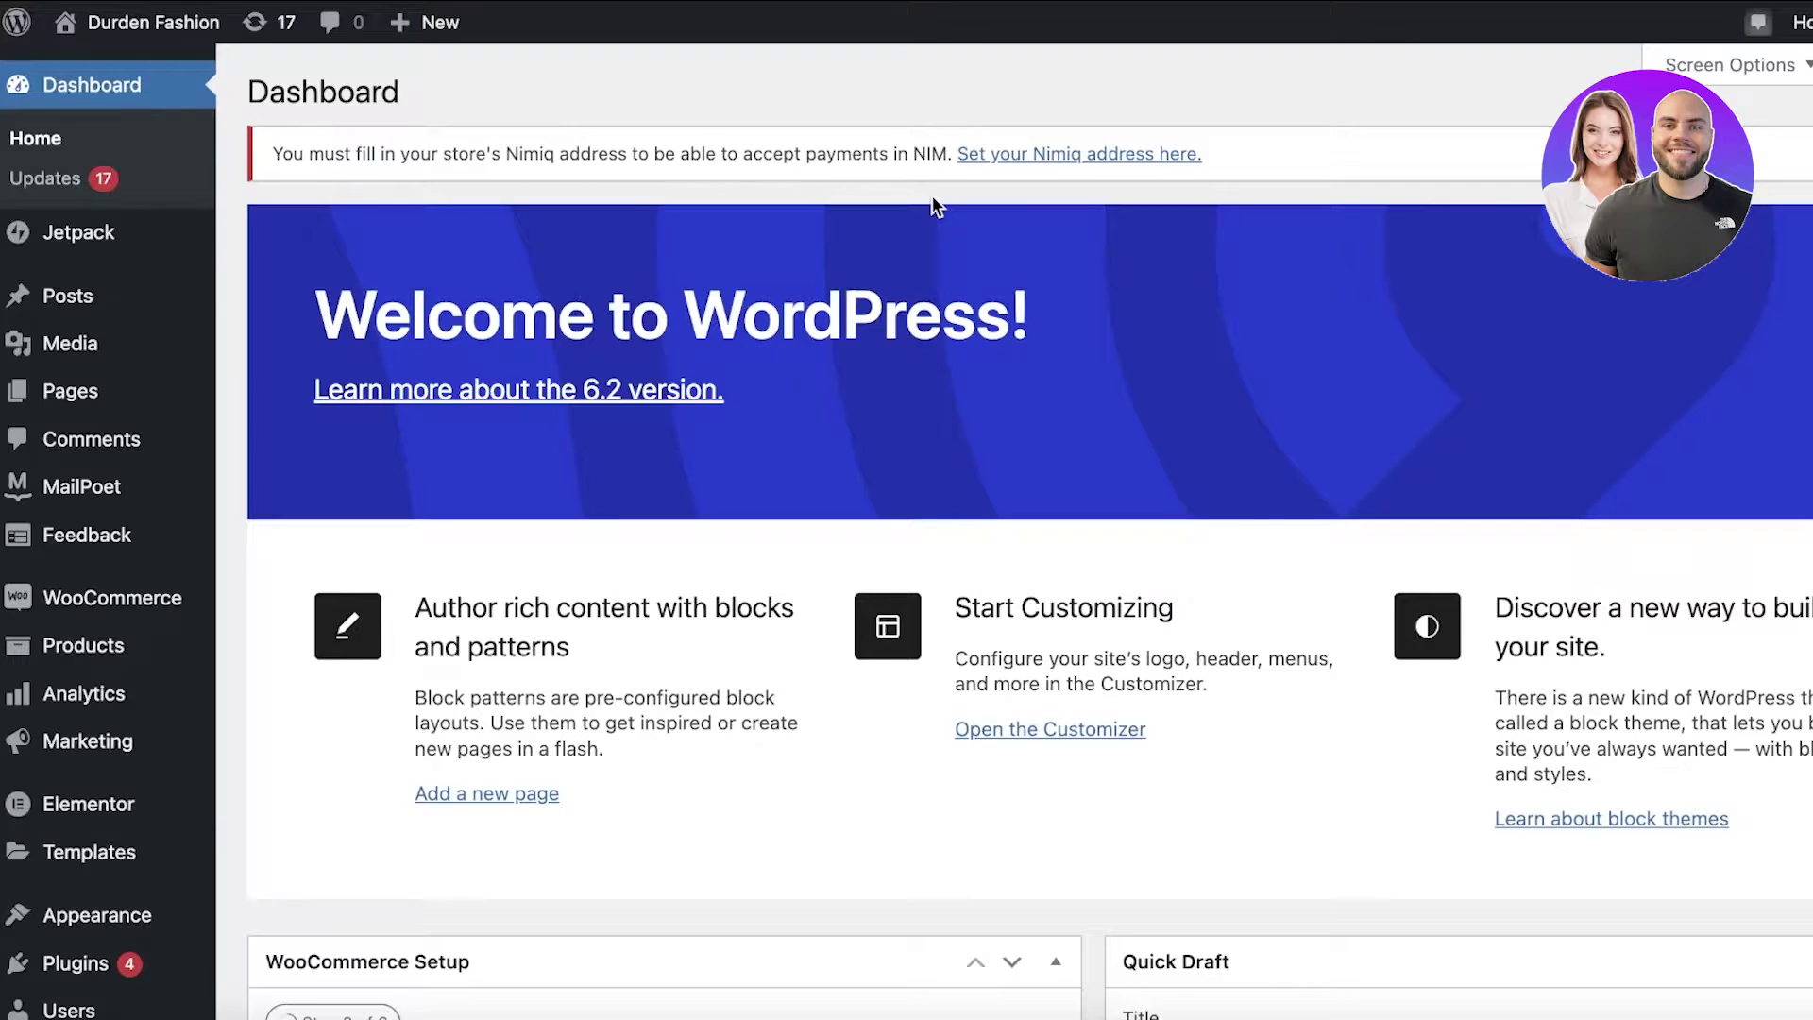
Step: Search the Add Plugins directory for 'hubspot'
scroll(48, 696, down, 1)
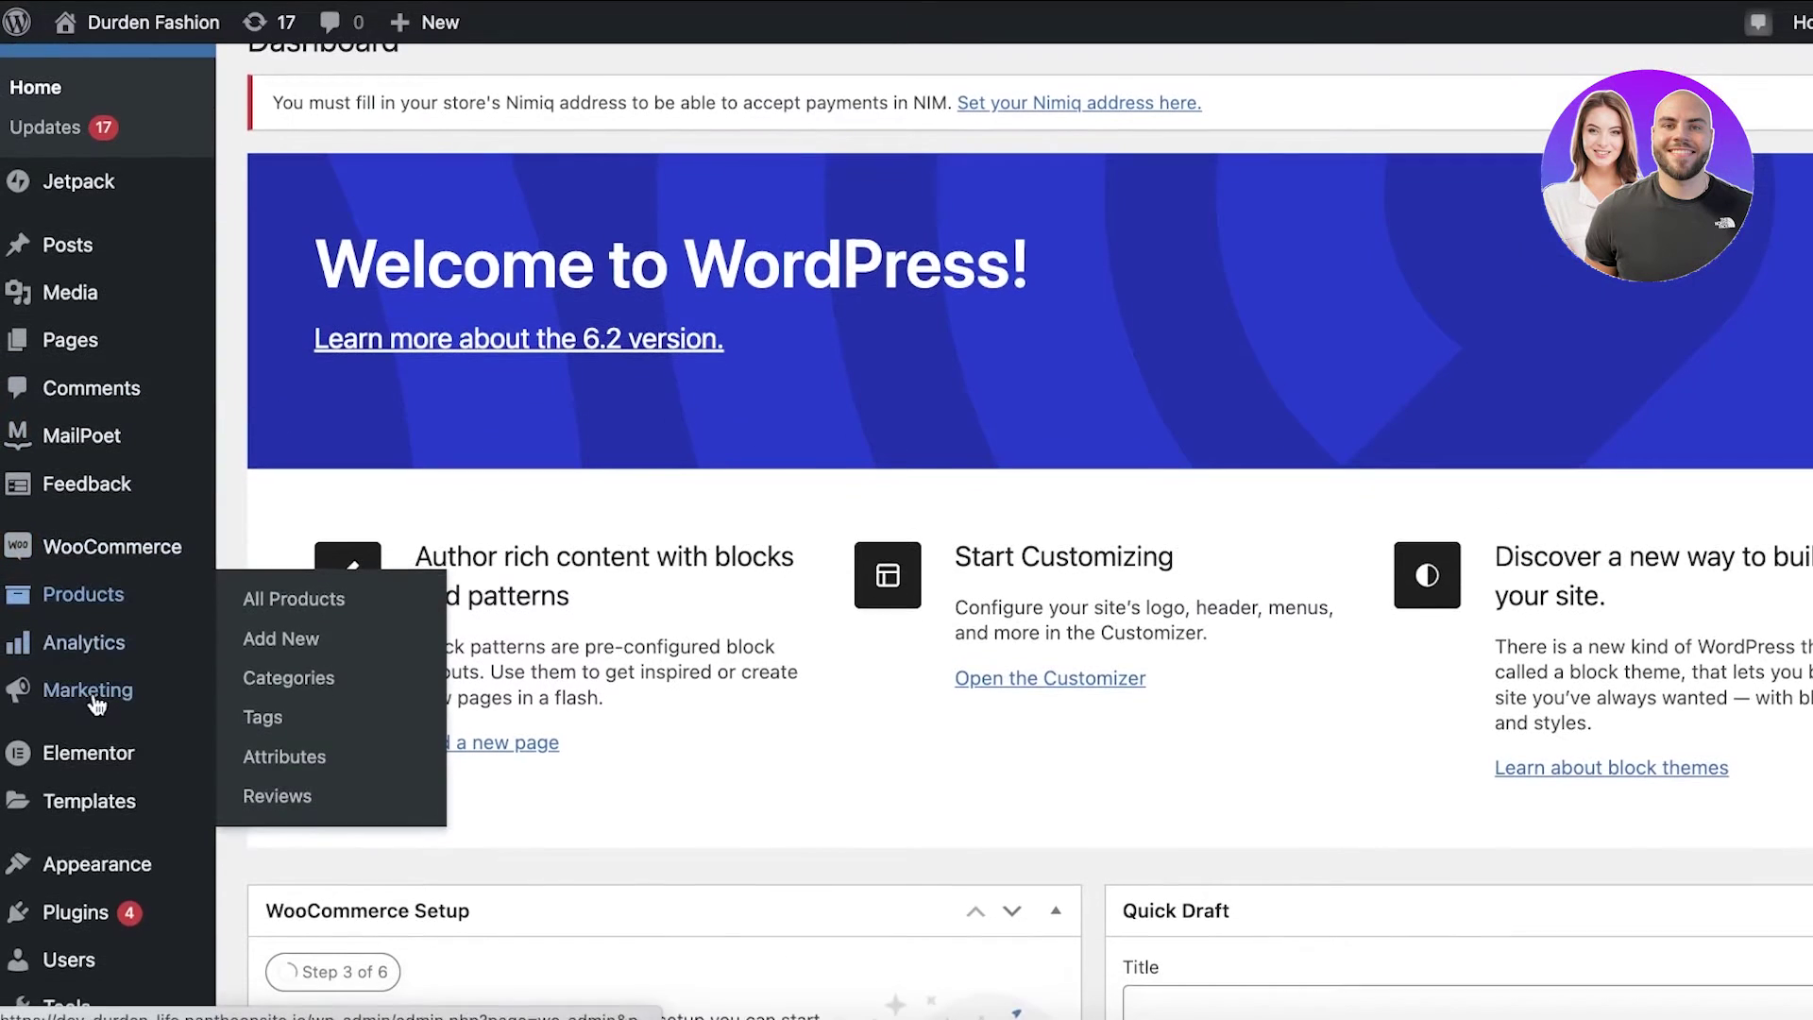
mouse_move(99, 909)
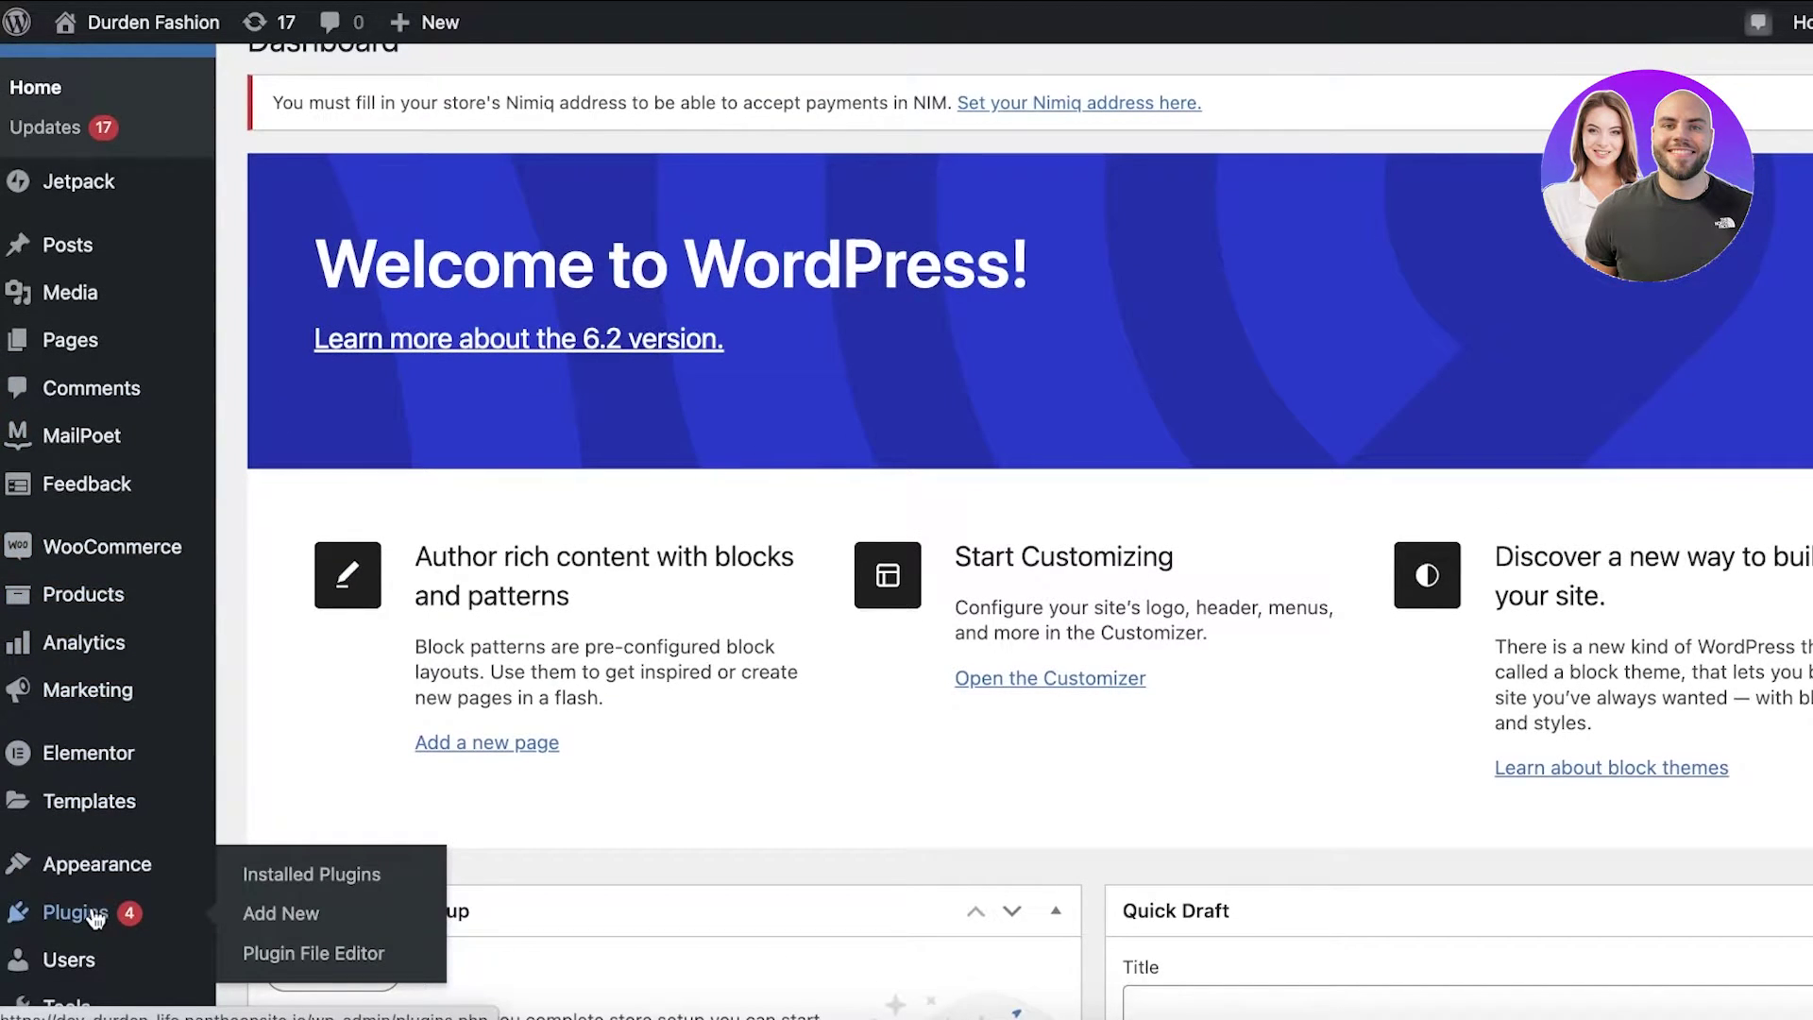
click(265, 921)
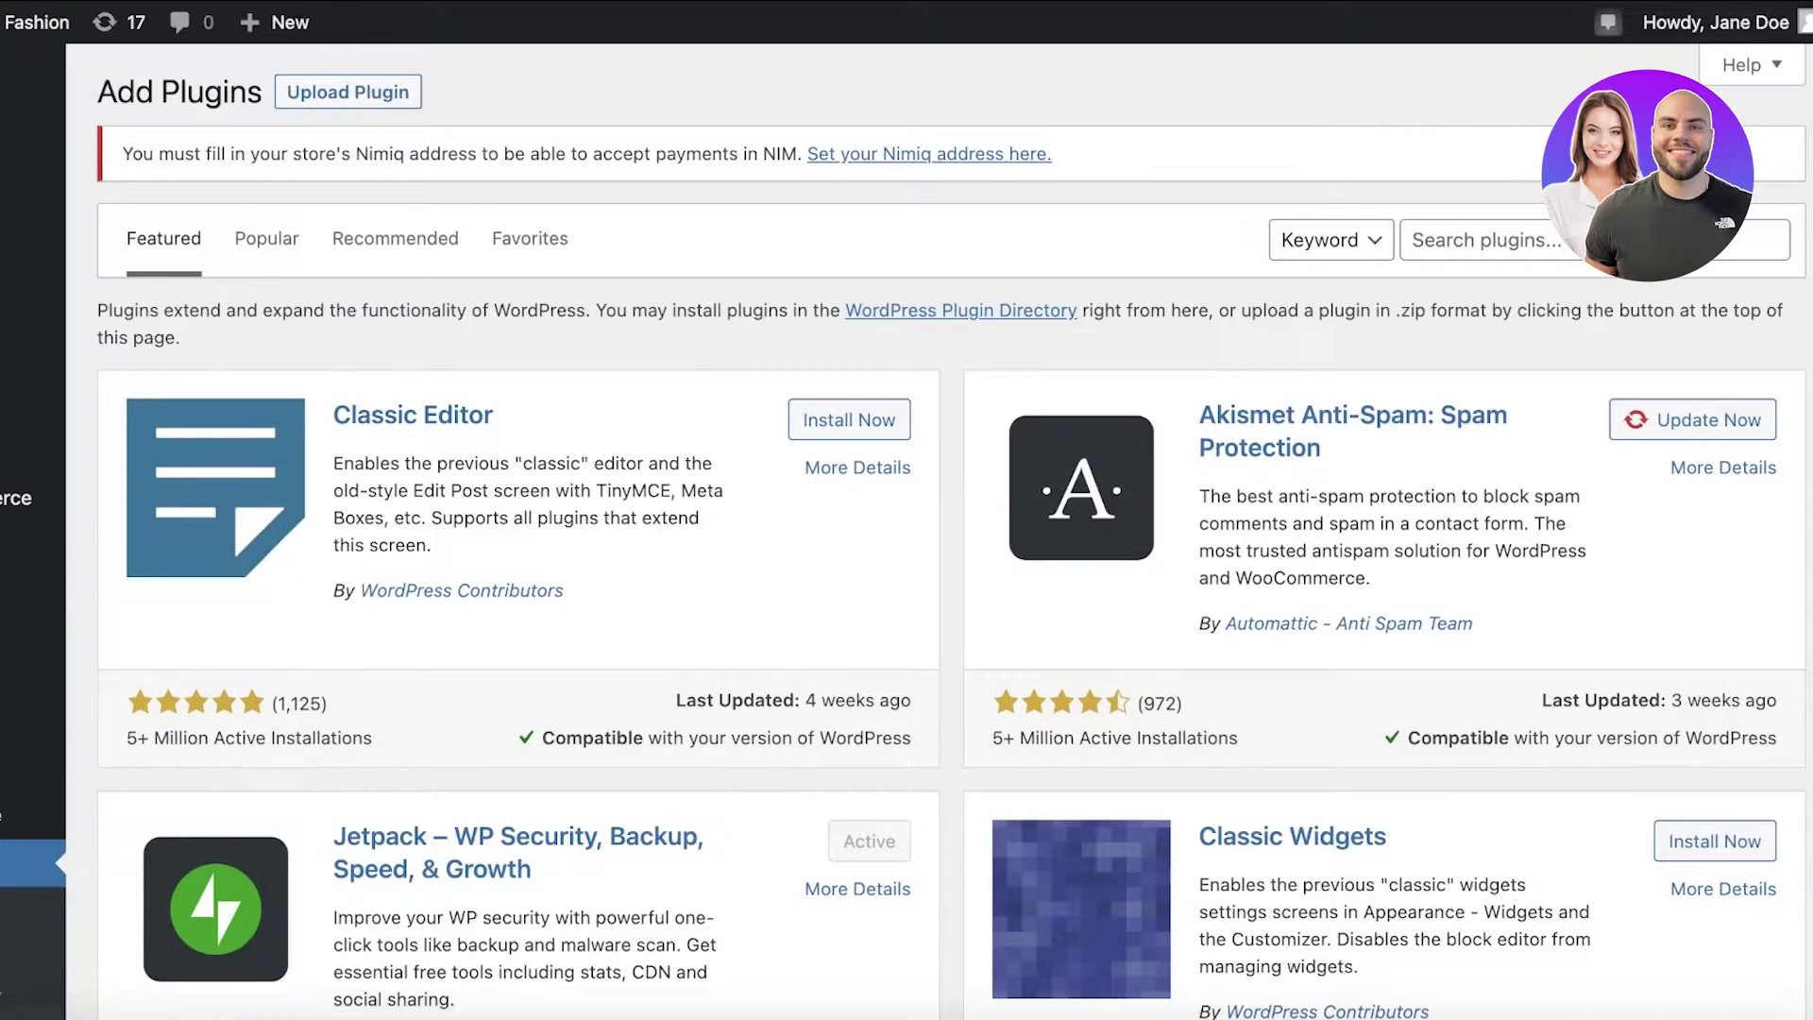
click(1414, 240)
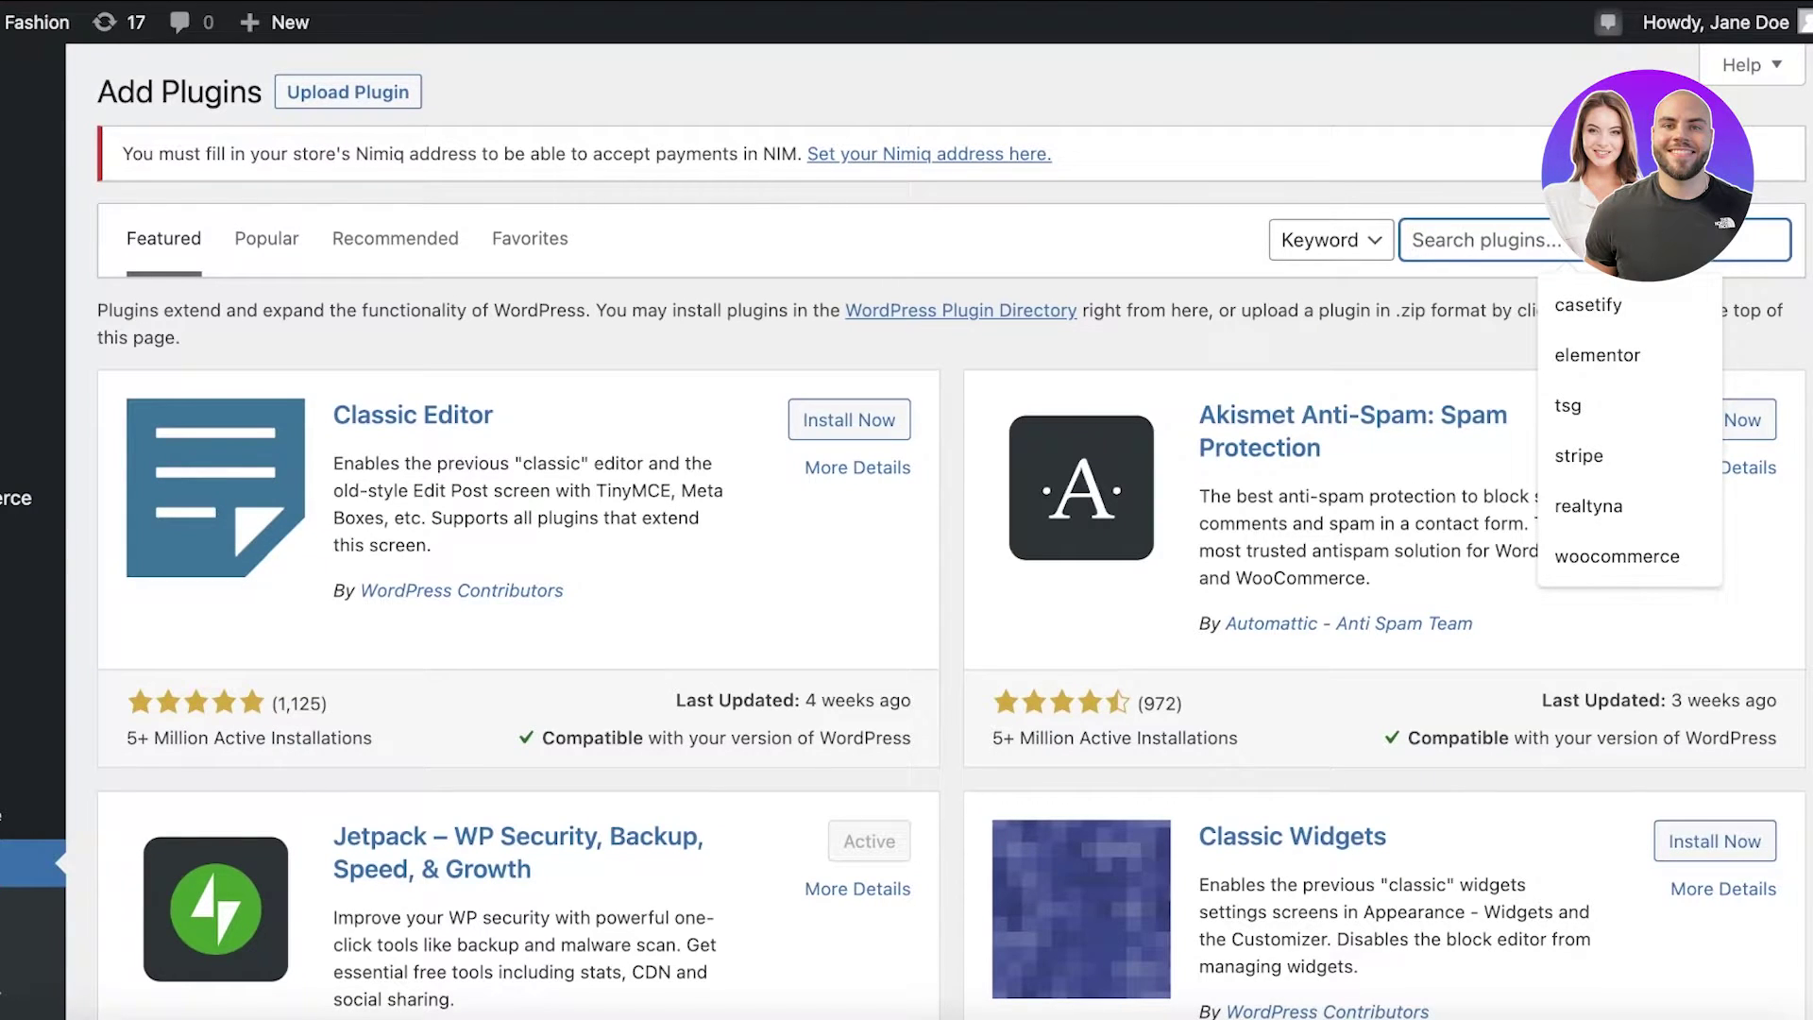
text(hu)
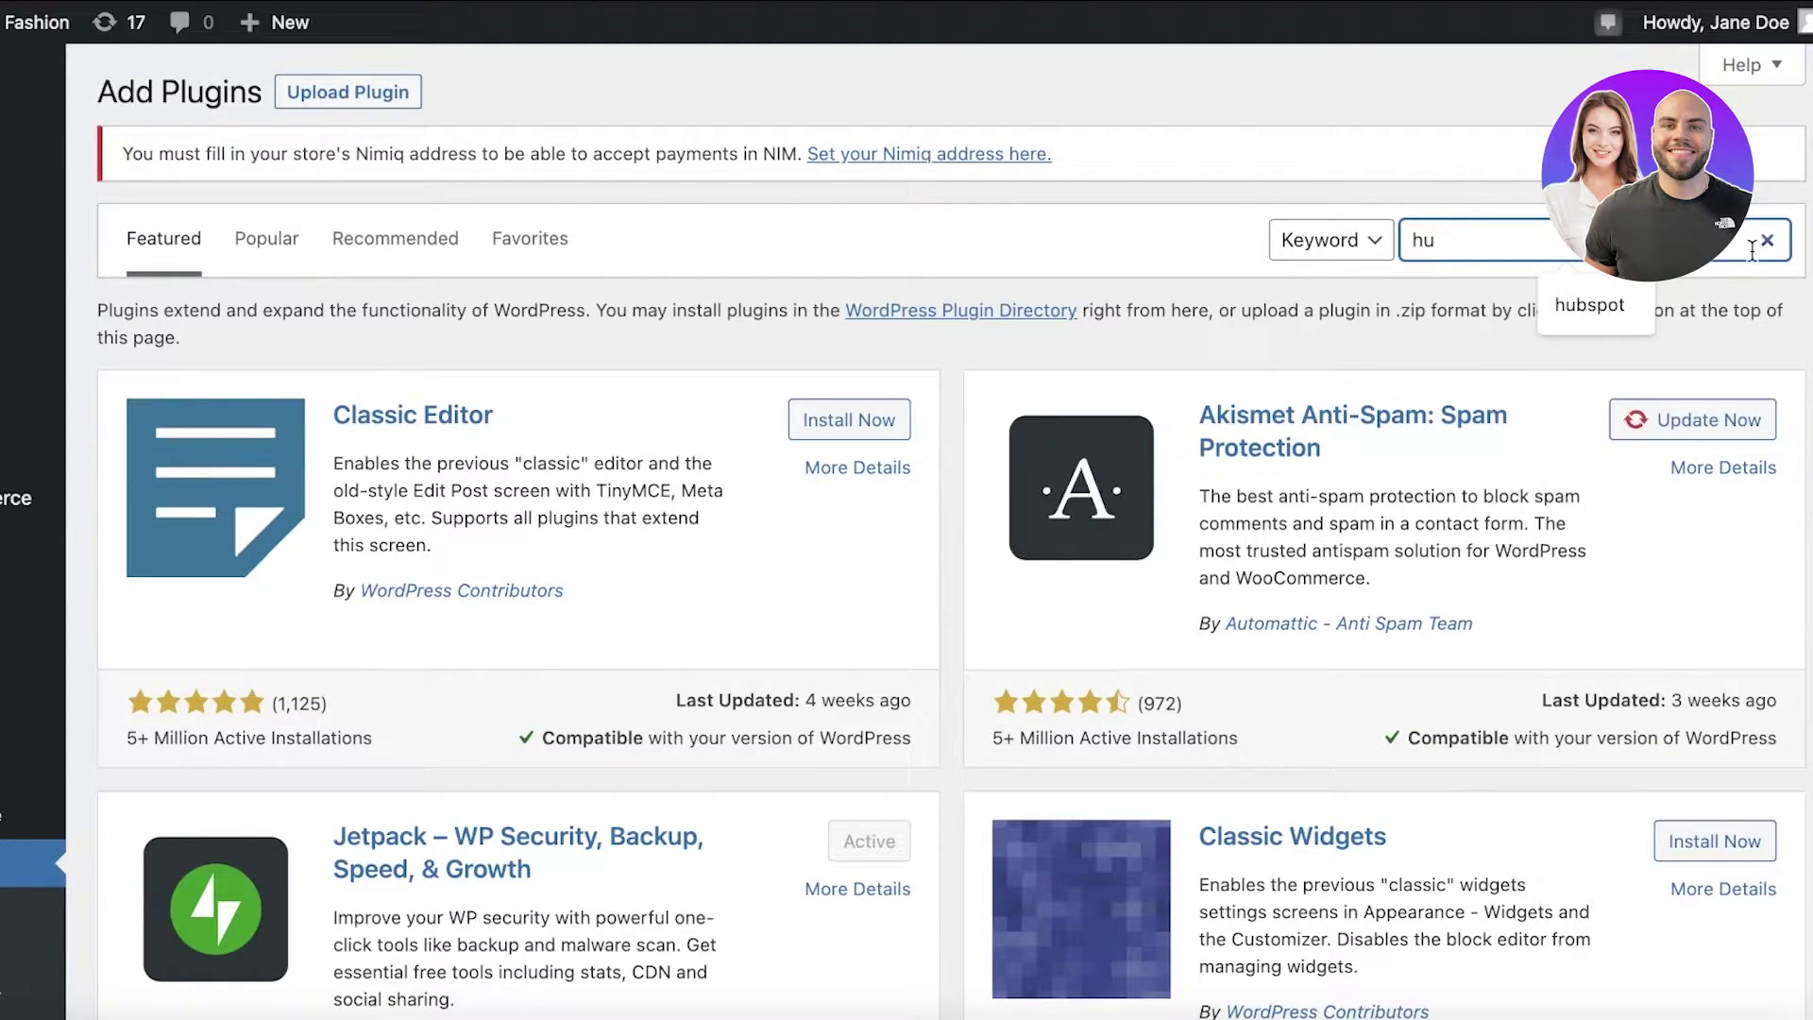
text(bspot)
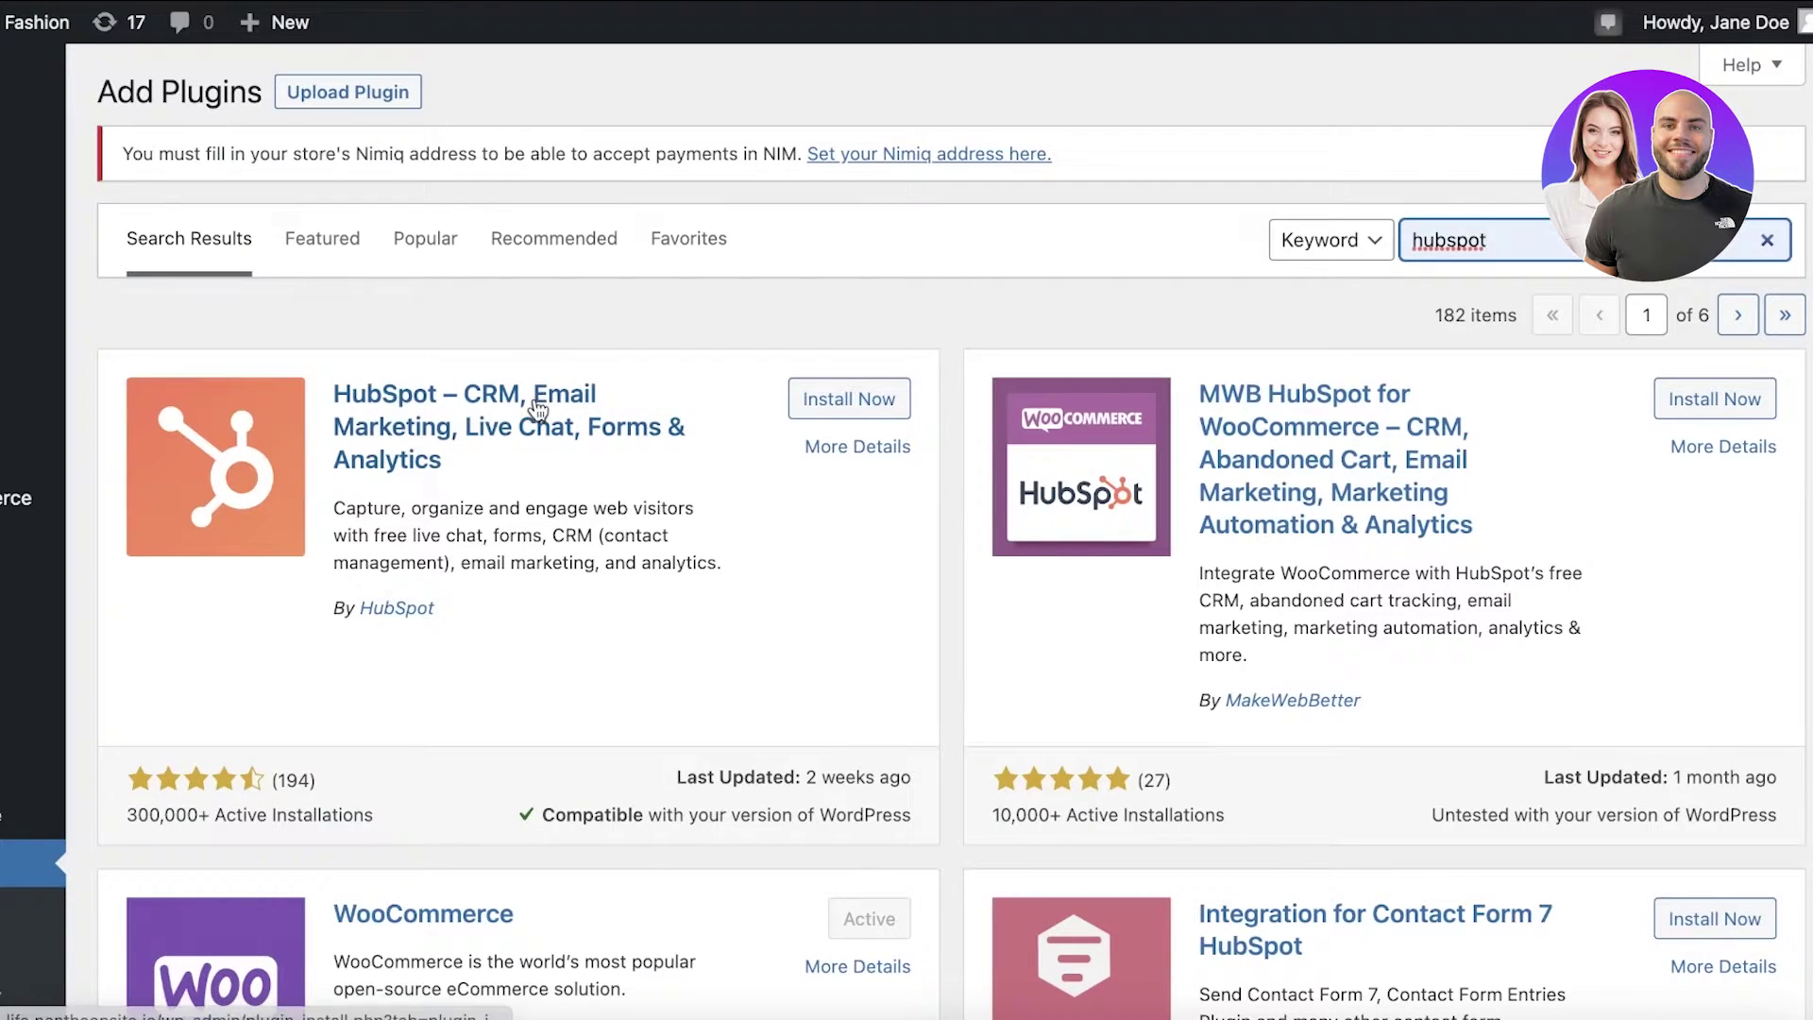
Step: Install the HubSpot CRM, Email Marketing, Live Chat plugin from the search results
click(871, 399)
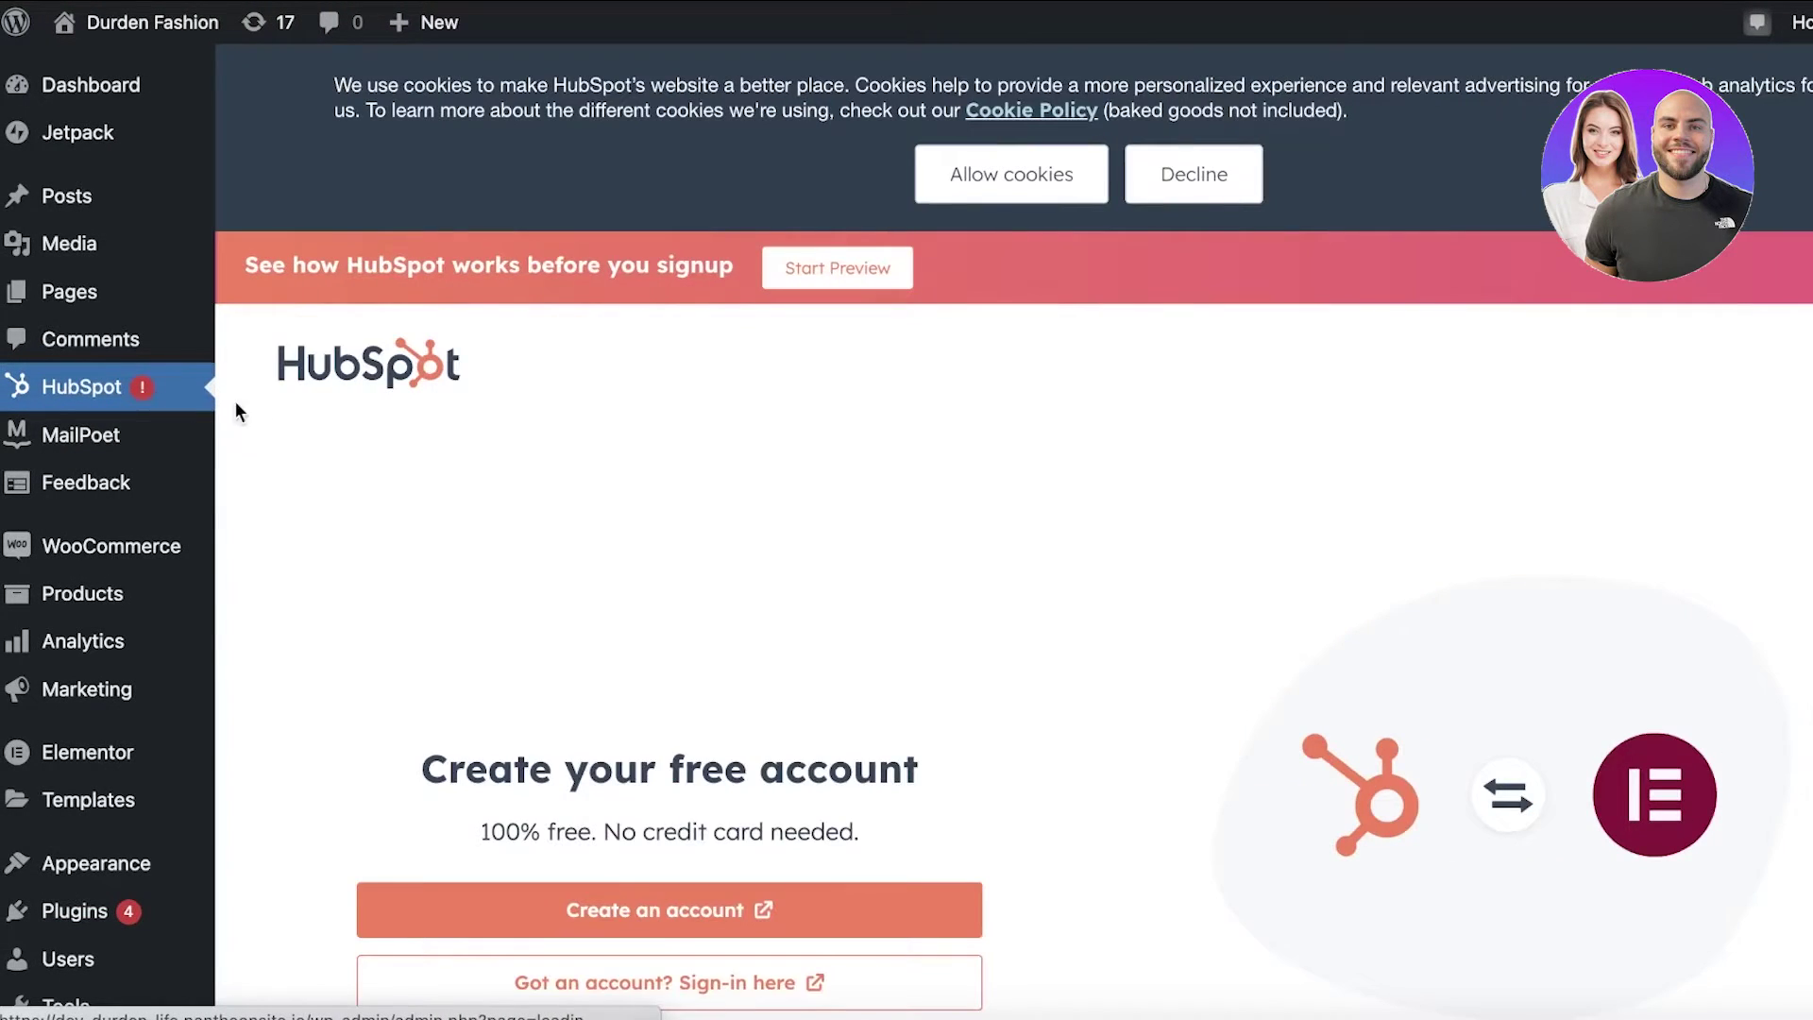
scroll(781, 538, down, 1)
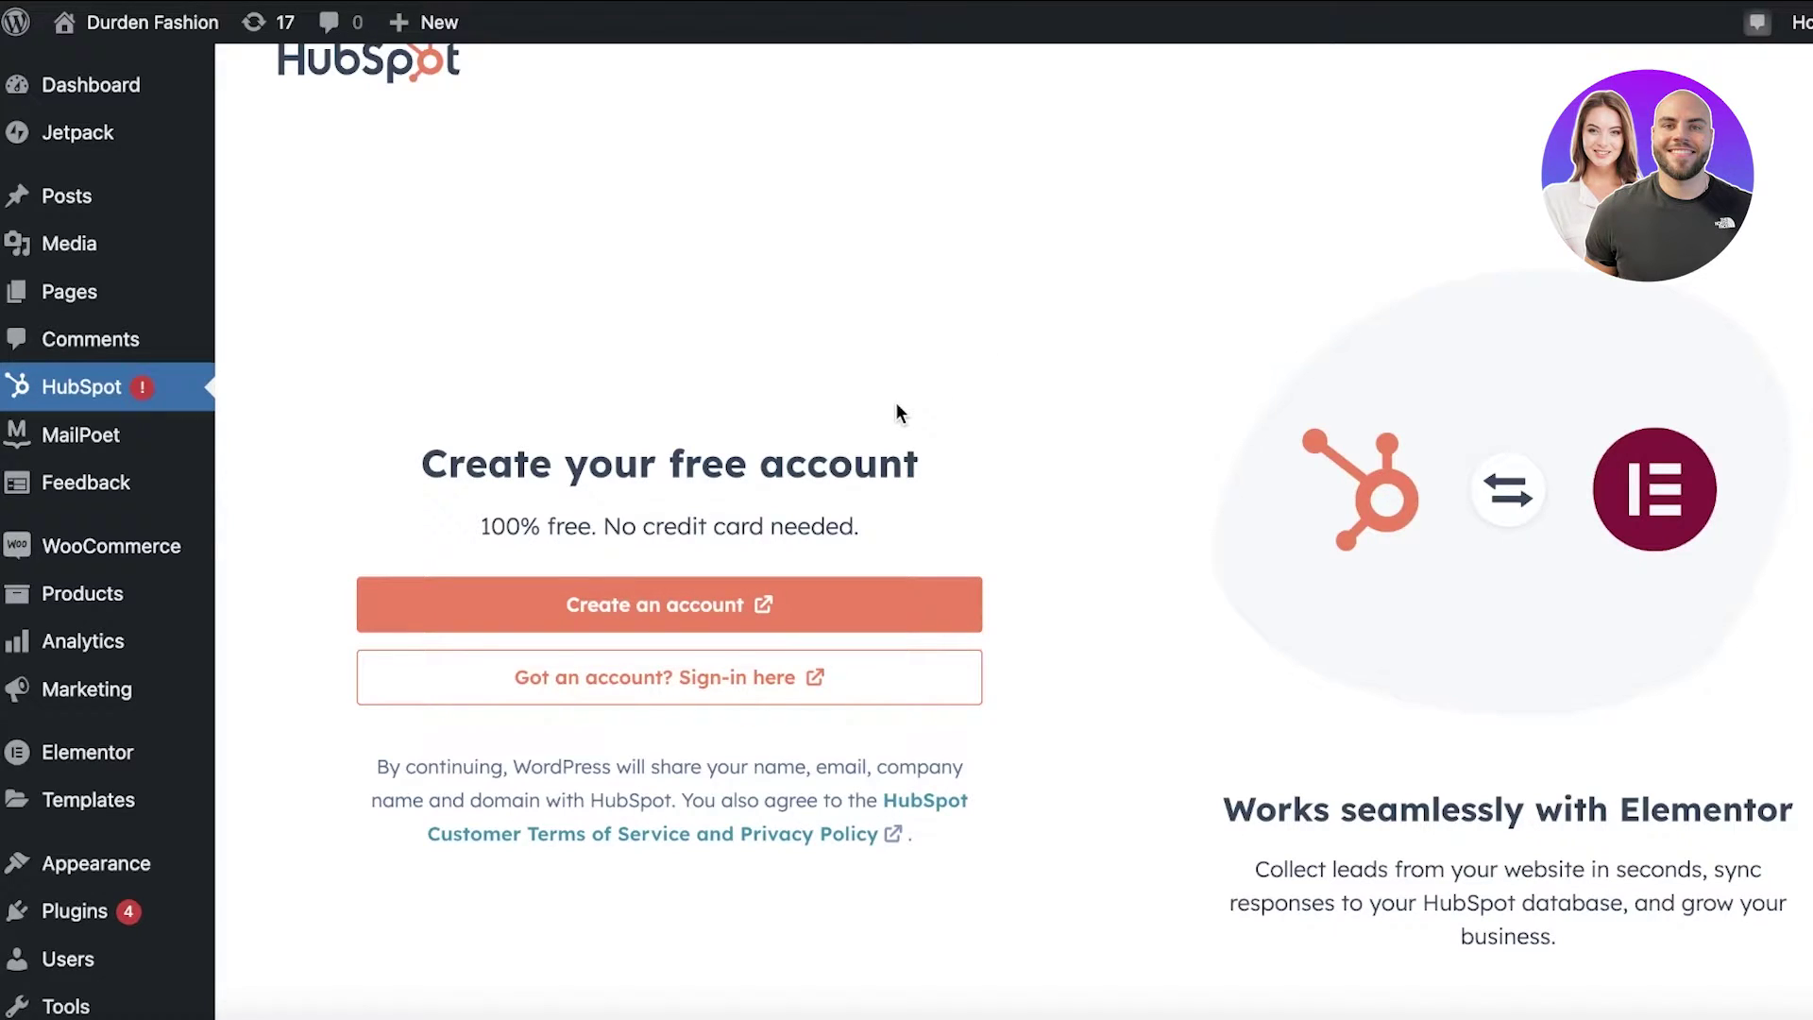
Step: Sign in to HubSpot with Google and view the three linked accounts, including Durden Clothing
click(724, 687)
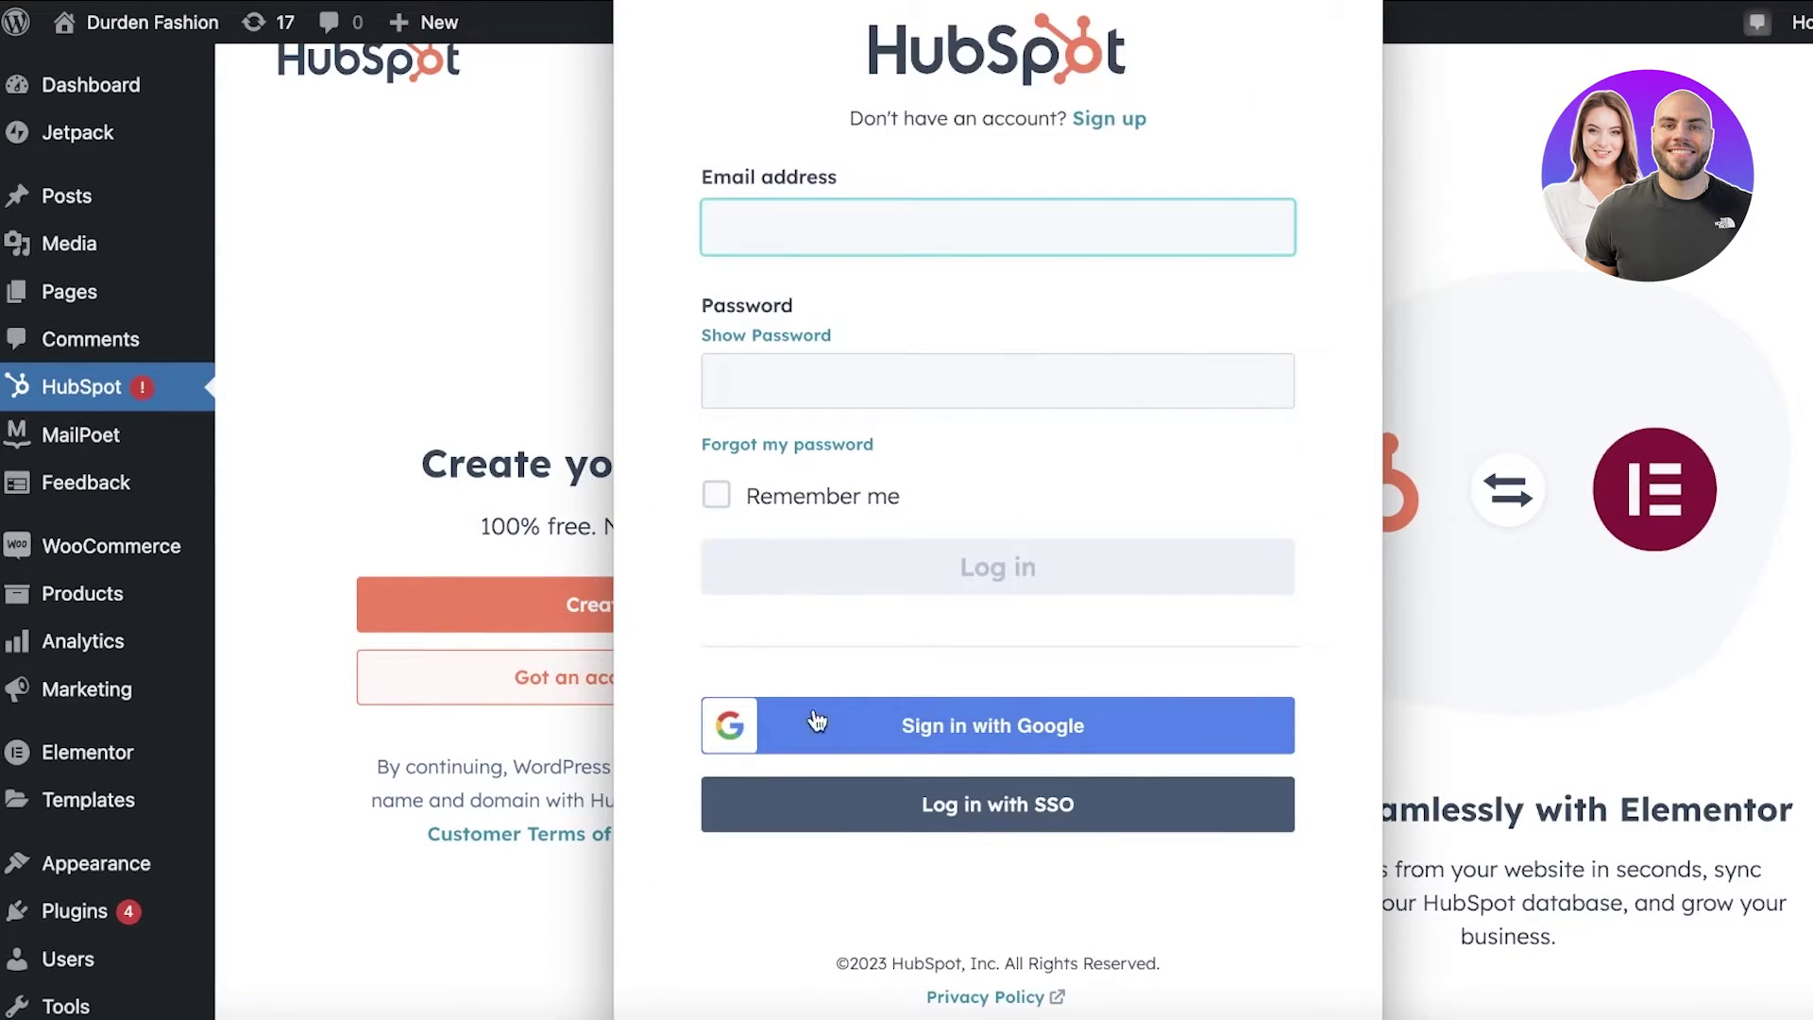
click(831, 714)
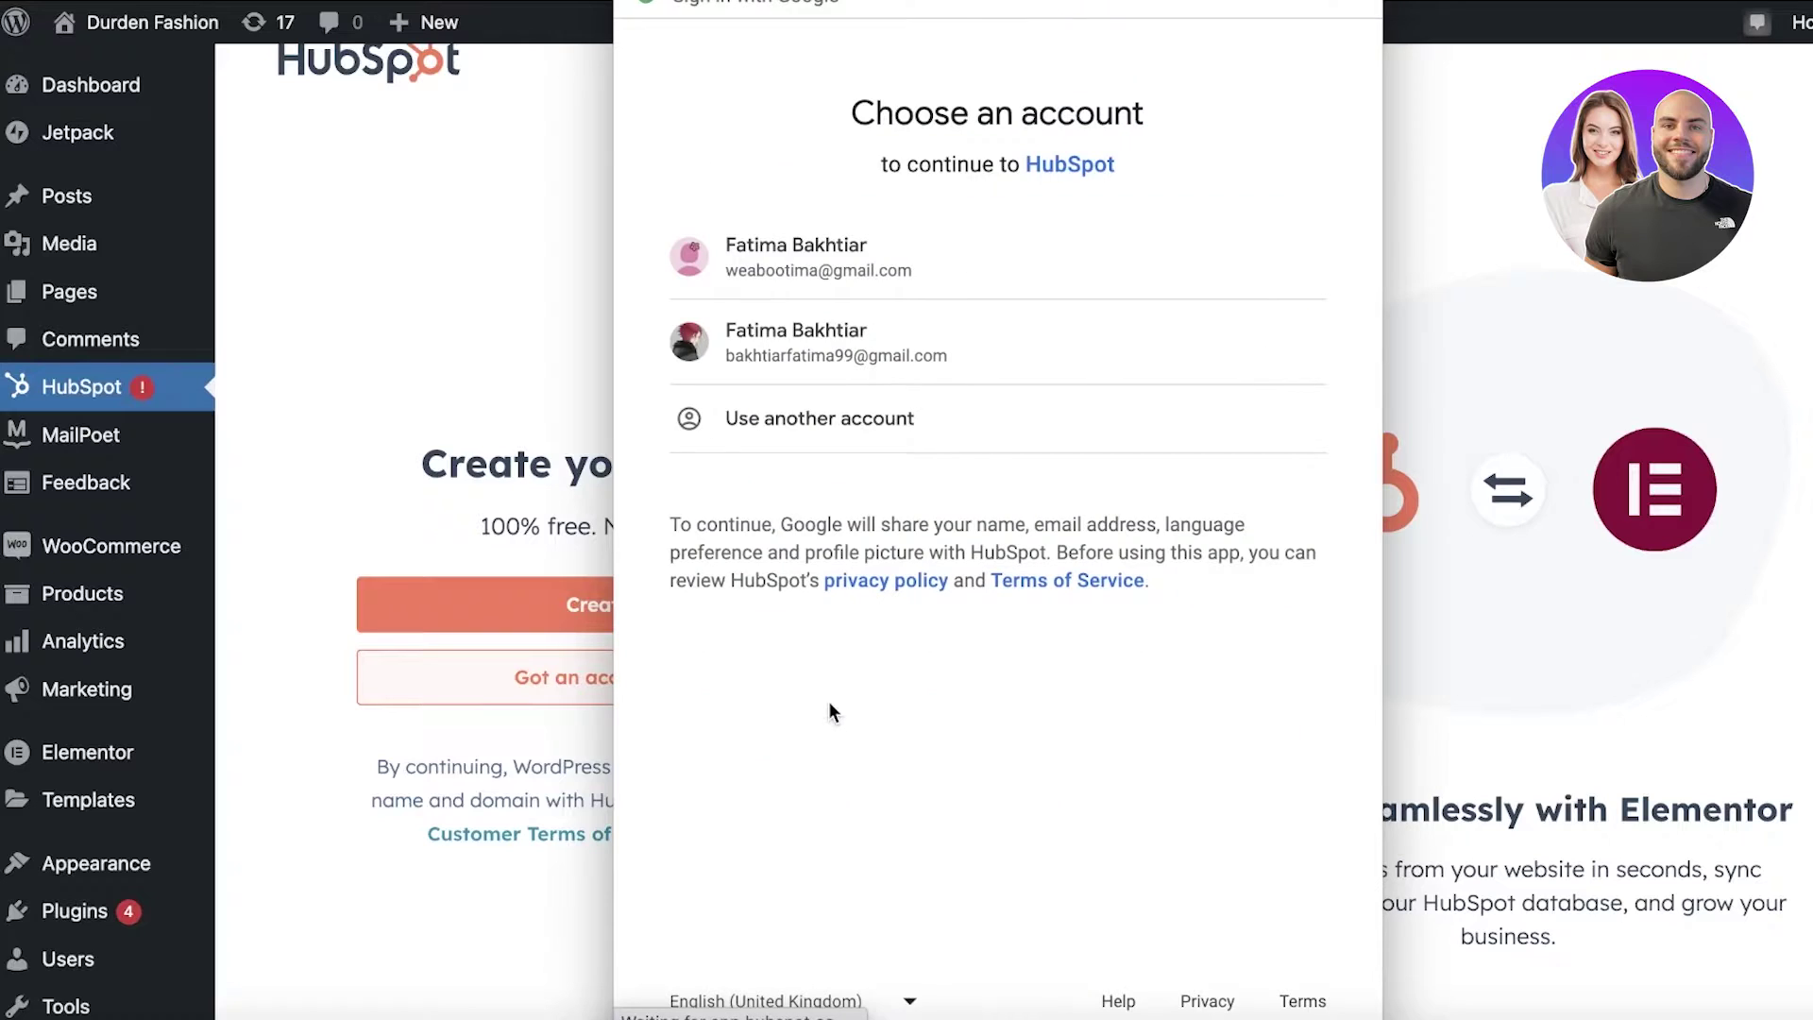
click(914, 279)
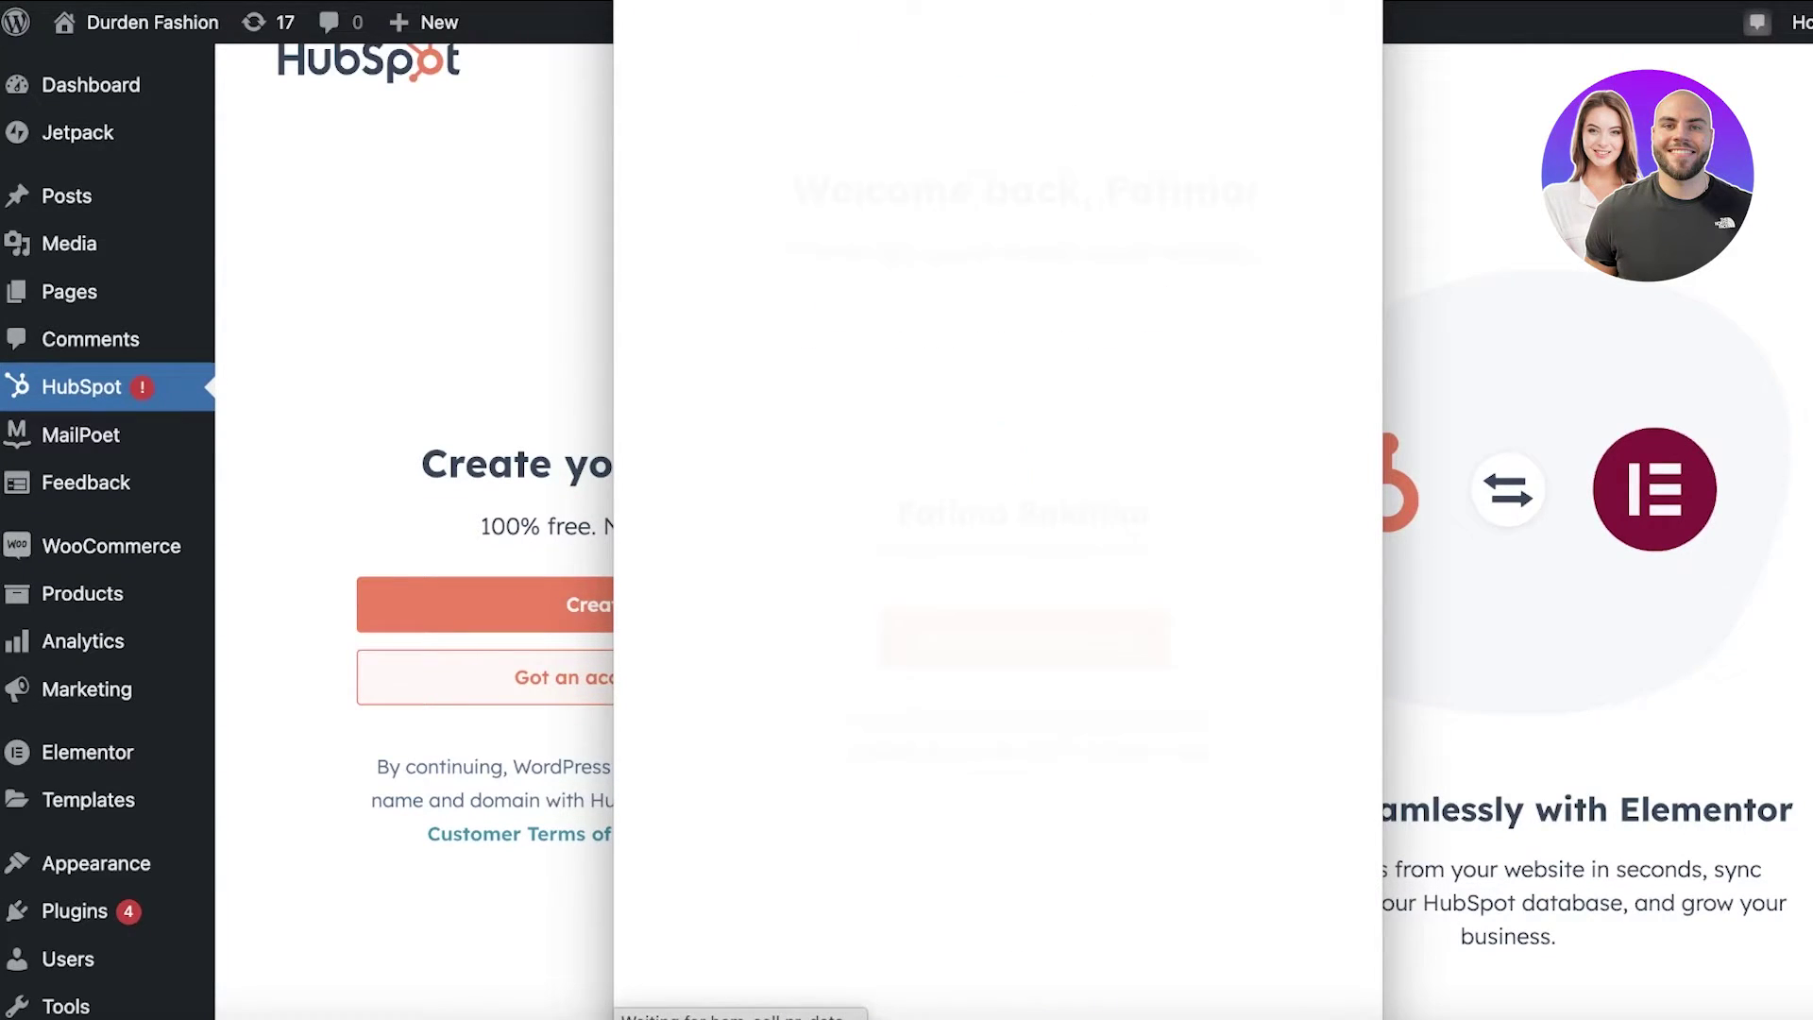
click(1013, 634)
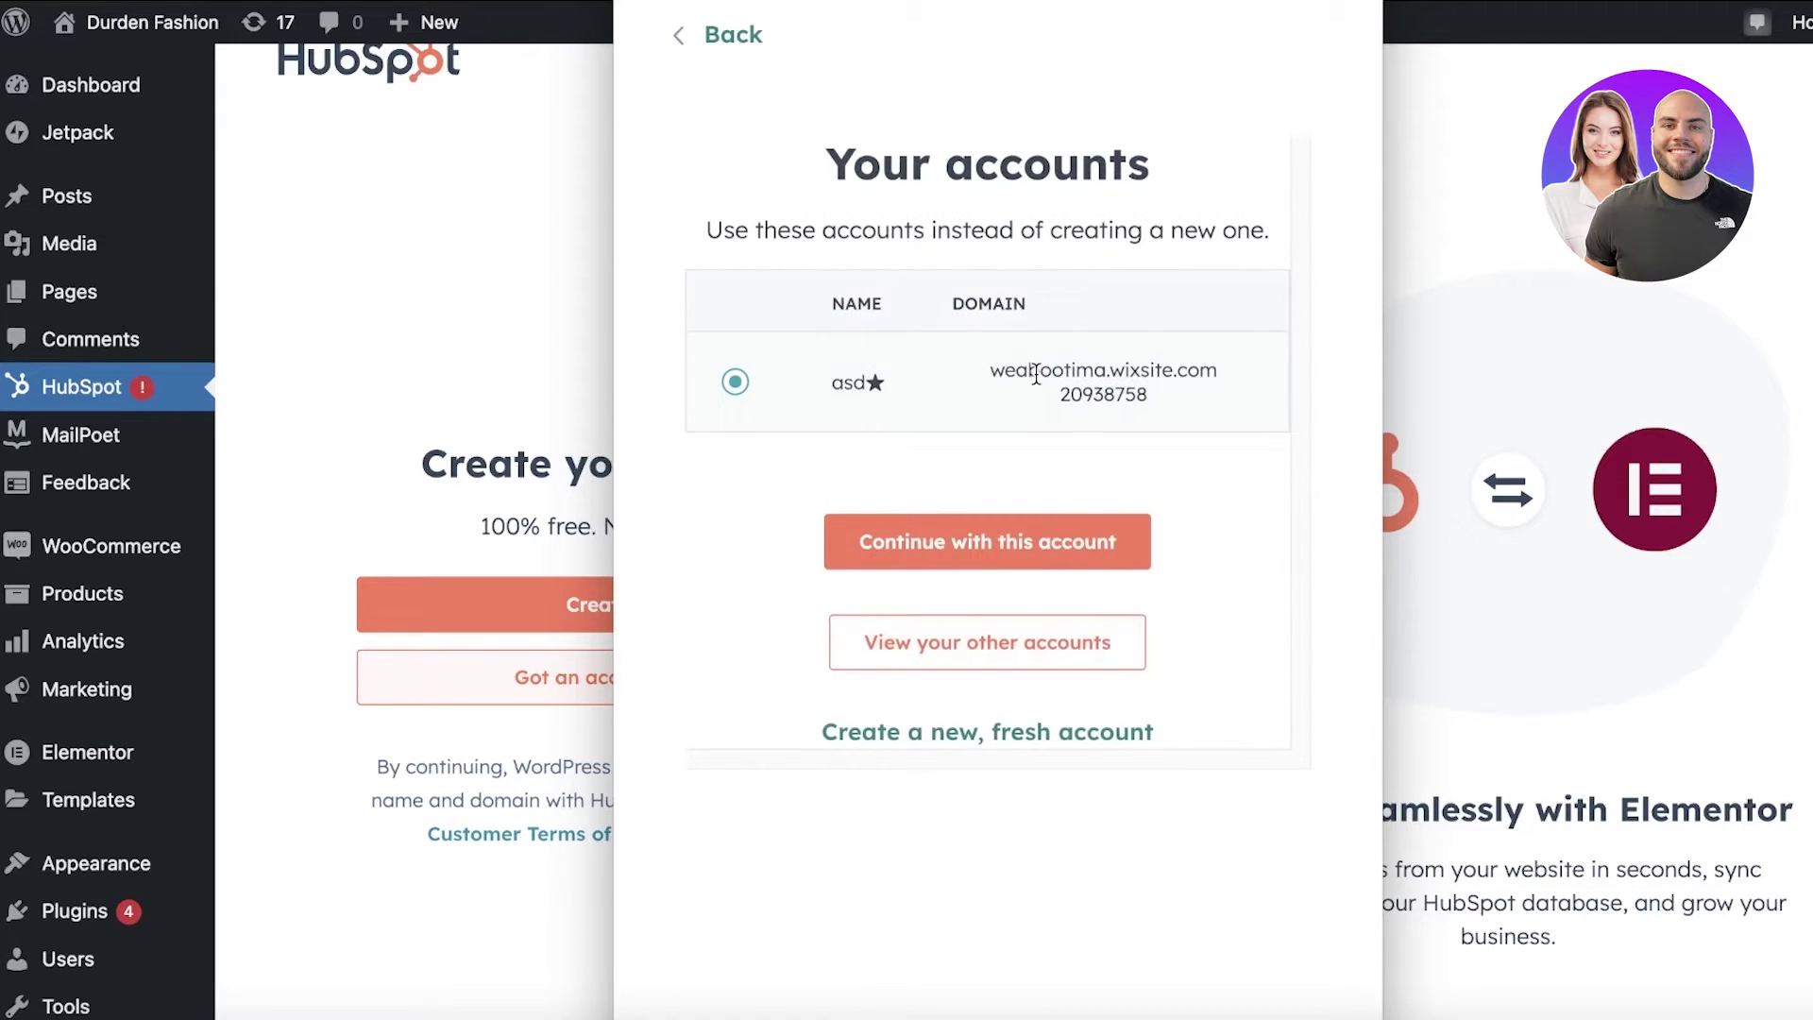
click(974, 656)
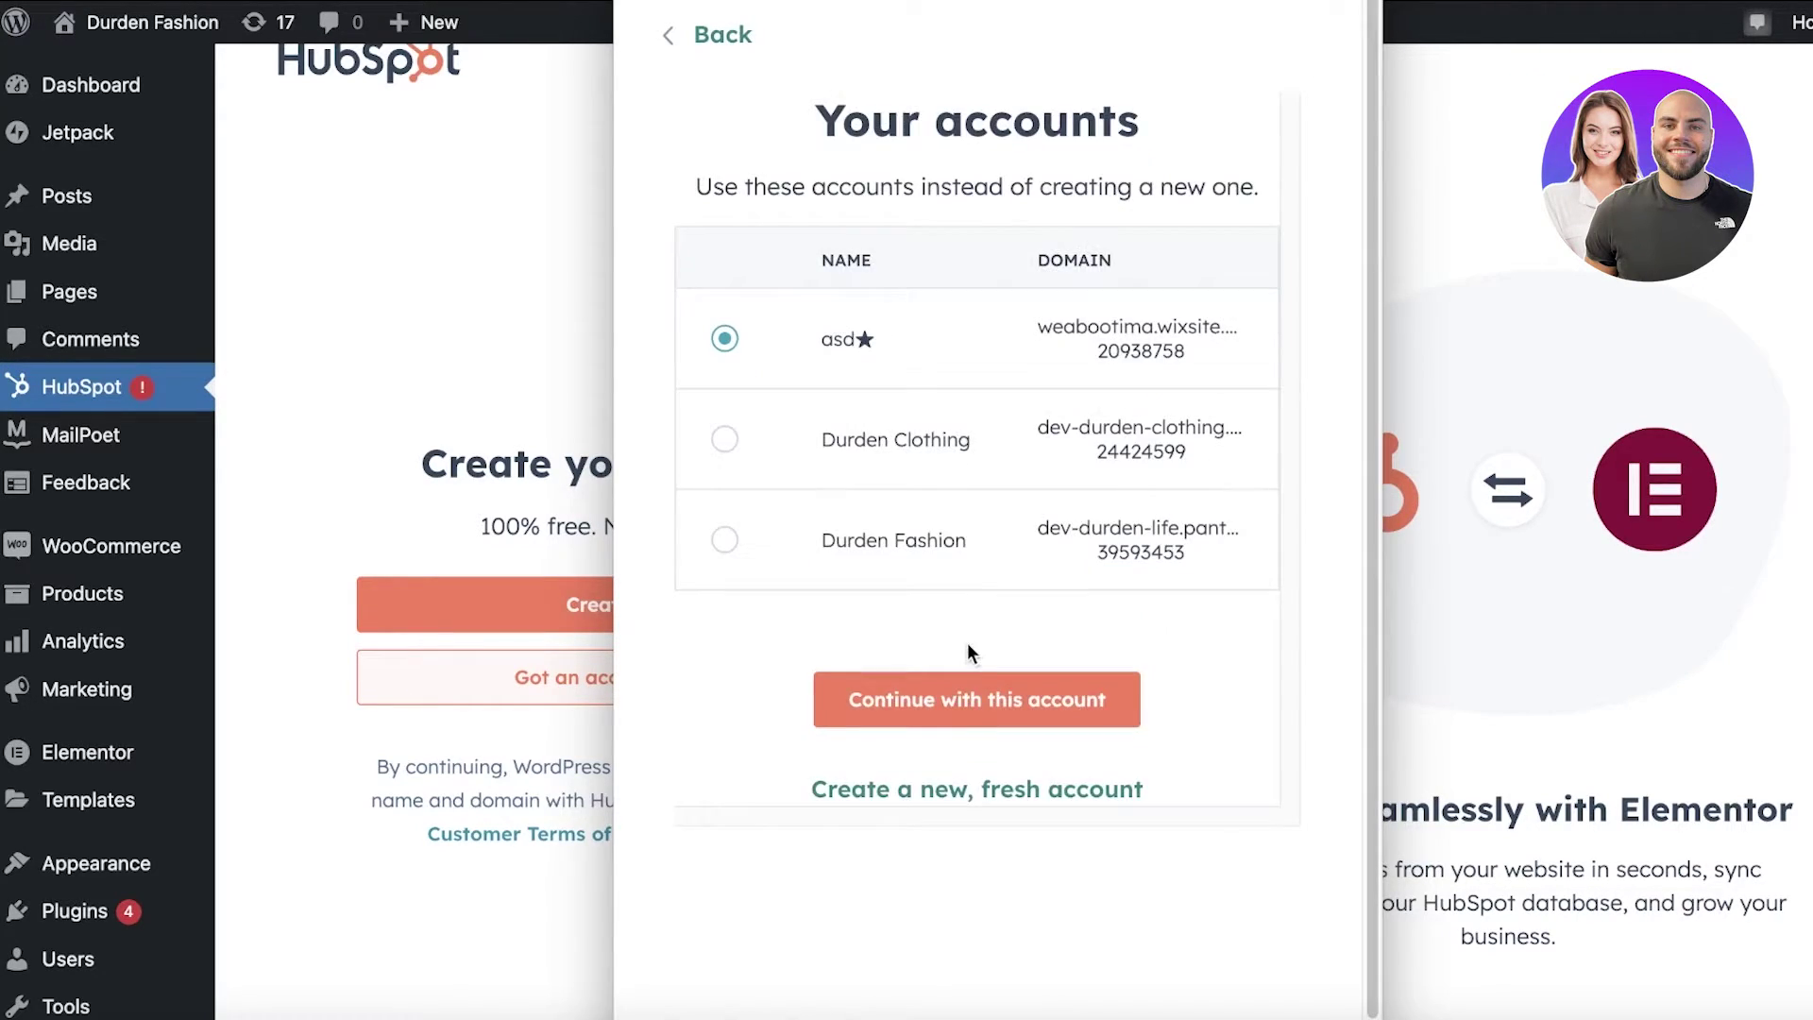
click(761, 442)
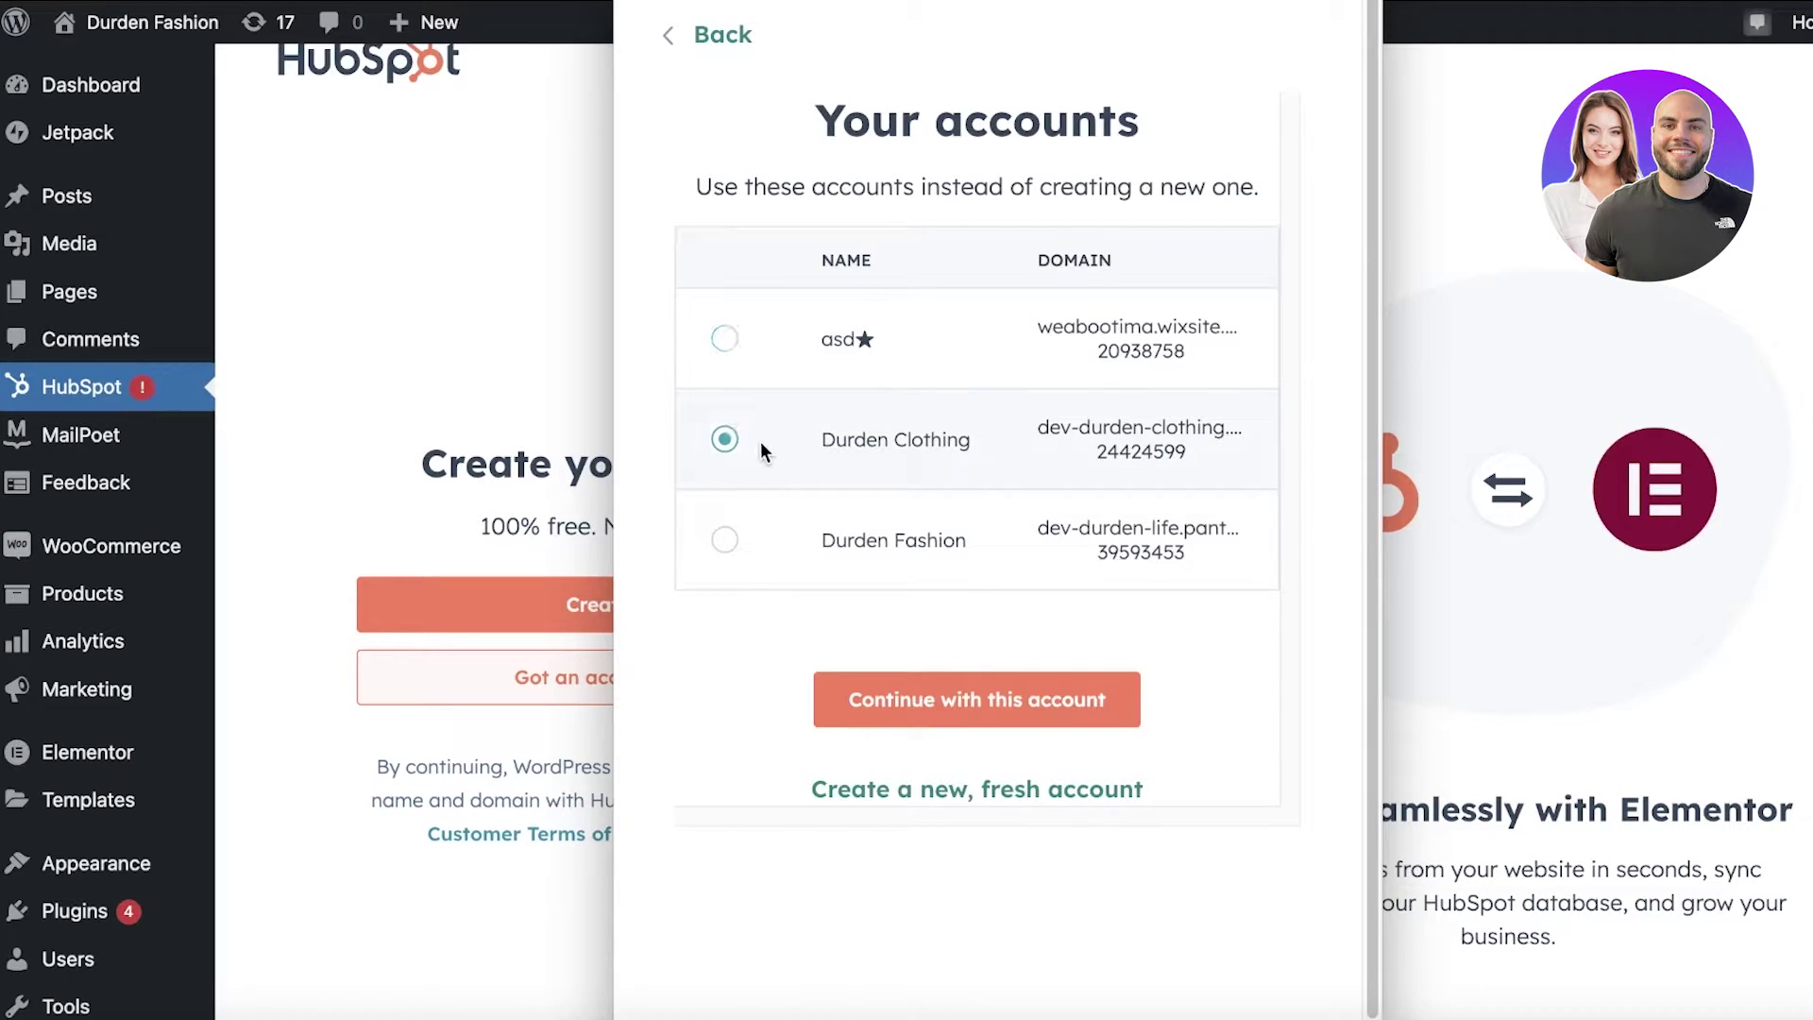
Step: Start a fresh HubSpot account with Durden Fashion as company name and the prefilled website
click(786, 525)
click(943, 786)
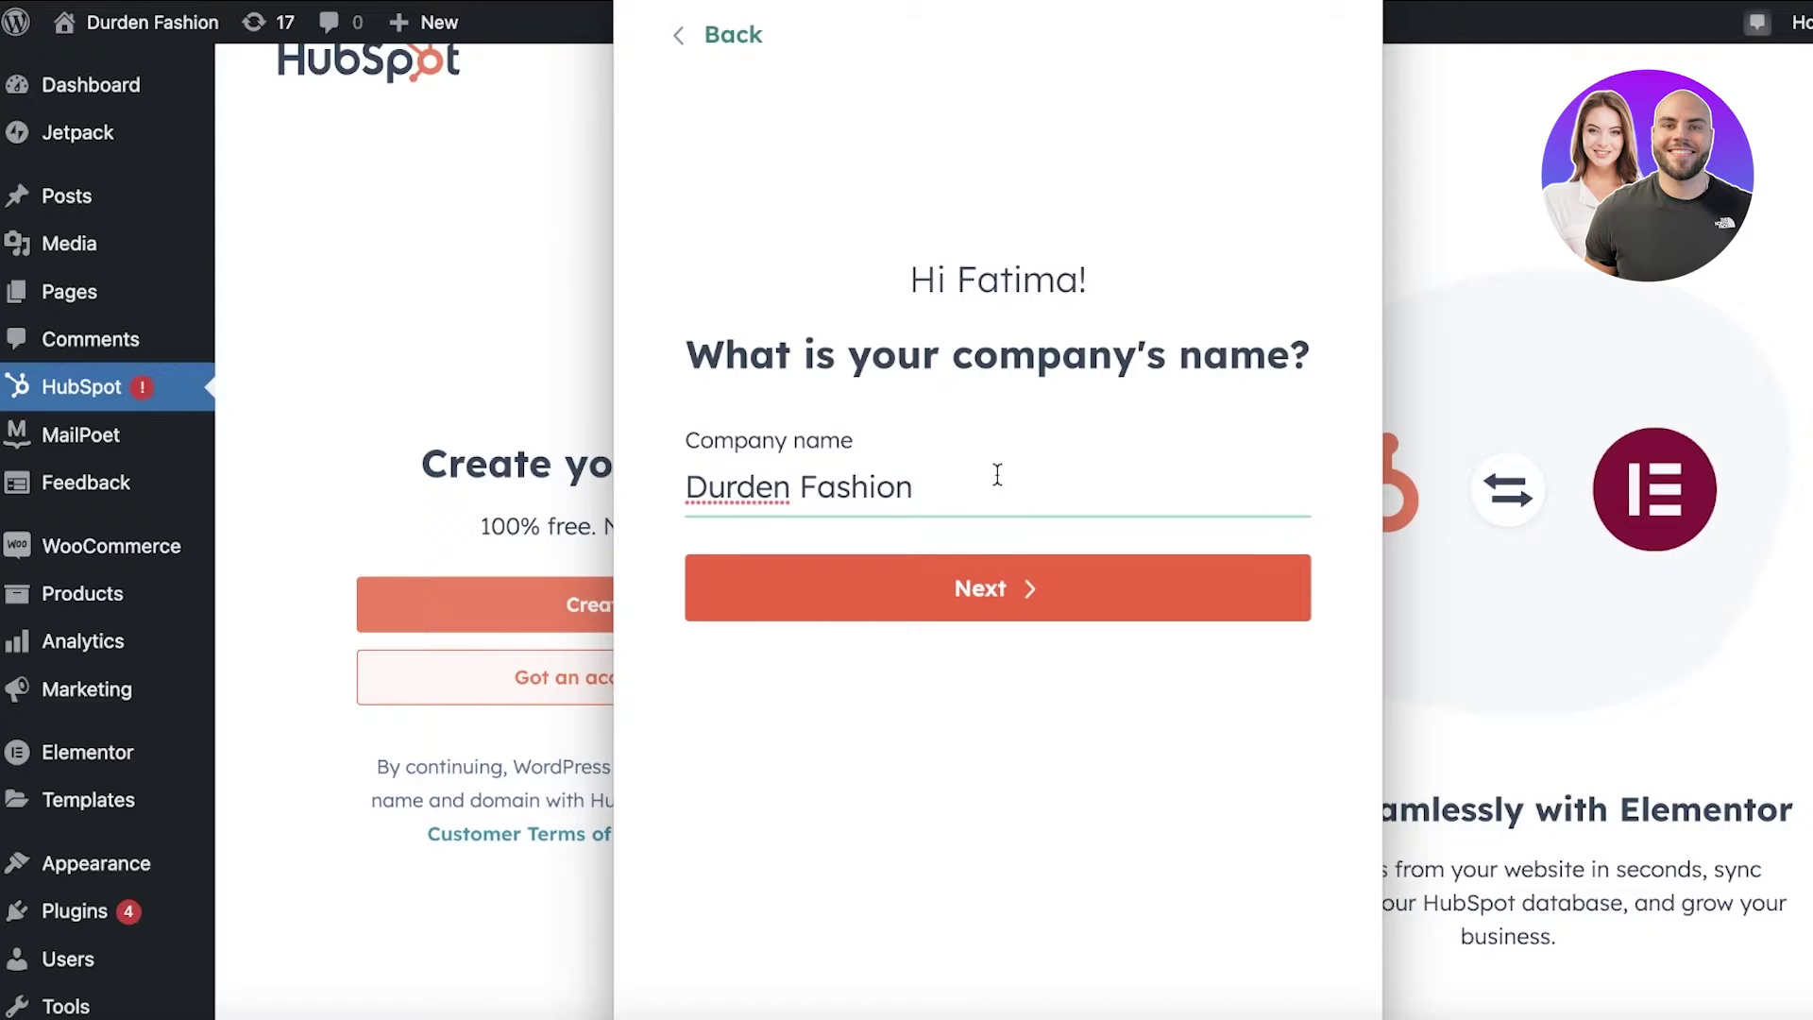
click(898, 587)
click(1022, 612)
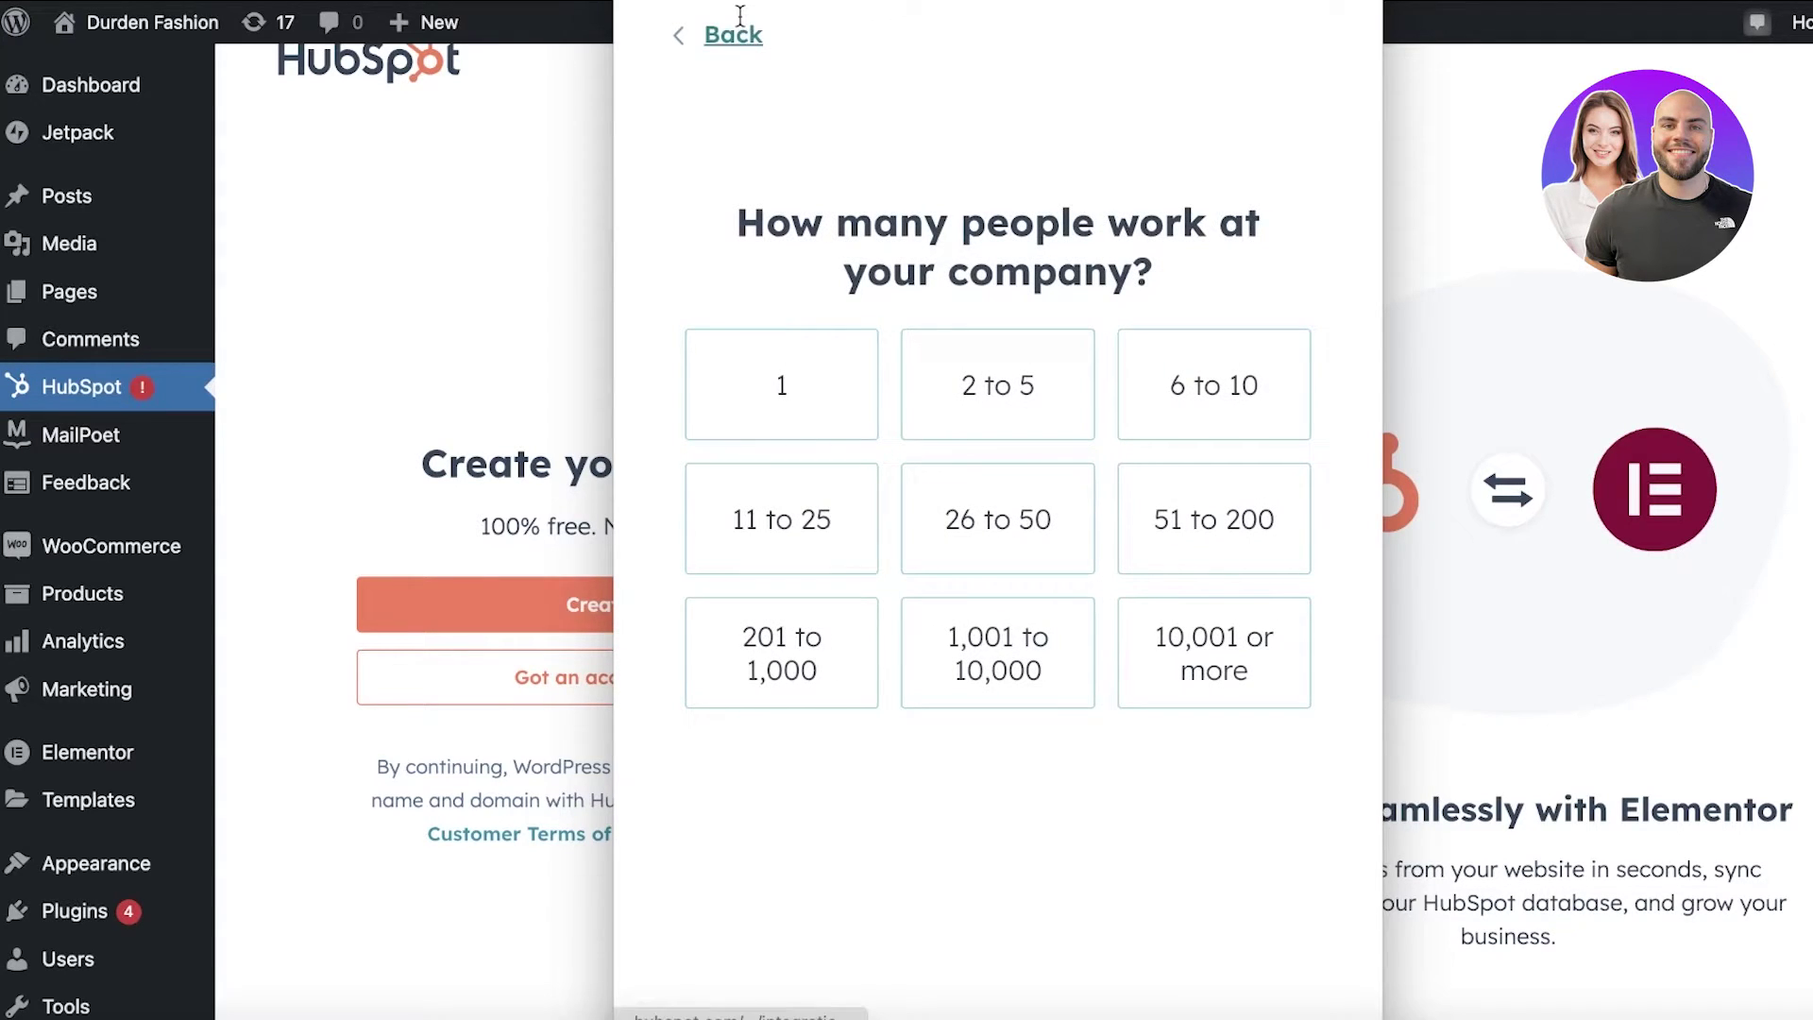
click(726, 42)
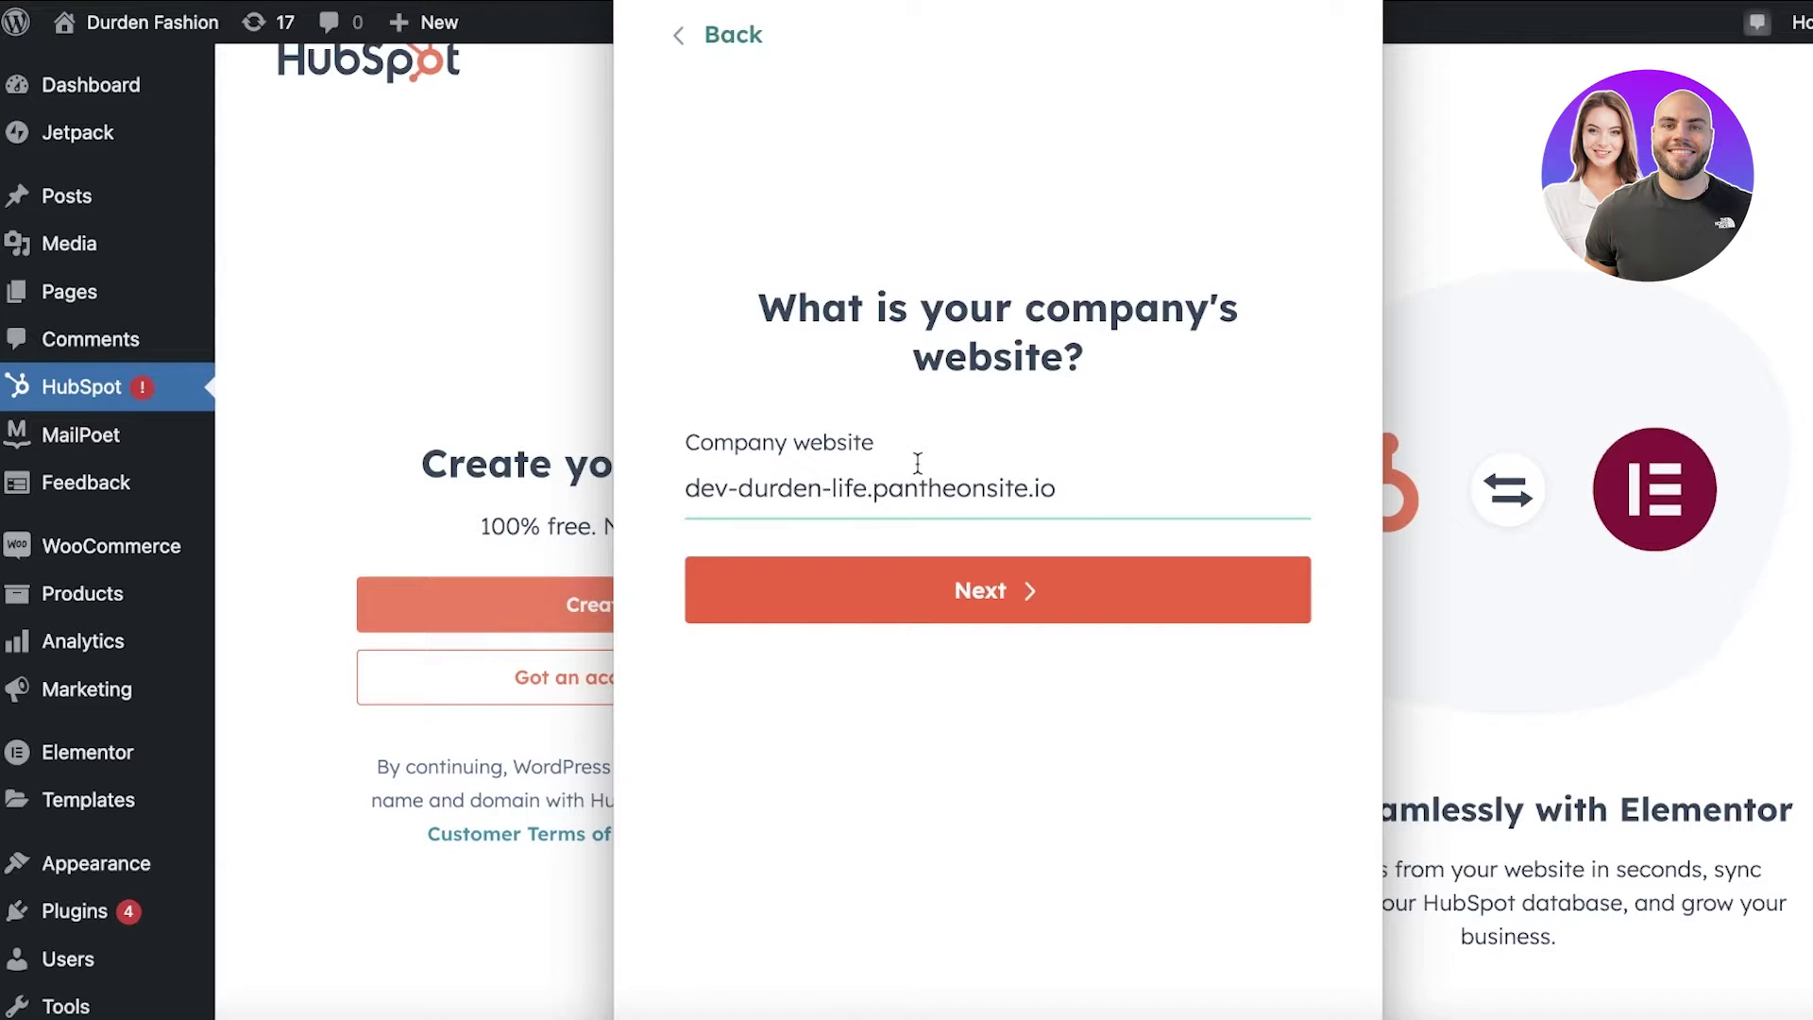
click(1019, 591)
Step: Set company size, Apparel & Fashion industry, Owner role, experience, and US data hosting
click(845, 370)
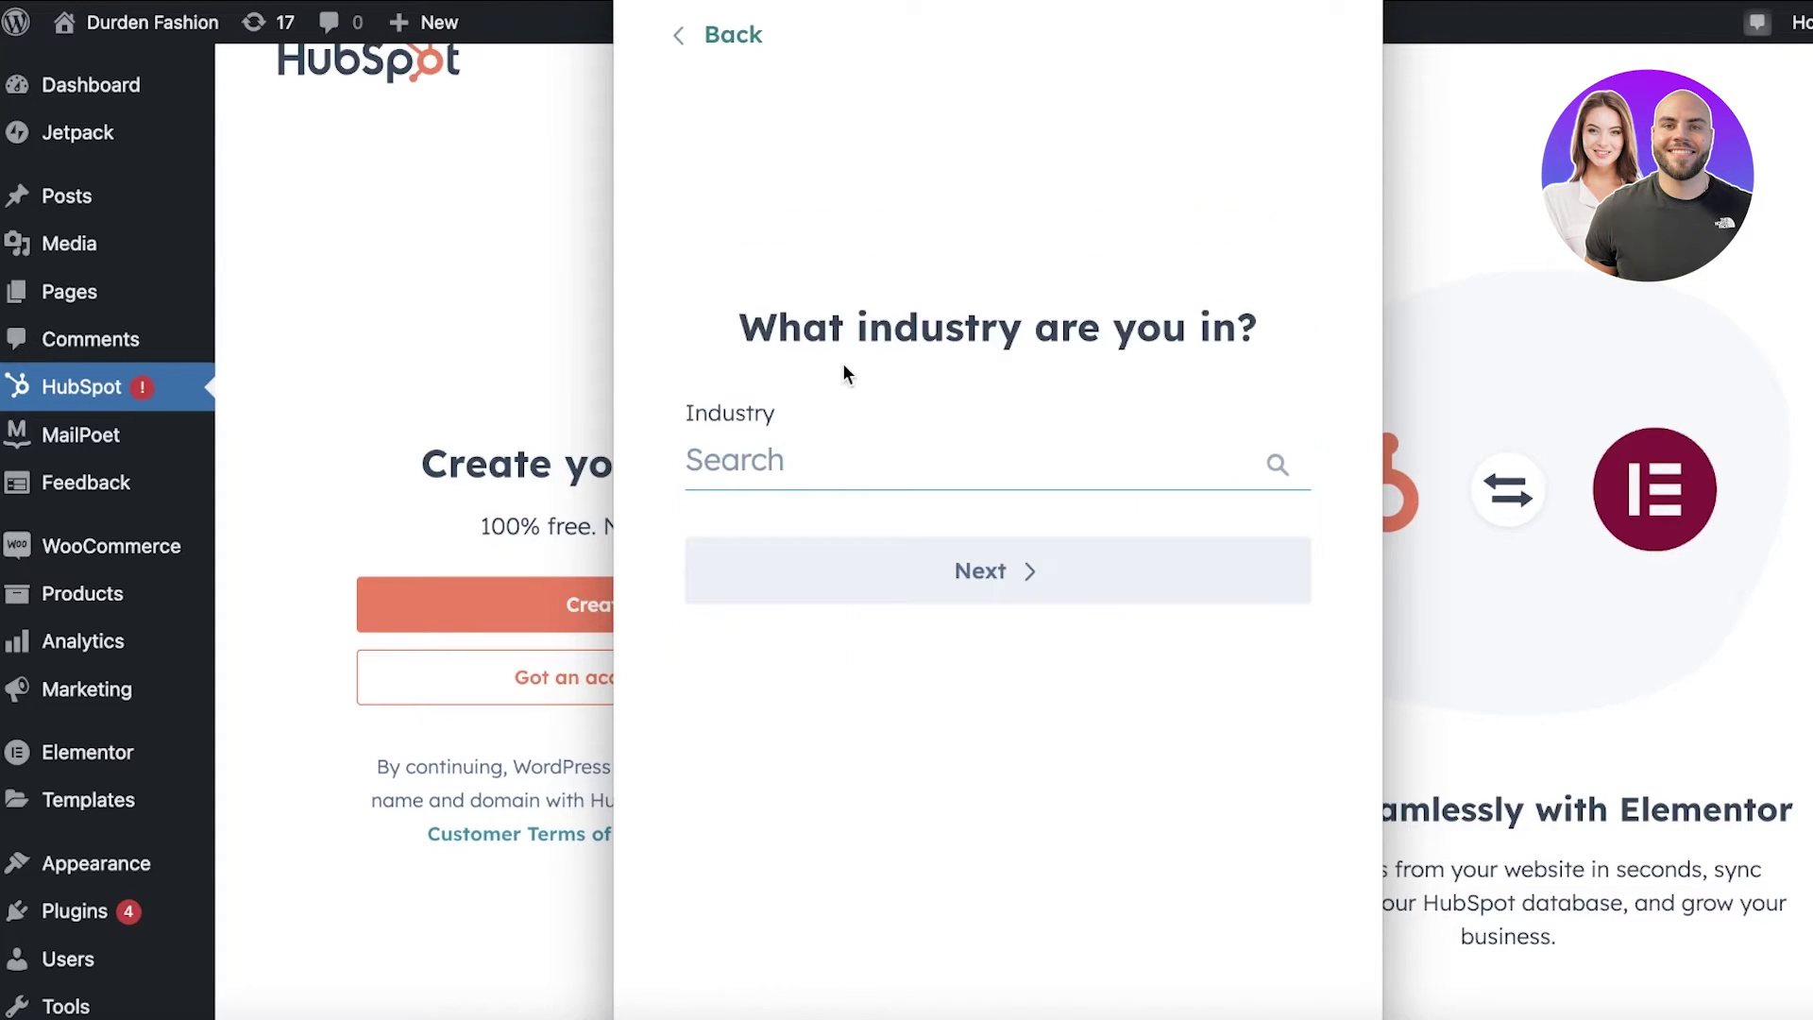
click(871, 457)
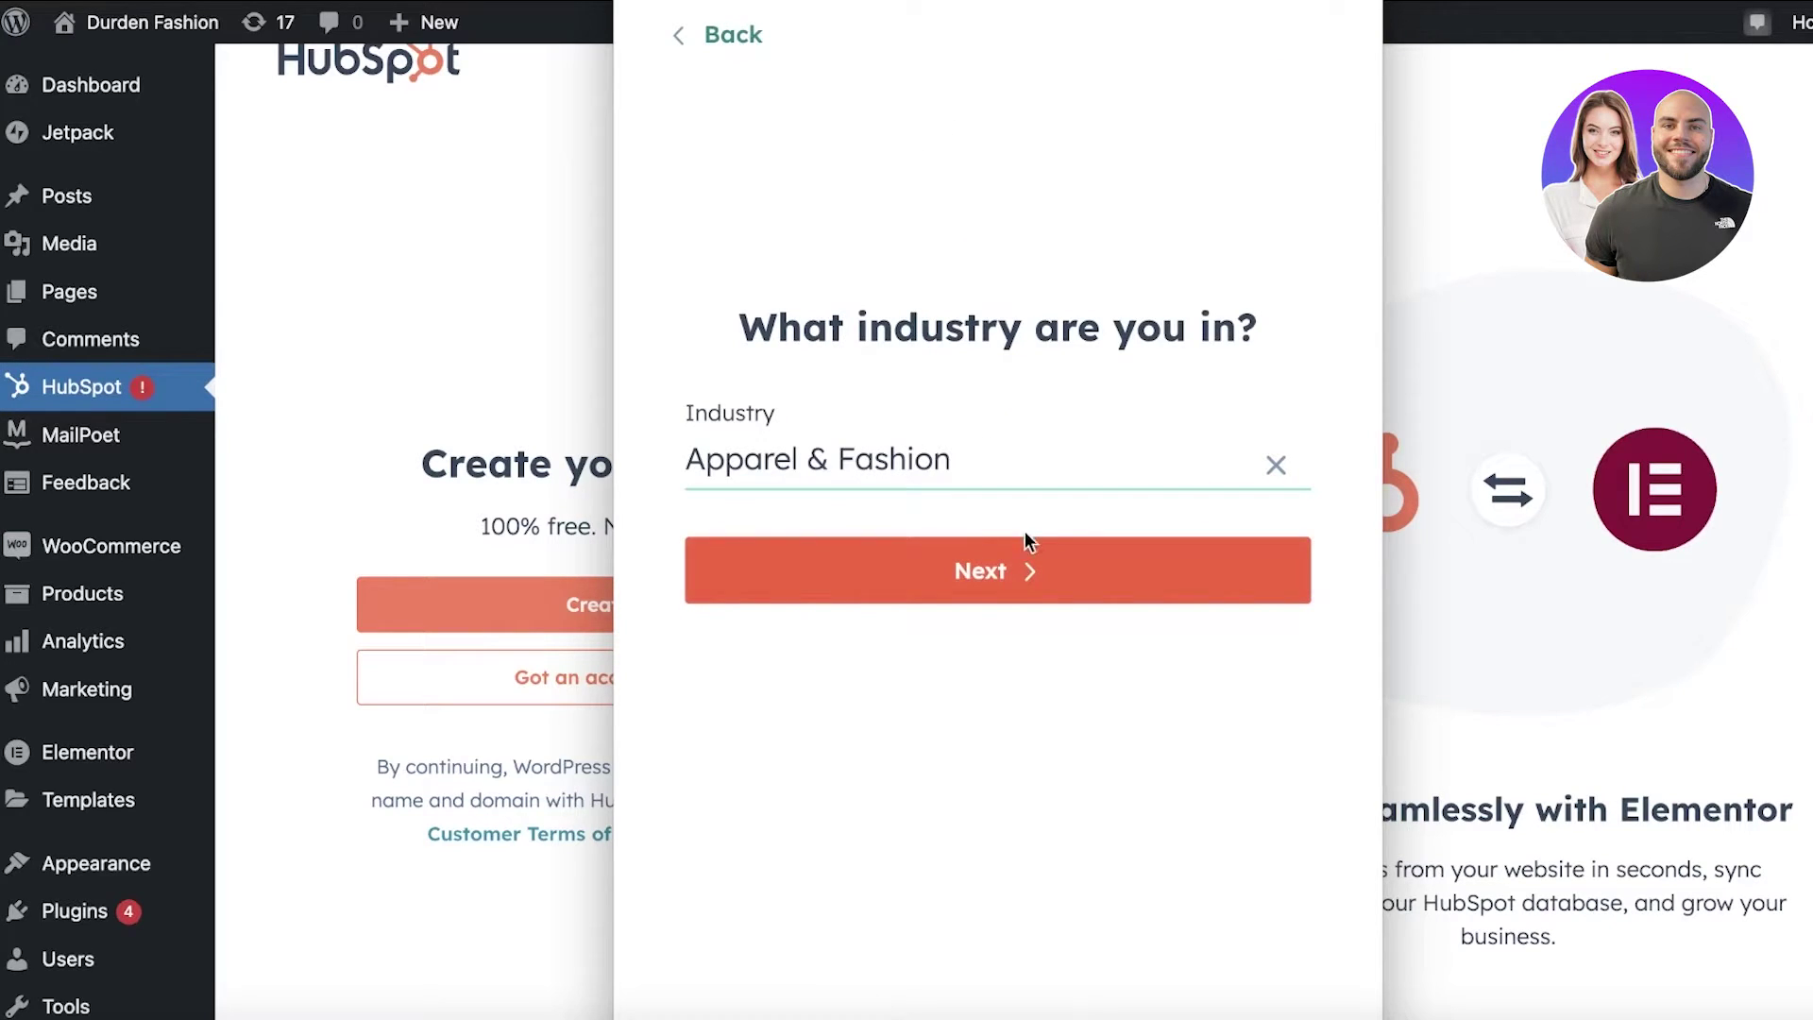
click(1024, 535)
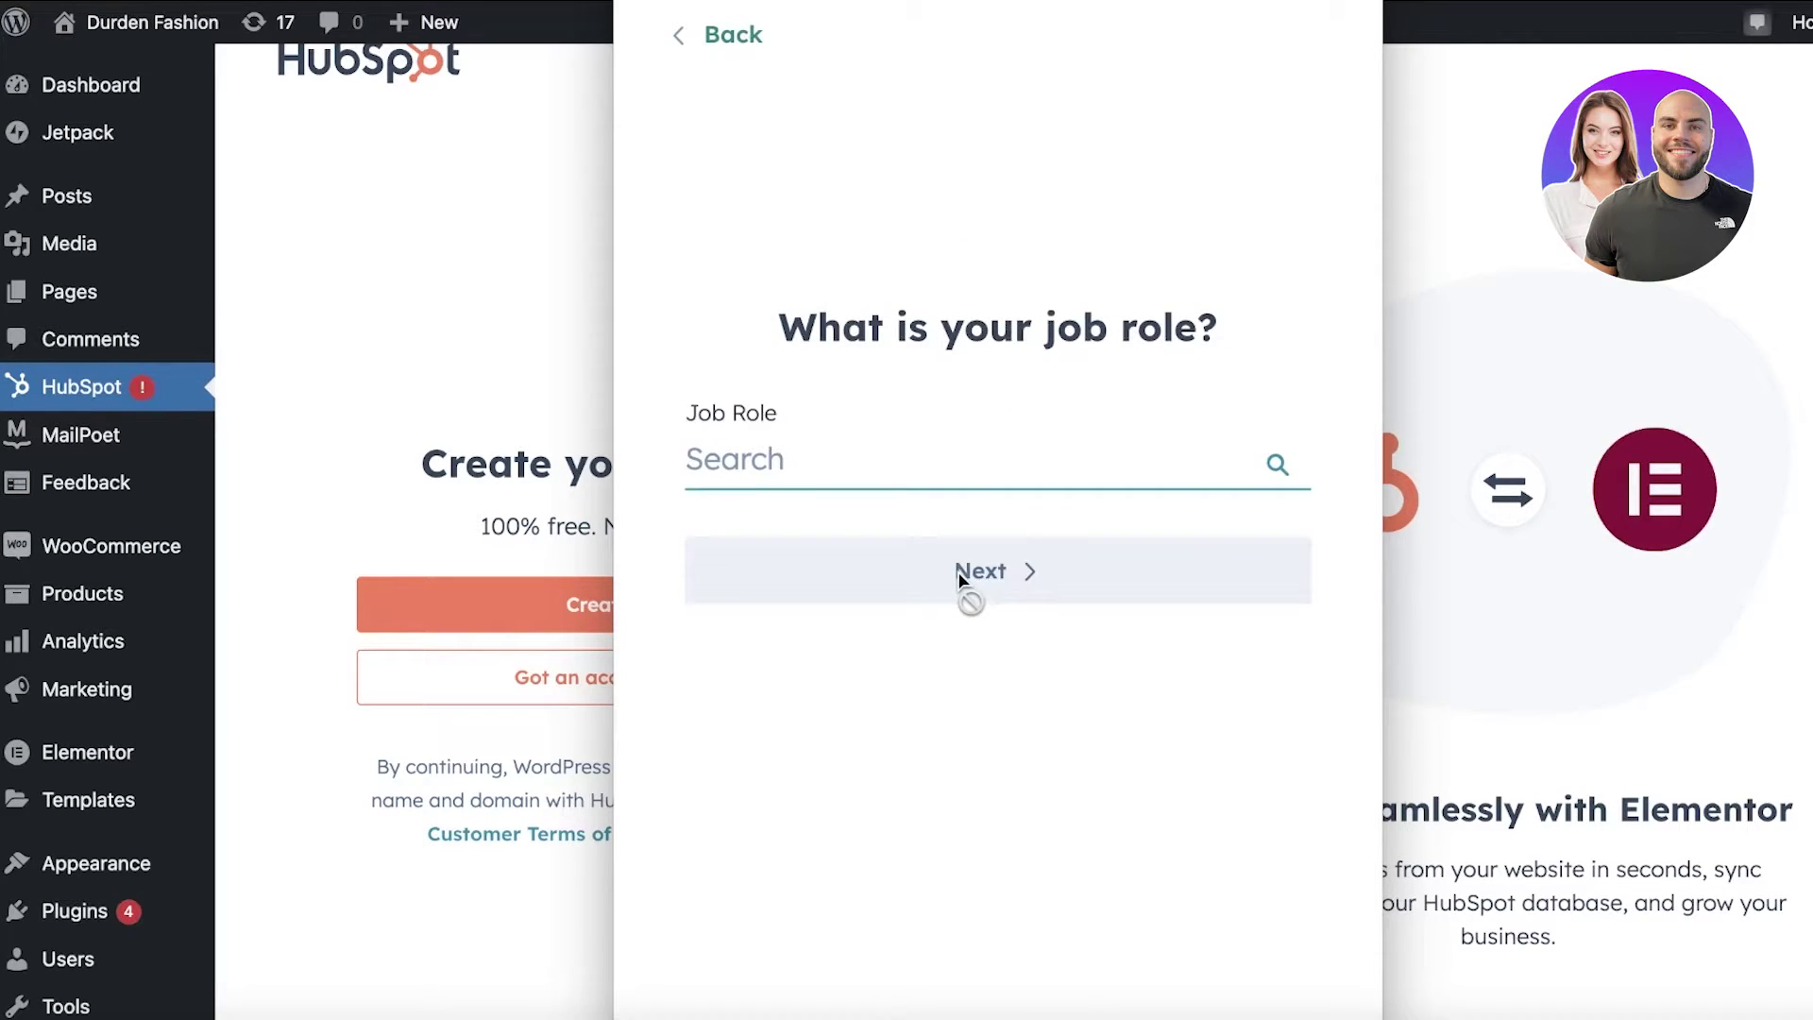
click(933, 481)
text(own)
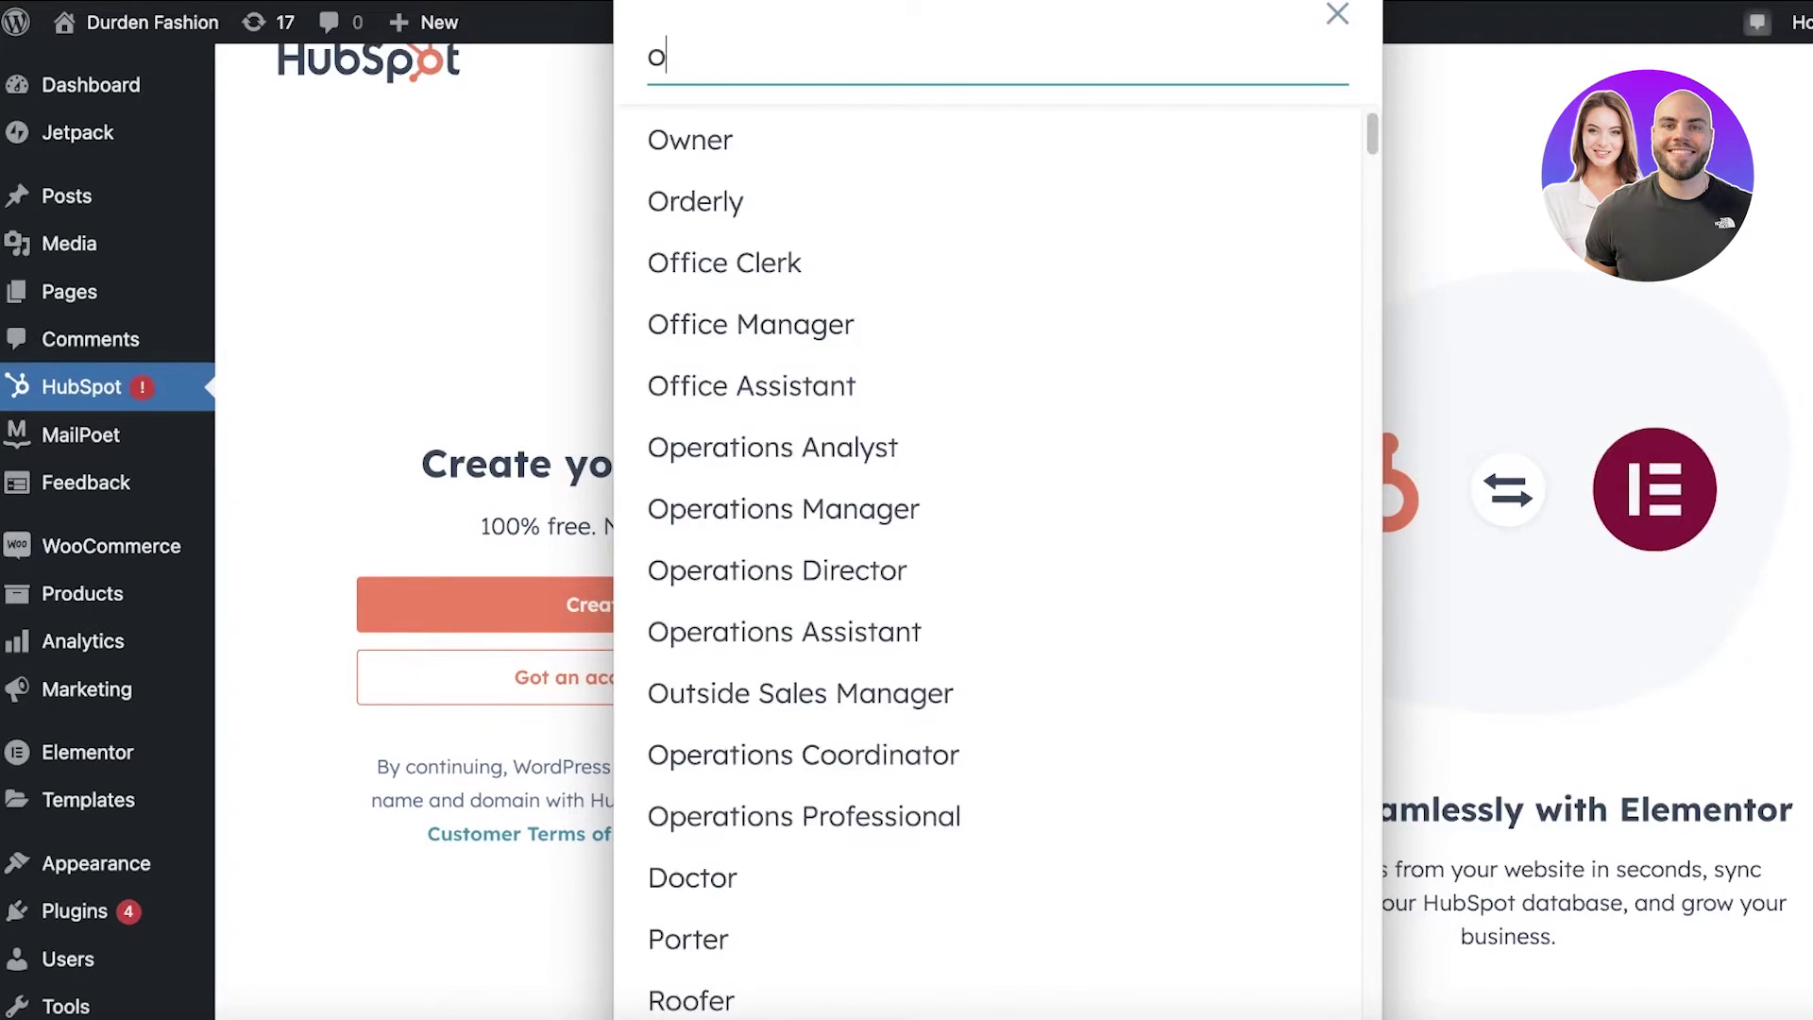
click(746, 139)
click(881, 570)
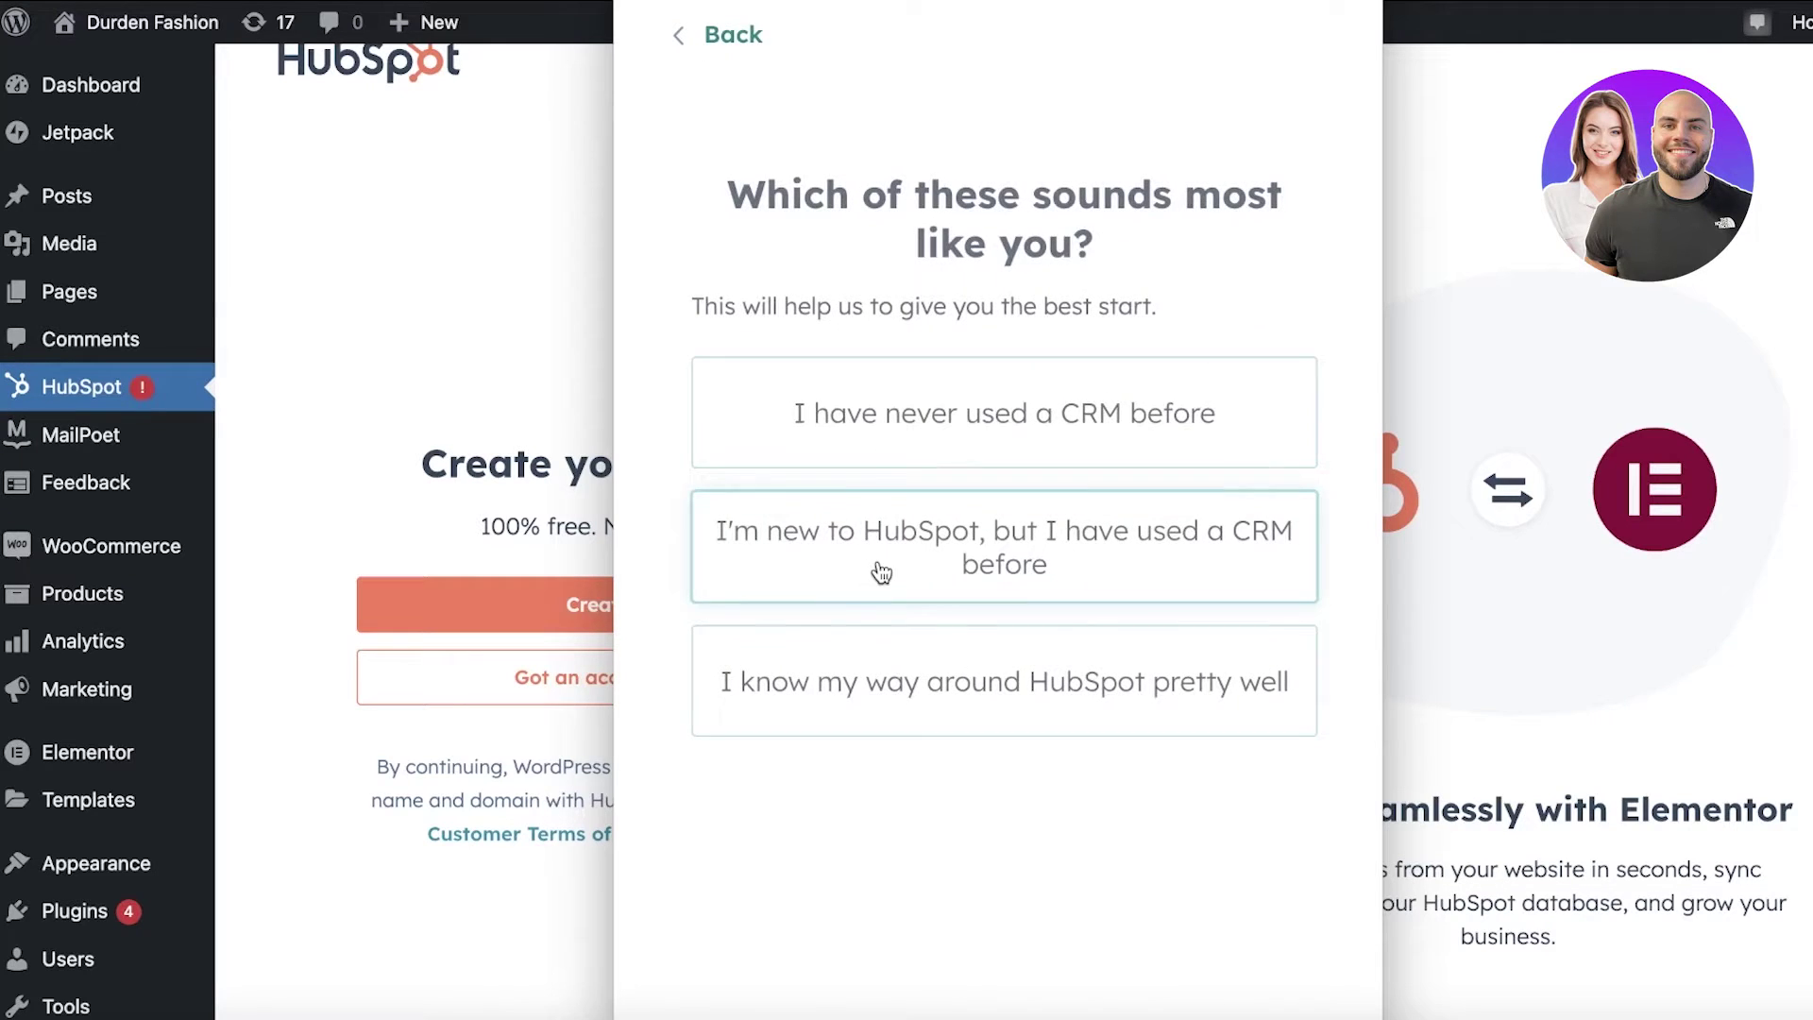
click(892, 694)
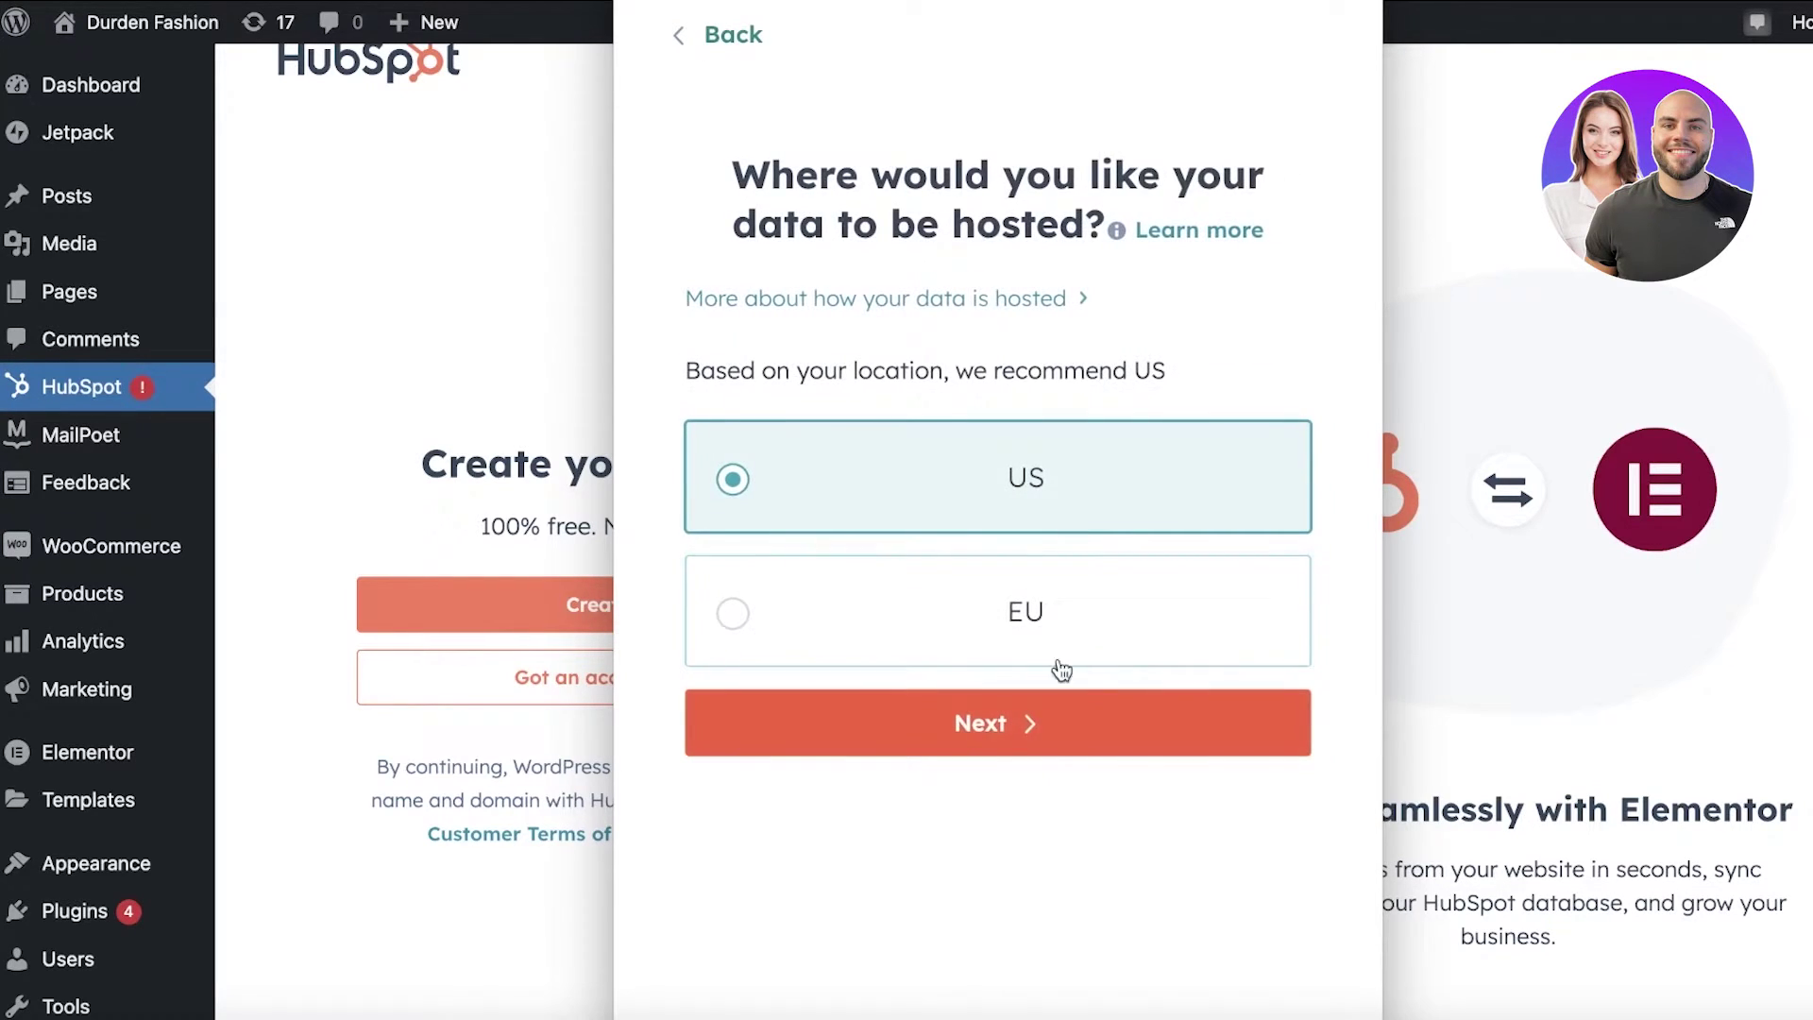
click(996, 735)
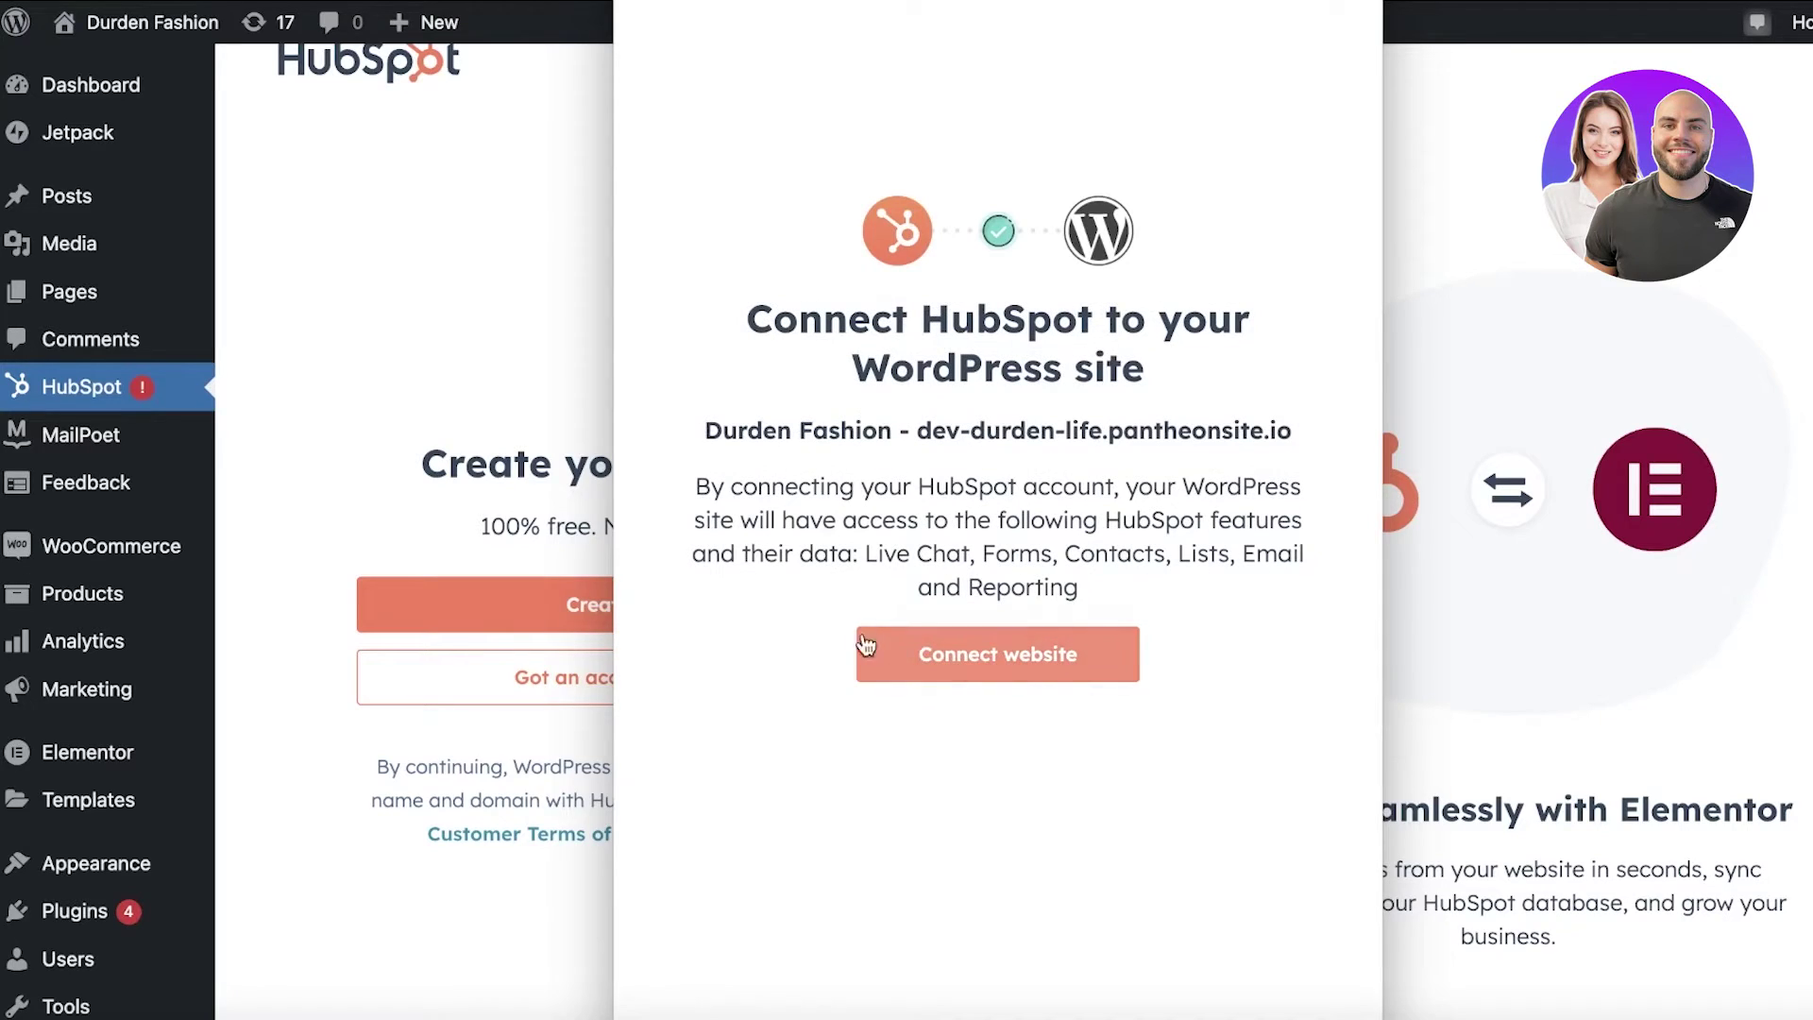
Step: Connect the Durden Fashion site to HubSpot and step through the plugin's quick demo tour
click(916, 678)
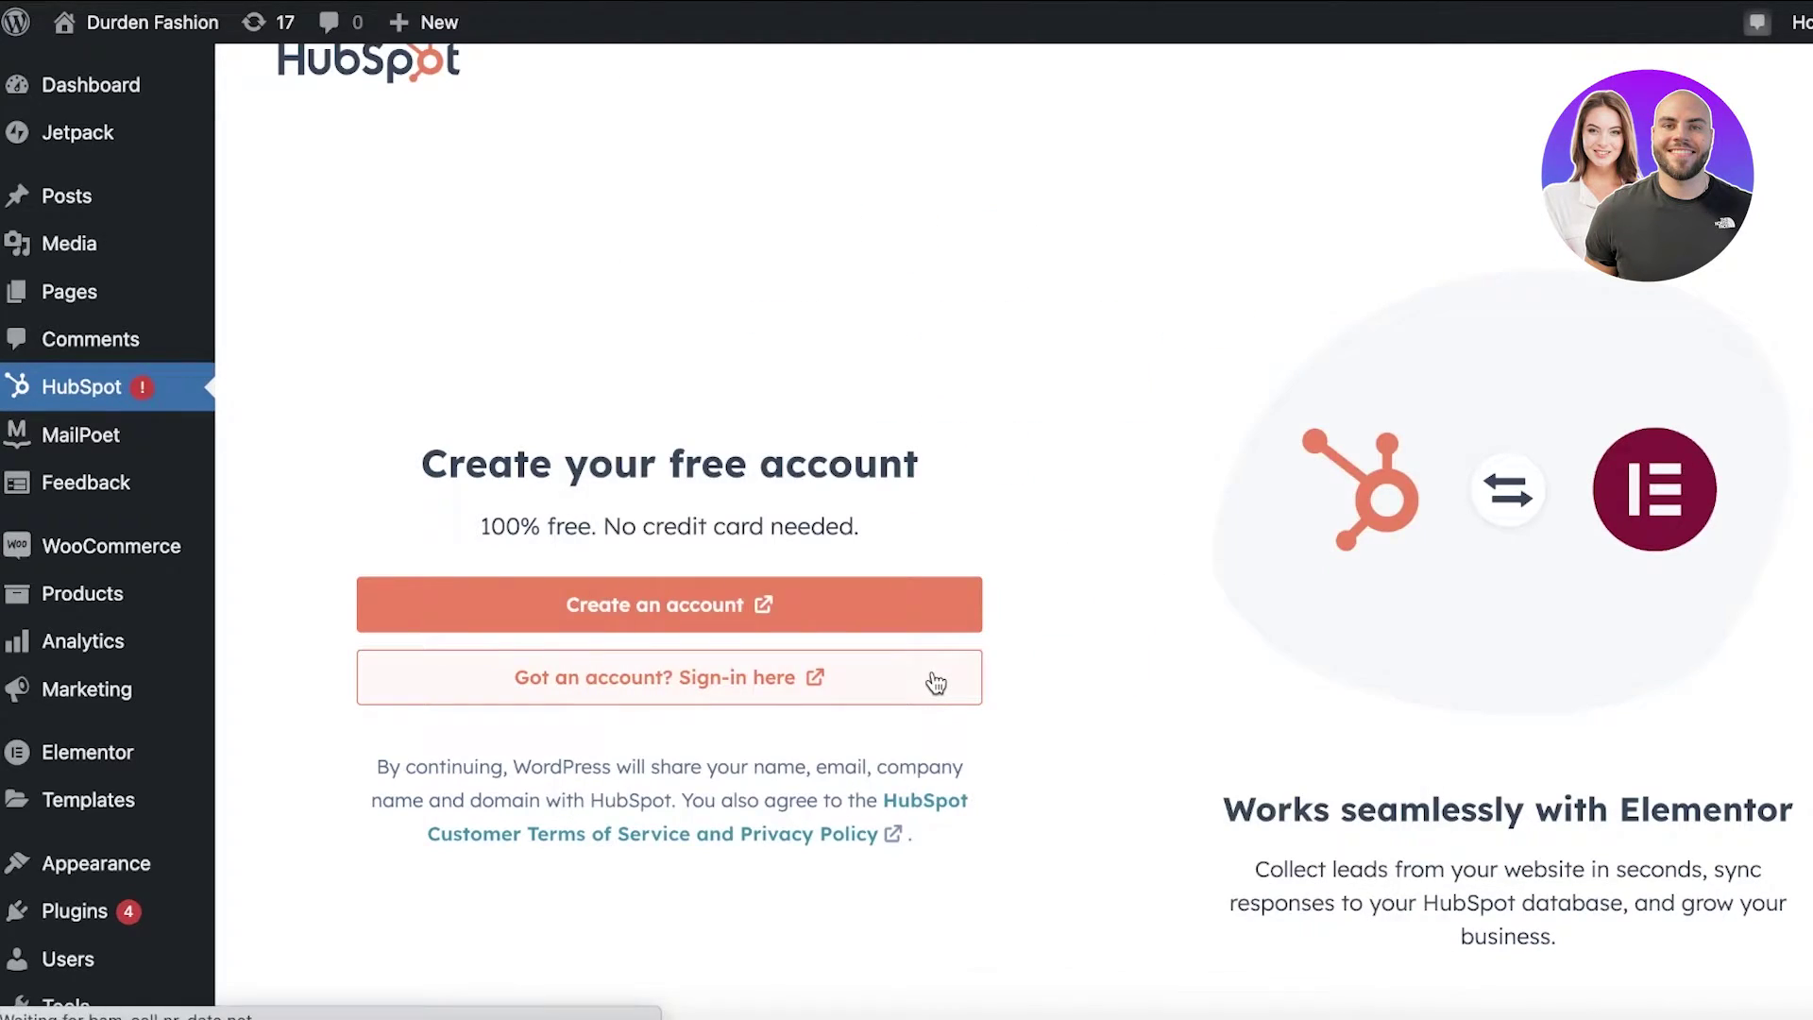
scroll(933, 664, down, 5)
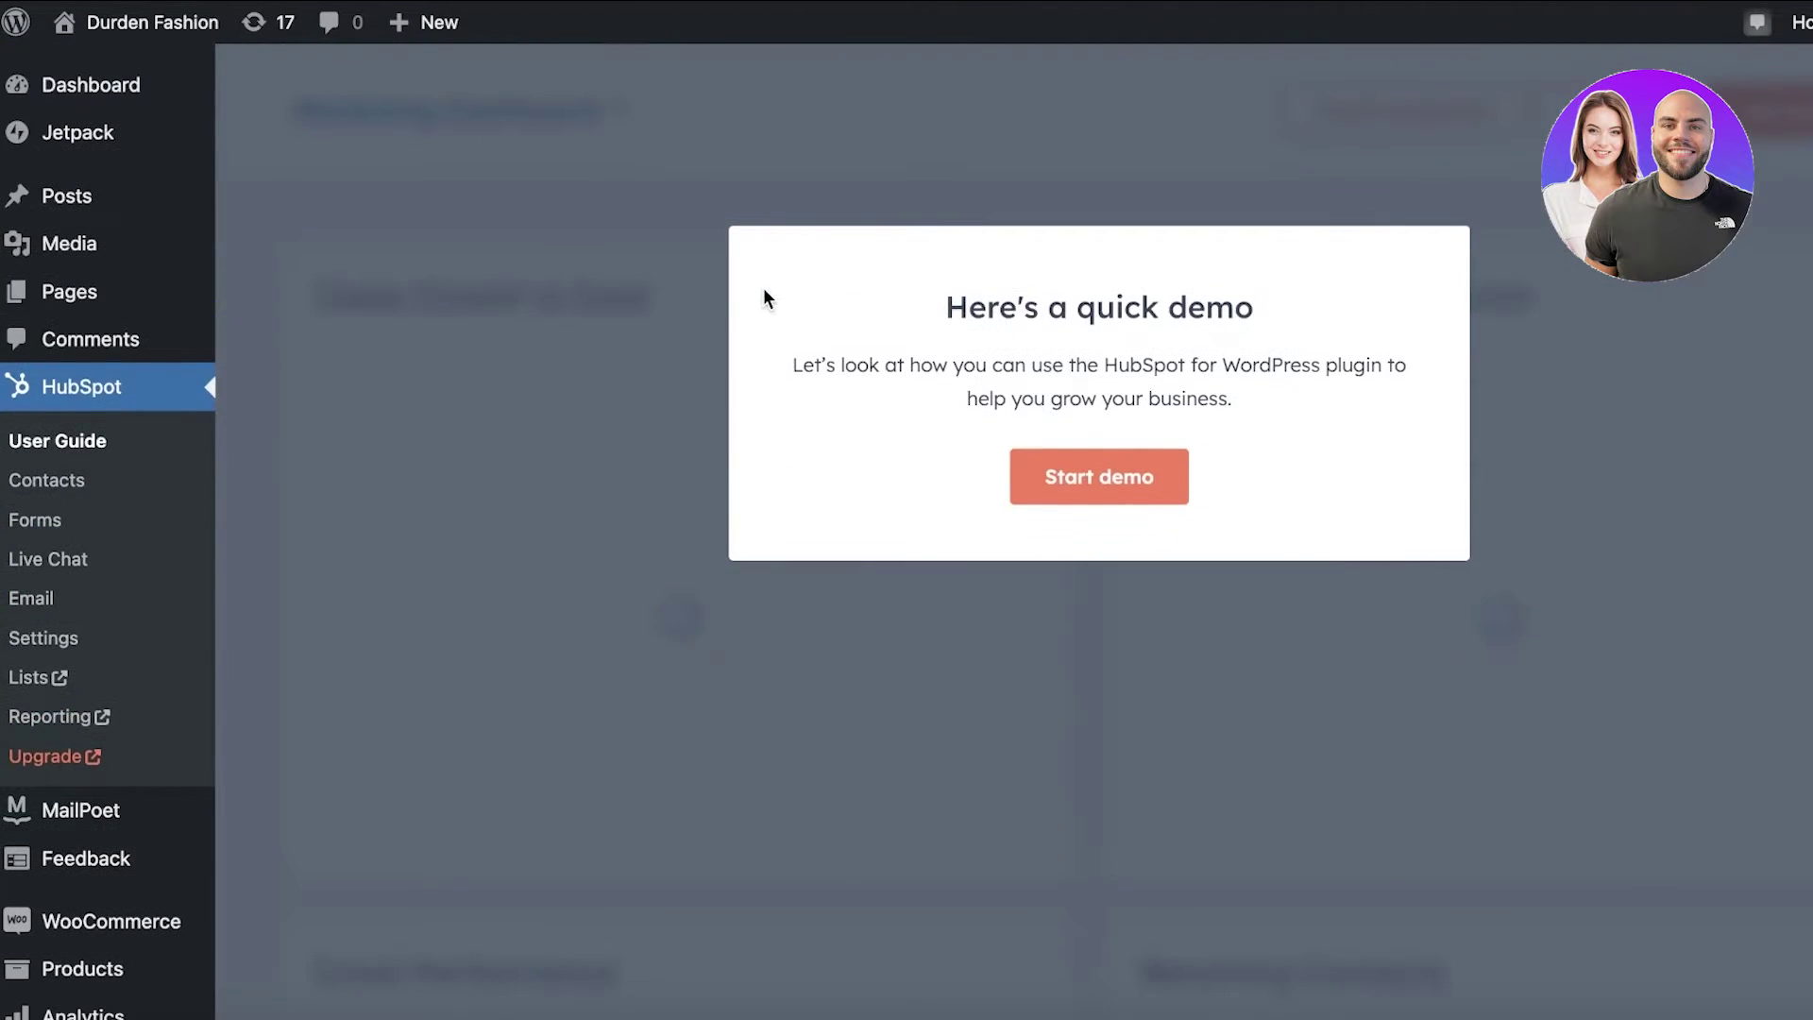
click(1143, 480)
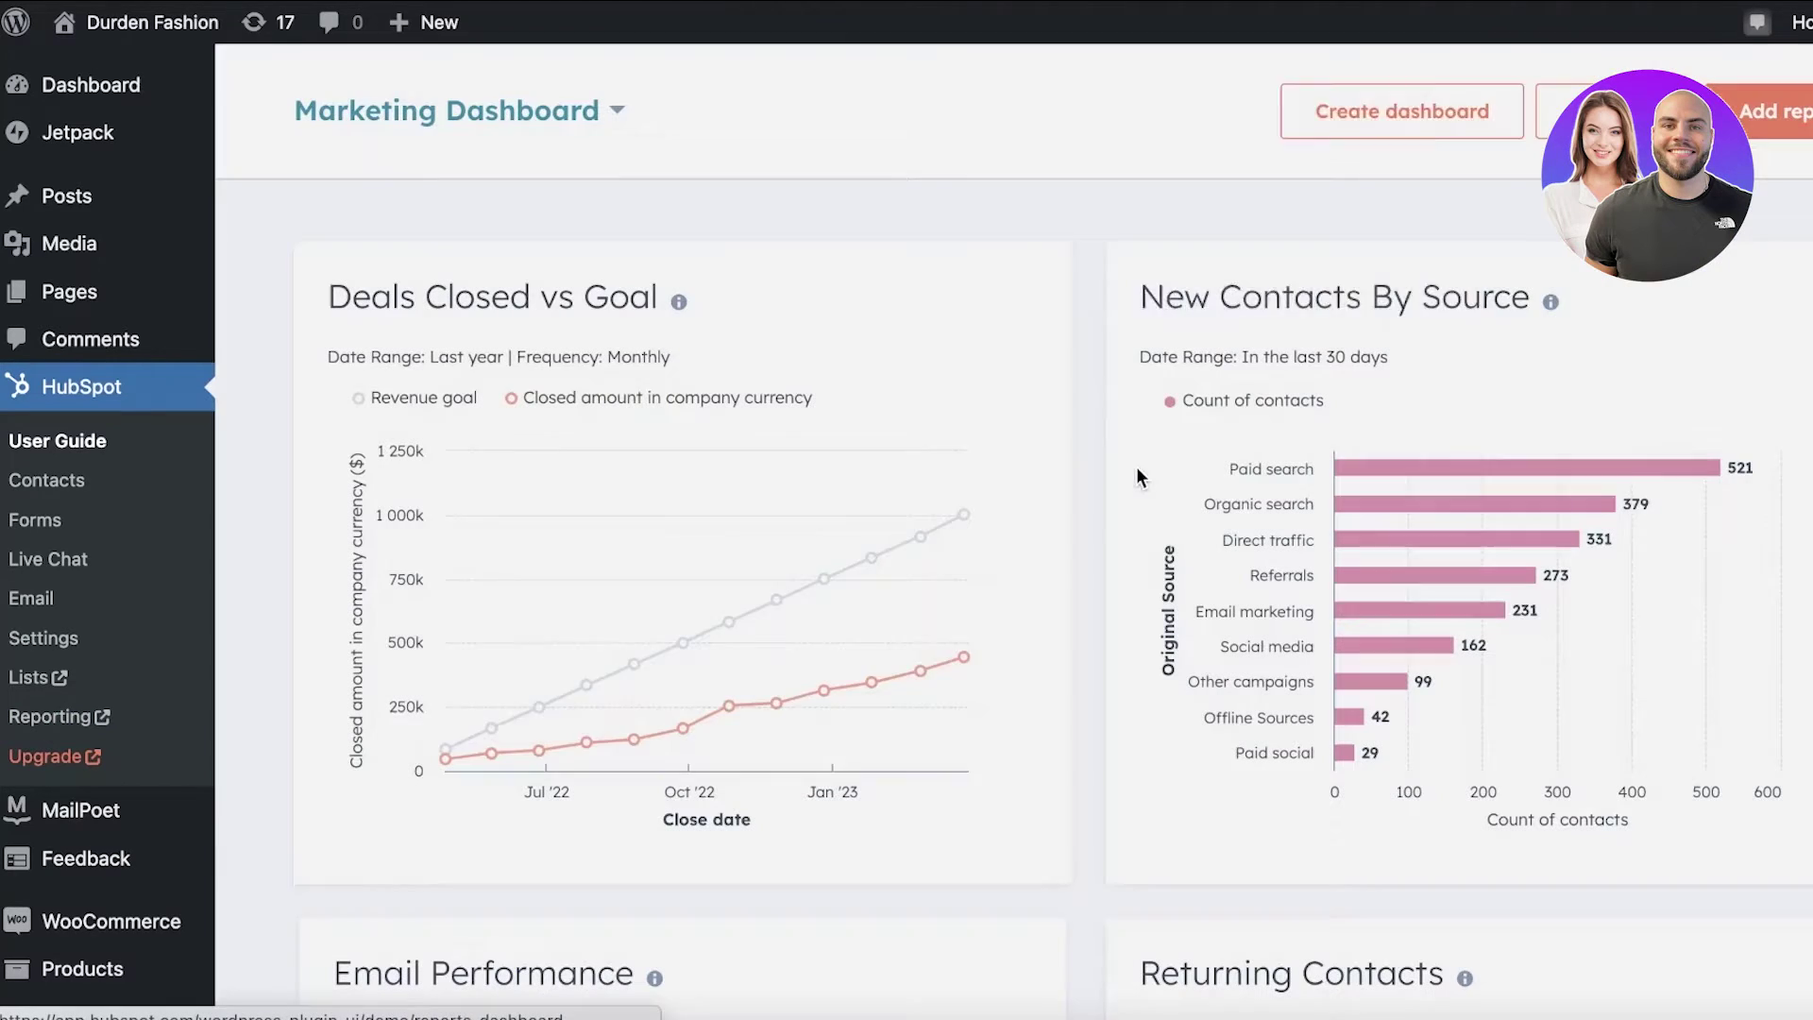
click(1141, 274)
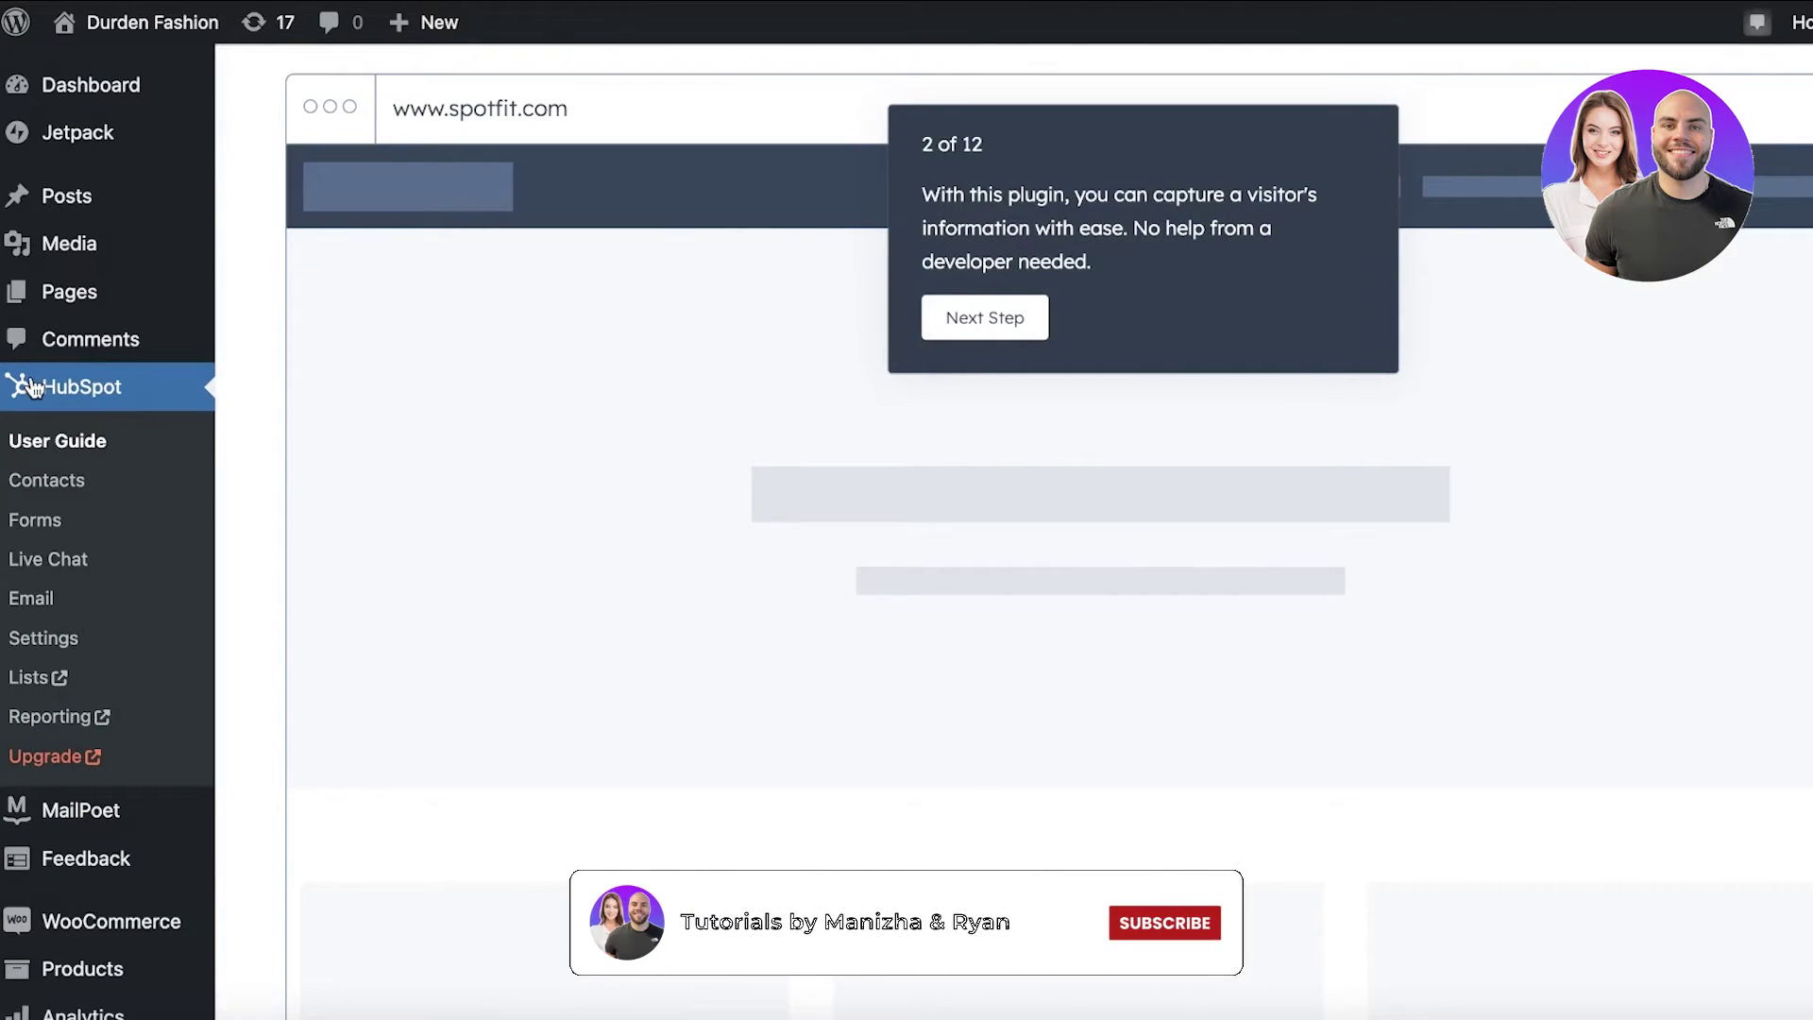
click(24, 480)
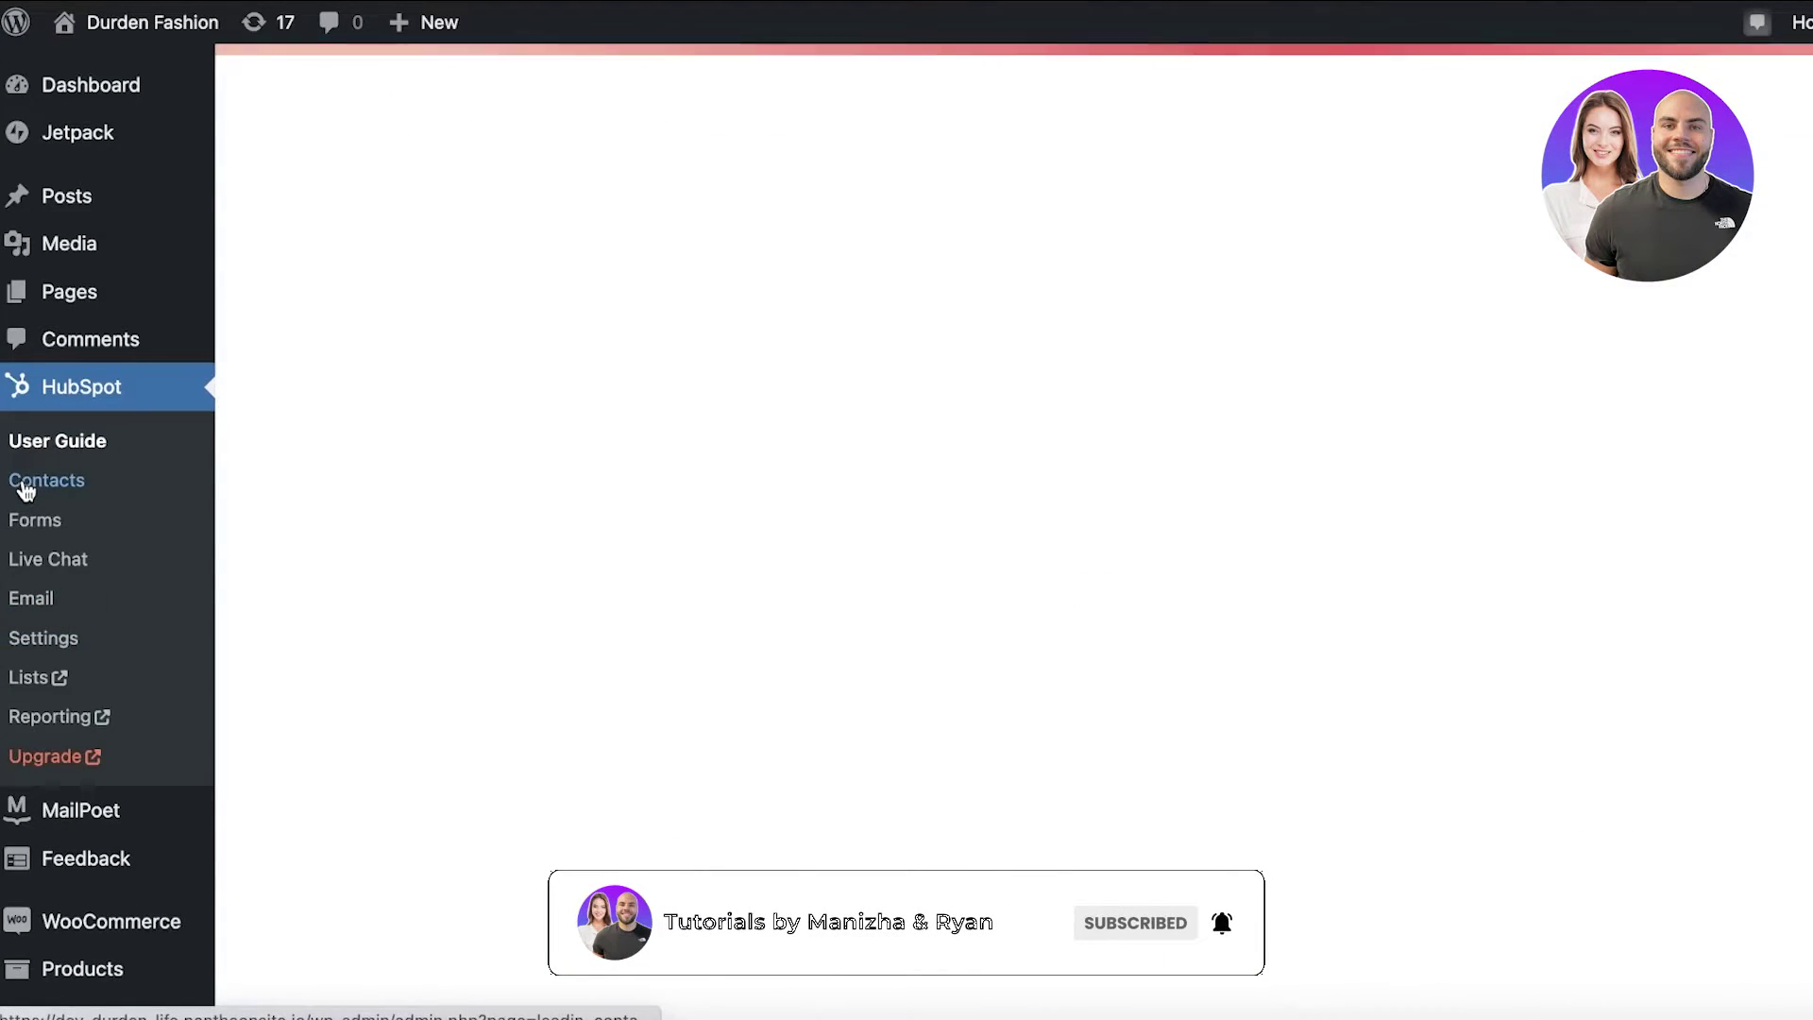
Step: View the HubSpot contact list with its two sample contacts, then go to Forms
click(75, 406)
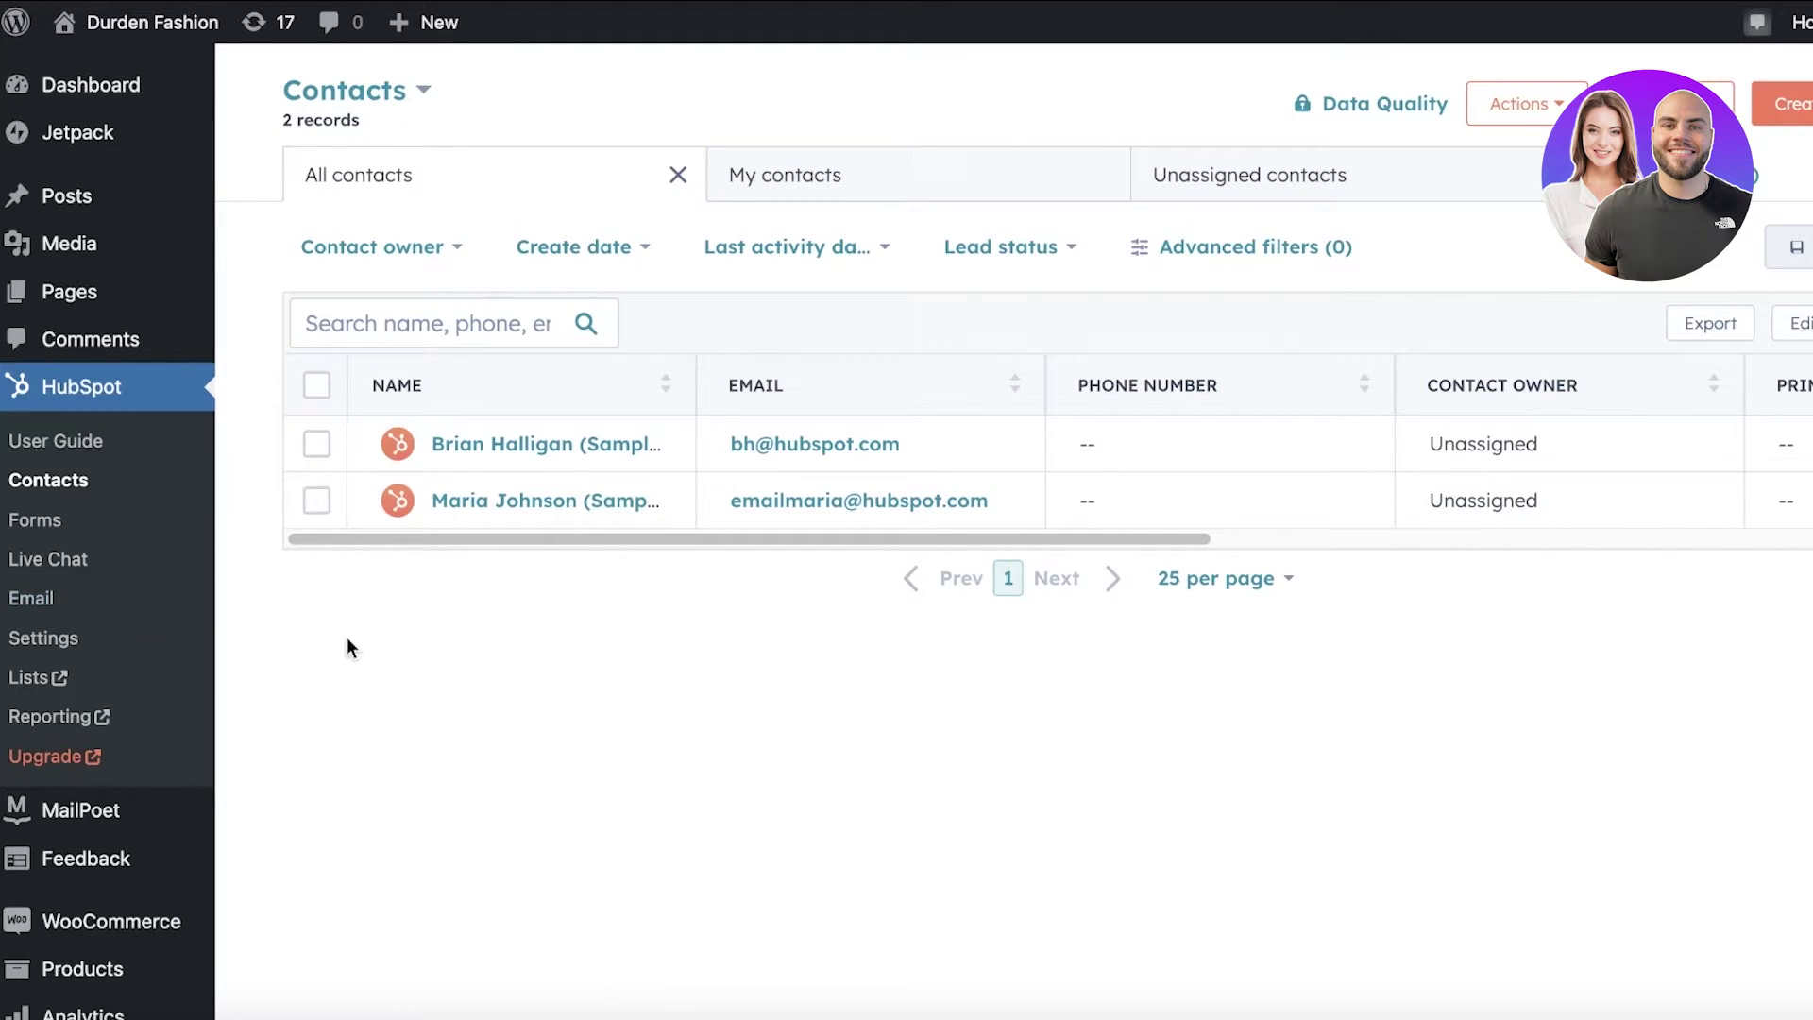
click(55, 528)
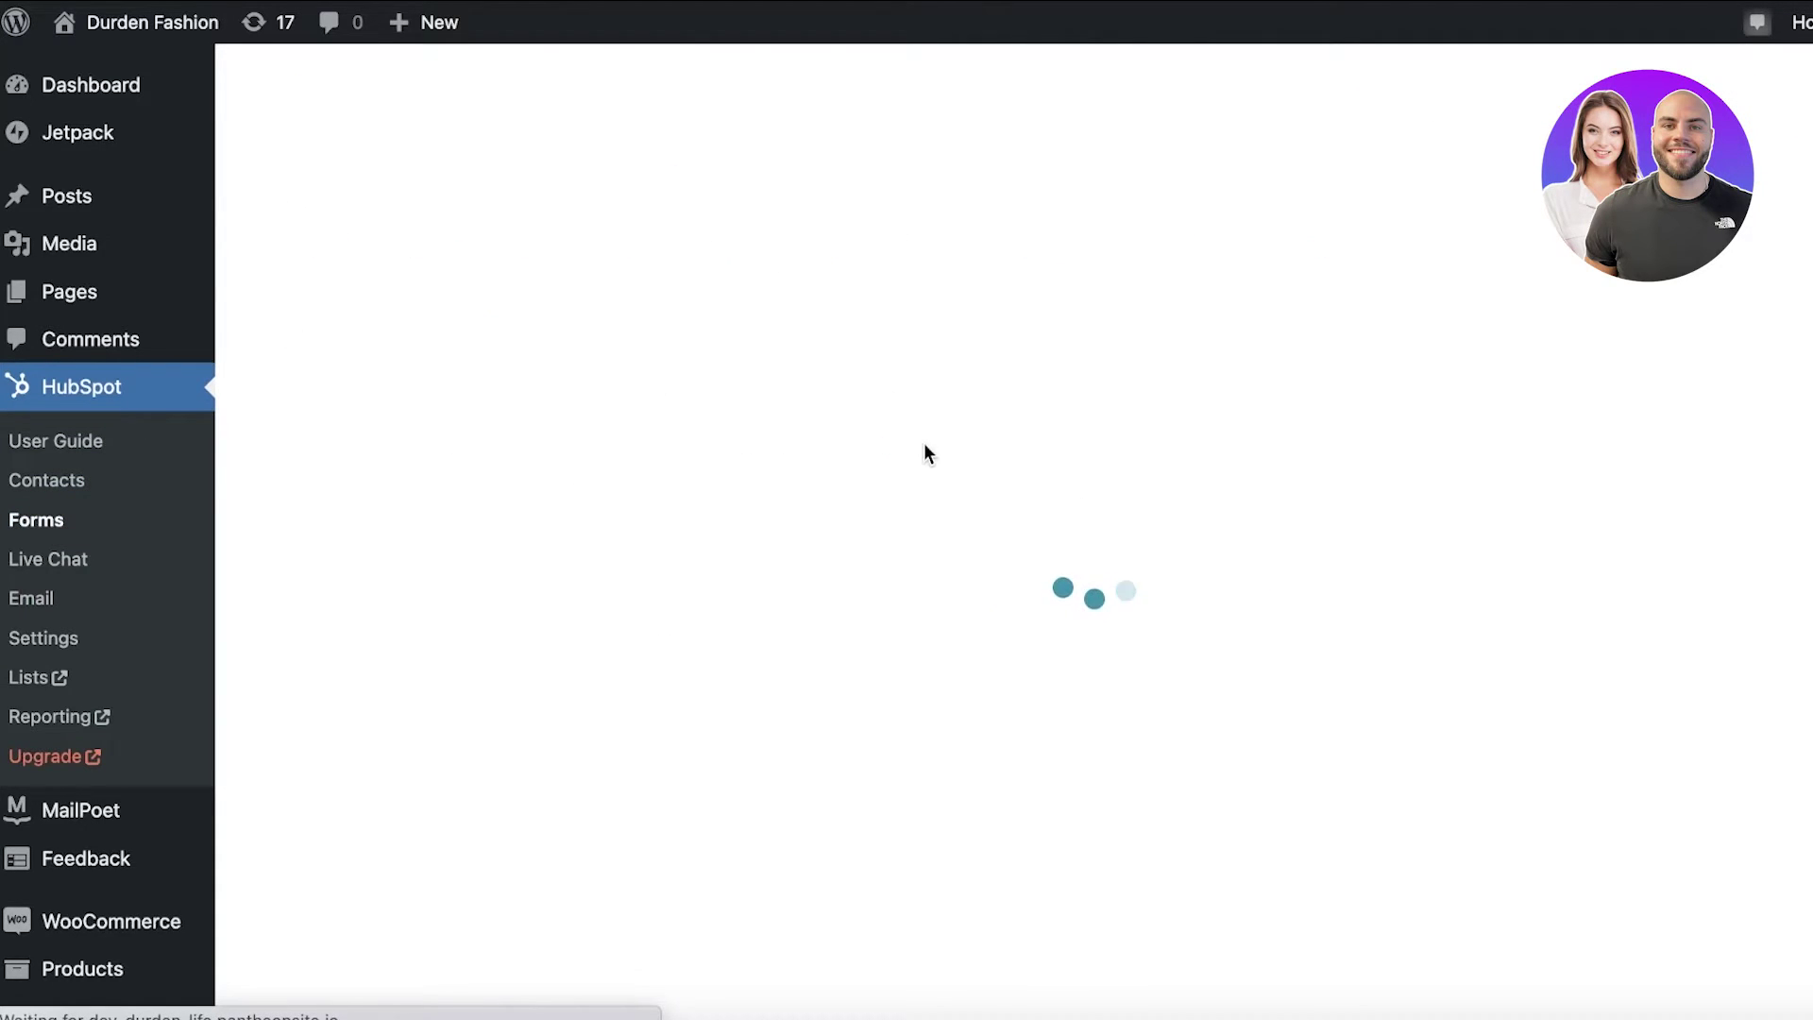
Step: Start a new HubSpot form as an Embedded form, not a Standalone page, and advance to templates
scroll(987, 401, down, 5)
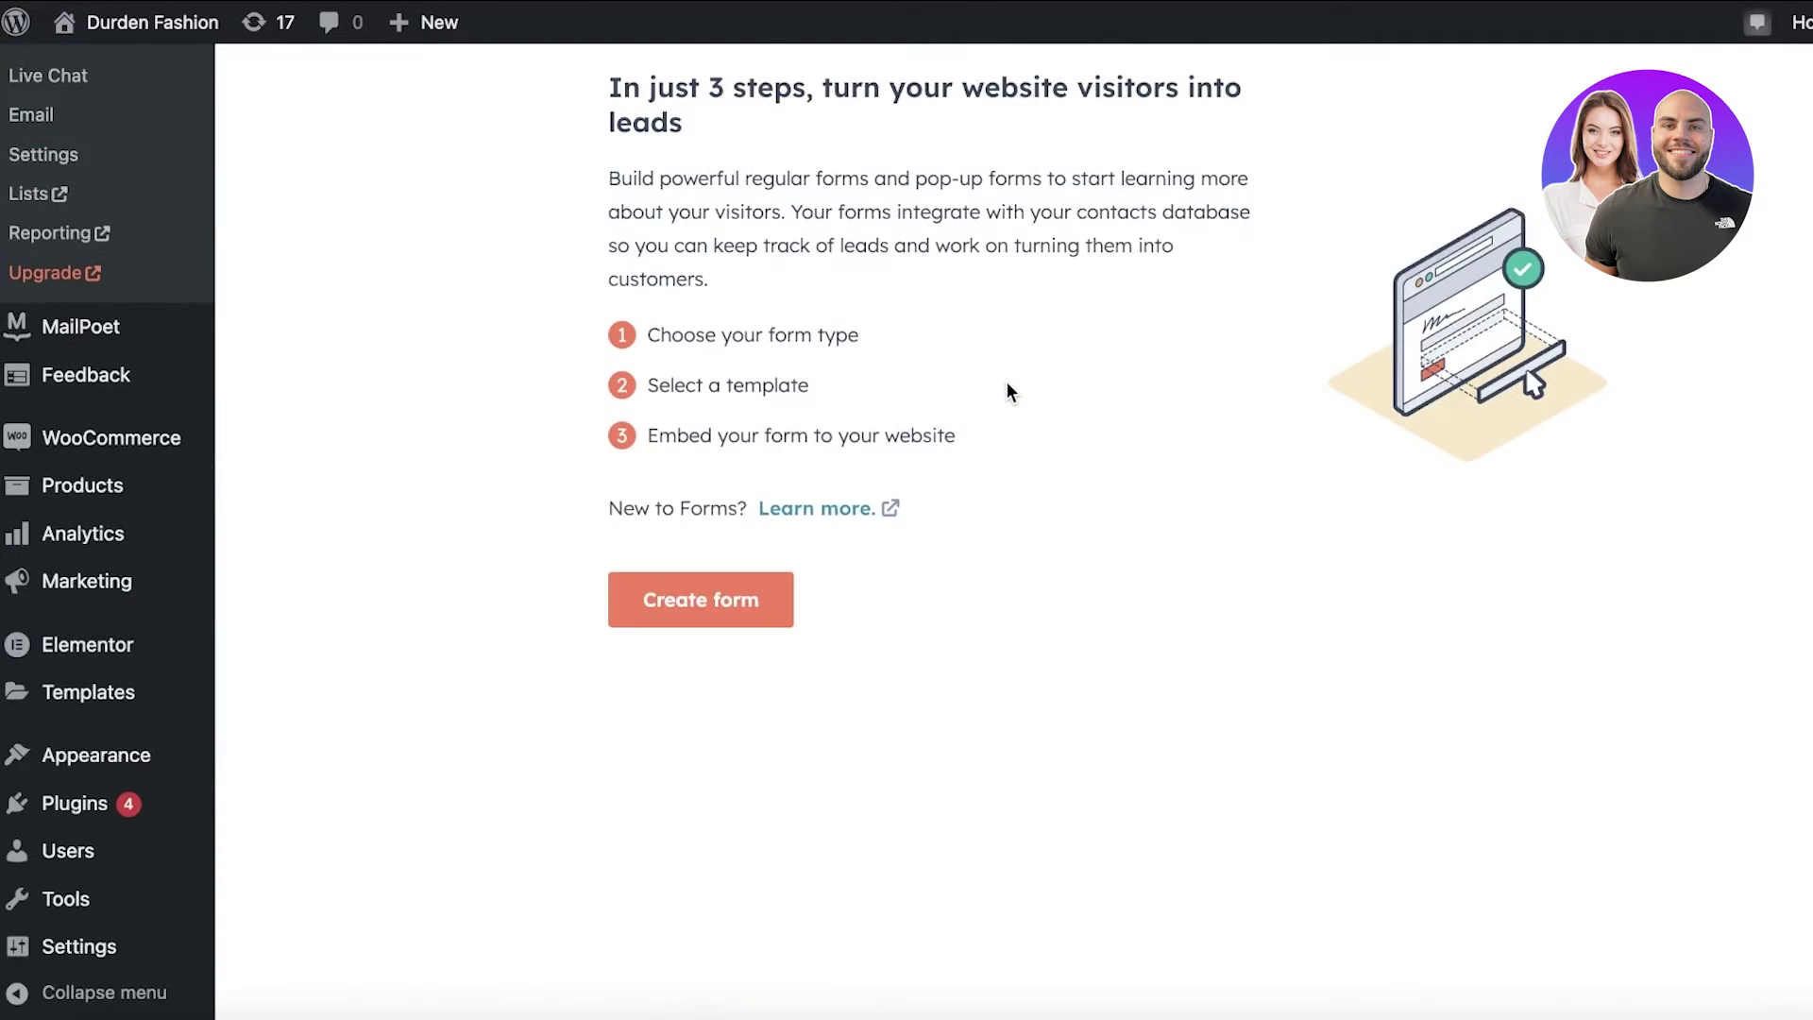
click(770, 597)
scroll(529, 406, up, 4)
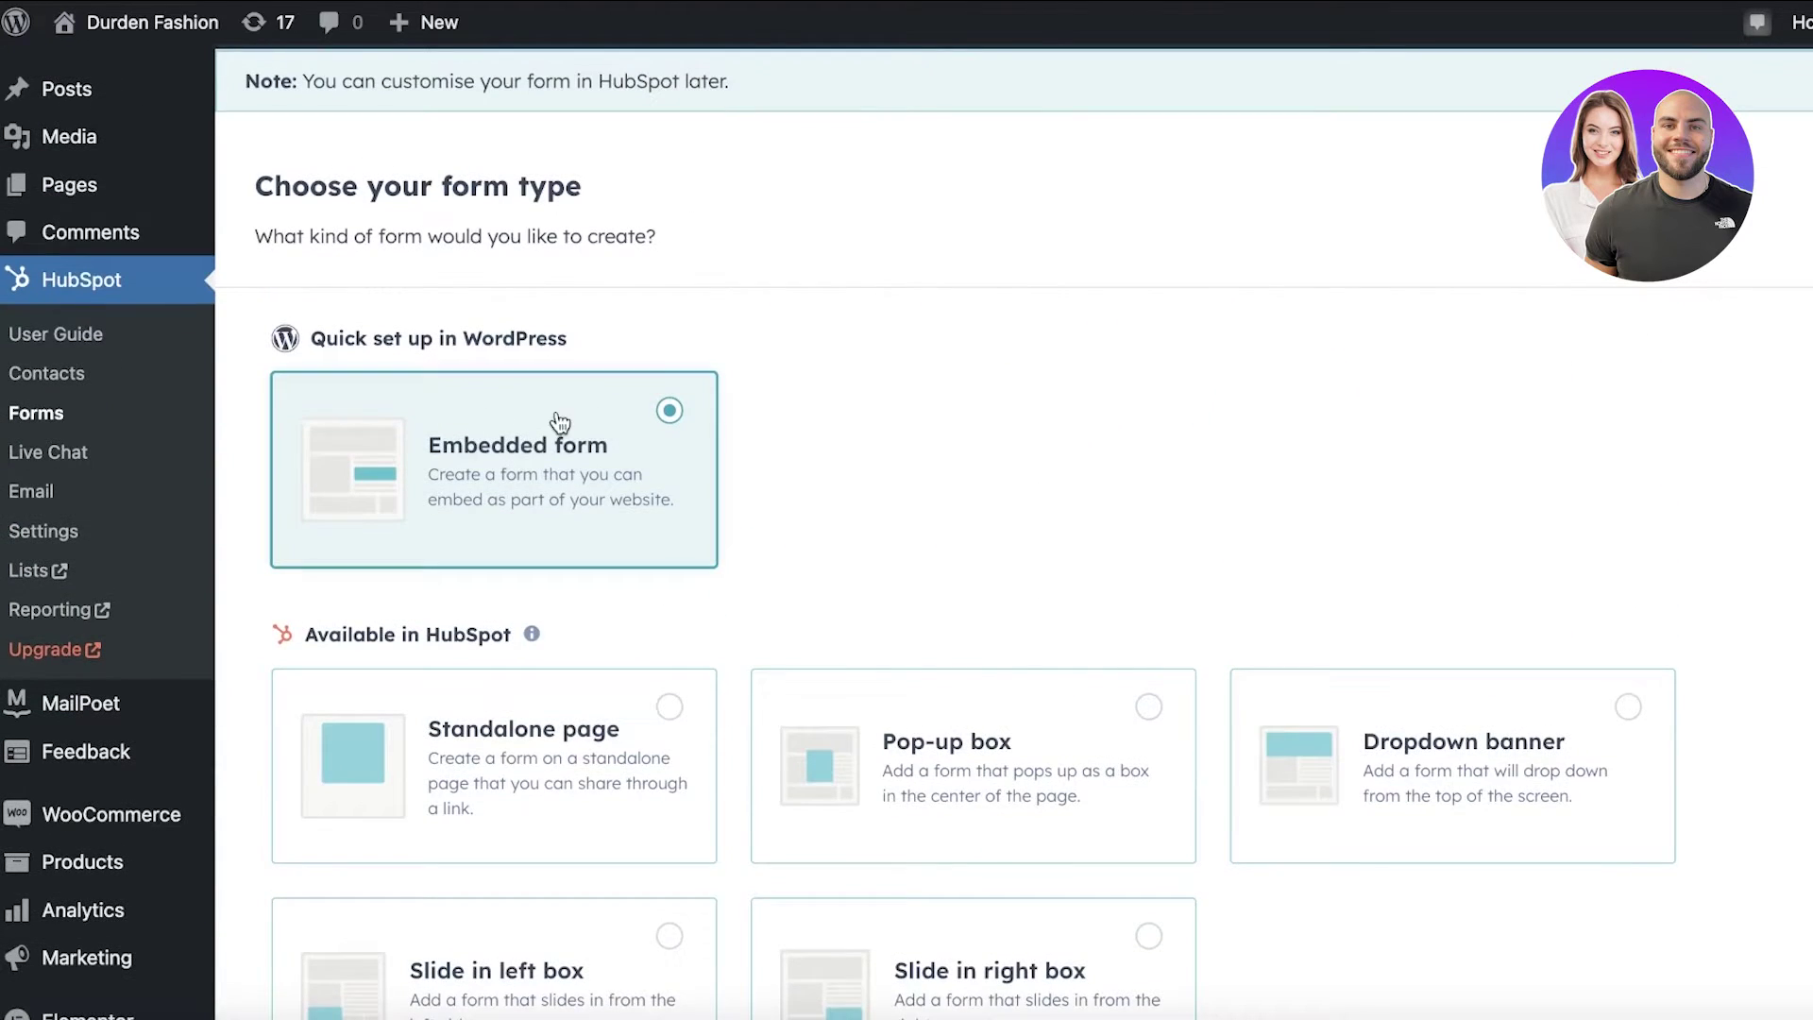
scroll(749, 188, down, 3)
scroll(522, 453, down, 1)
click(522, 453)
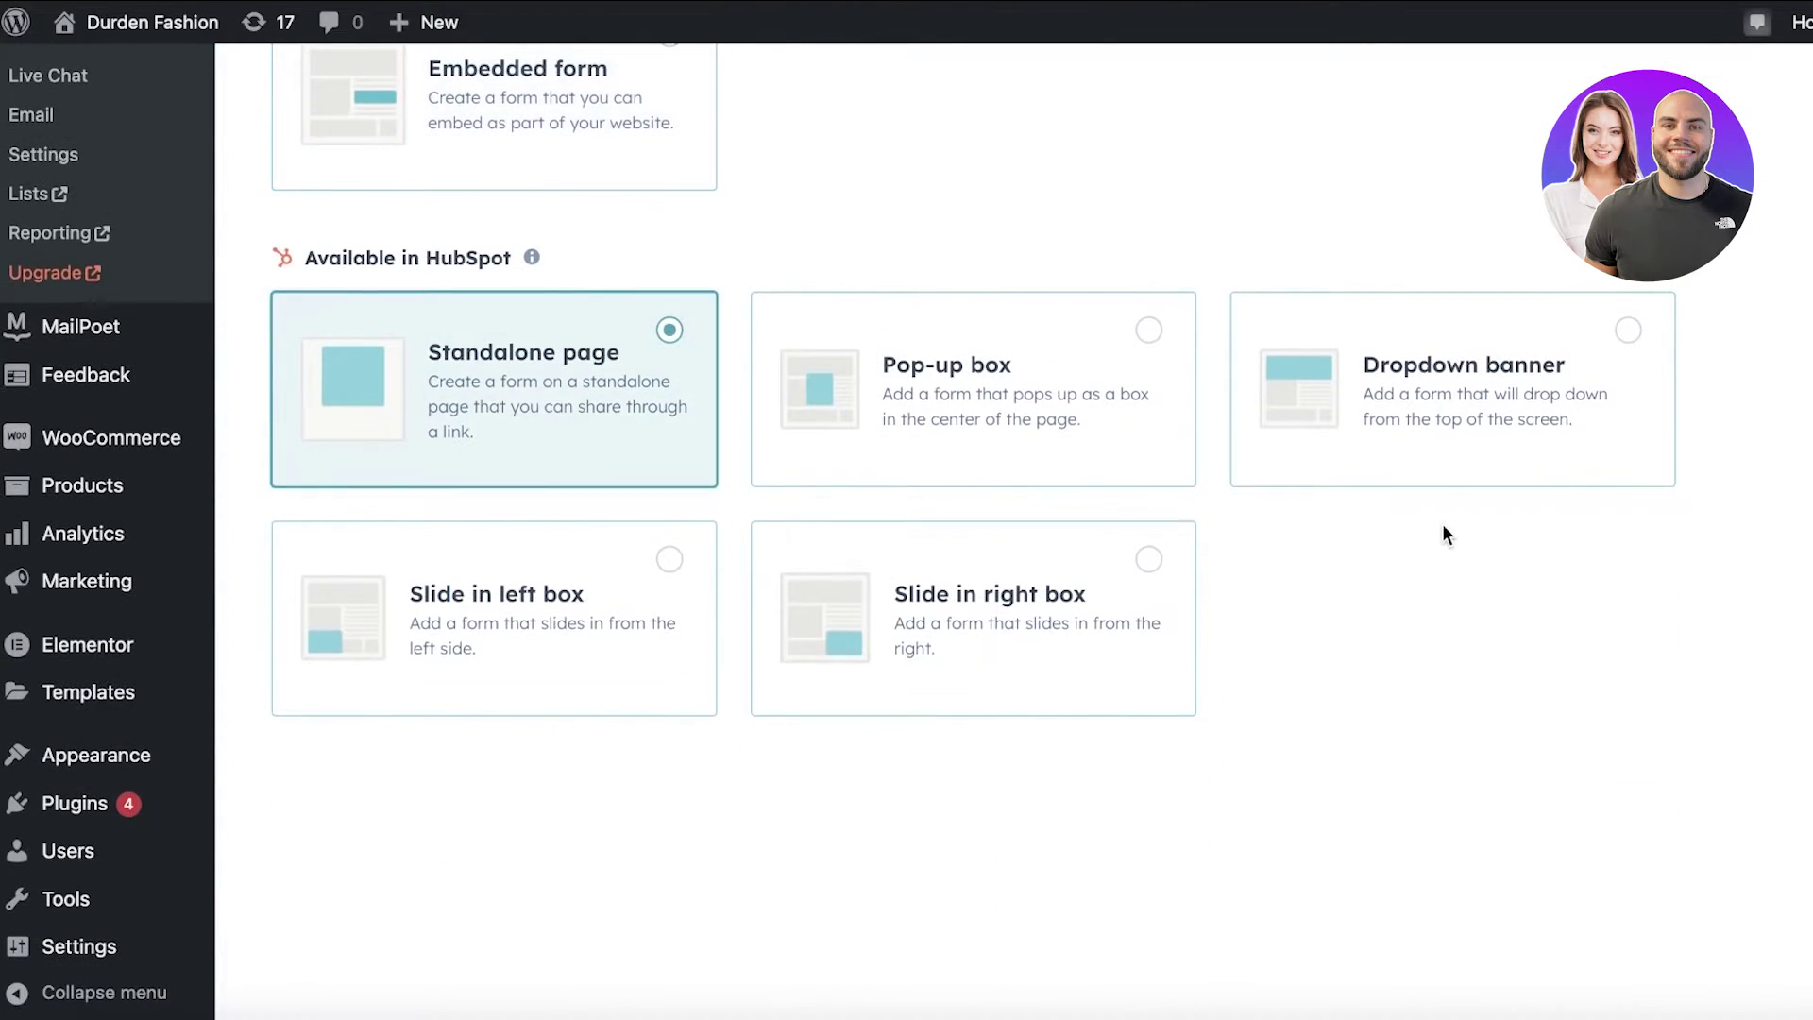
scroll(1271, 570, up, 5)
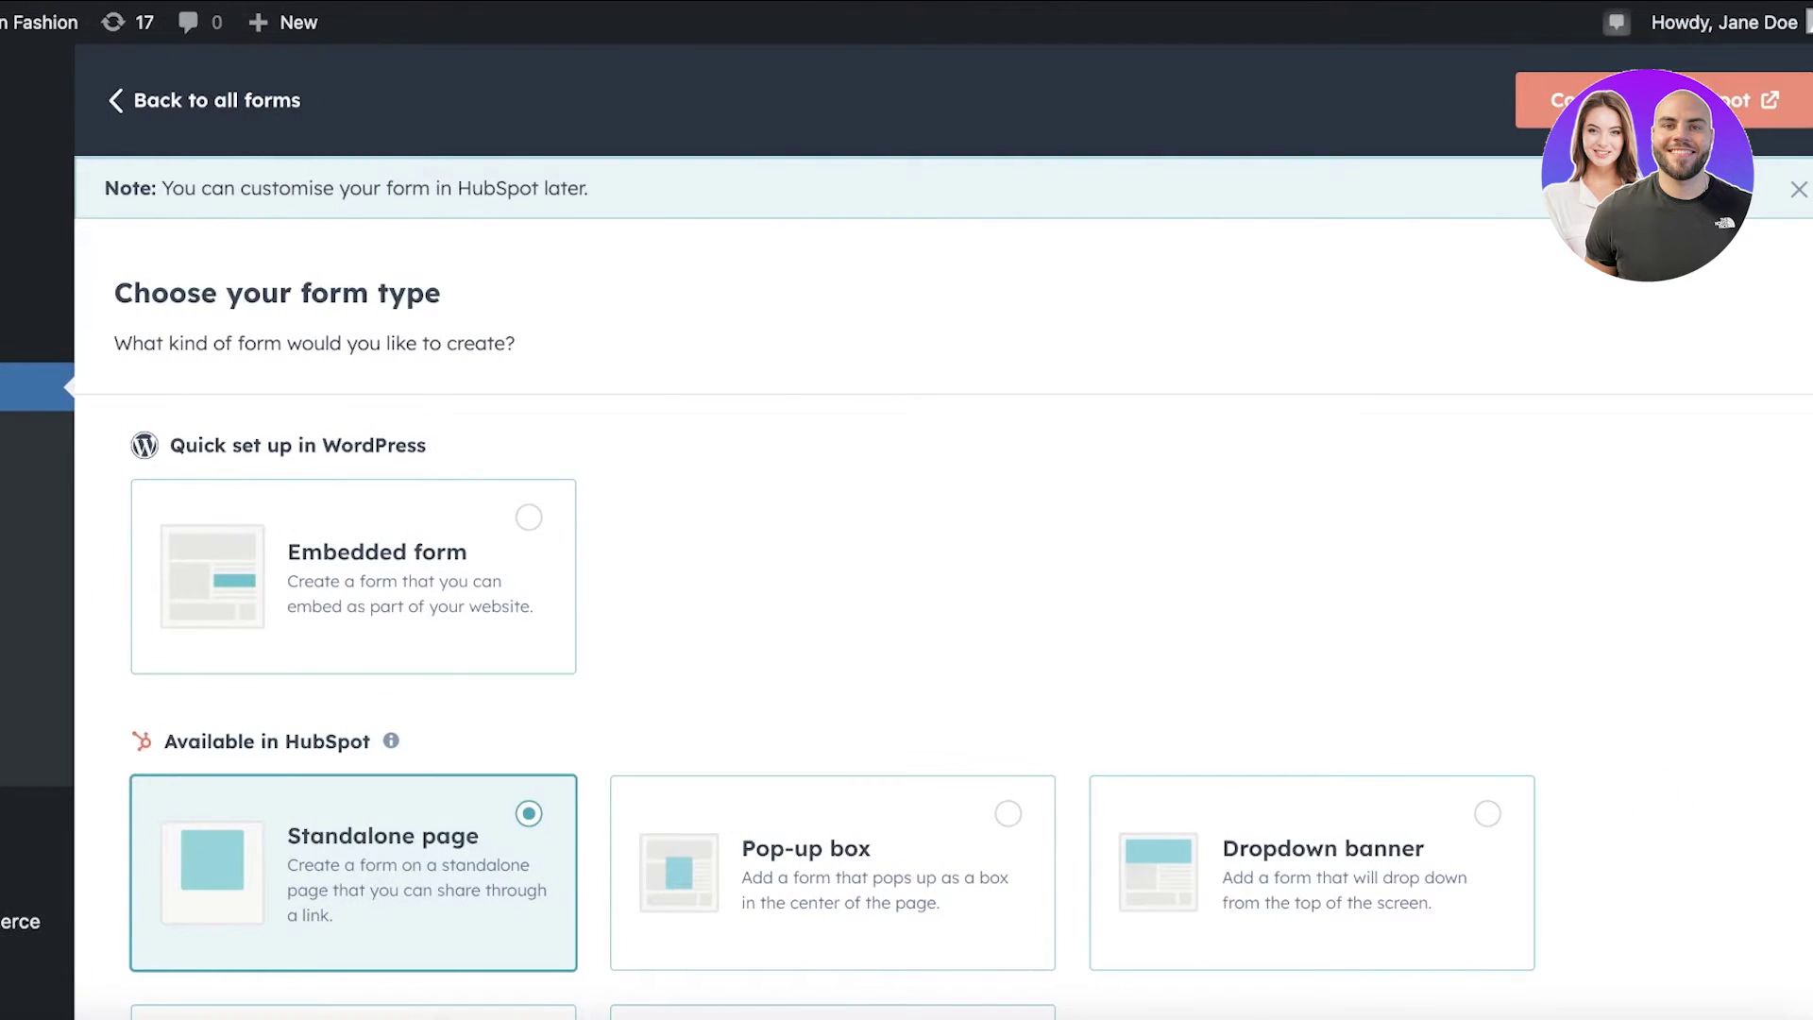
scroll(663, 402, down, 3)
click(538, 308)
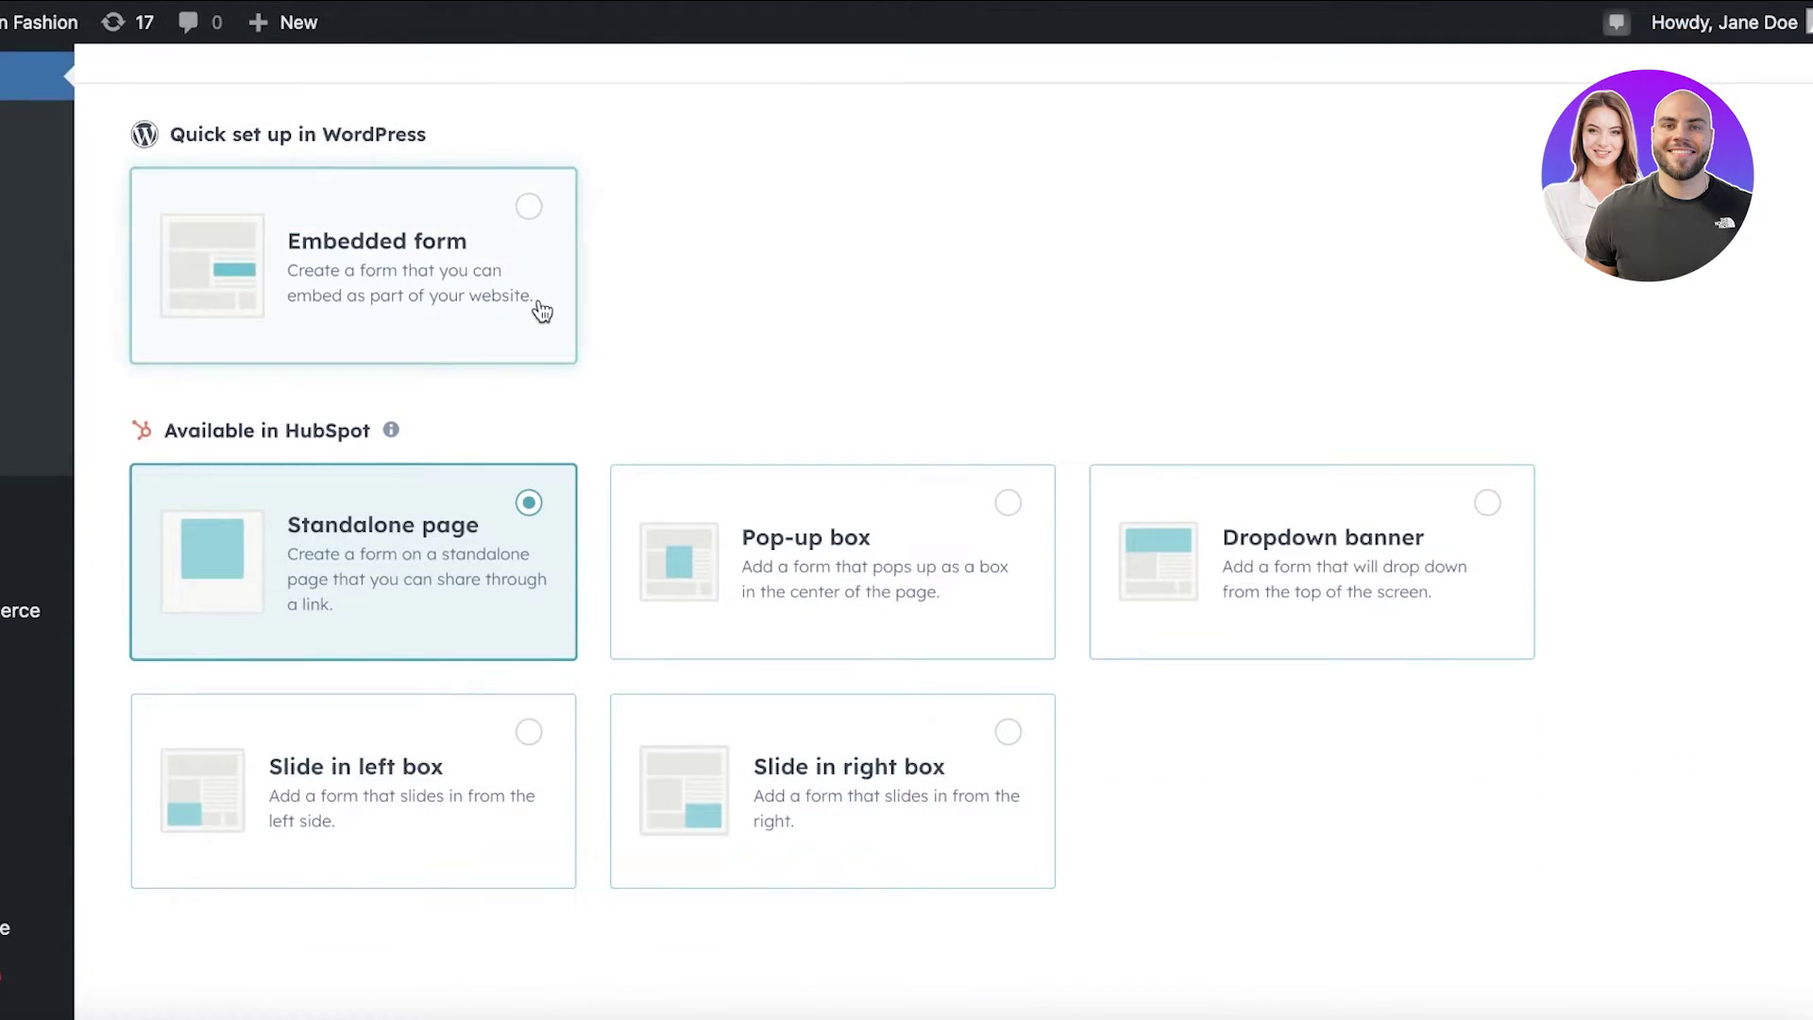
scroll(553, 319, up, 3)
click(1754, 100)
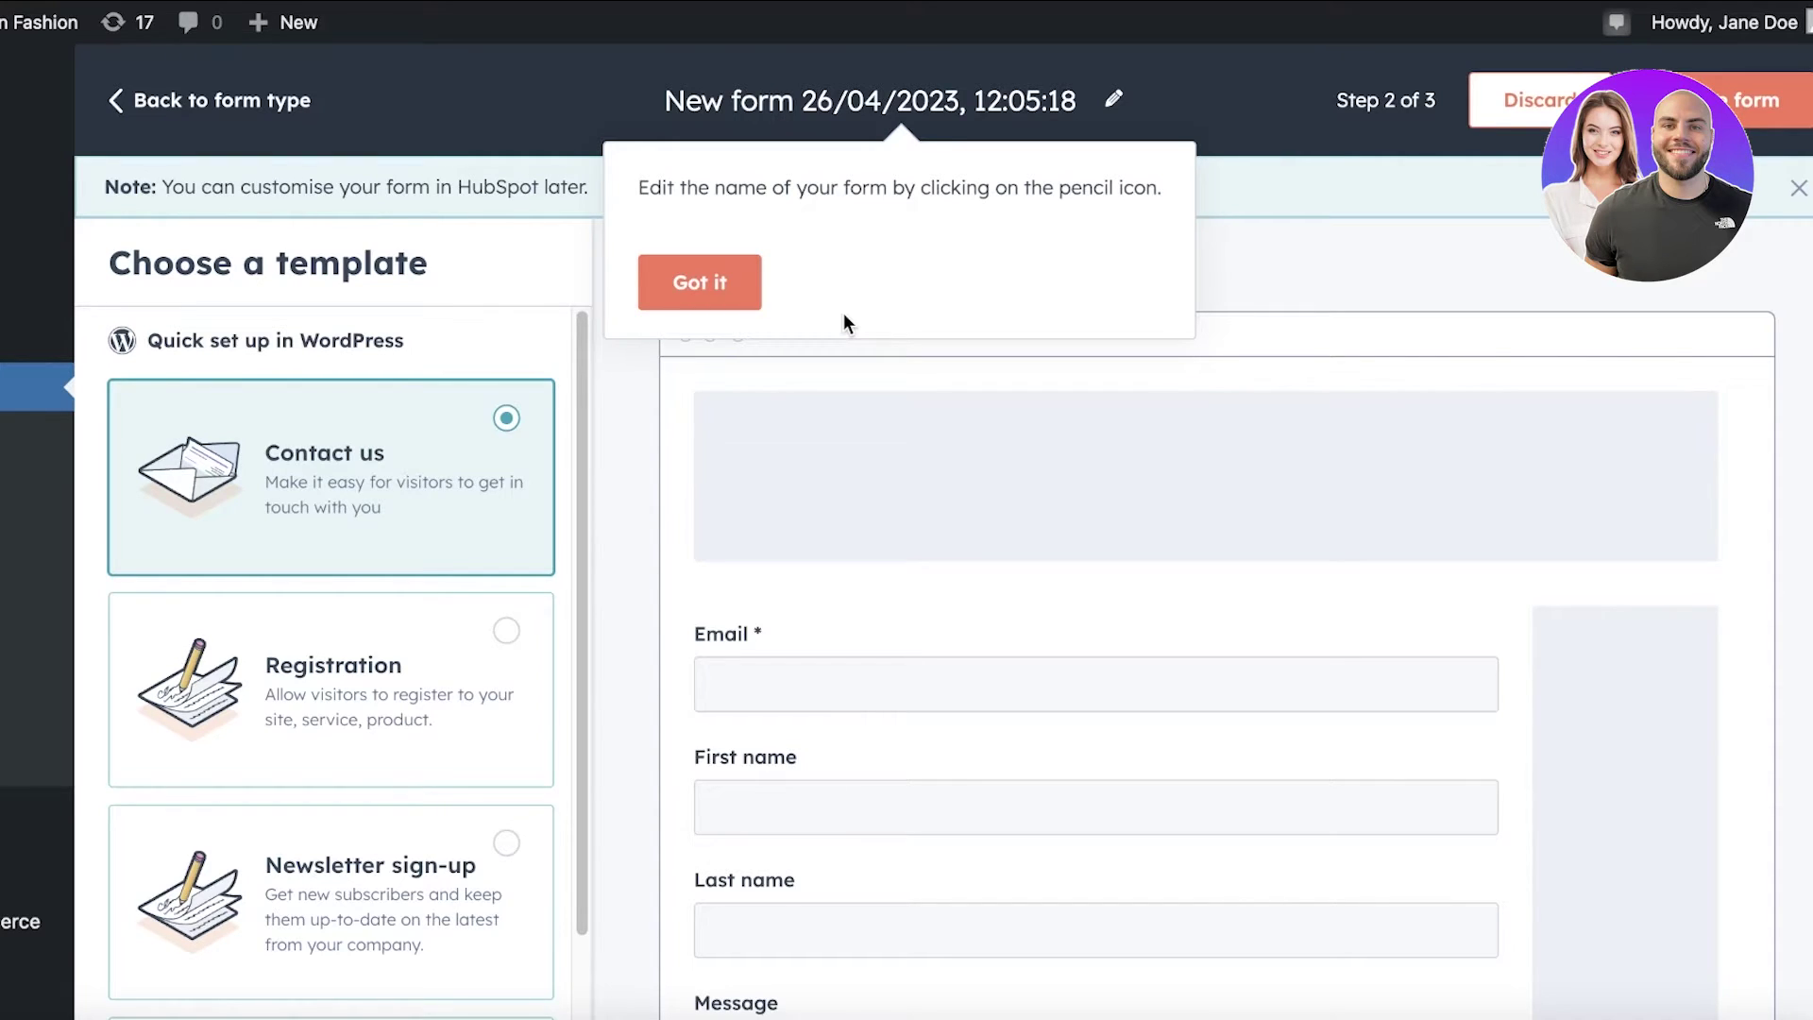
Step: Dismiss the form-renaming tip and browse the form templates, landing on Contact us
click(712, 292)
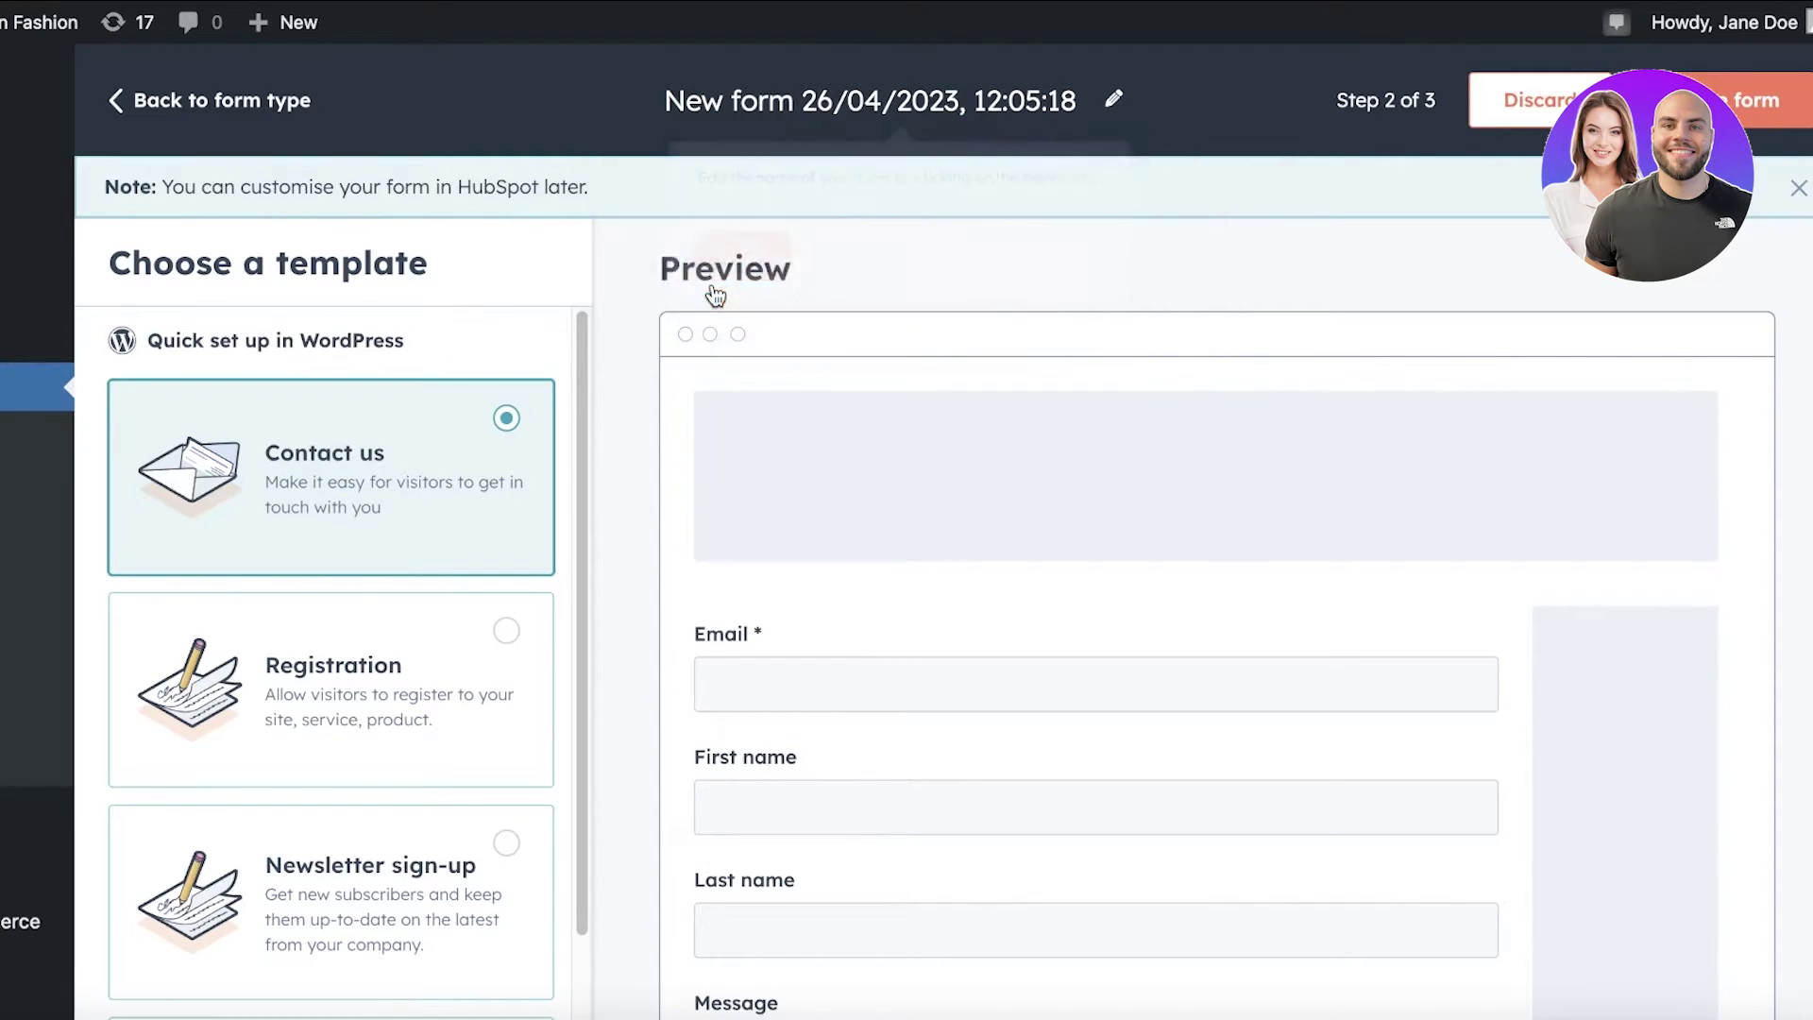
scroll(728, 372, down, 3)
scroll(872, 180, up, 3)
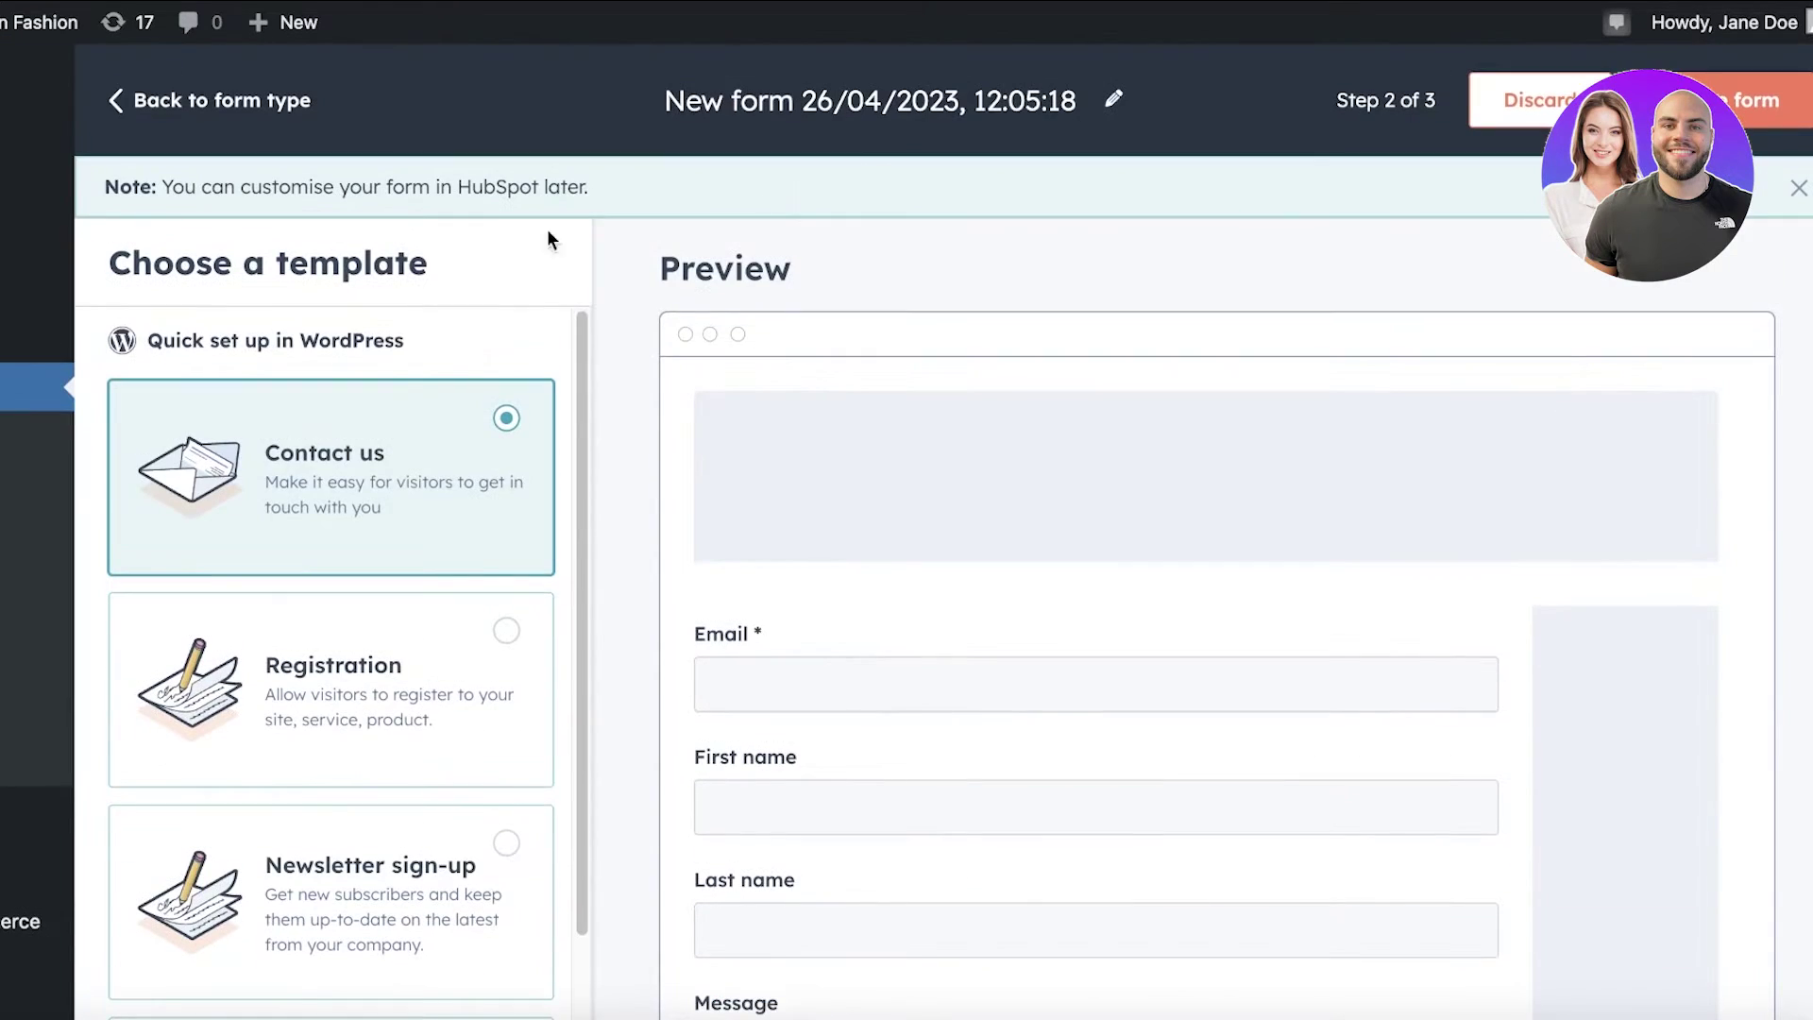
scroll(829, 365, down, 3)
scroll(360, 510, down, 4)
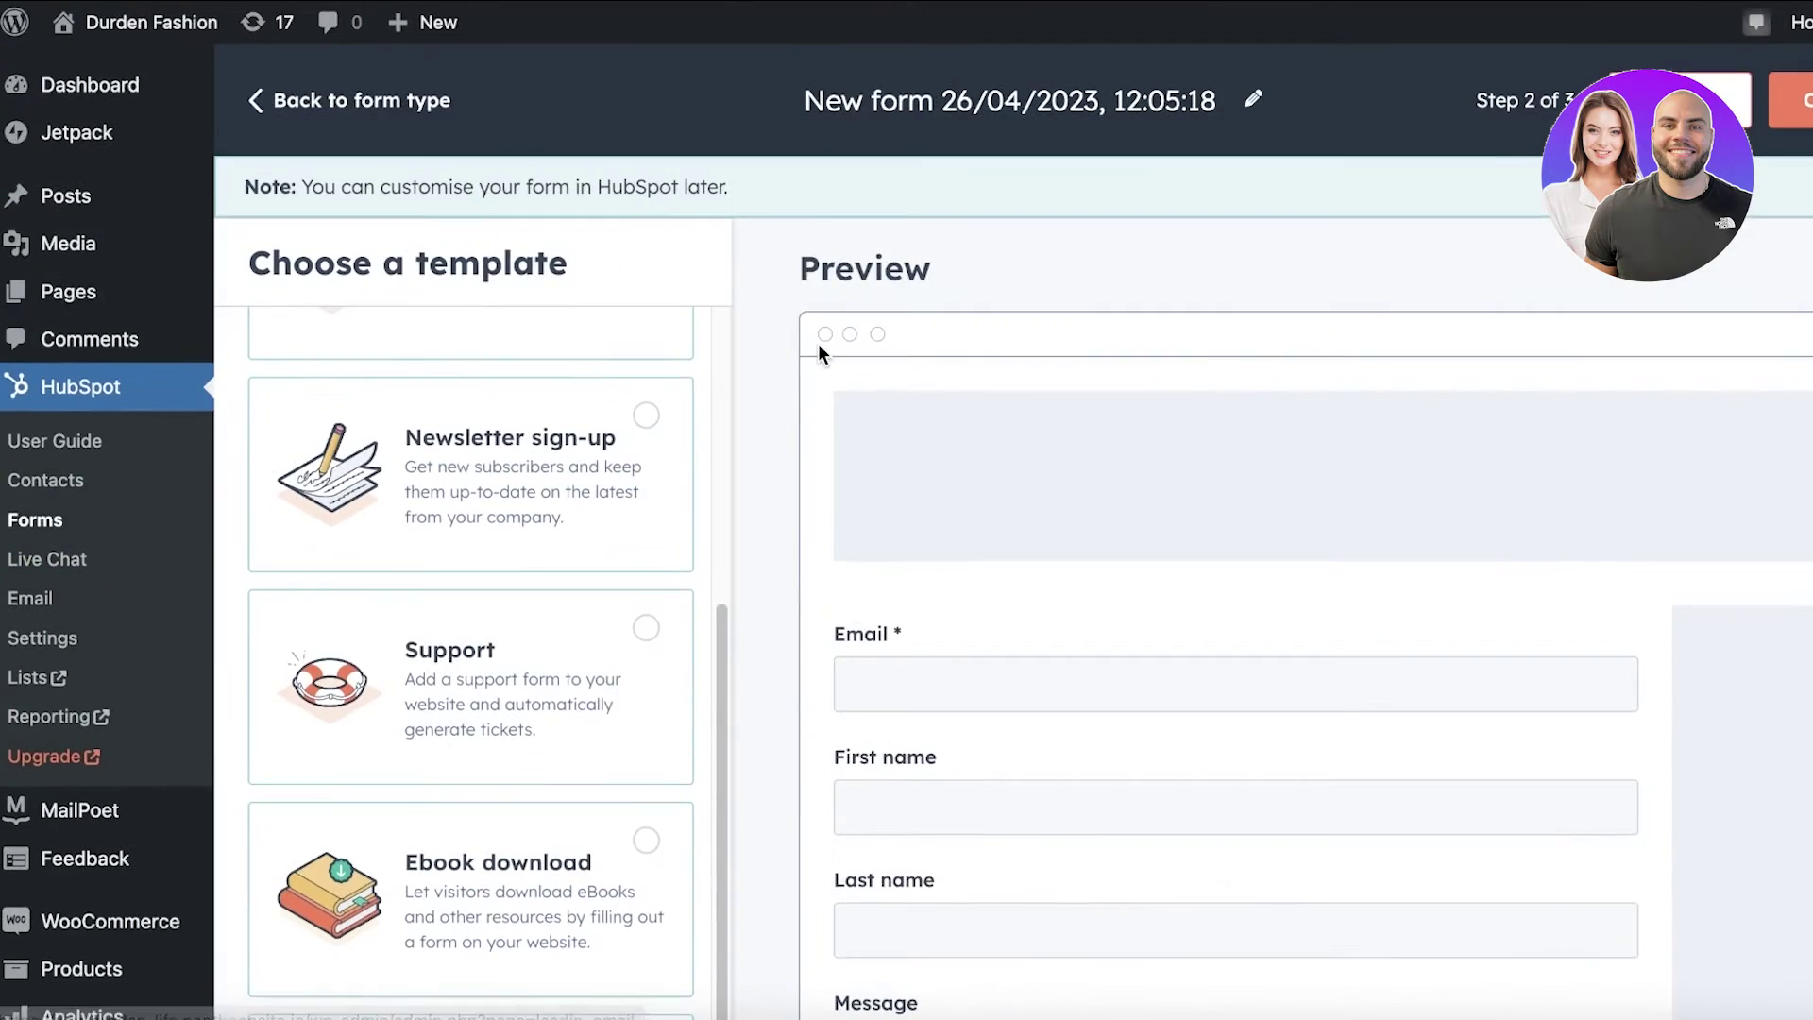
Step: Open the HubSpot Live Chat setup in WordPress
click(40, 566)
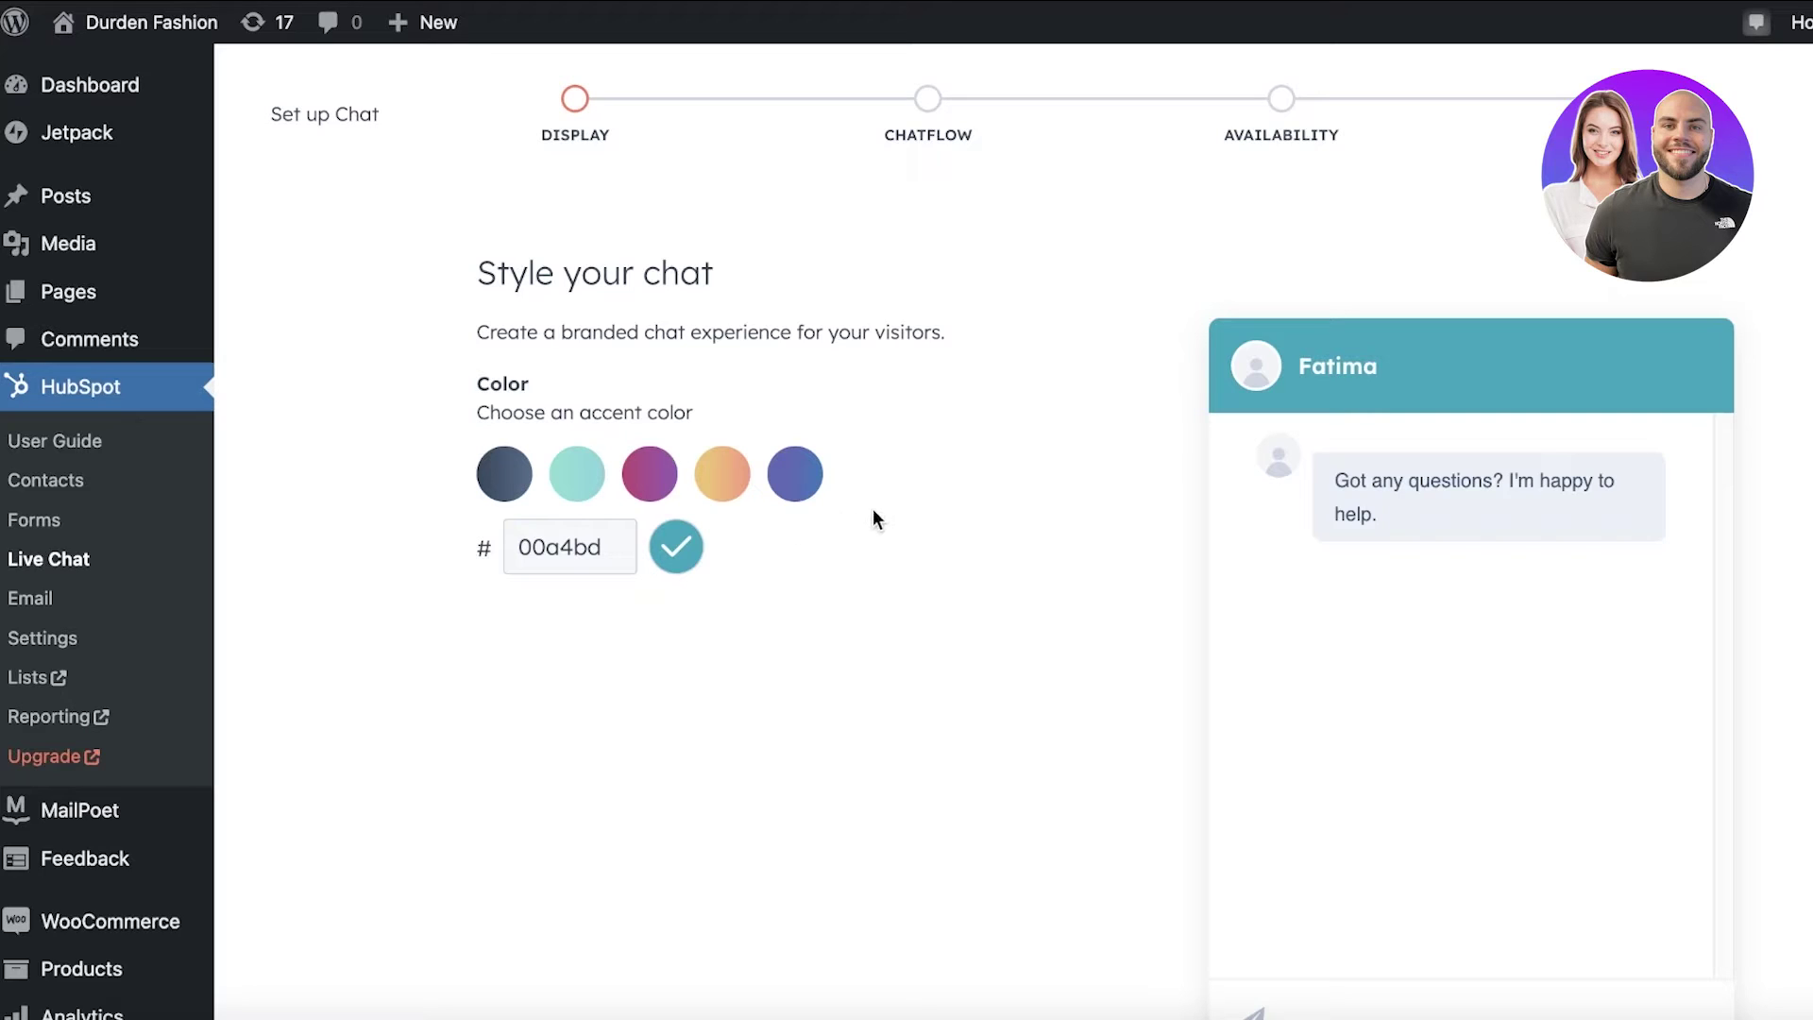
click(47, 574)
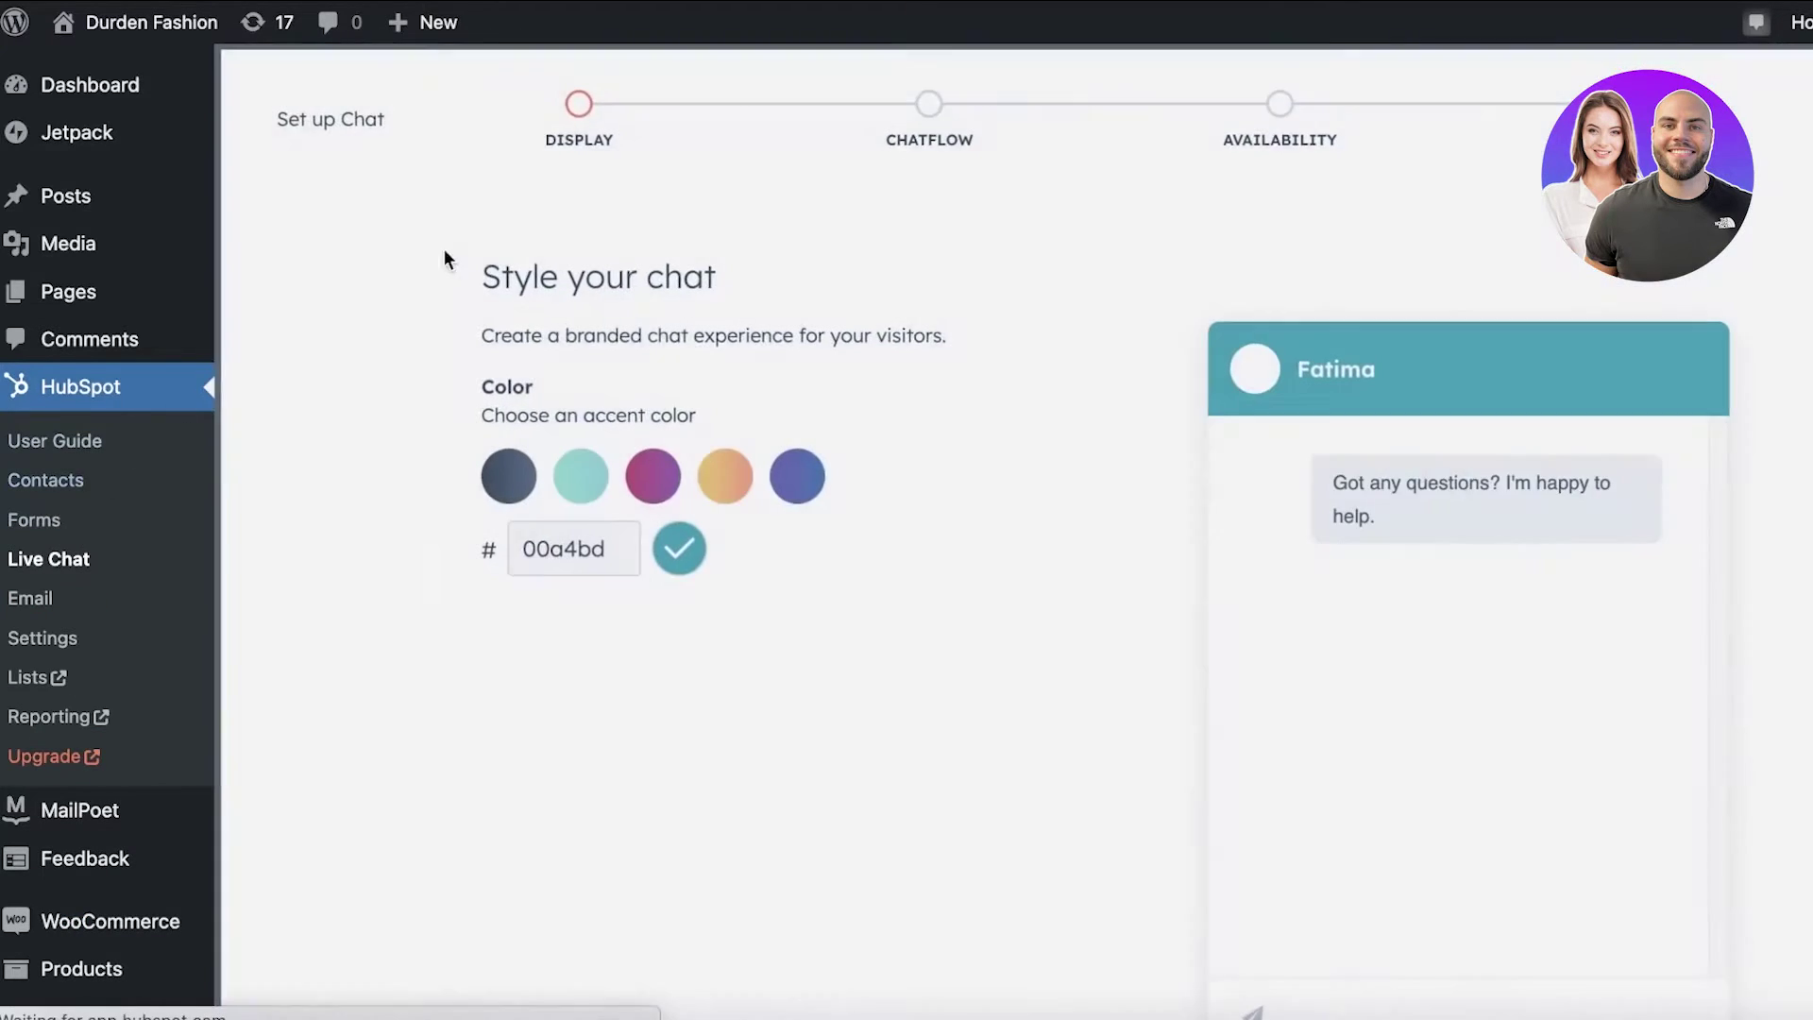
scroll(566, 466, down, 4)
scroll(532, 445, up, 4)
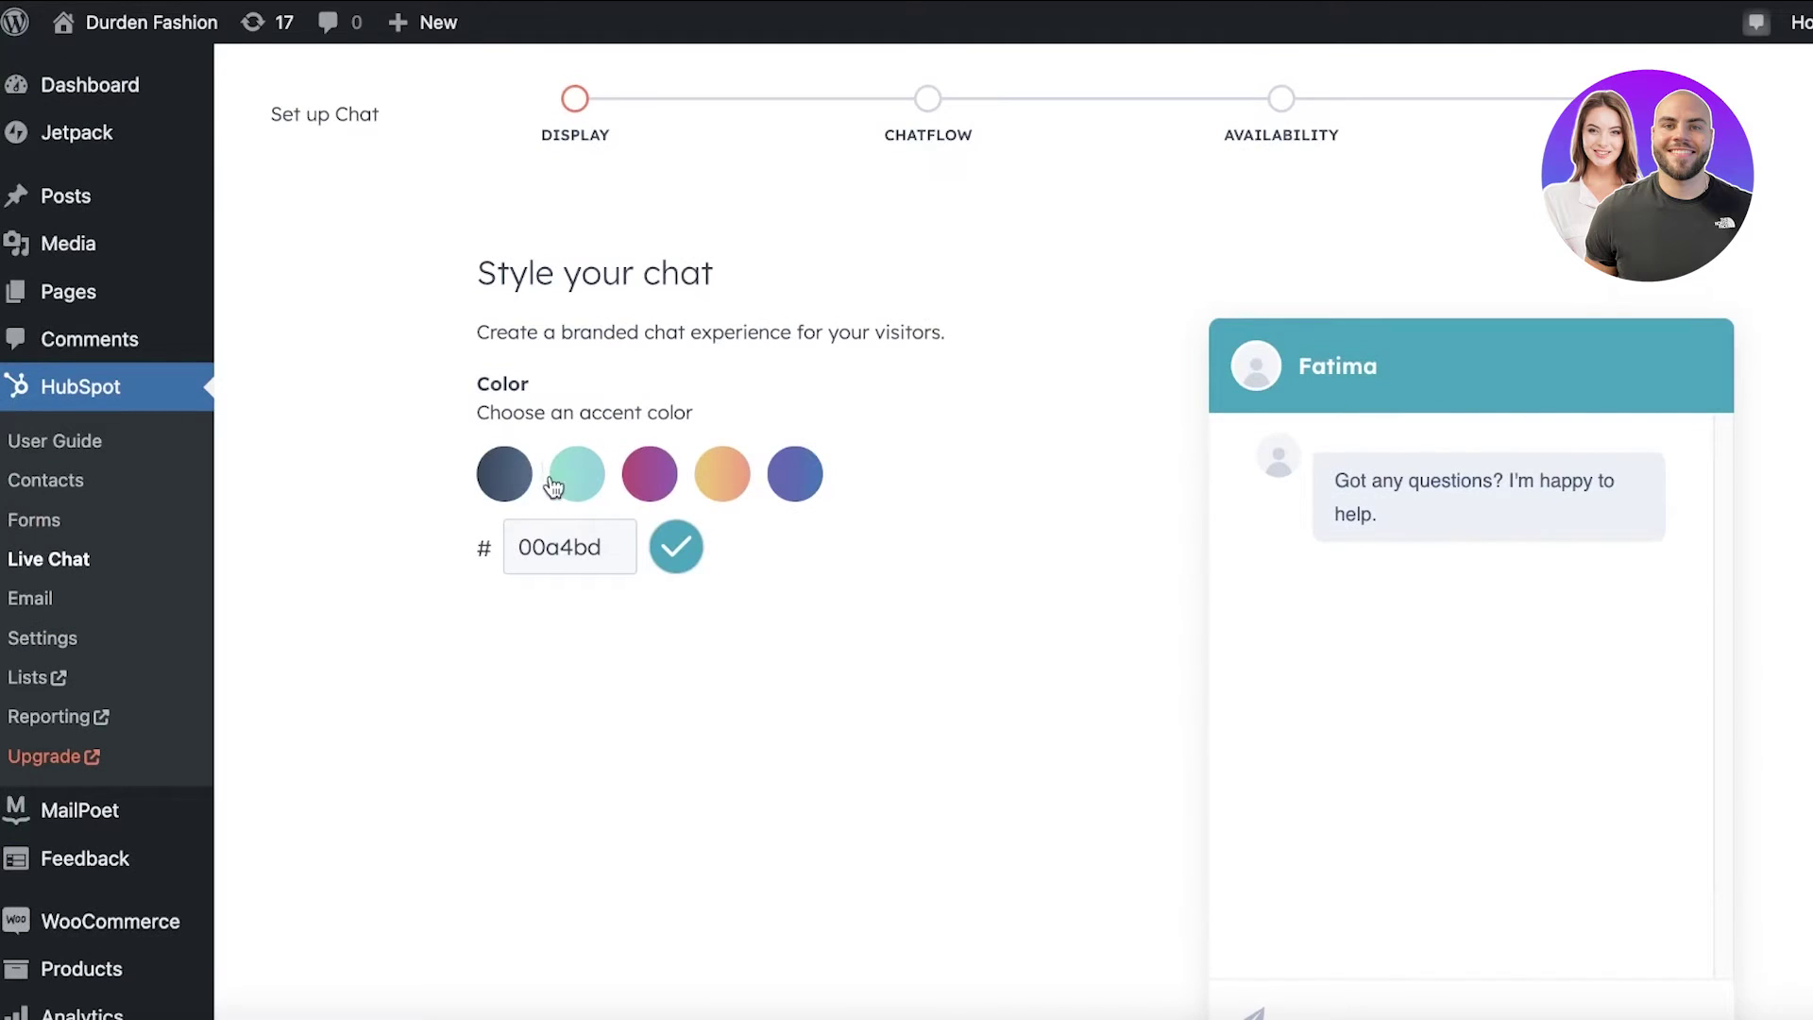
Step: Try the teal, dark and orange presets, then set custom accent colour 161645 and continue to chatflow
click(553, 486)
click(524, 482)
click(722, 483)
click(677, 559)
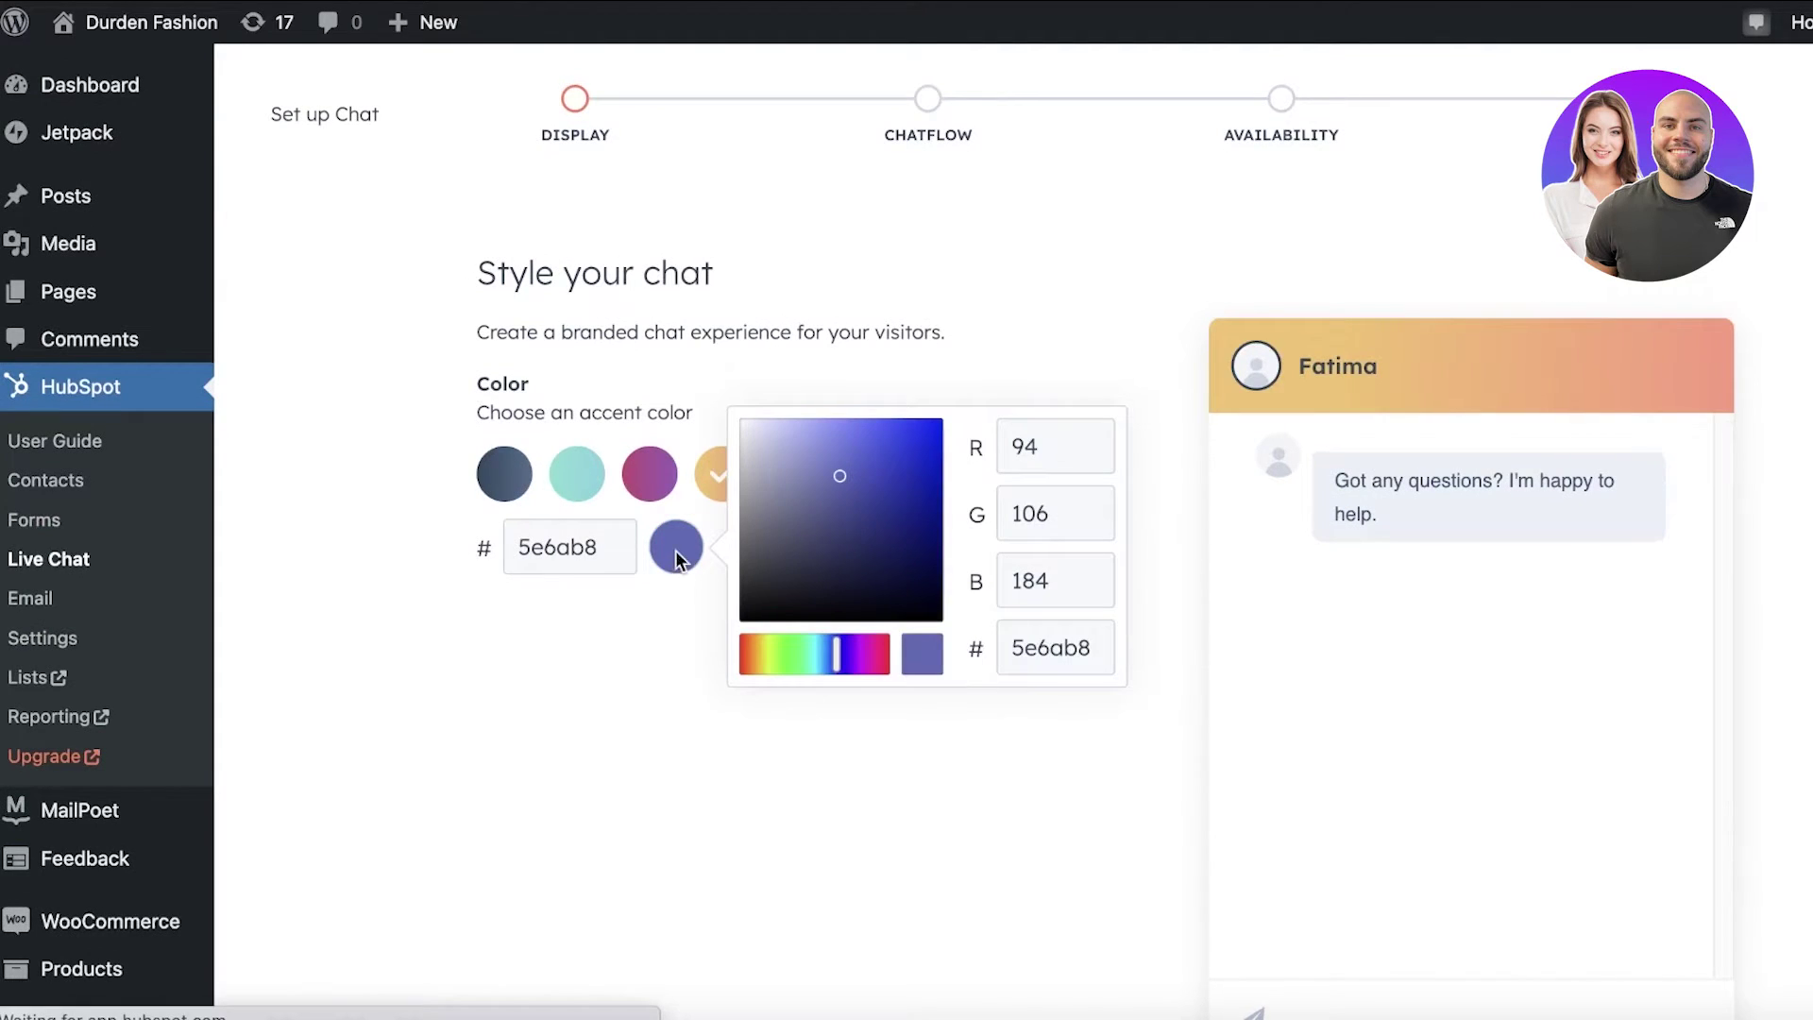
drag(841, 618, 877, 566)
click(1036, 368)
scroll(1036, 368, down, 5)
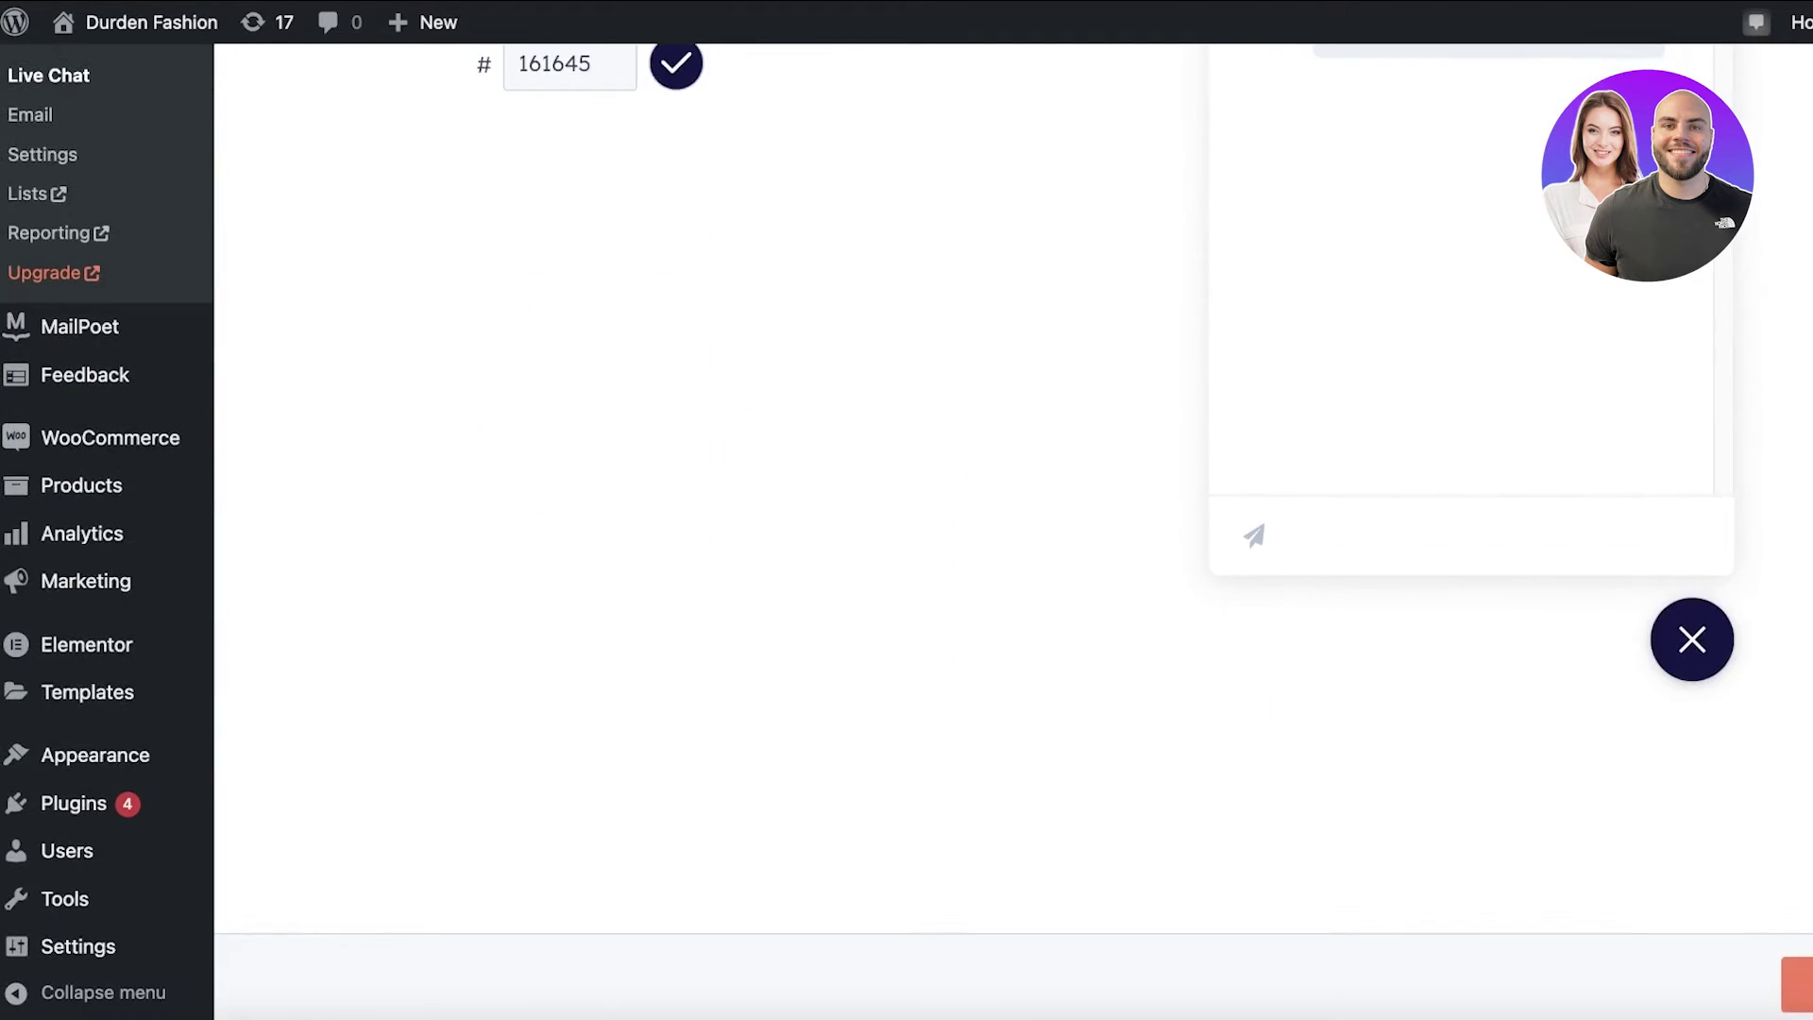
click(1797, 984)
Step: Review the default chatflow welcome message, leaving it unchanged
scroll(942, 595, up, 5)
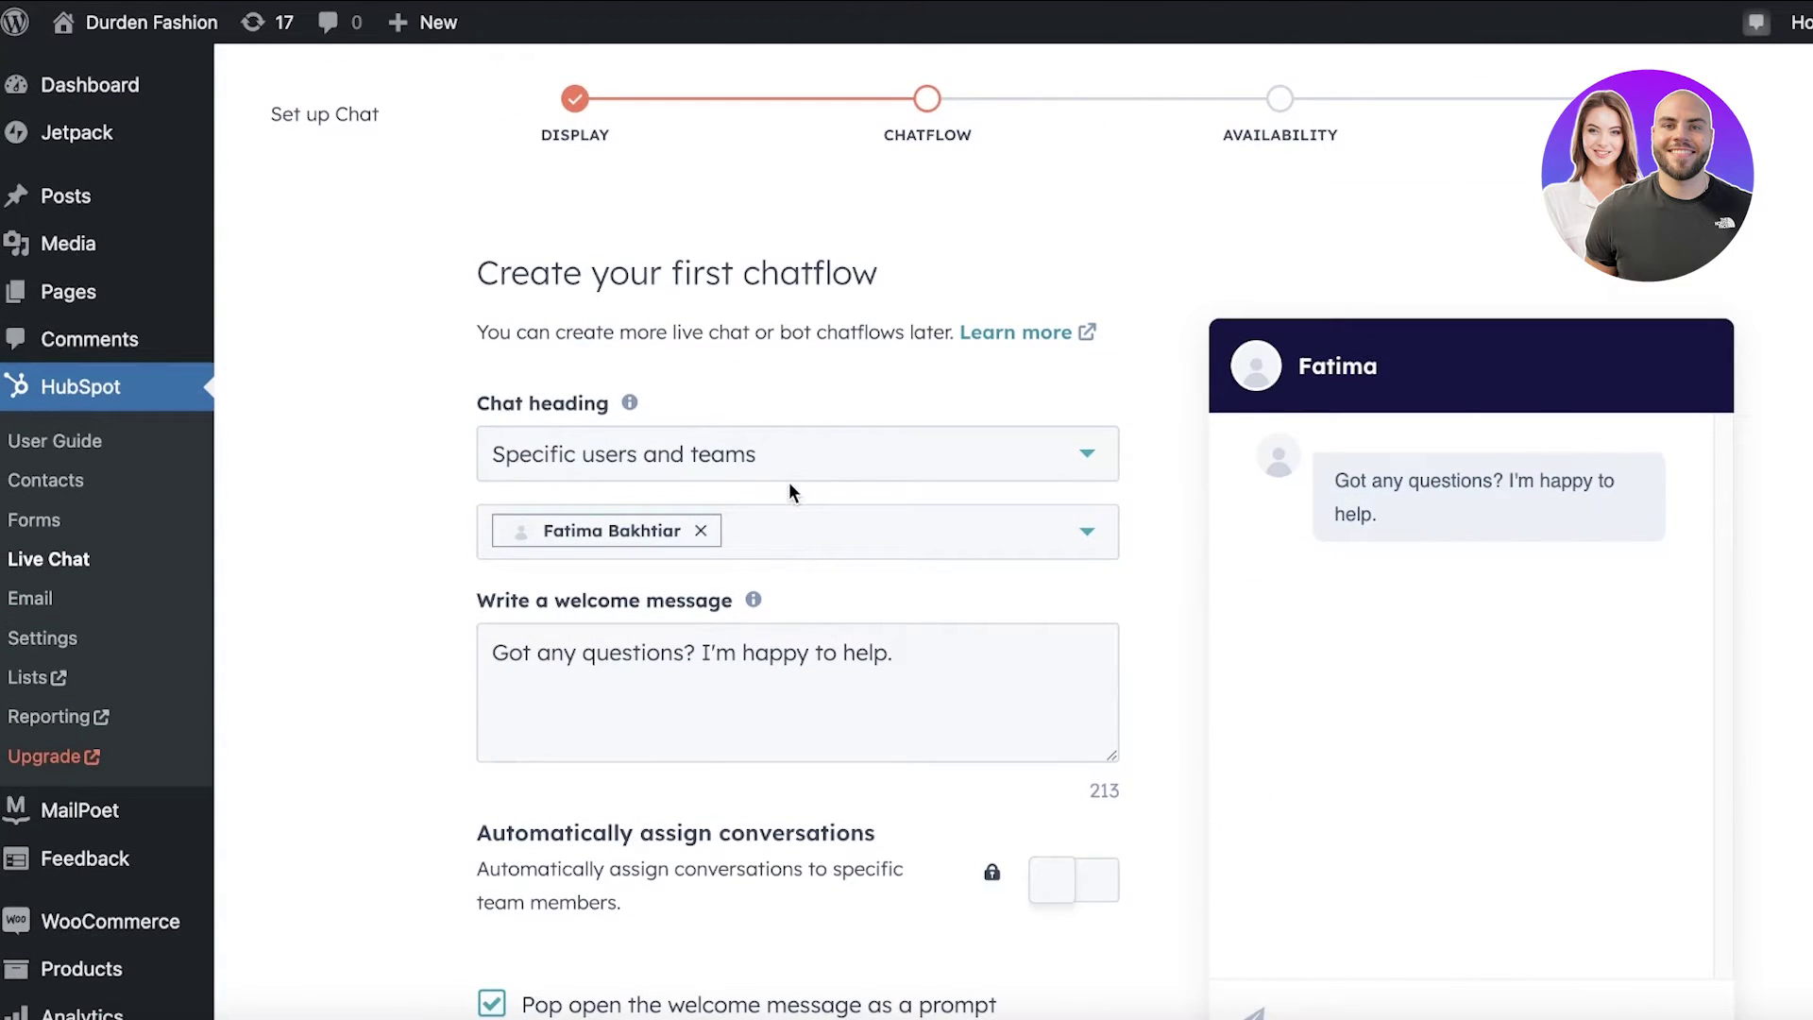
scroll(786, 489, down, 1)
drag(959, 615, 483, 604)
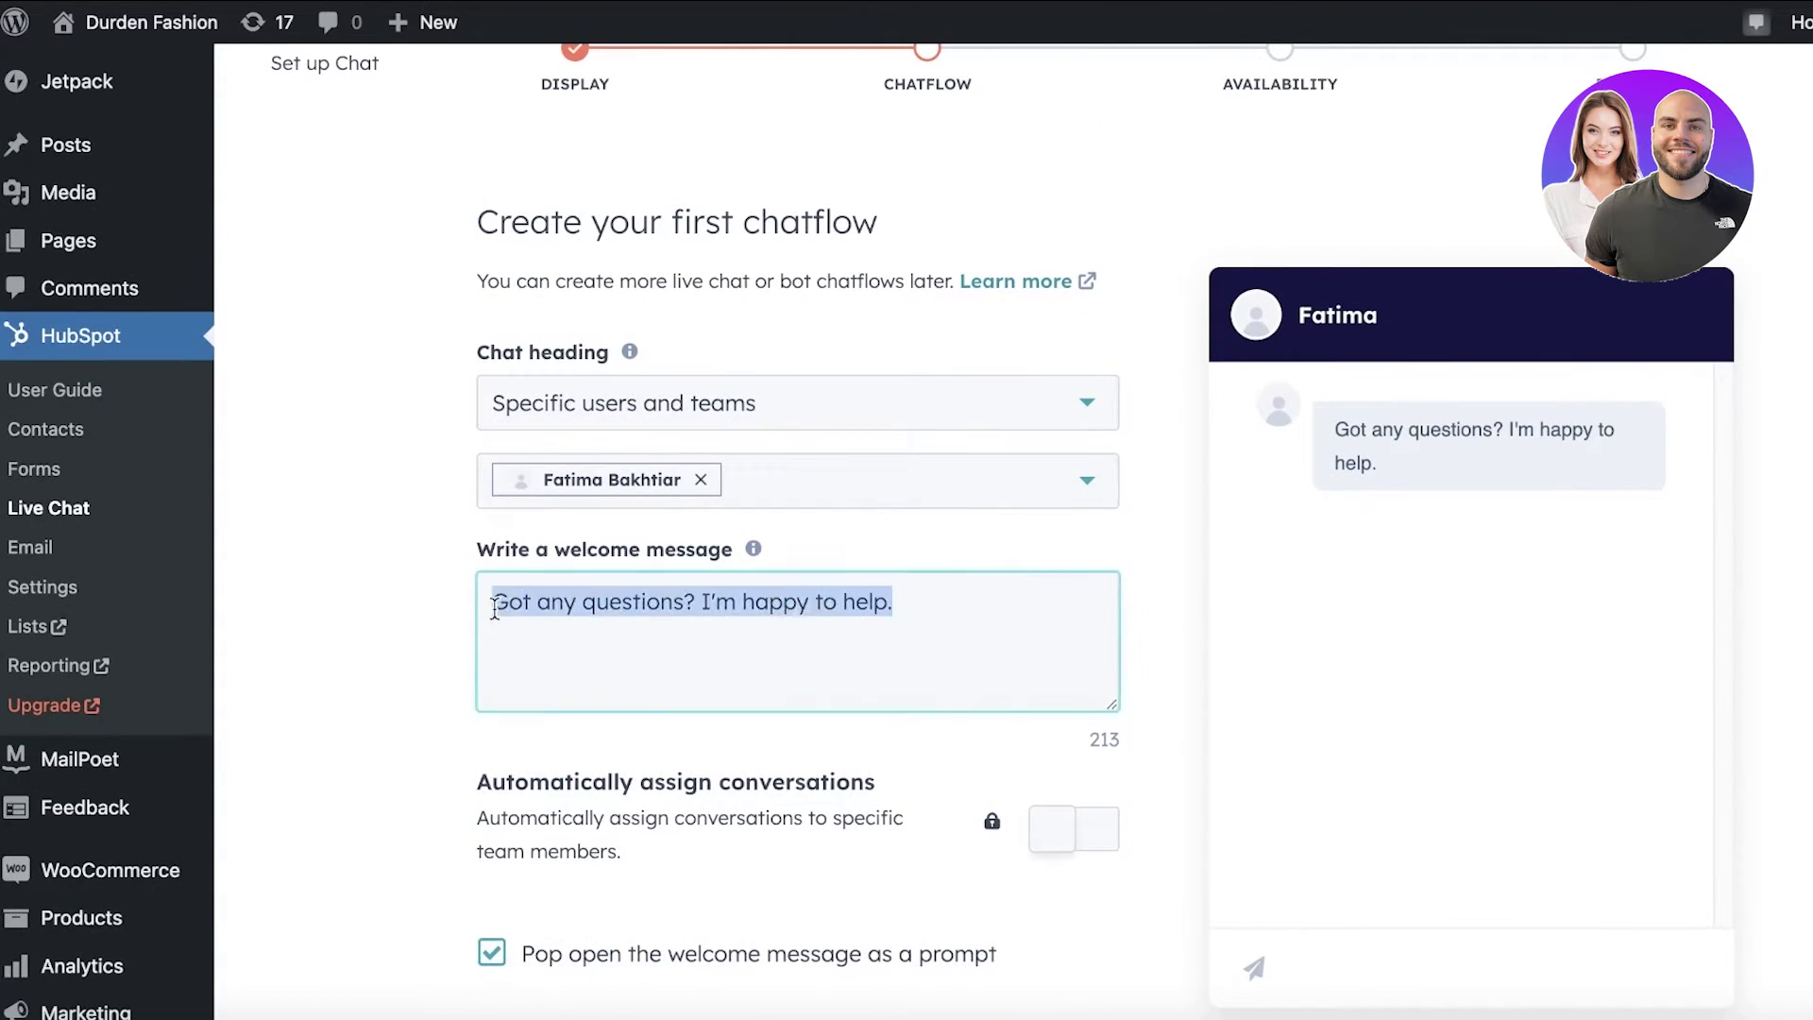
click(587, 715)
scroll(591, 718, down, 5)
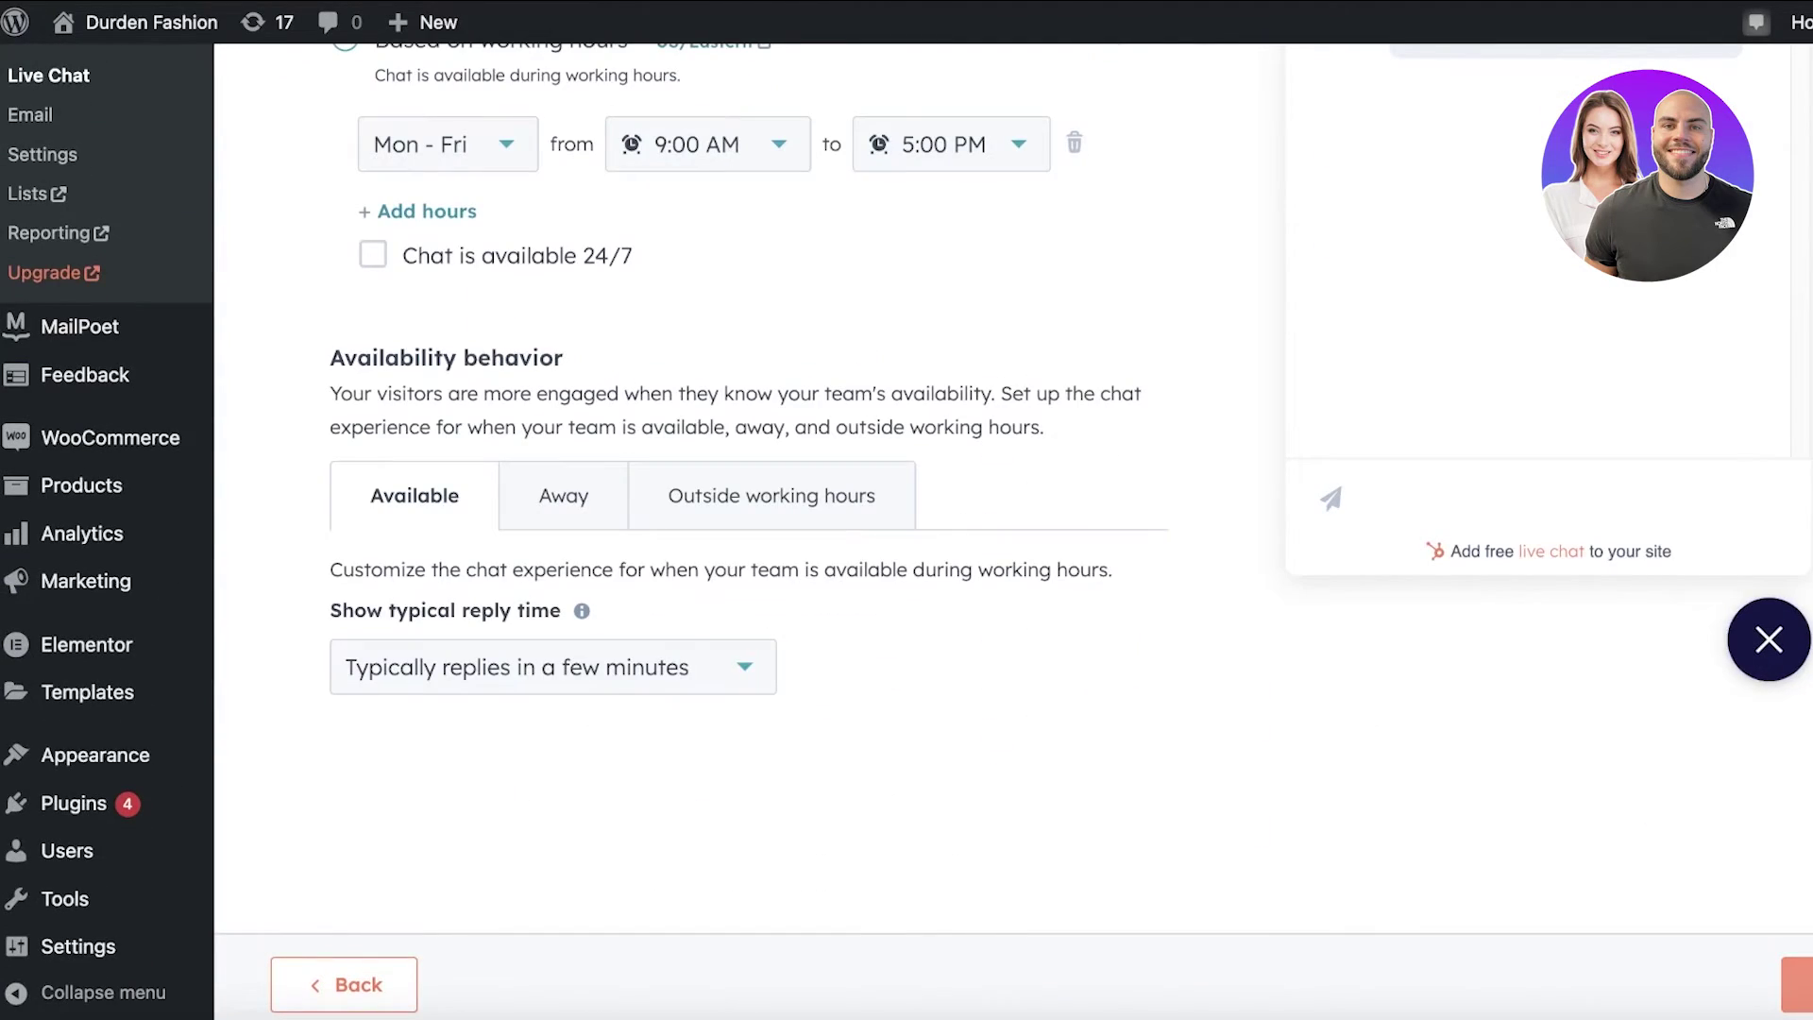
scroll(439, 775, up, 4)
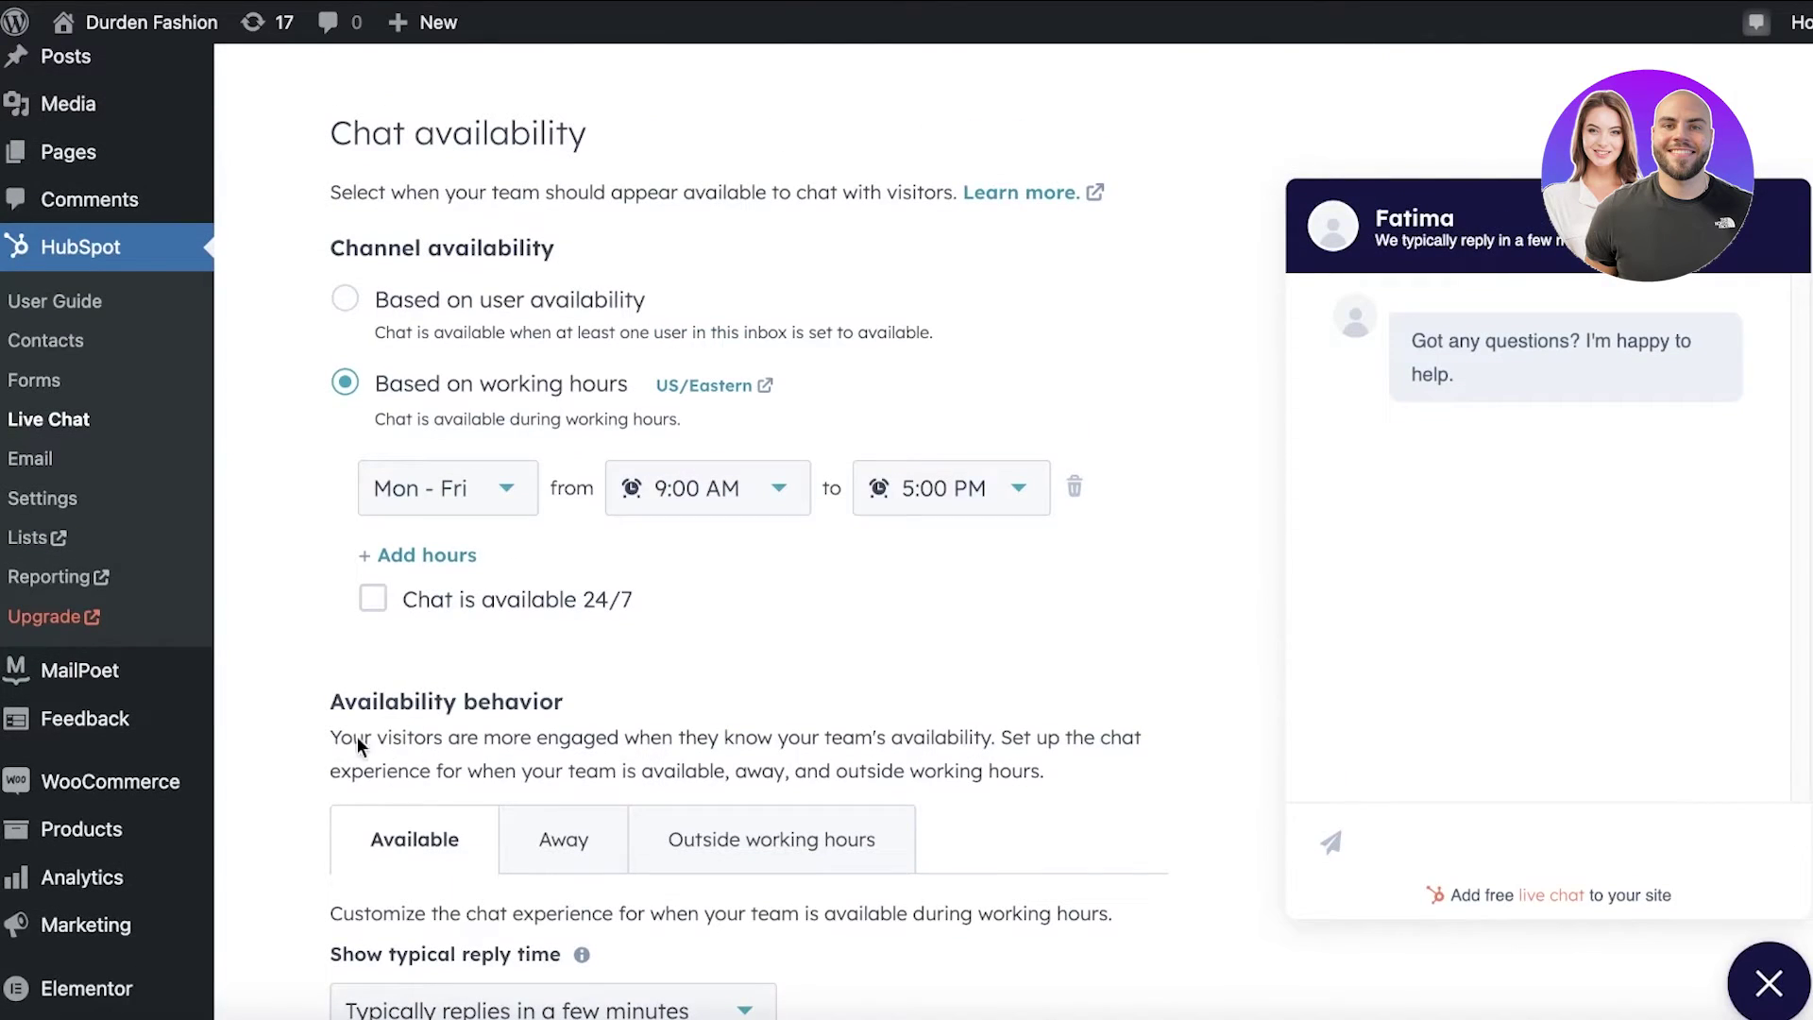
Step: Base chat availability on working hours, with 24/7 availability left off
click(455, 302)
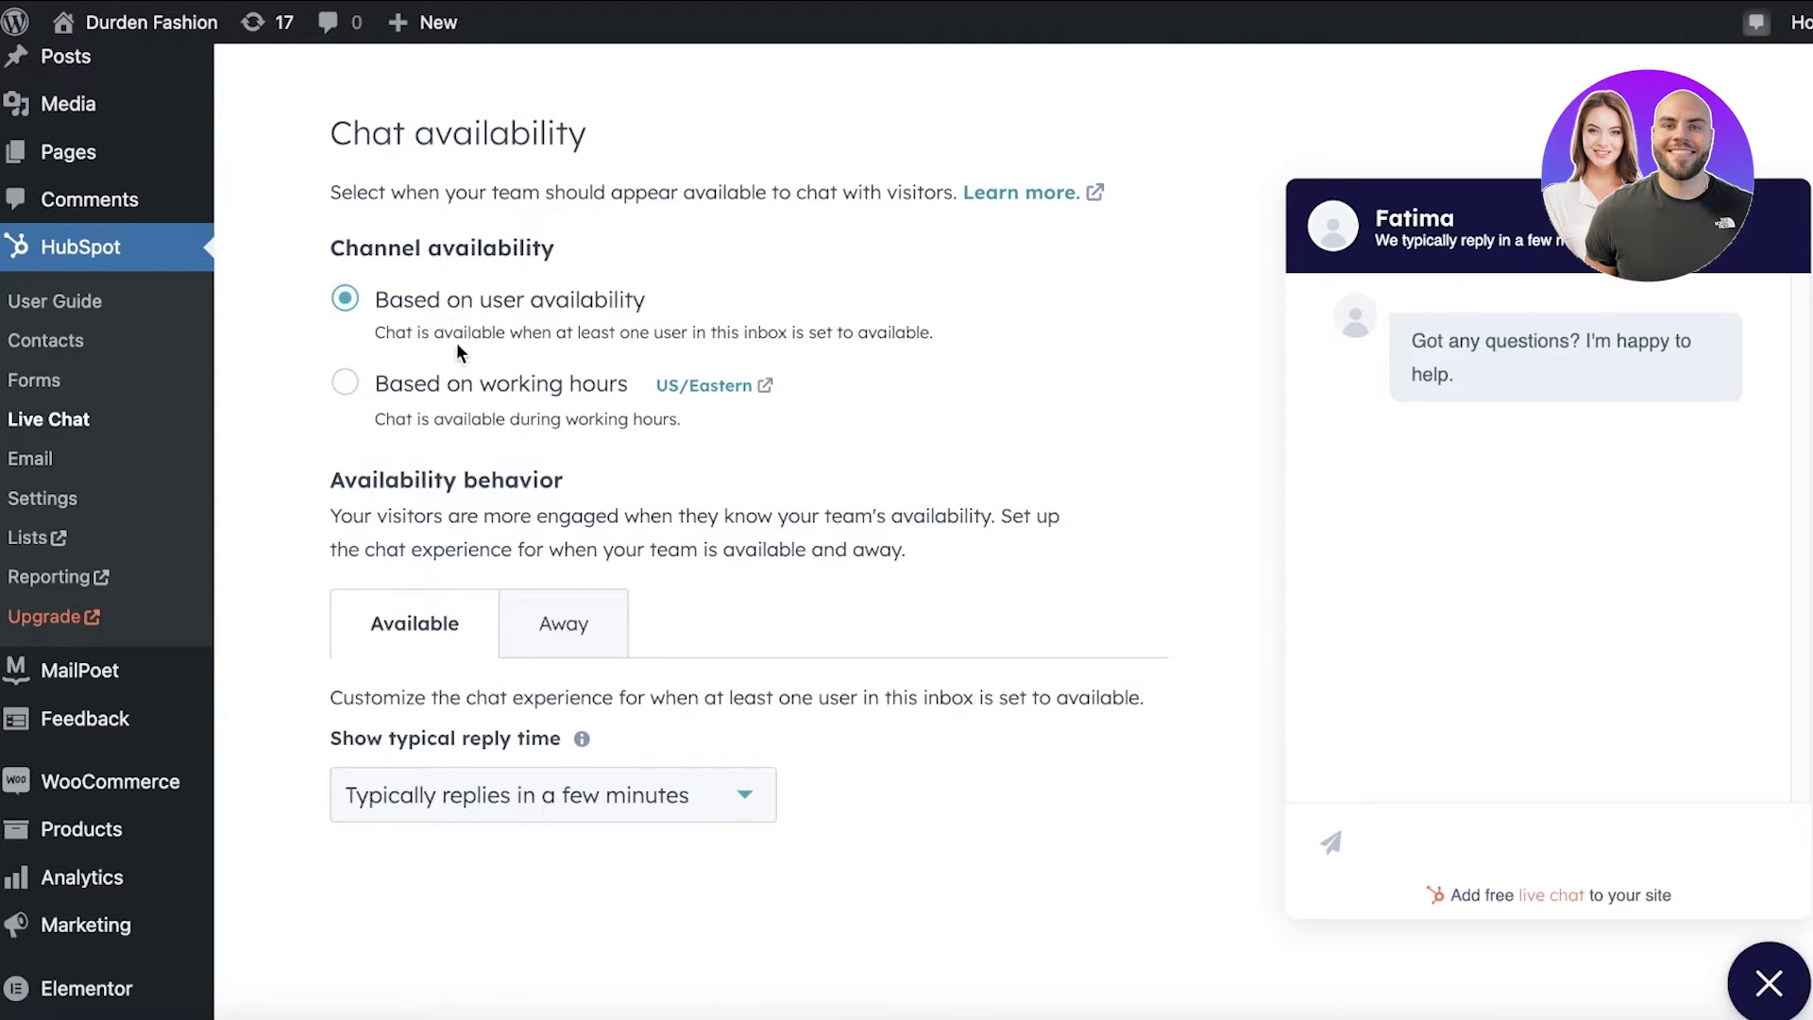
click(452, 391)
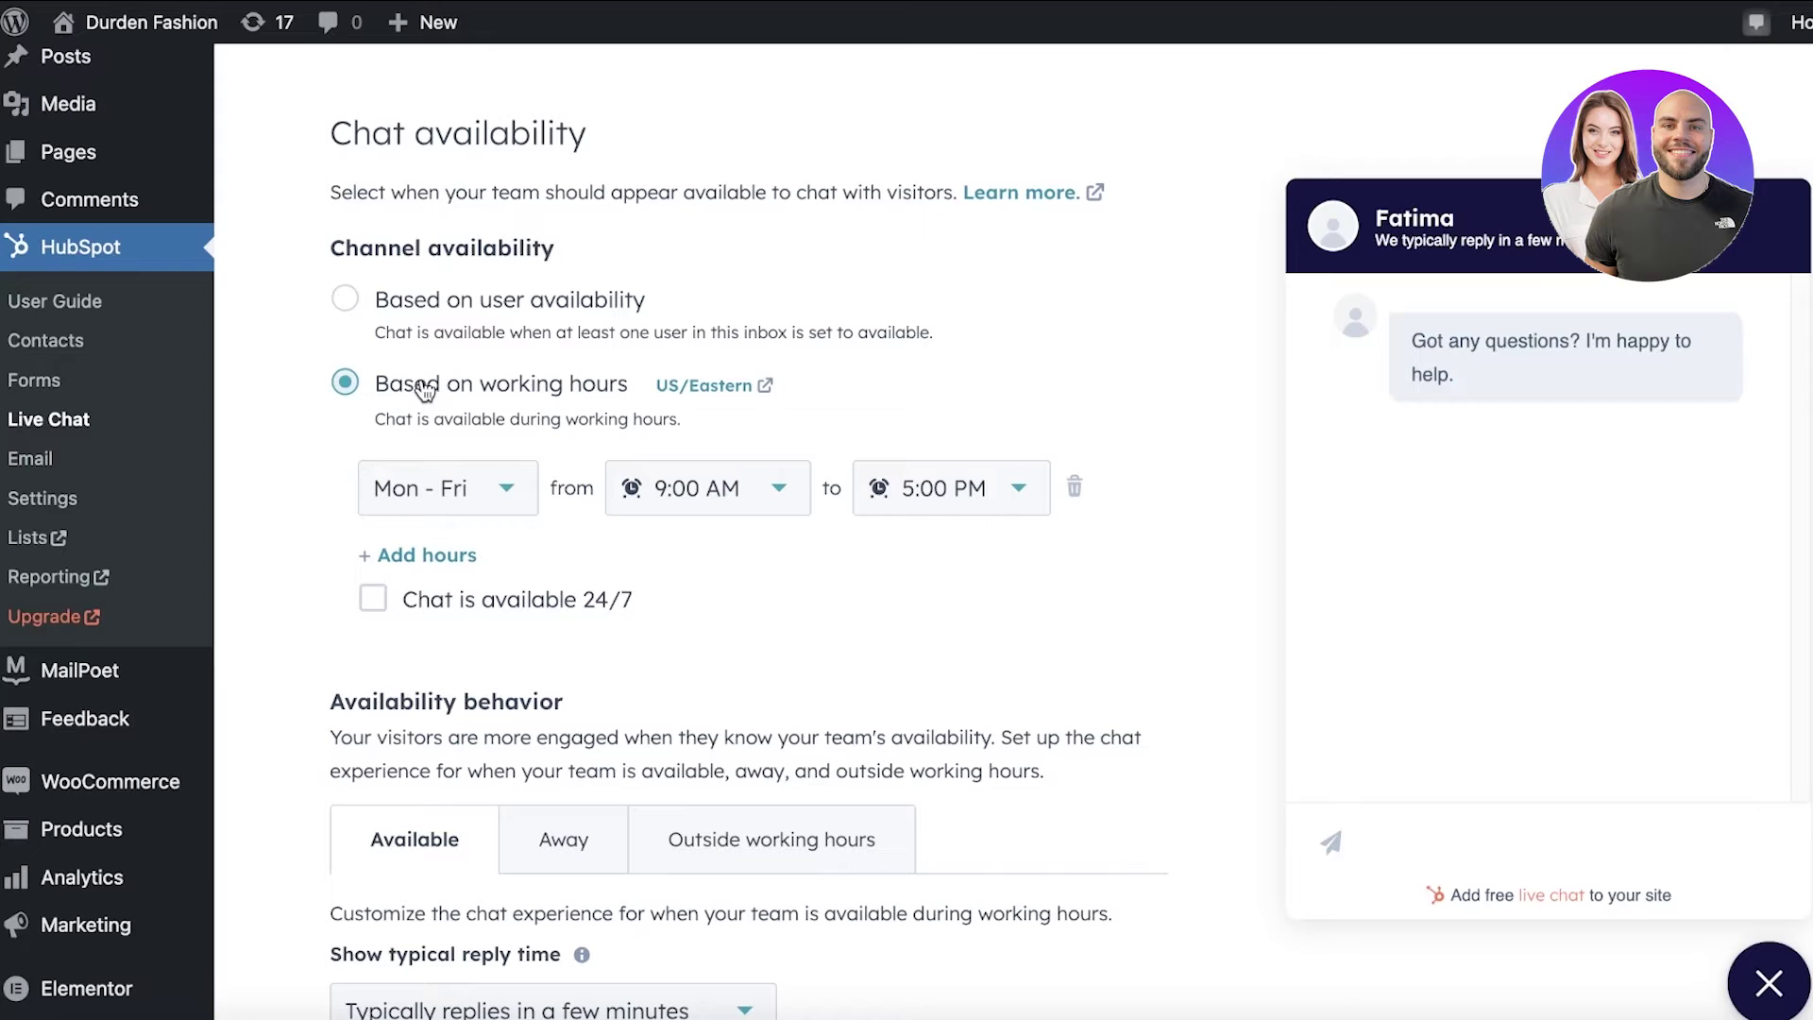
click(450, 616)
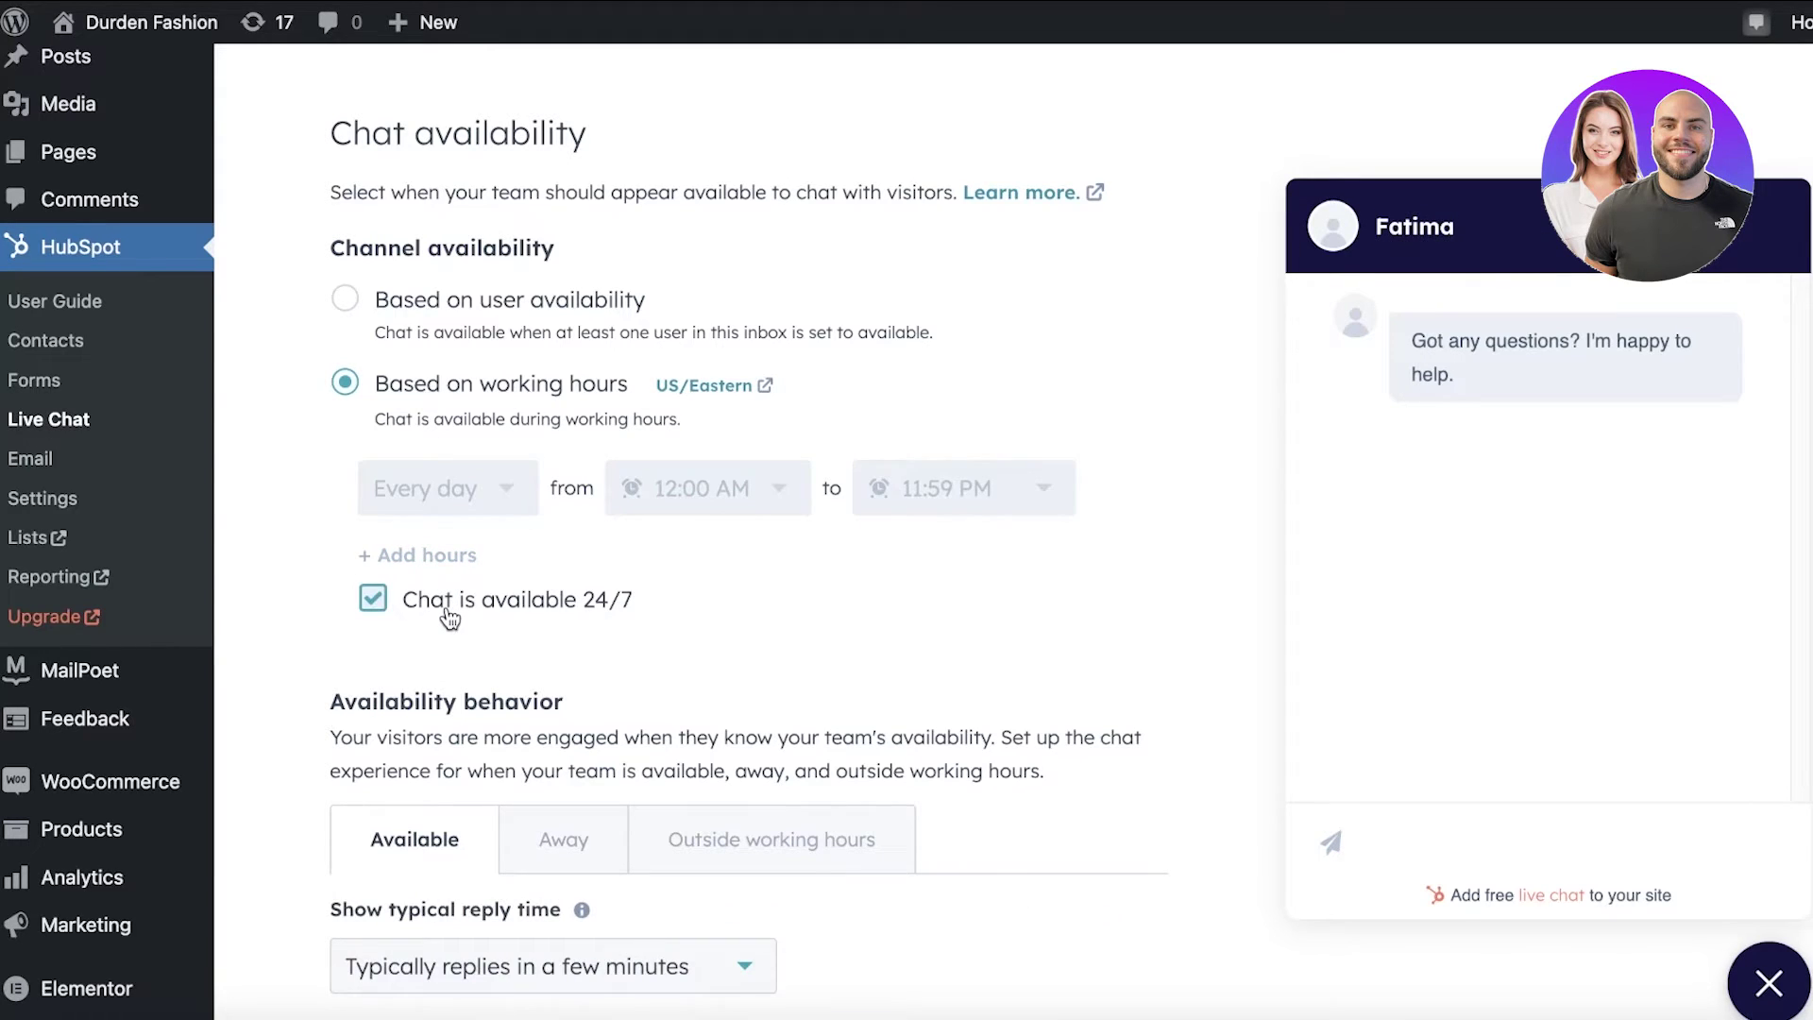
click(450, 609)
Step: Set the Mon–Fri working hours from 12:00 PM to 10:00 PM
click(466, 483)
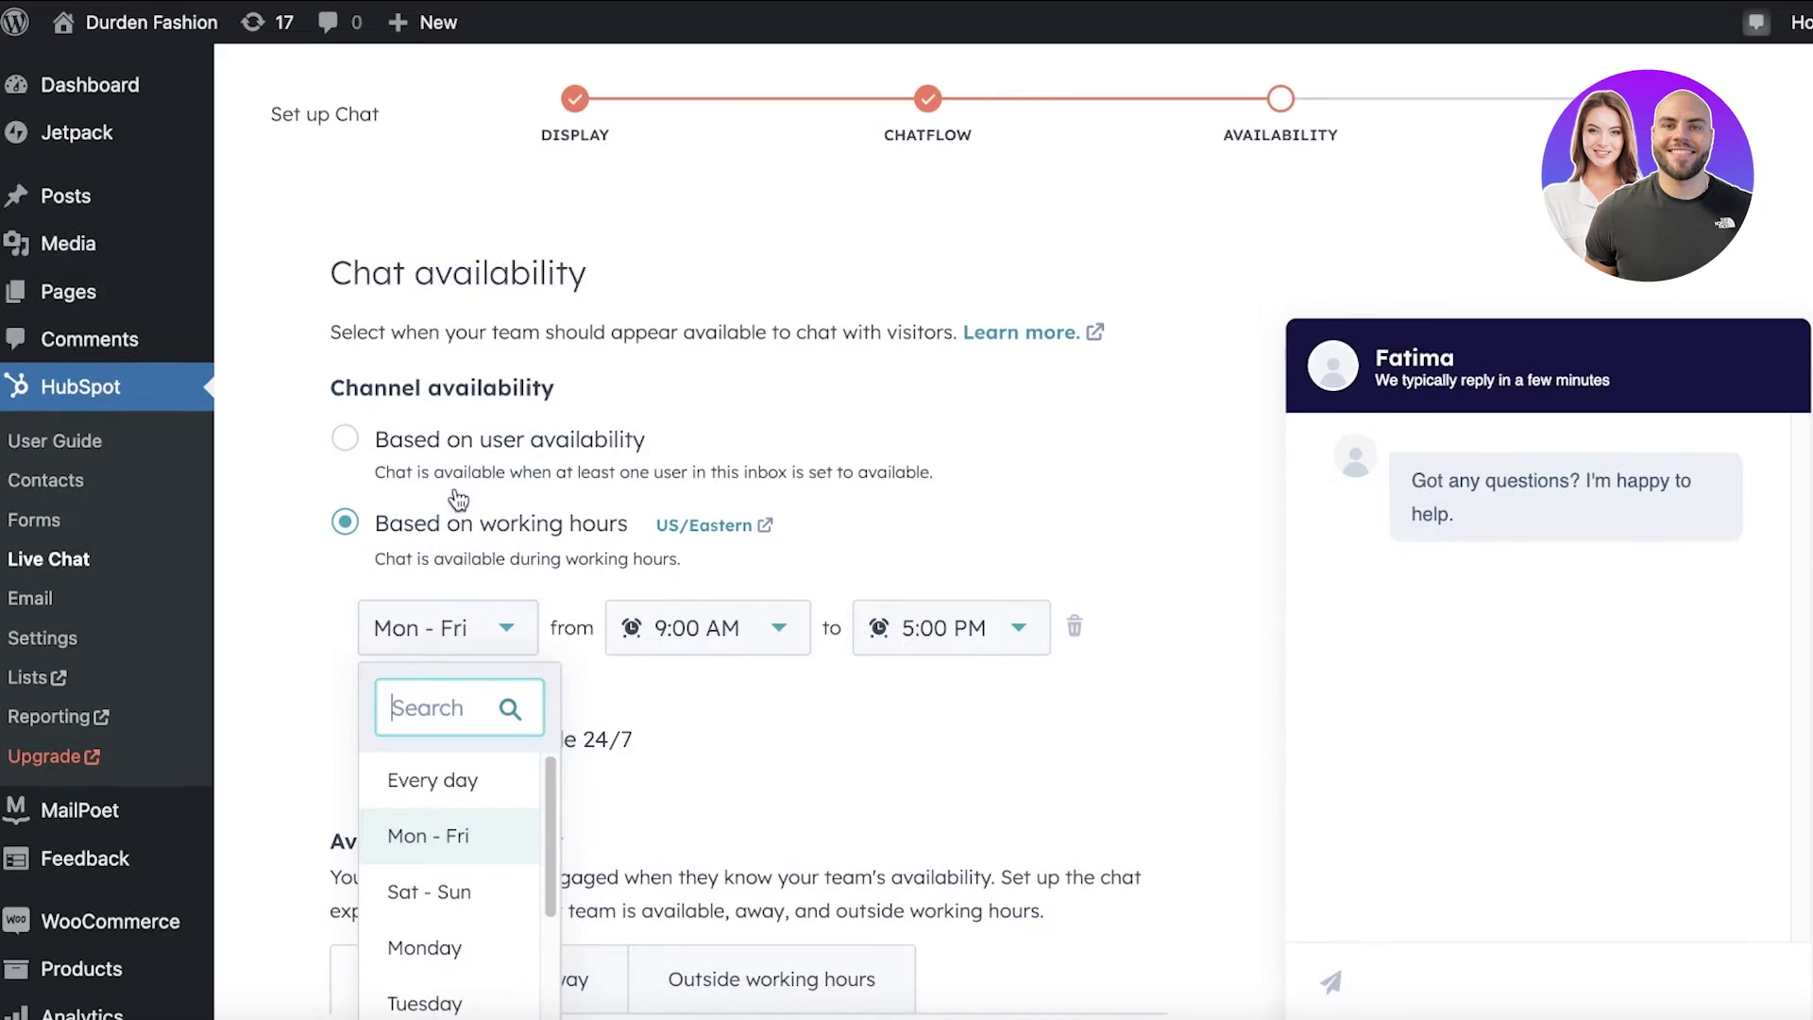
click(751, 623)
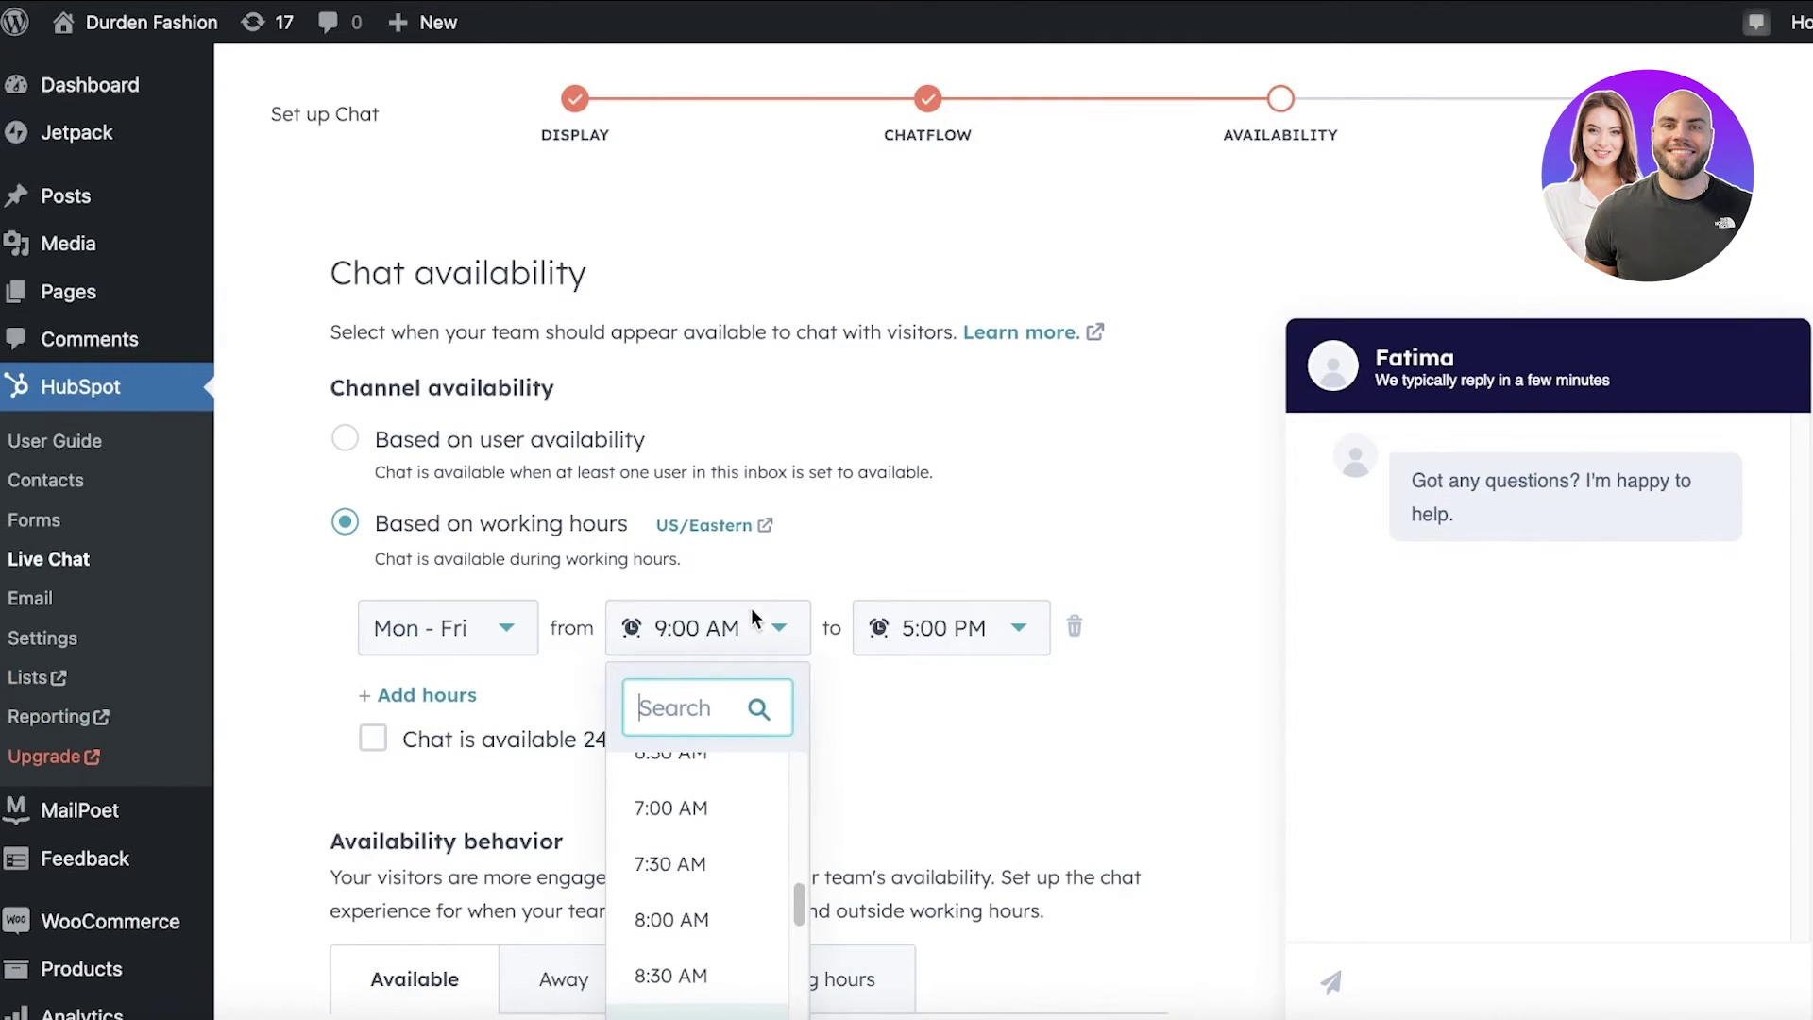
click(901, 392)
click(713, 356)
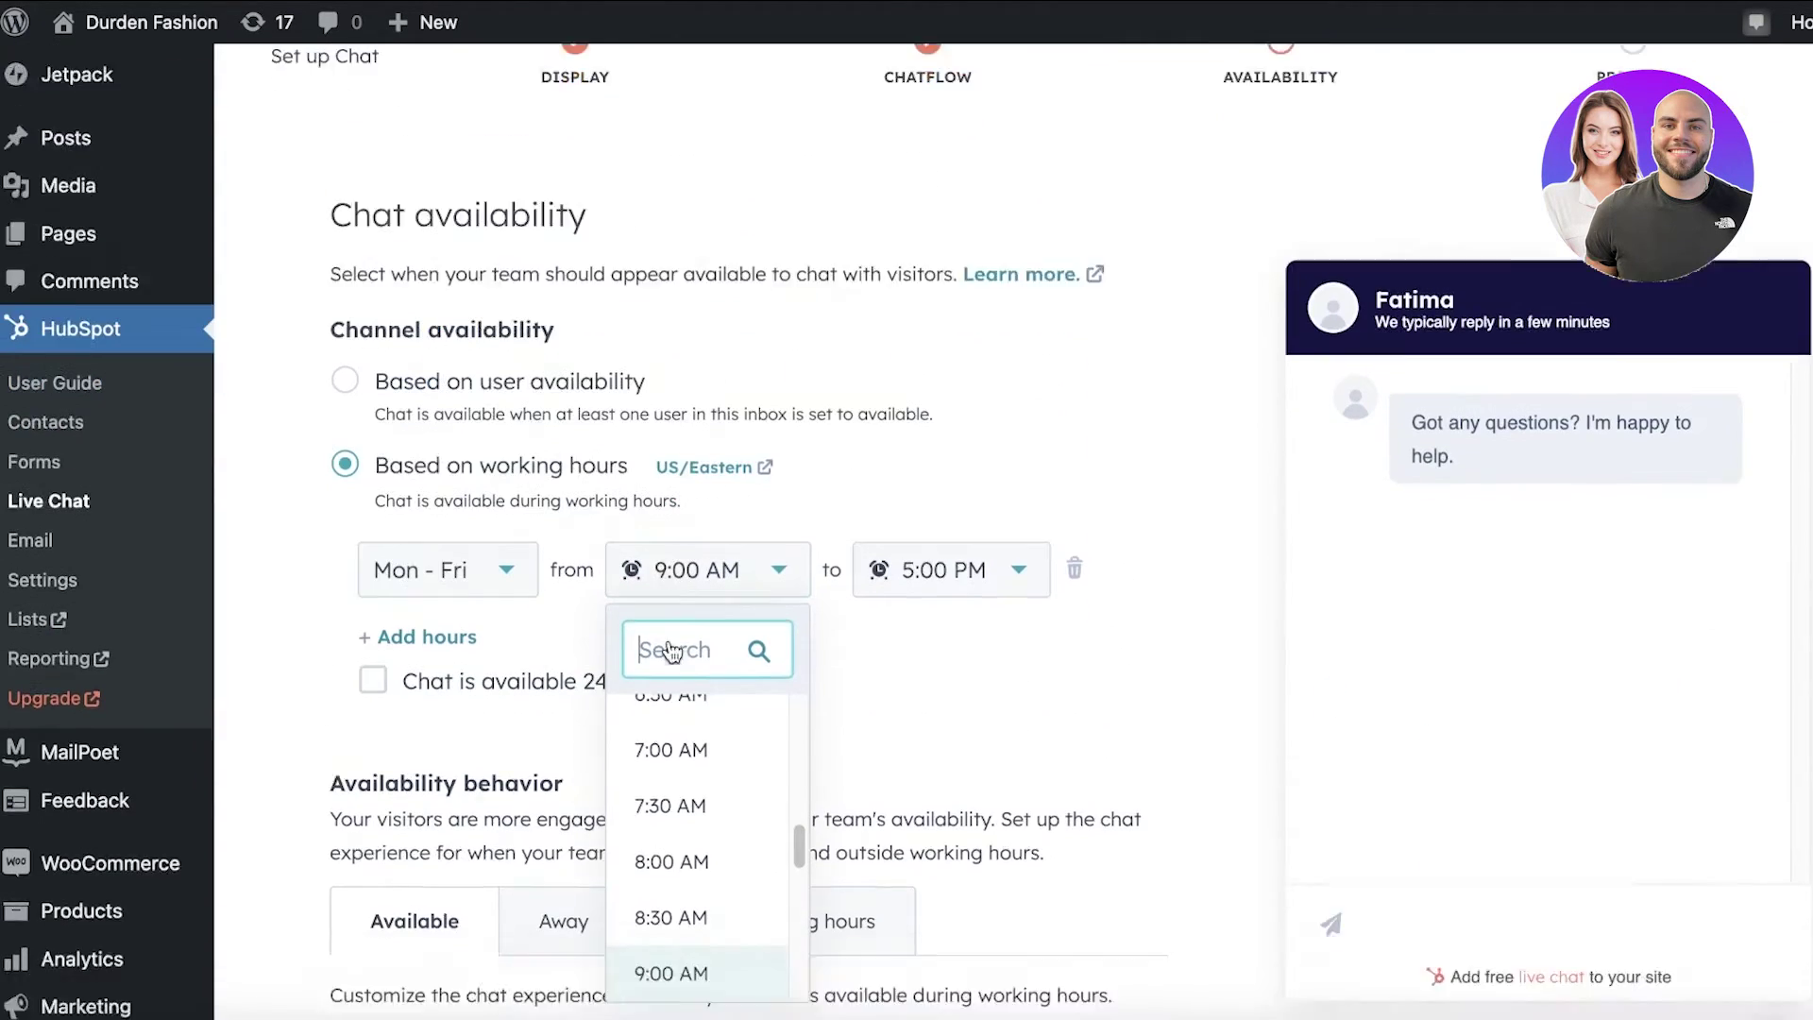
scroll(671, 652, down, 3)
scroll(696, 538, up, 5)
scroll(680, 570, down, 8)
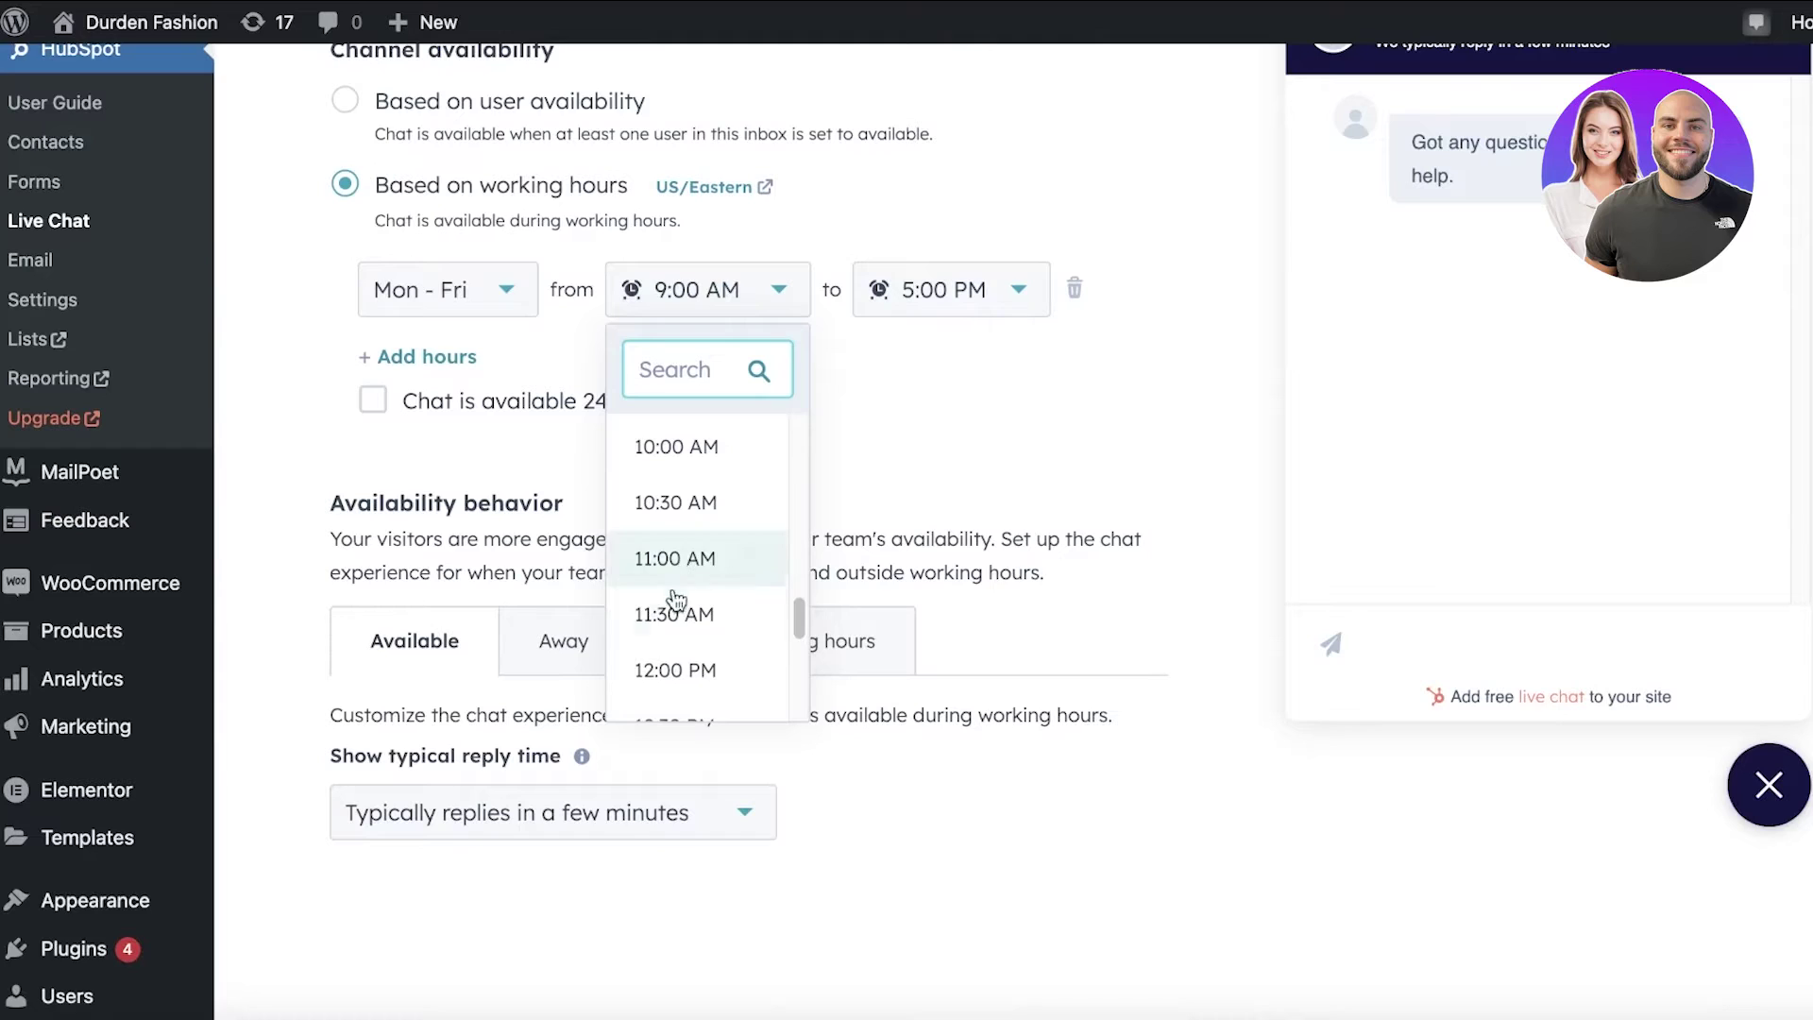
scroll(676, 597, down, 3)
scroll(680, 469, up, 3)
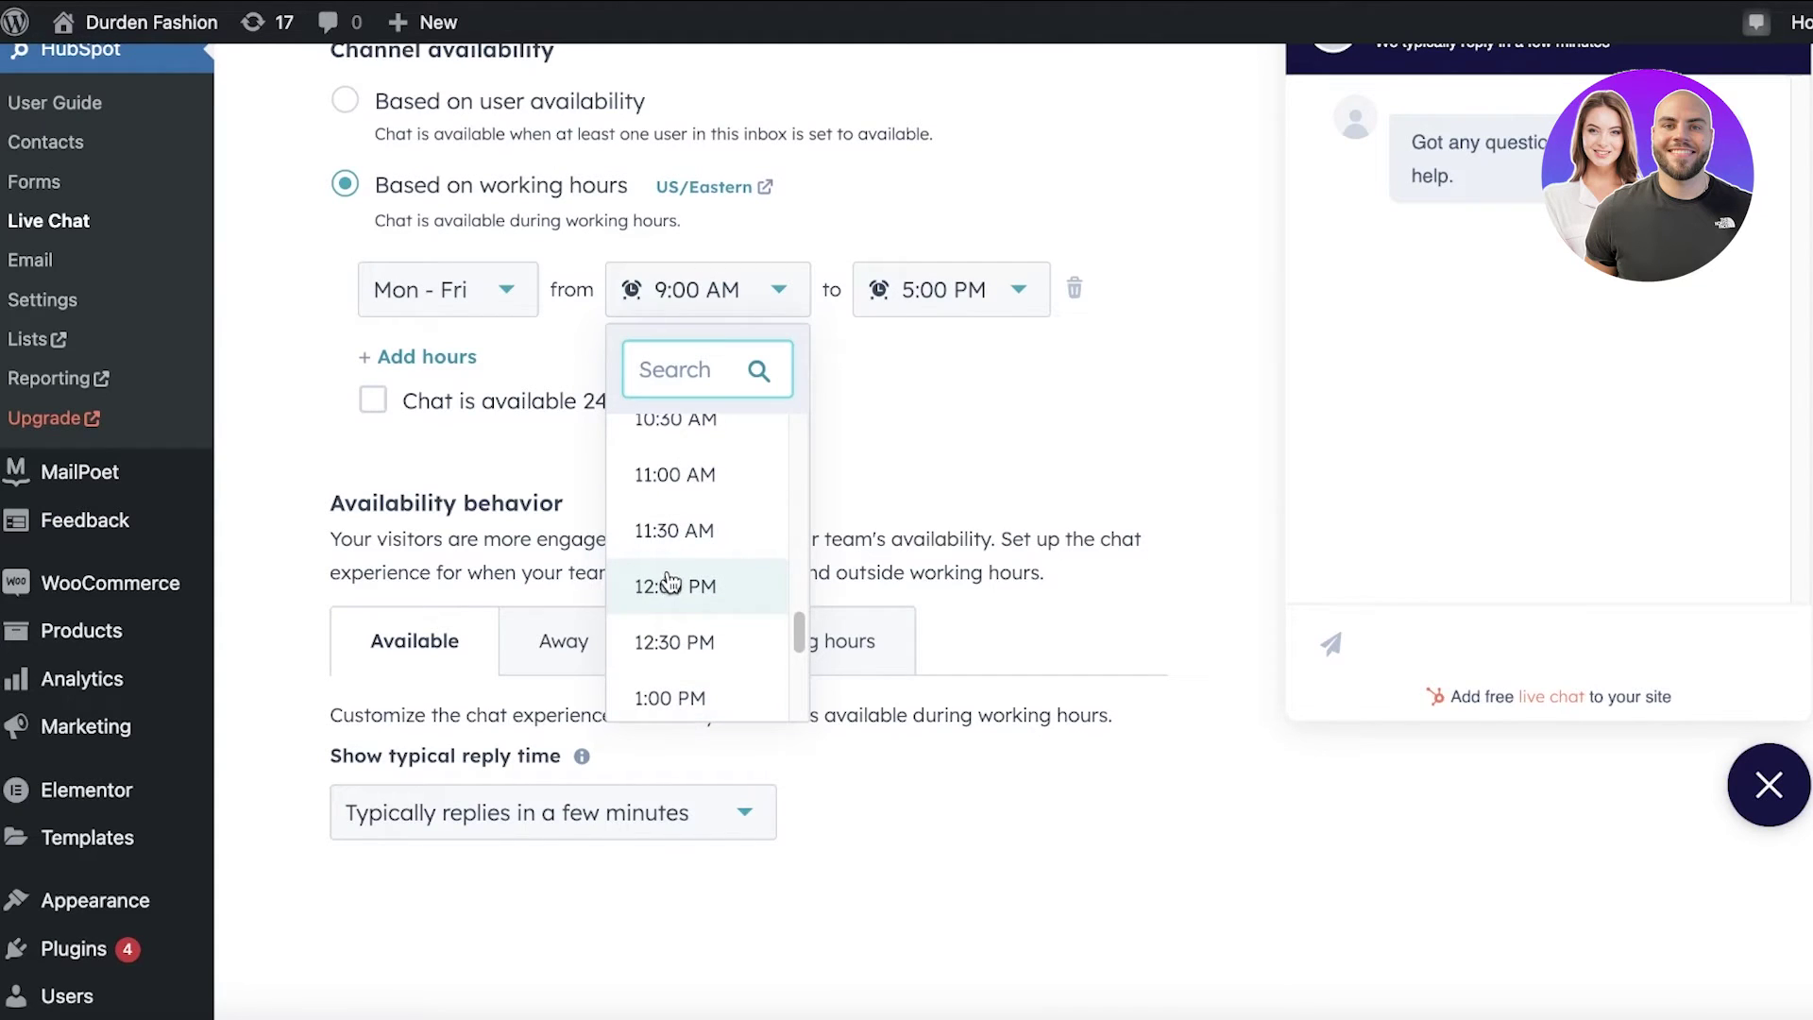
click(670, 583)
click(944, 289)
scroll(944, 491, down, 5)
scroll(944, 472, down, 8)
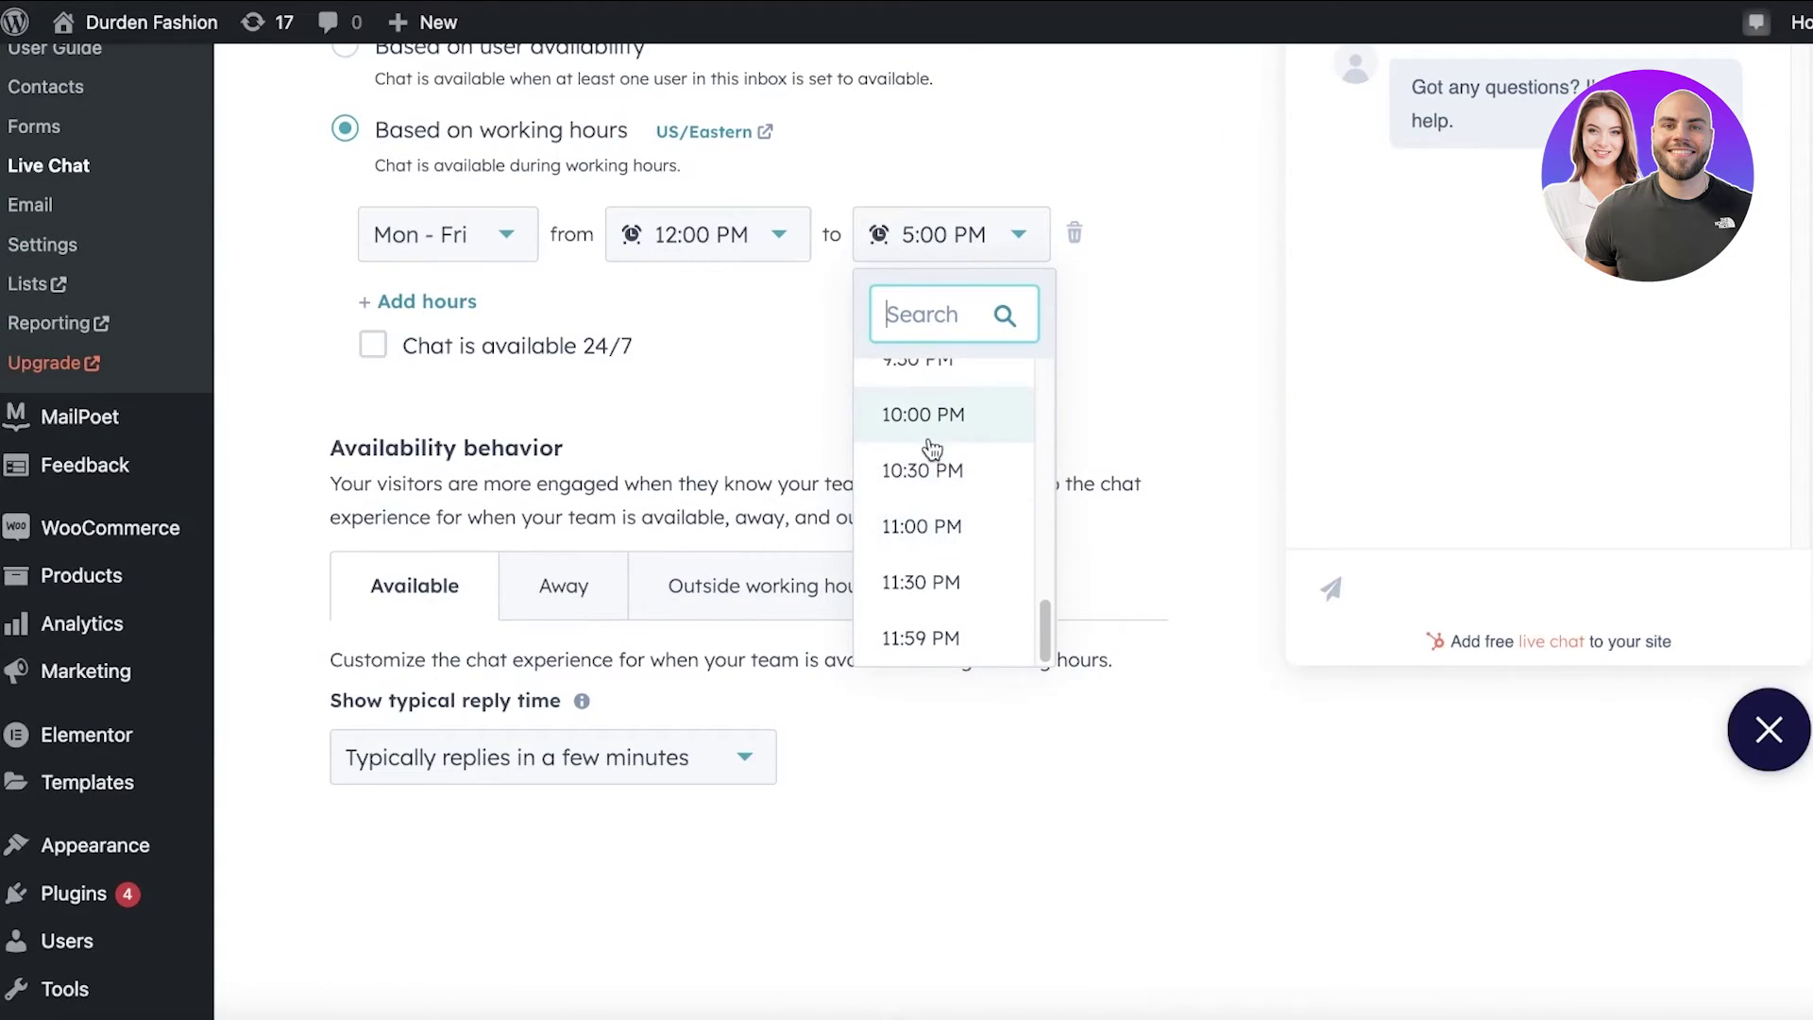
click(930, 440)
scroll(1166, 346, up, 5)
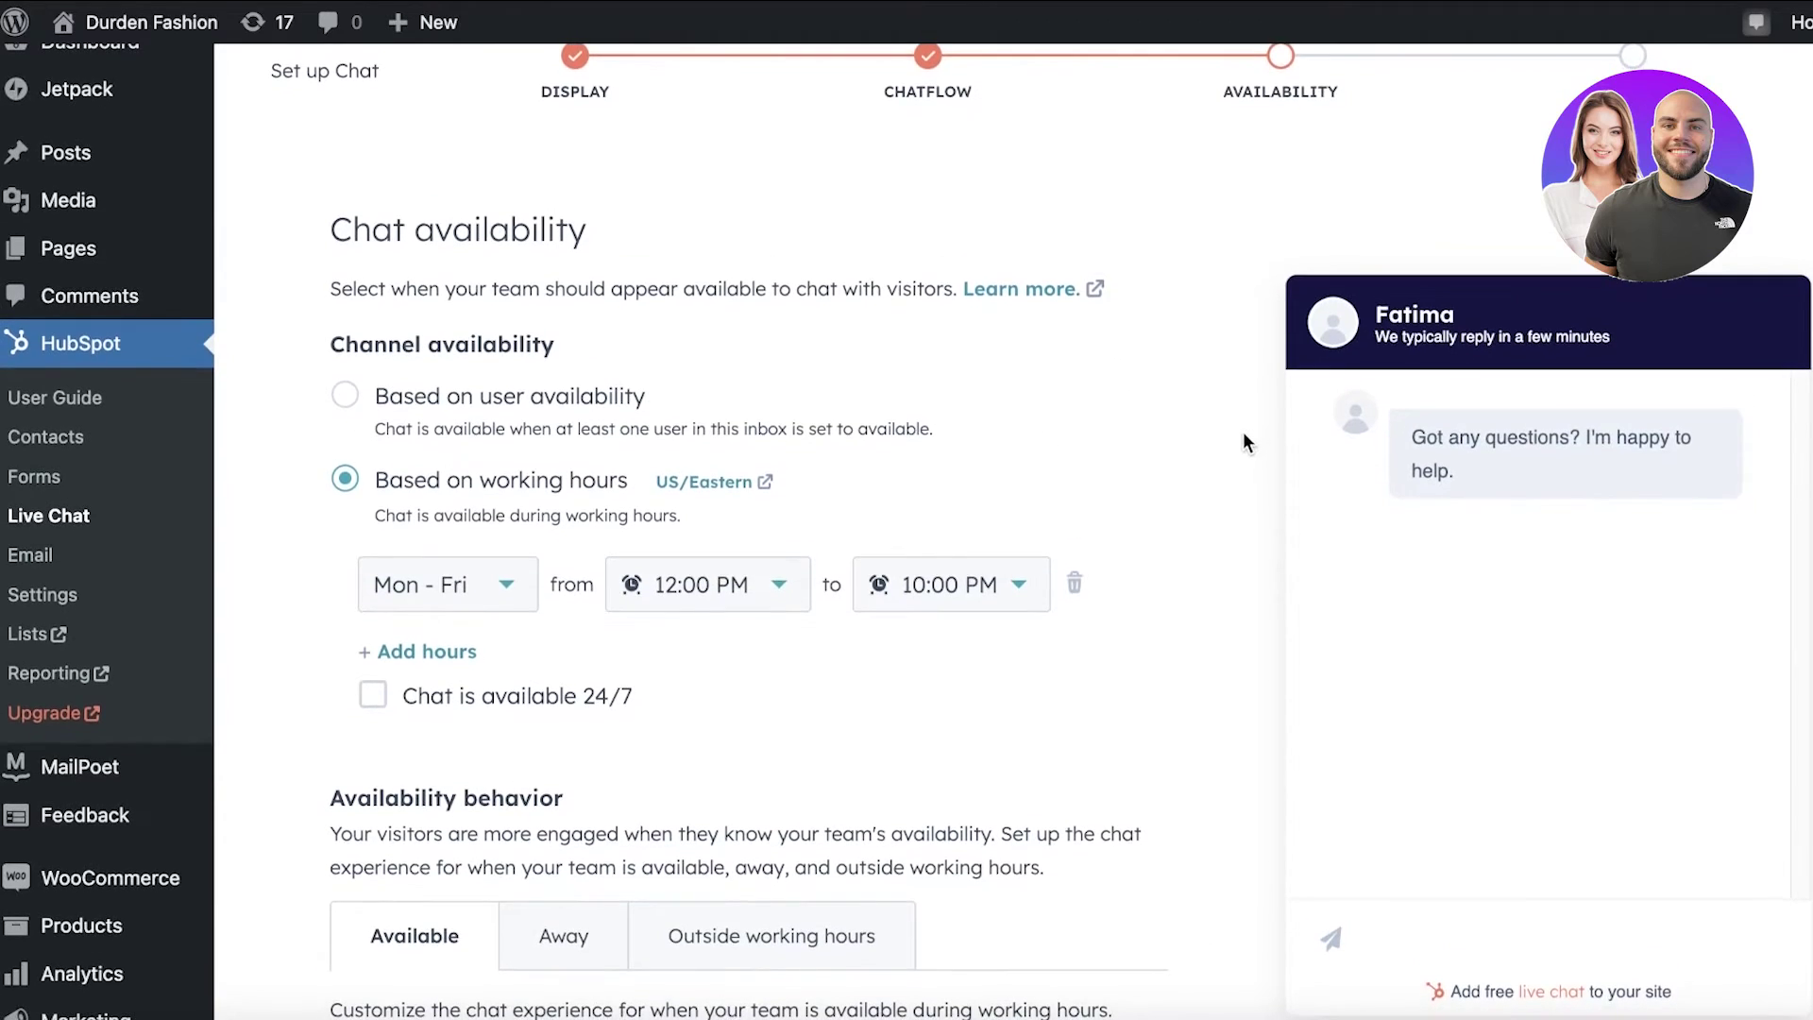
scroll(841, 469, down, 5)
scroll(723, 394, up, 4)
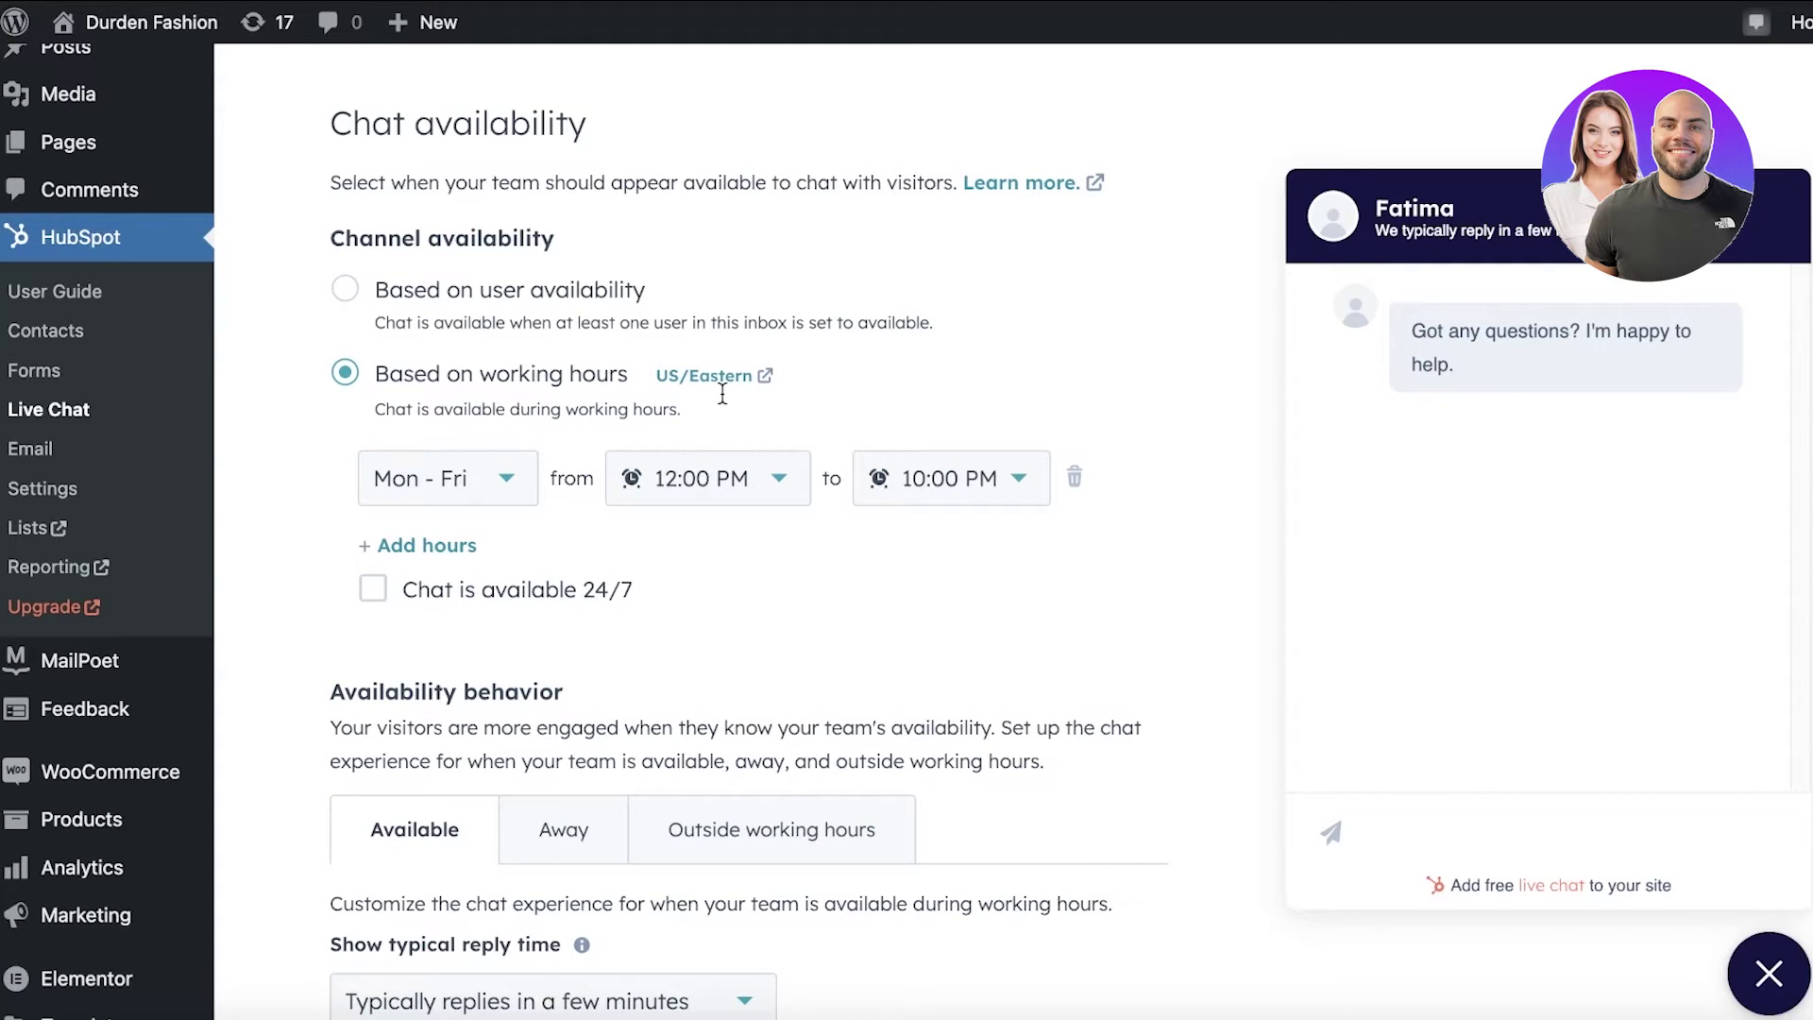
scroll(722, 393, down, 4)
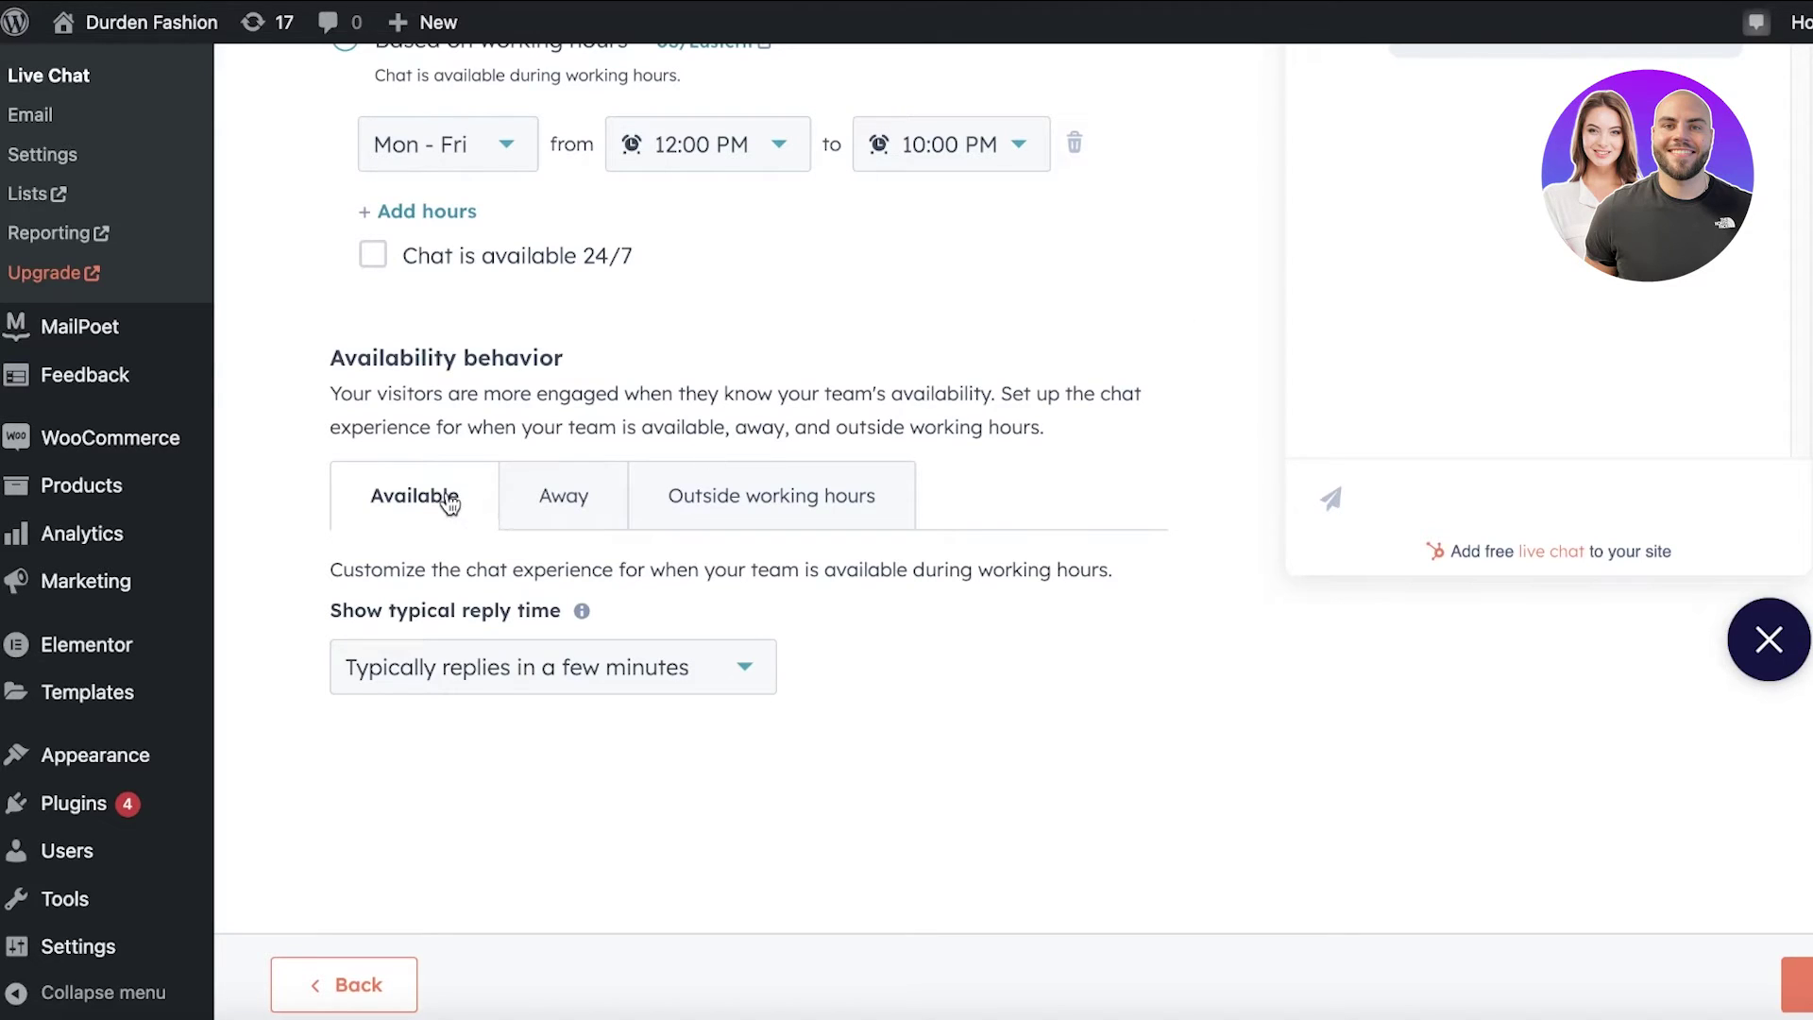
Step: Keep 'Show an away message' as the chat behavior when away
scroll(477, 673, up, 5)
scroll(478, 680, down, 5)
click(482, 669)
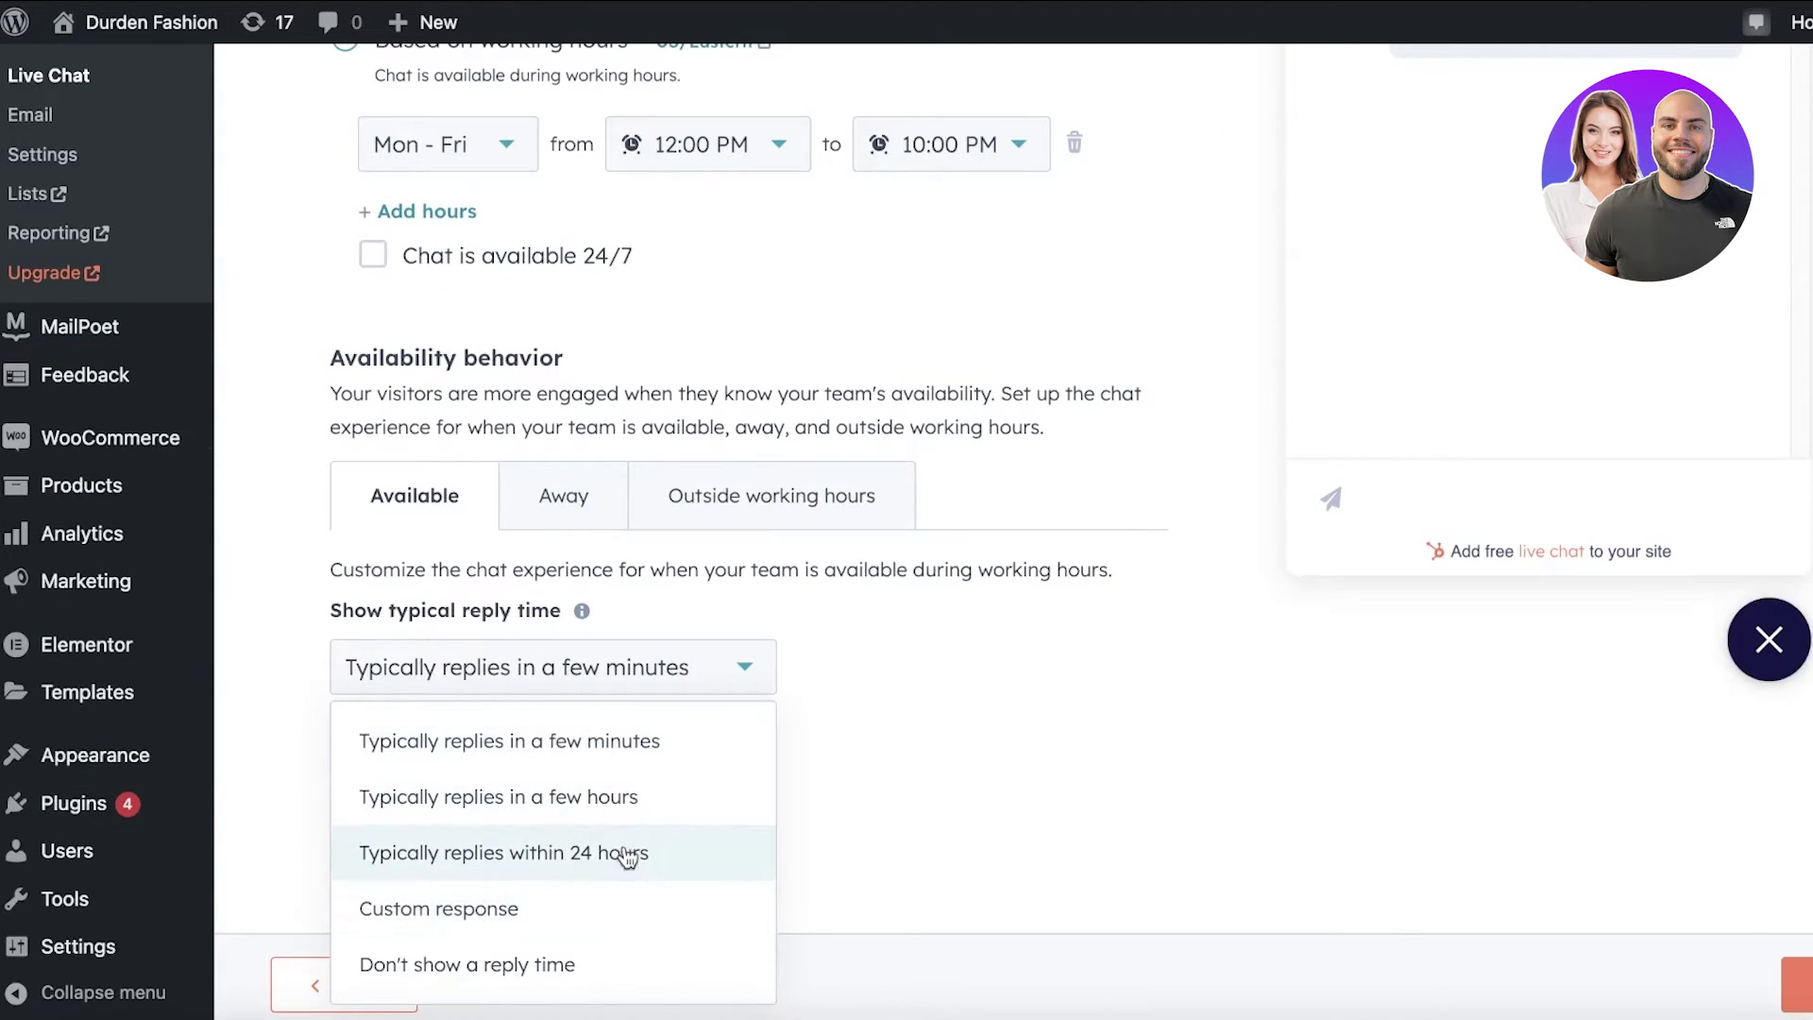
click(593, 508)
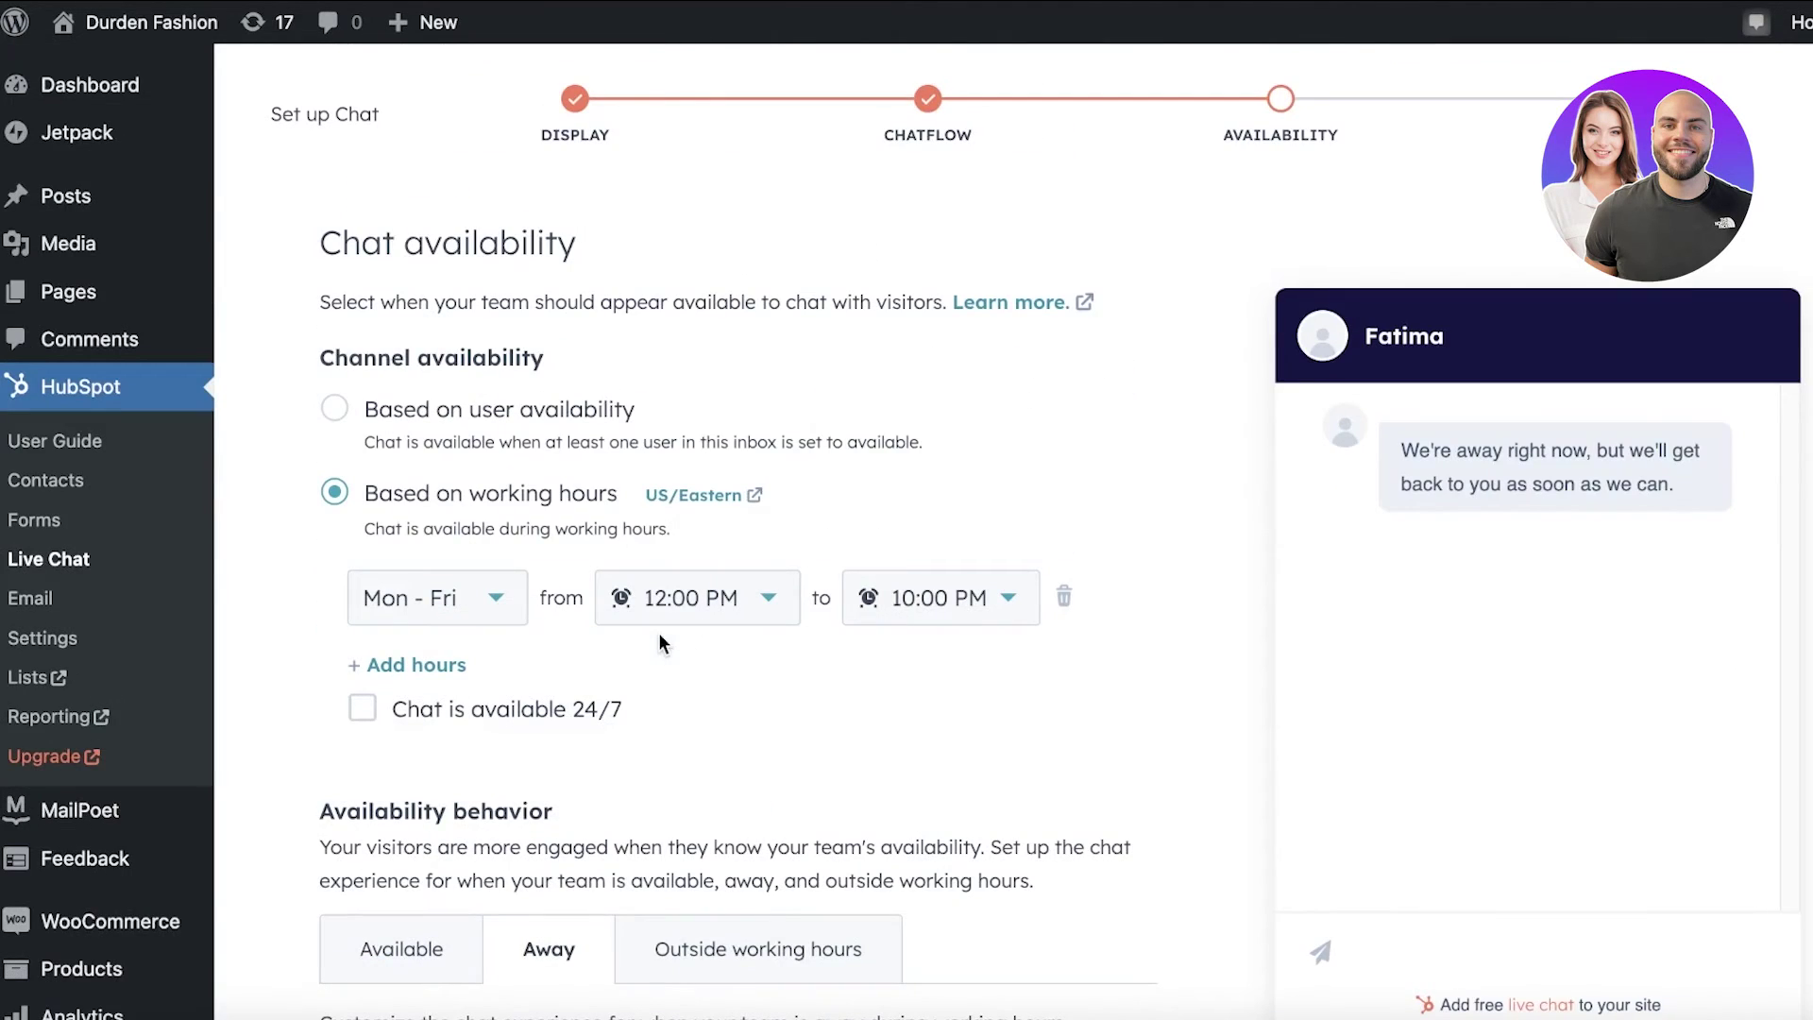
click(661, 650)
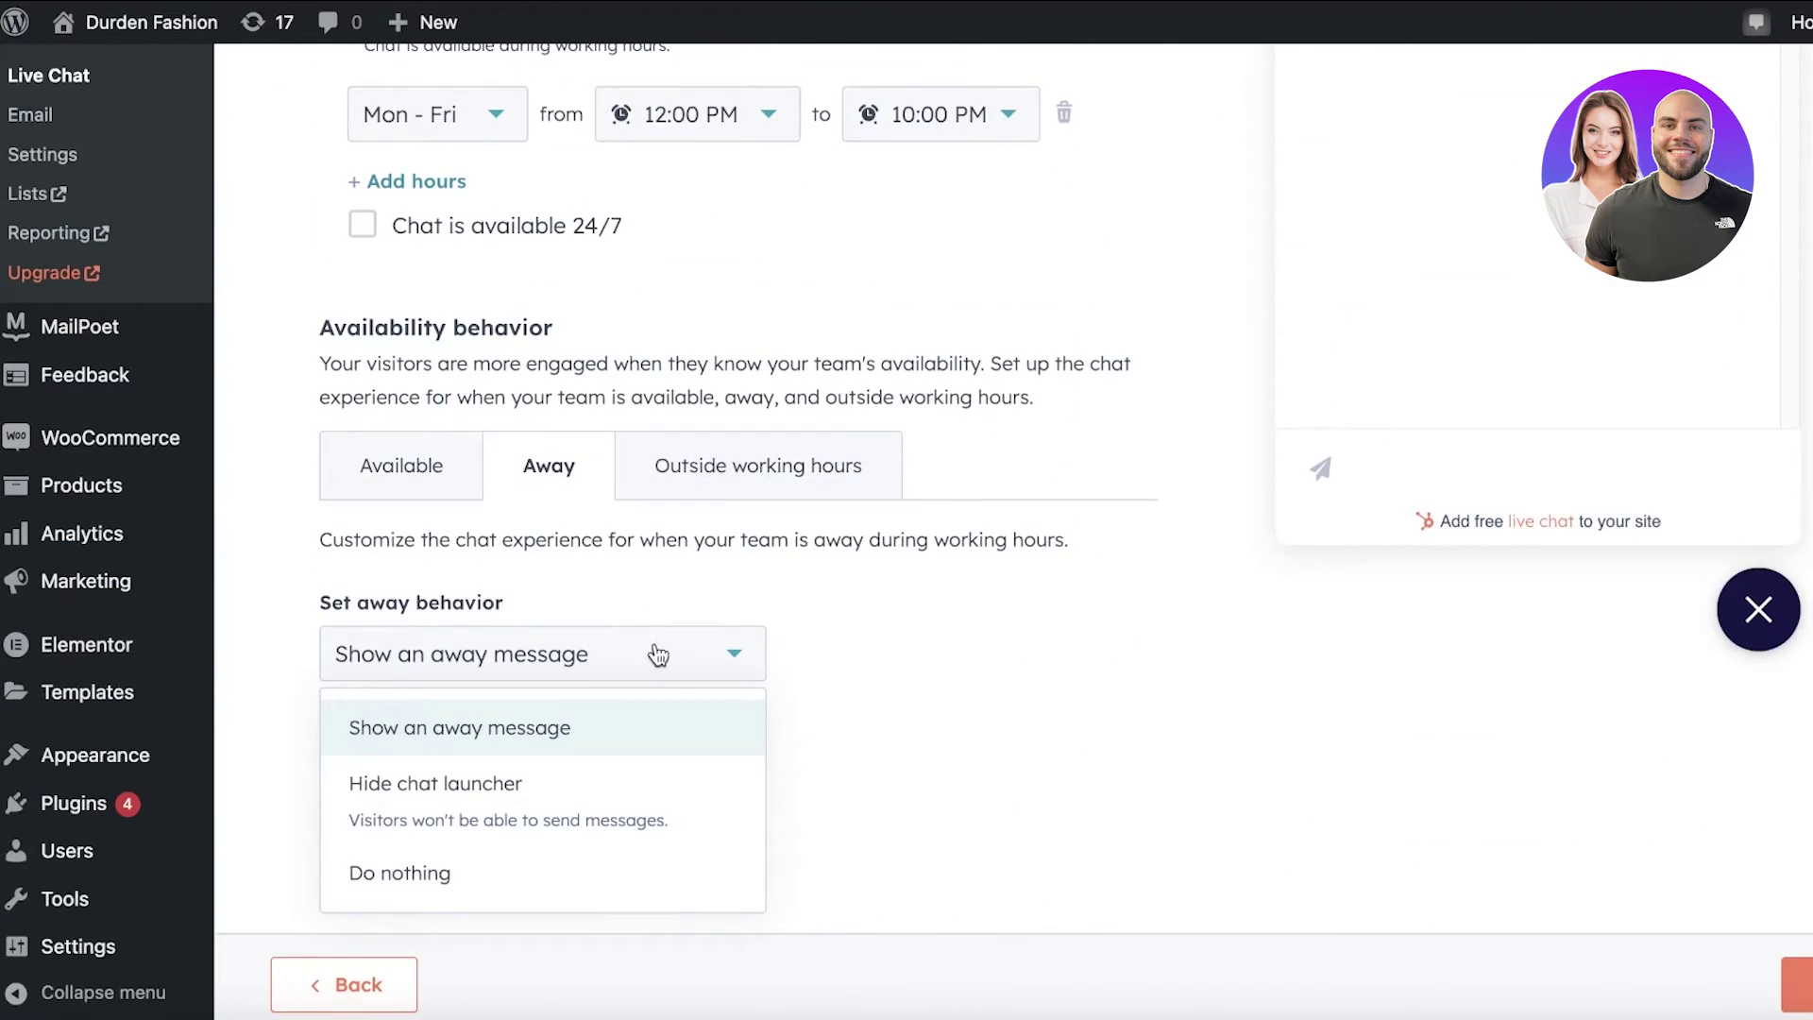
click(826, 737)
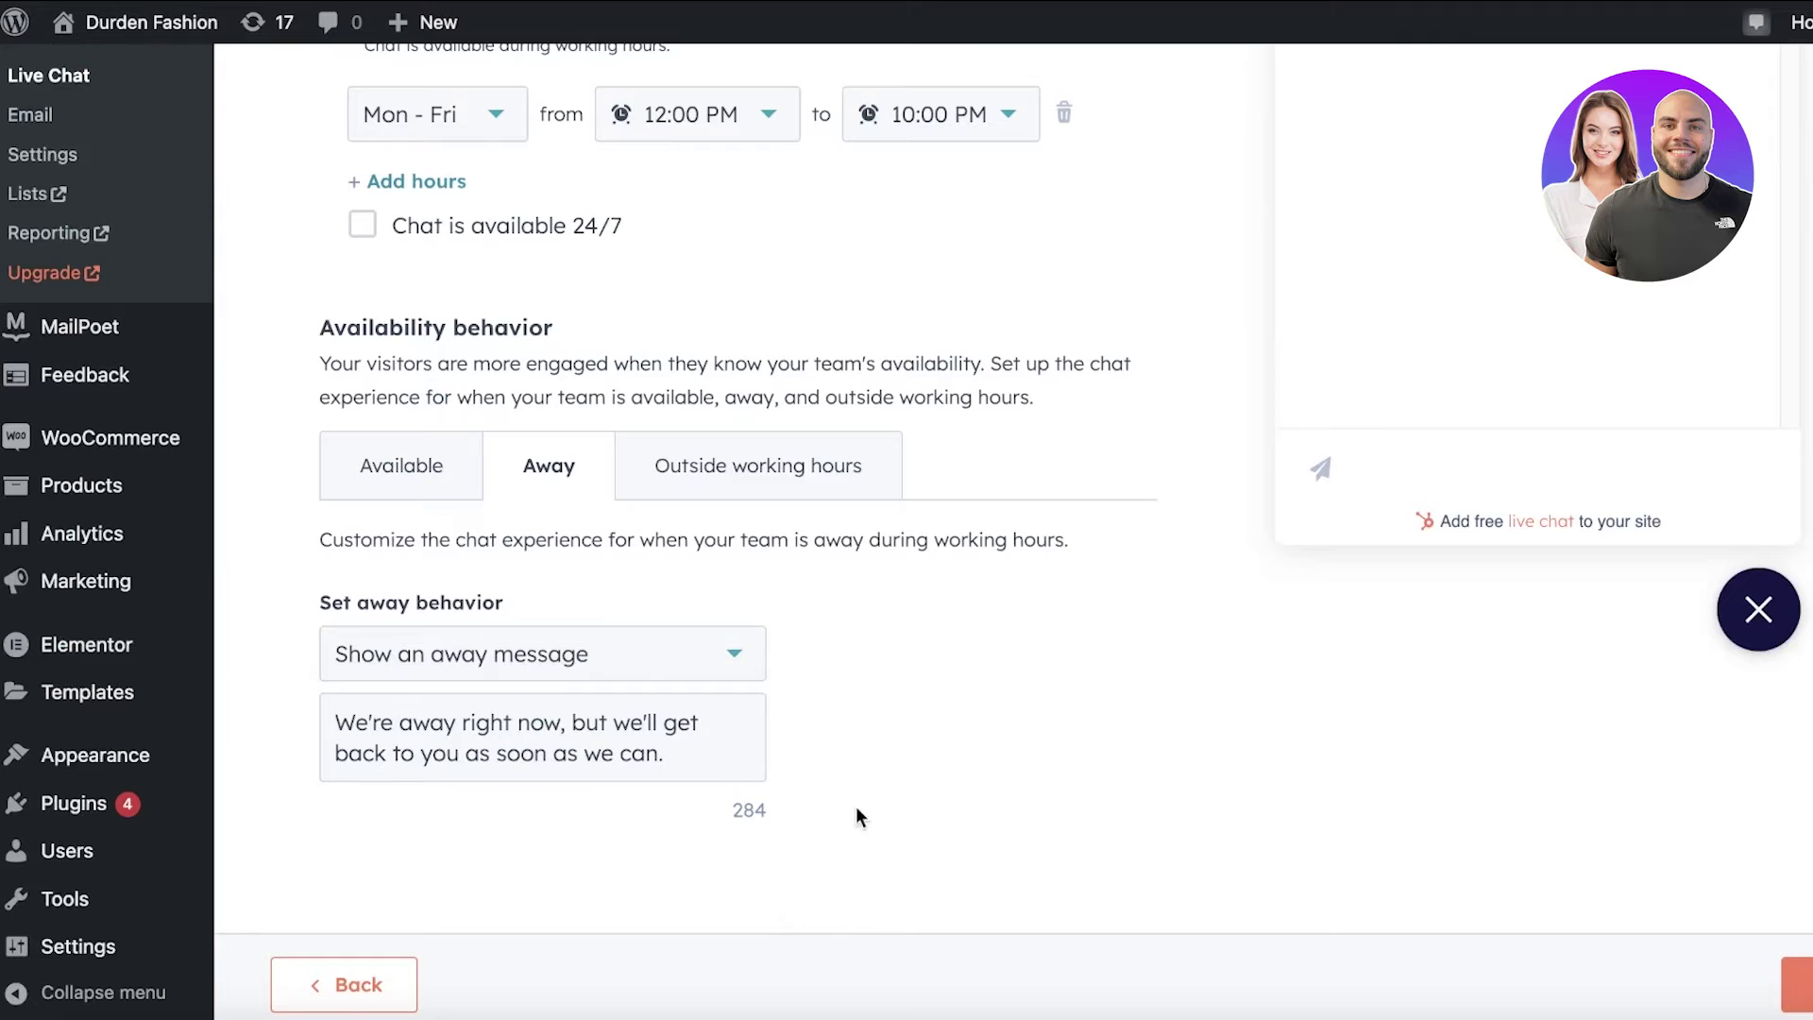
Step: Set outside-working-hours behavior to 'Show an away message' and advance to the Preview step
click(751, 491)
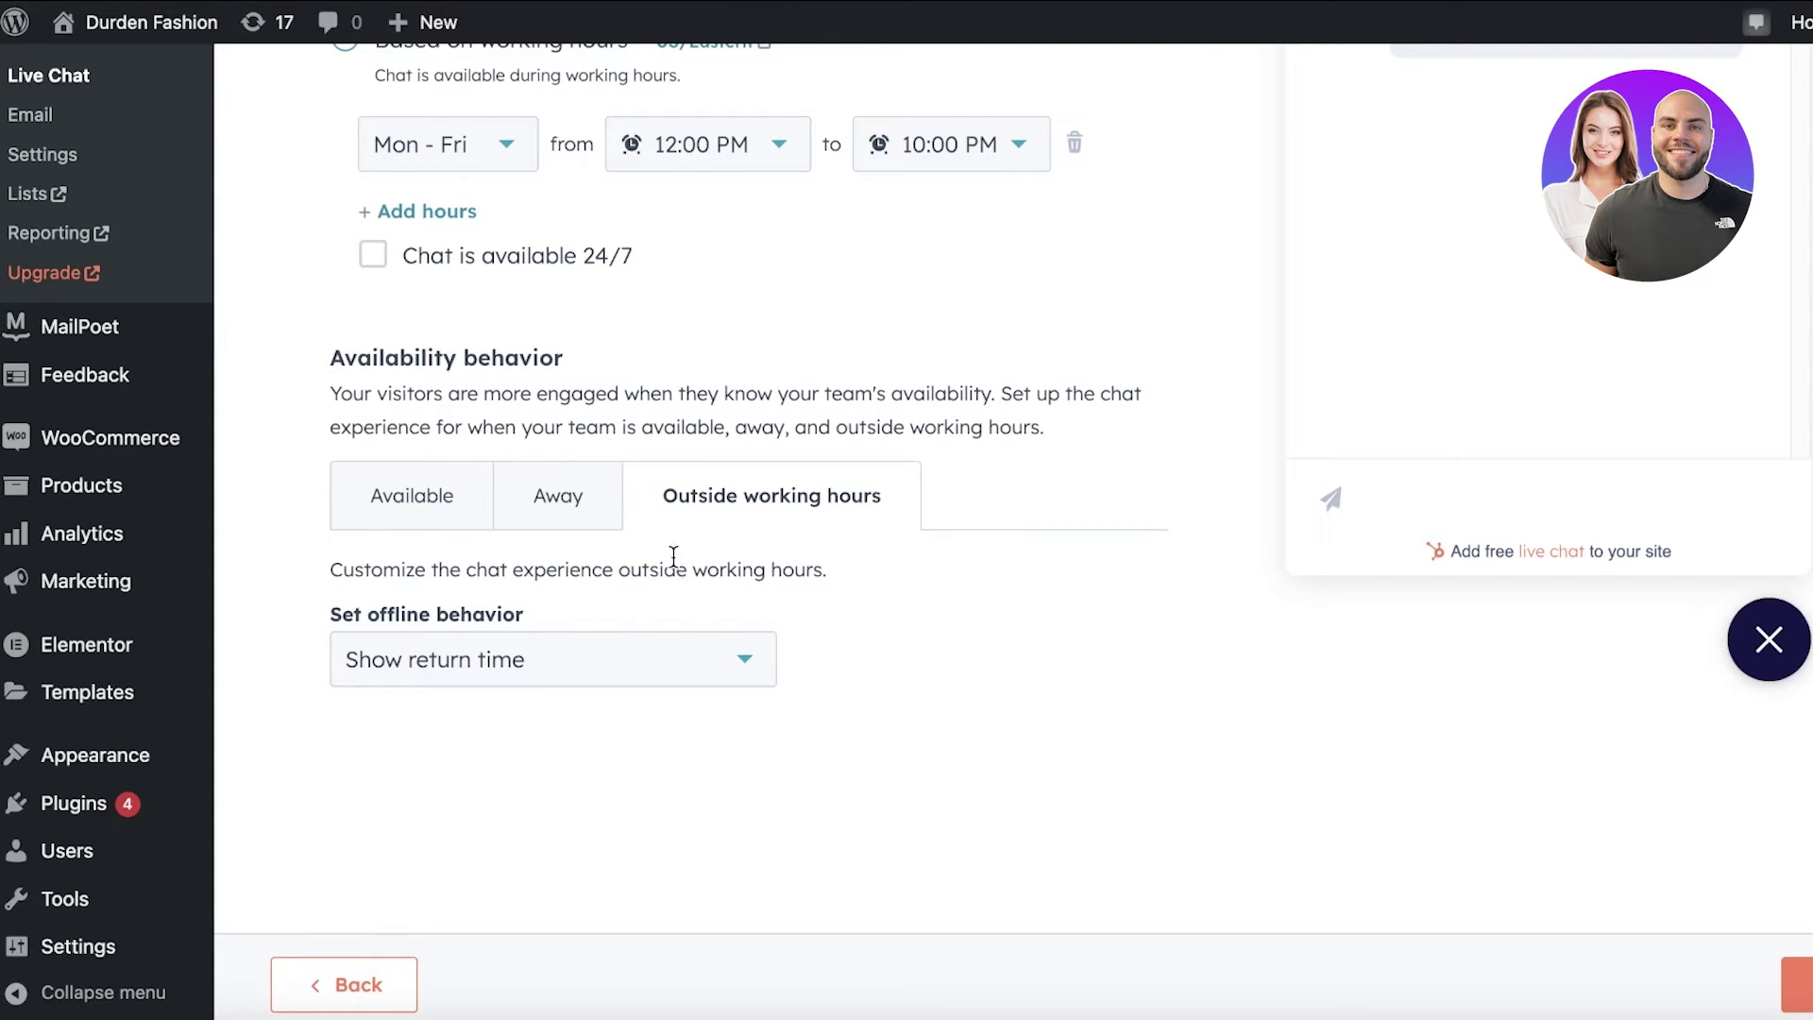
click(535, 659)
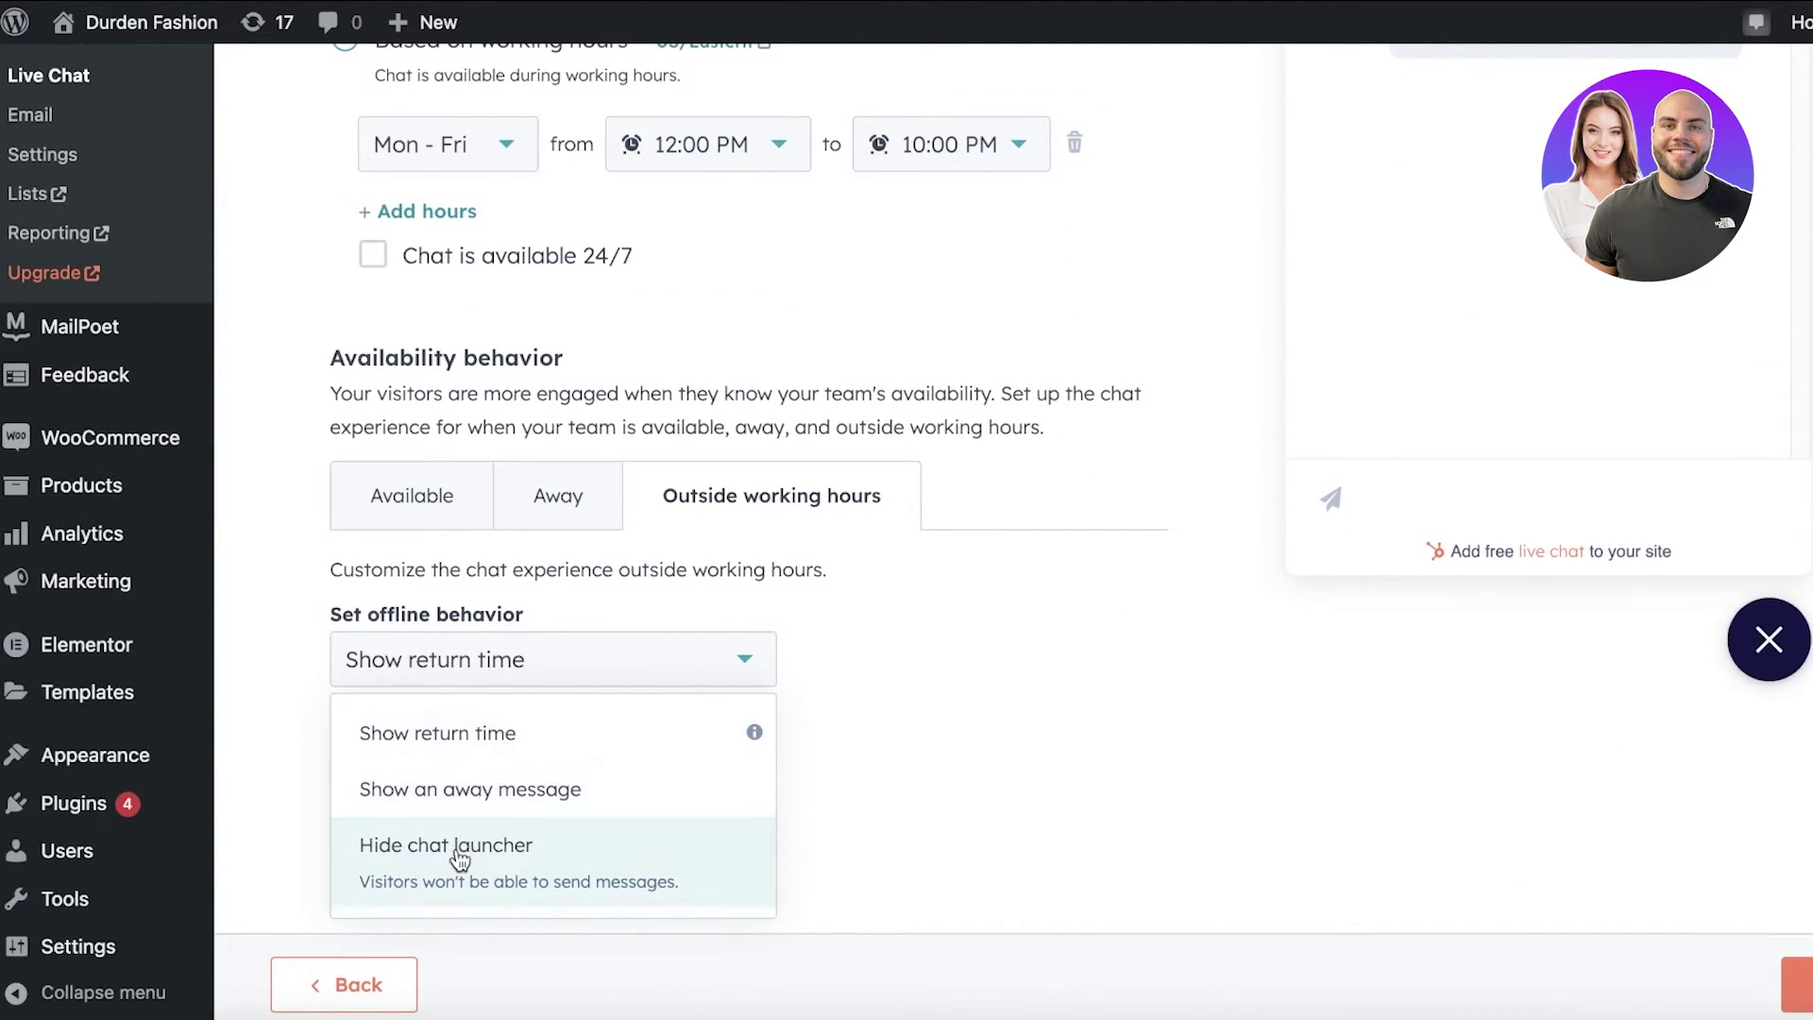
click(449, 789)
scroll(932, 563, up, 4)
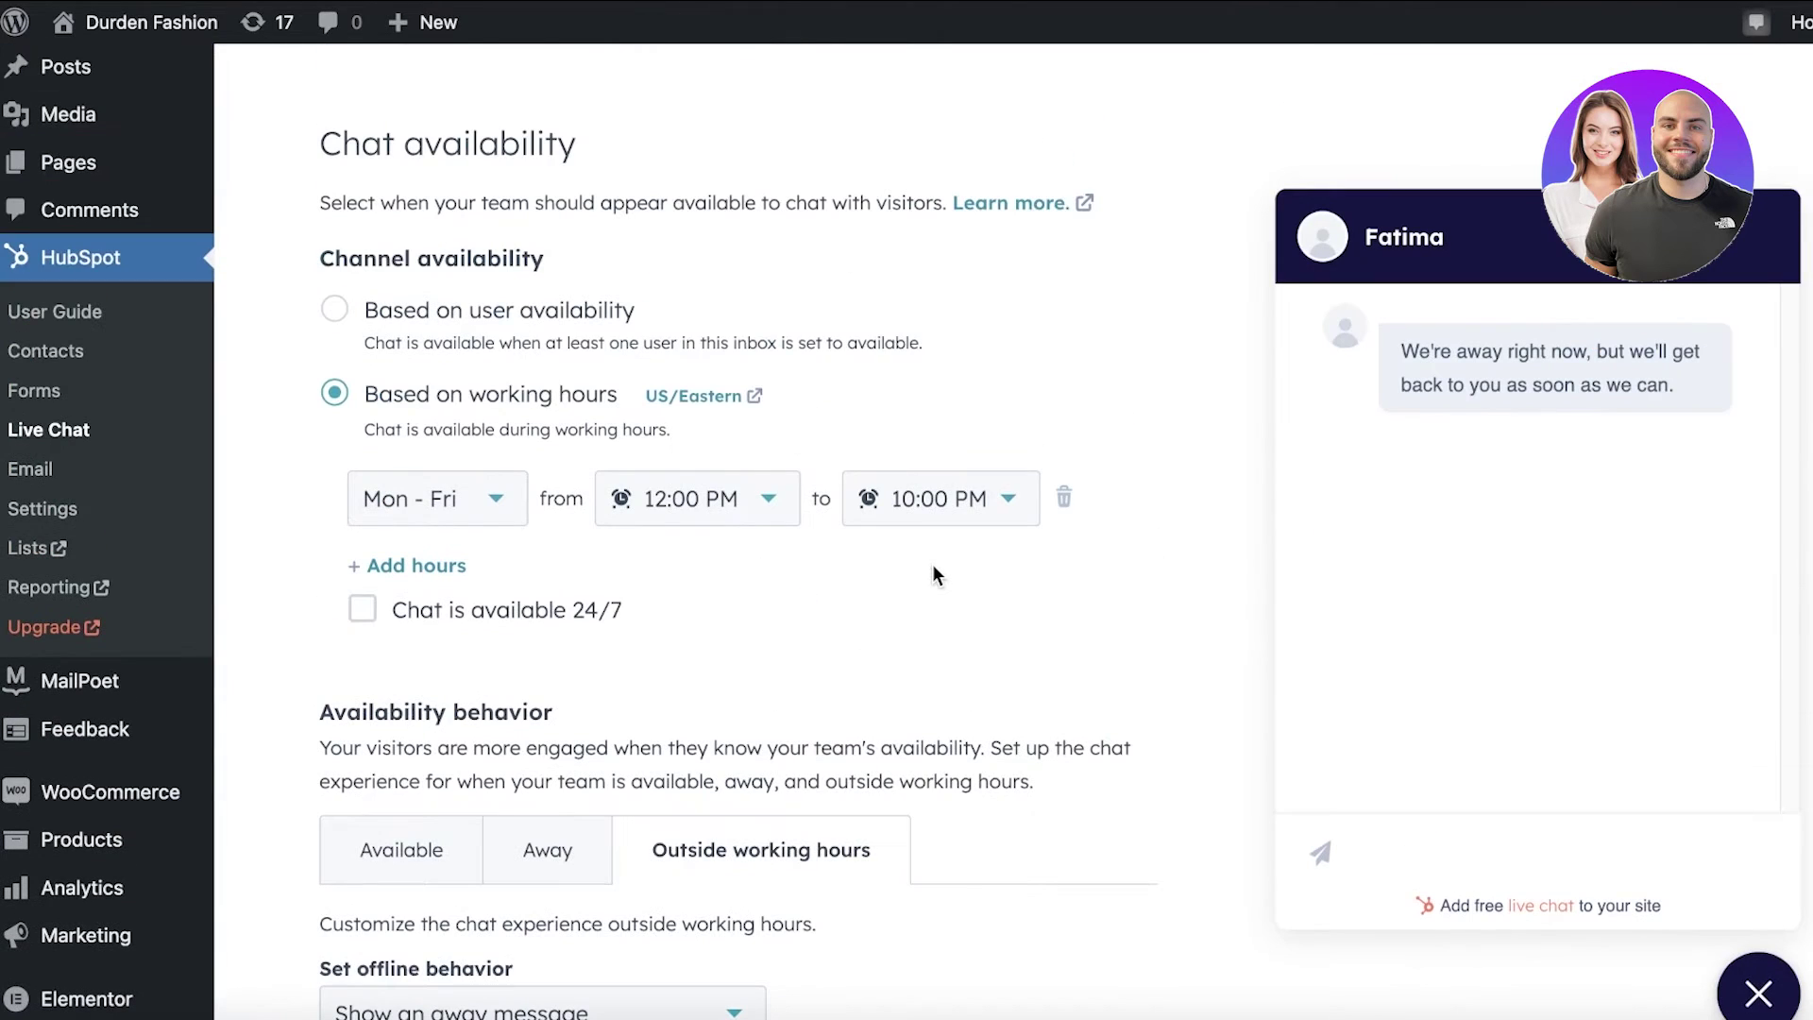
scroll(858, 567, down, 4)
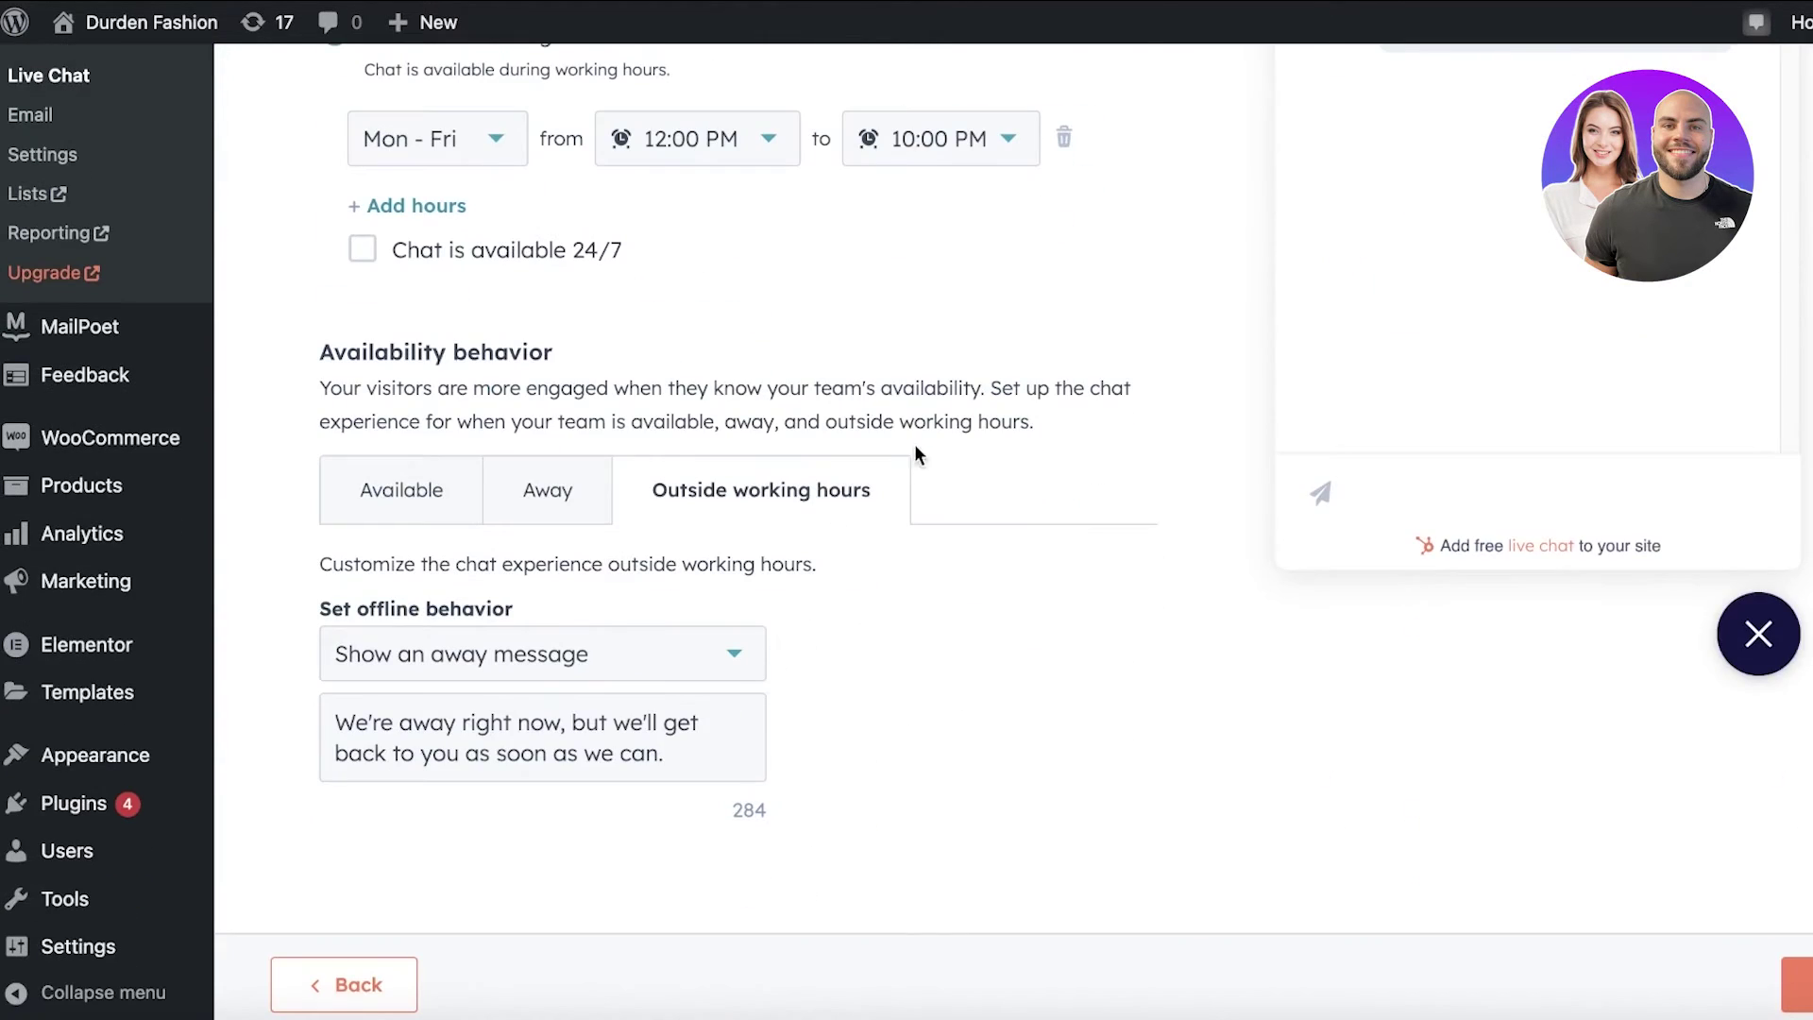
click(1797, 984)
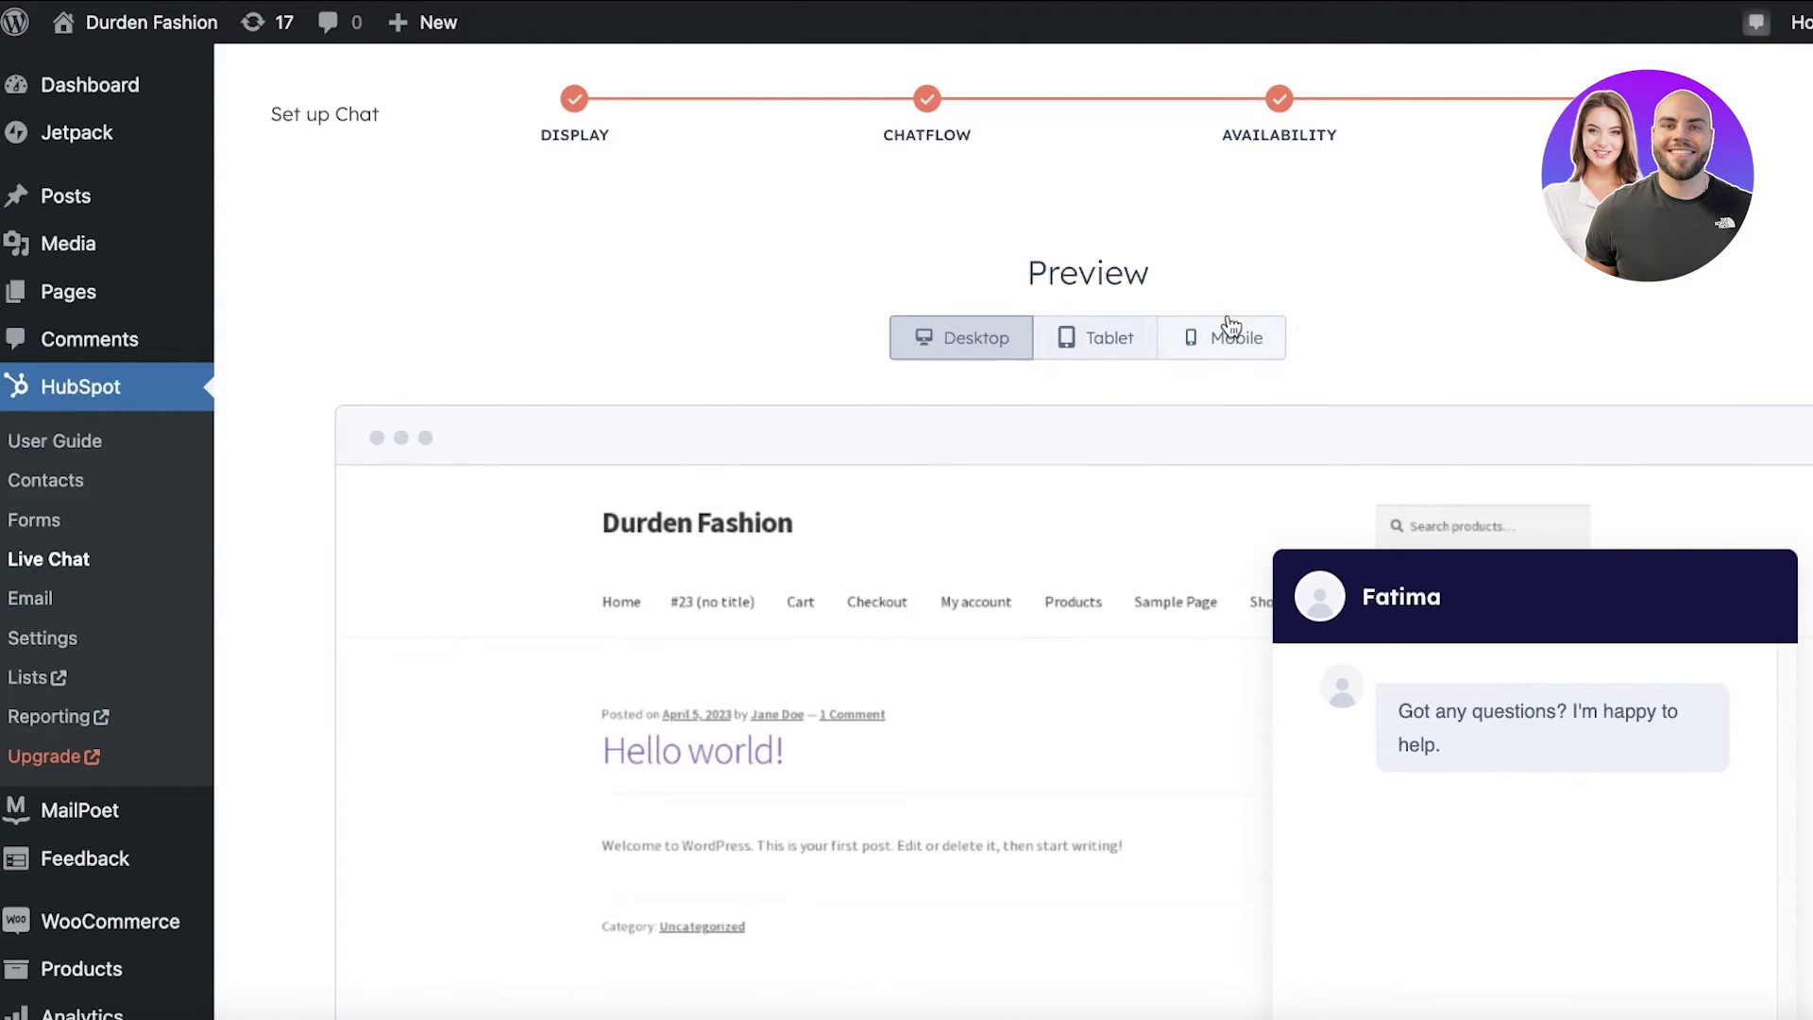
Step: Preview the chat widget at mobile, tablet and desktop sizes
click(1114, 347)
click(1190, 345)
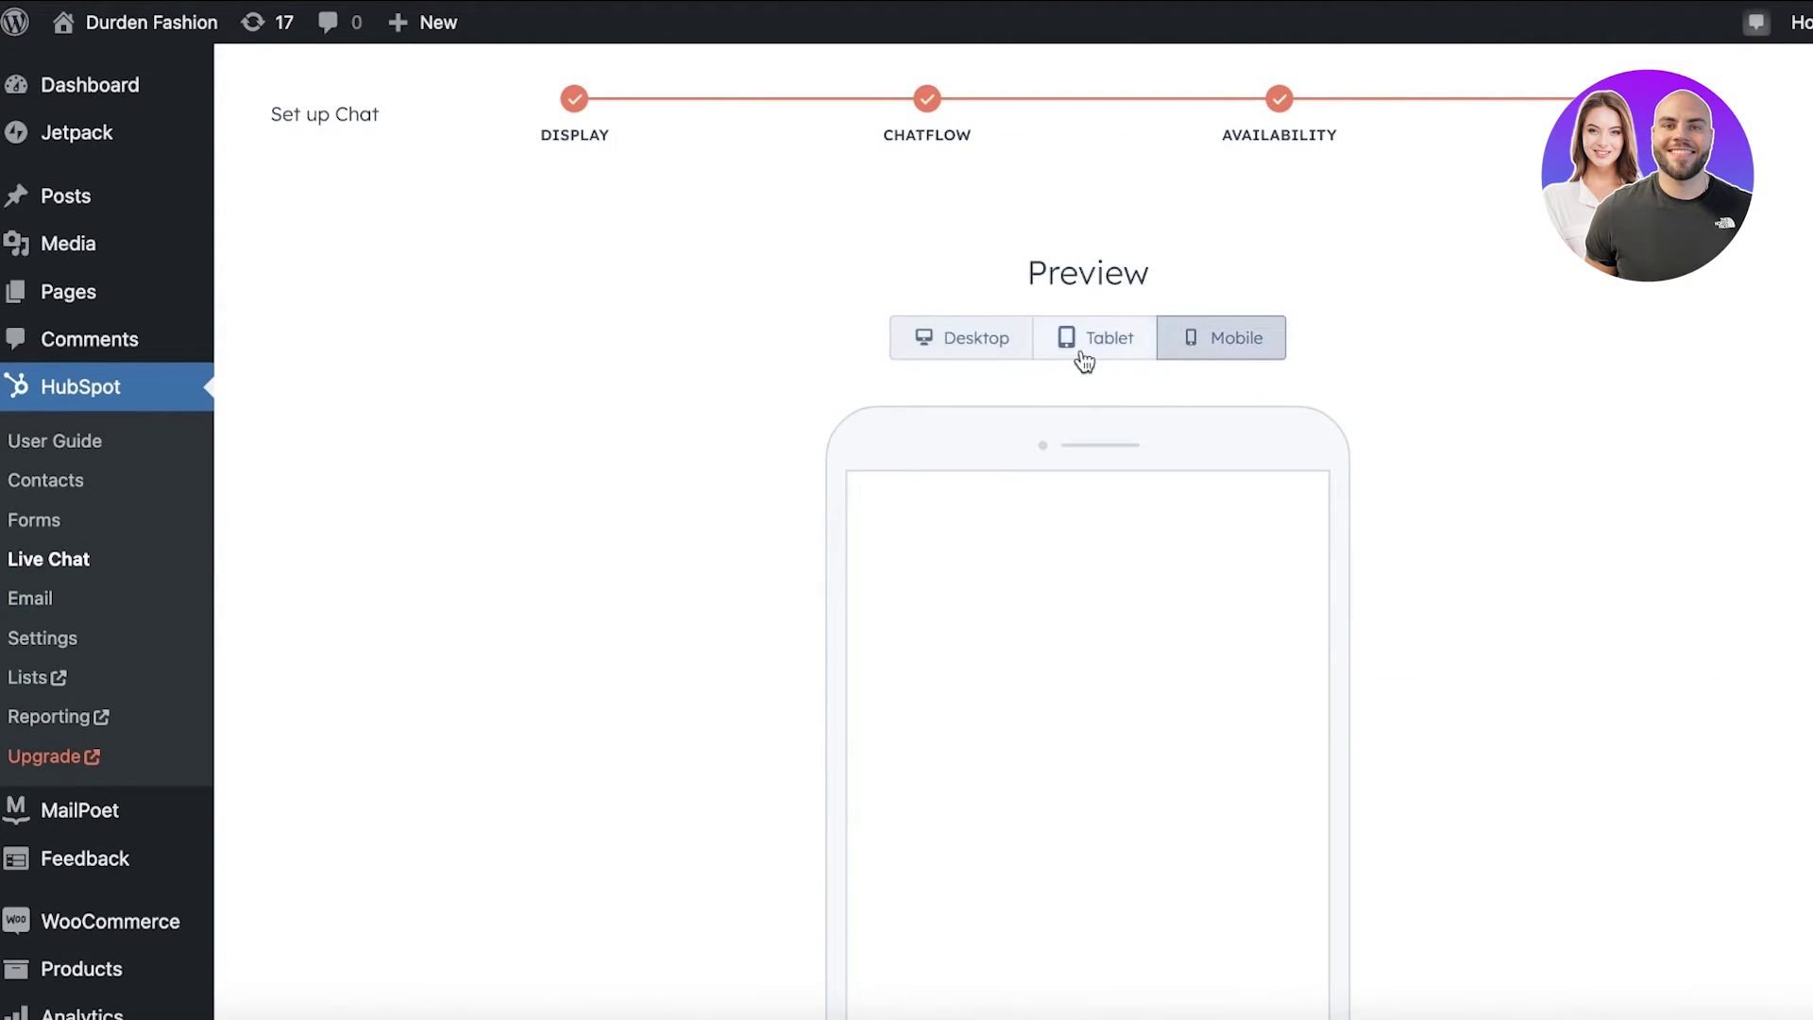
scroll(1095, 397, down, 2)
scroll(1133, 434, down, 4)
scroll(1156, 439, up, 4)
click(1101, 187)
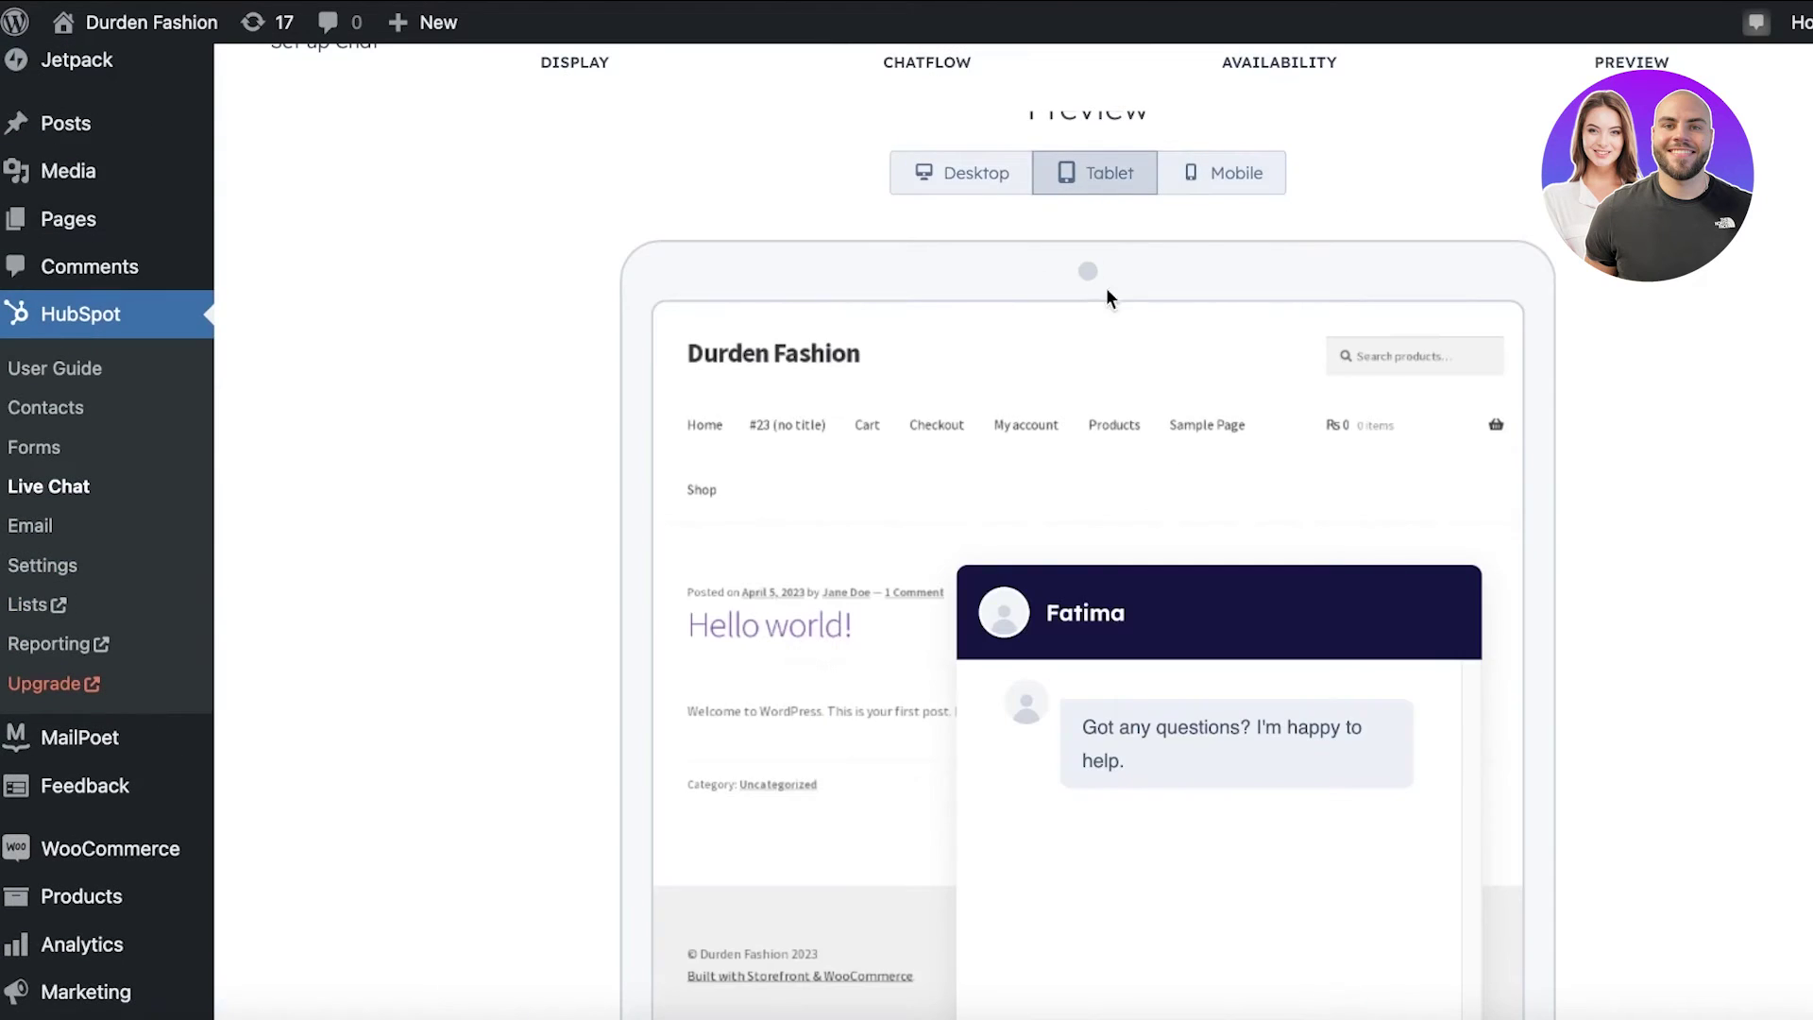
scroll(1100, 331, down, 2)
scroll(1093, 359, up, 2)
click(1004, 270)
scroll(1517, 649, down, 5)
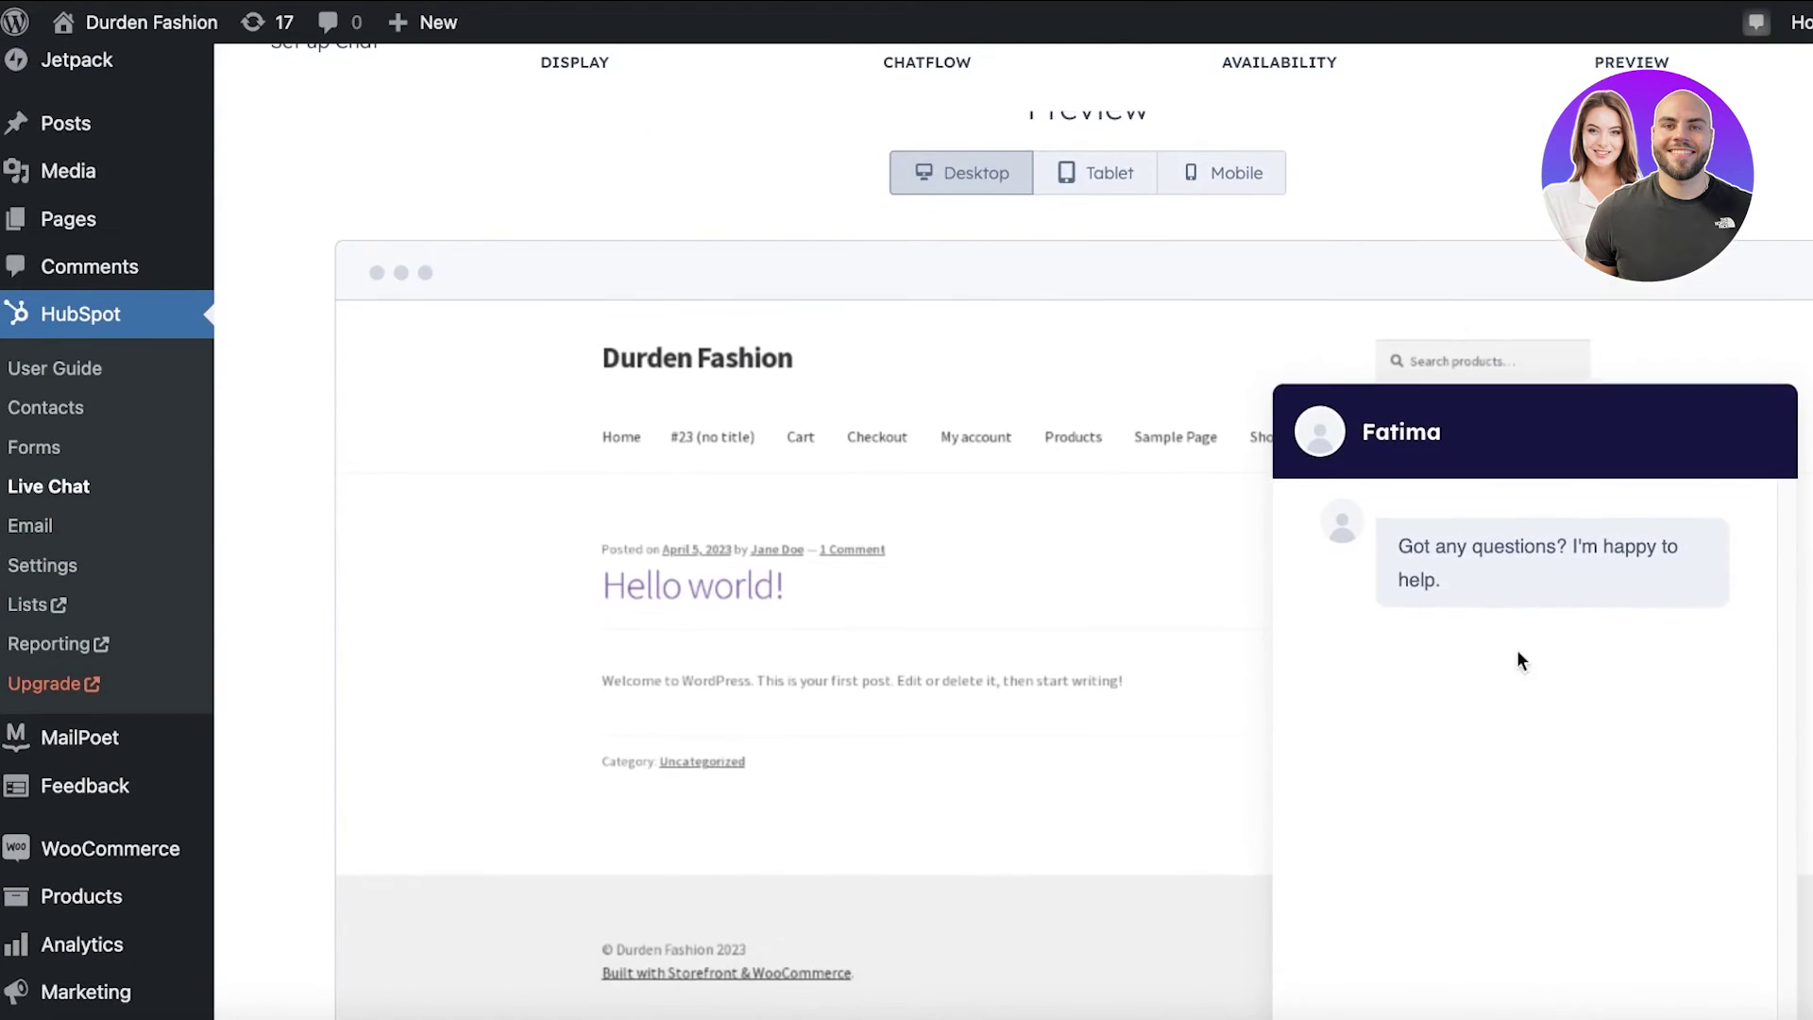
Step: Publish the live chat and close the Hooray confirmation dialog
click(1752, 982)
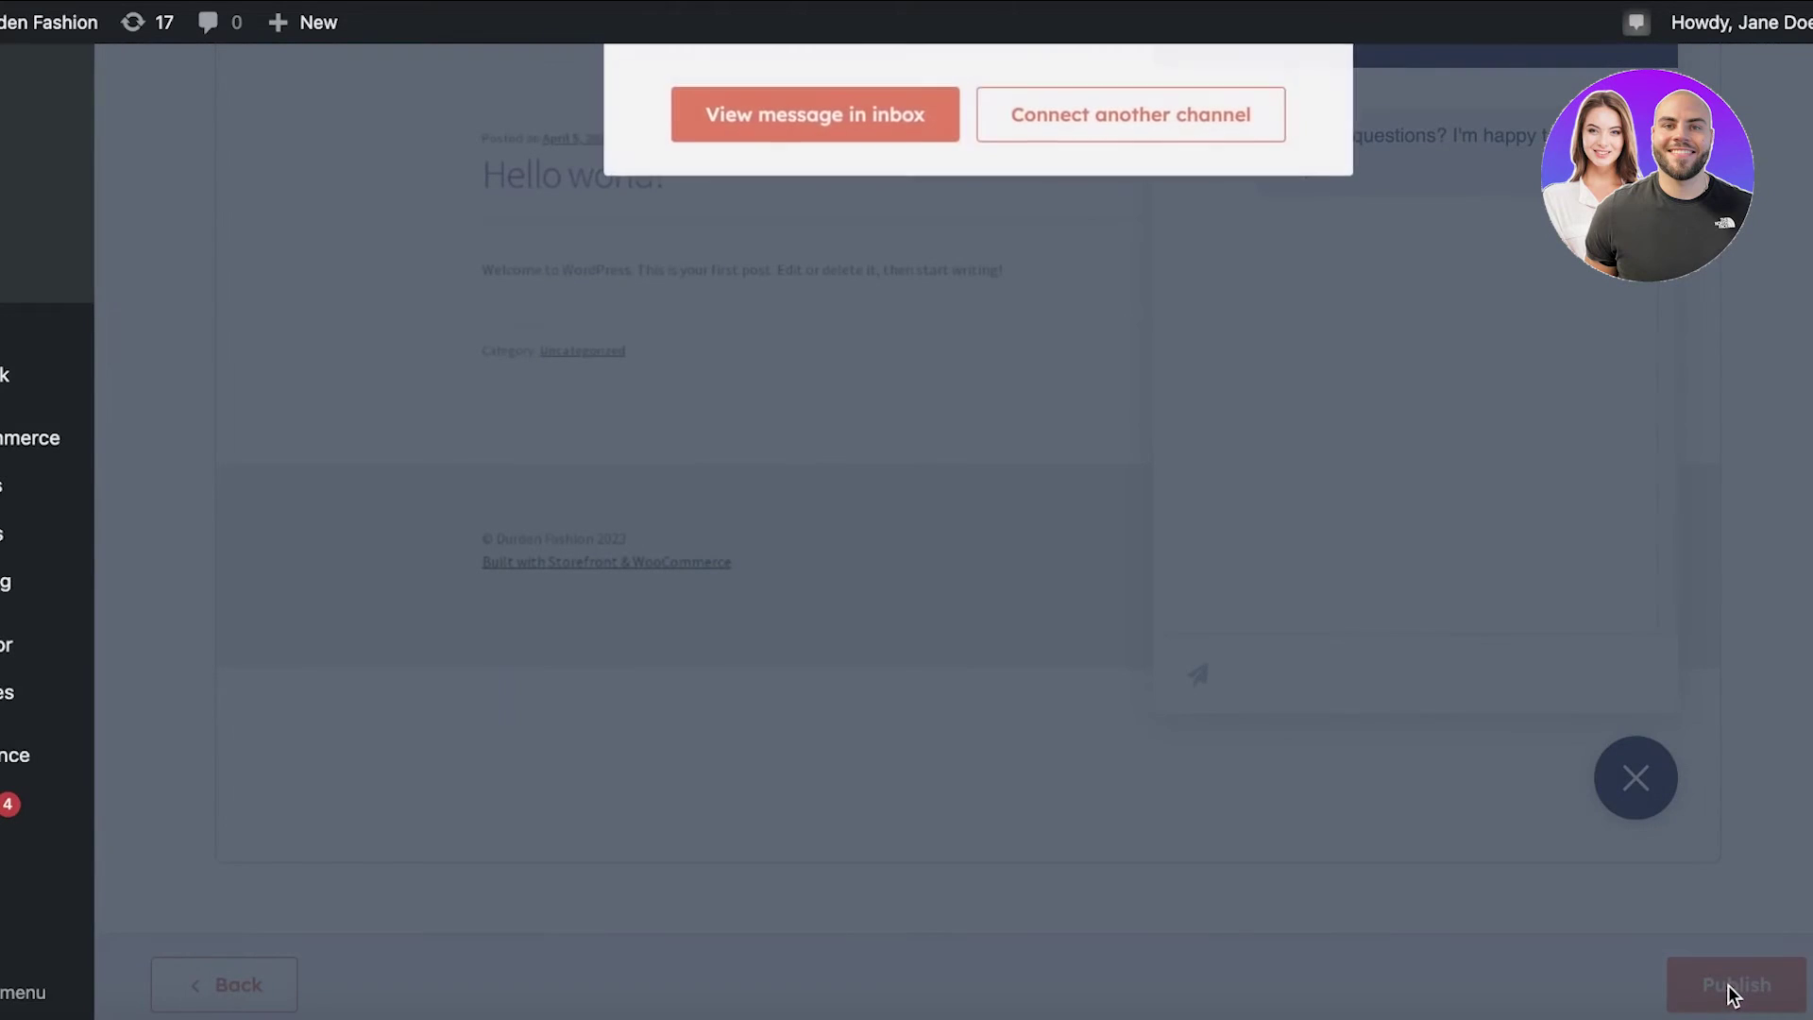
scroll(961, 527, up, 5)
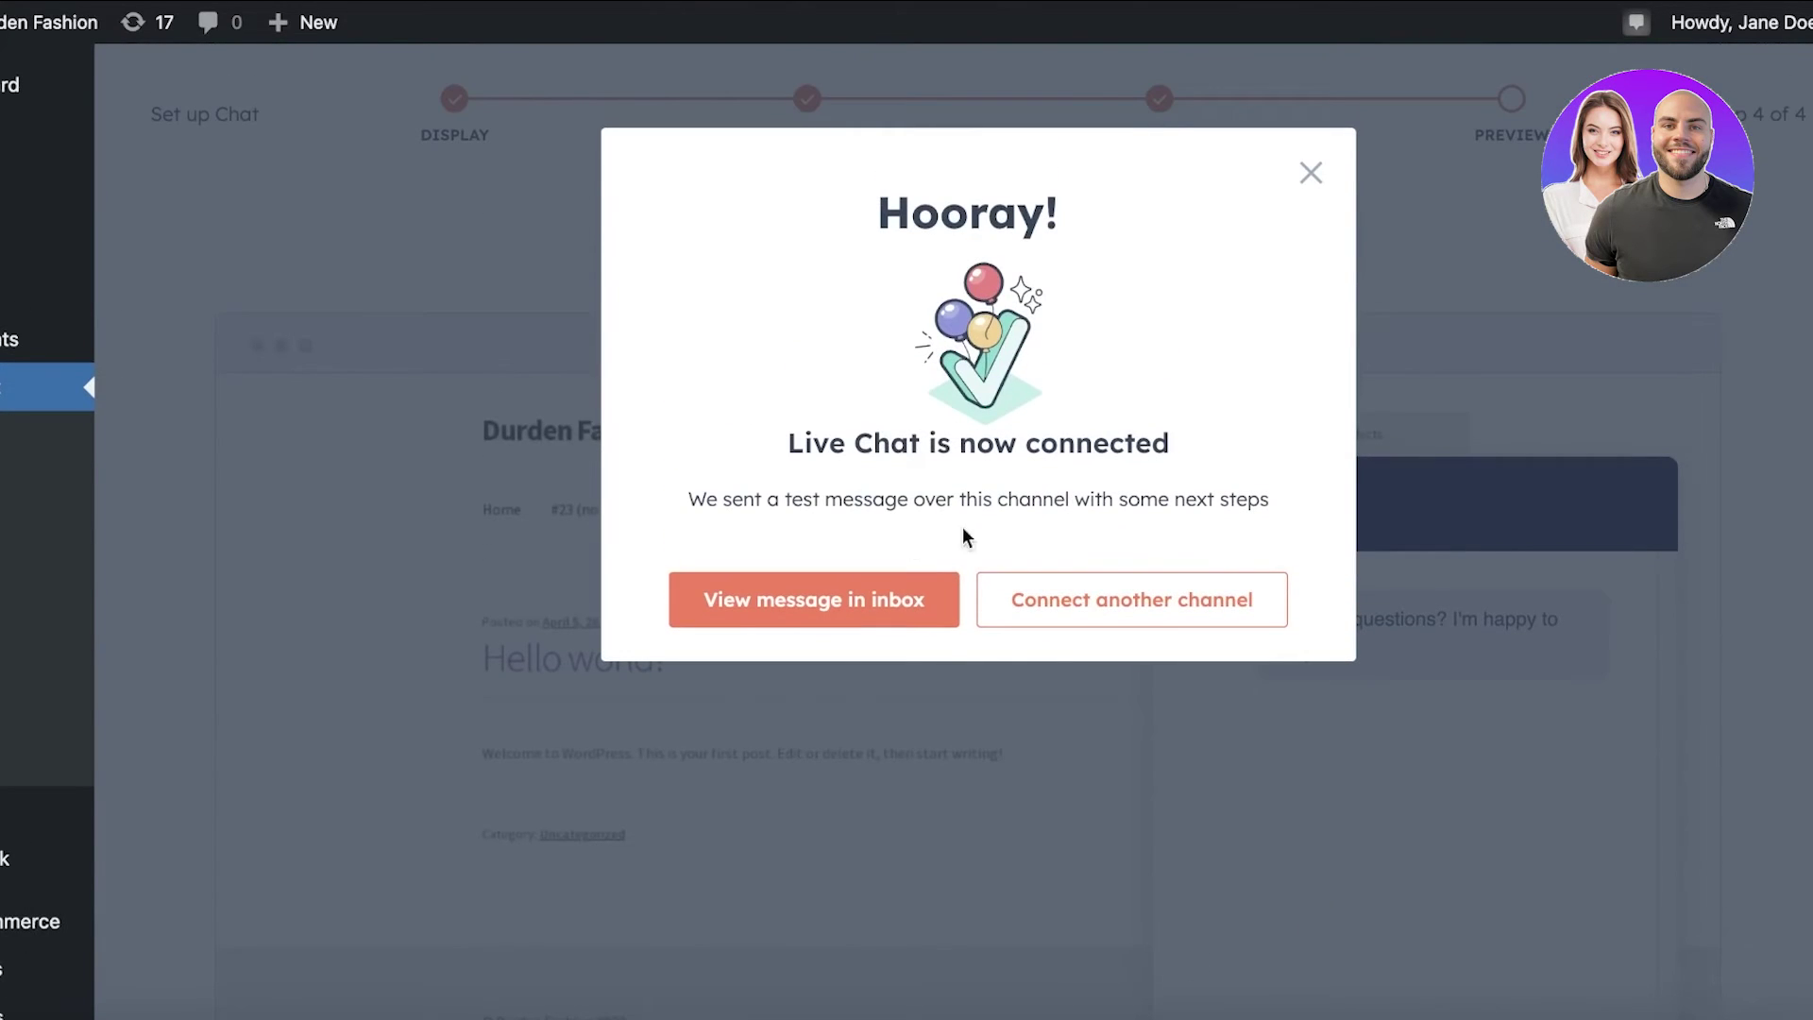
click(1290, 176)
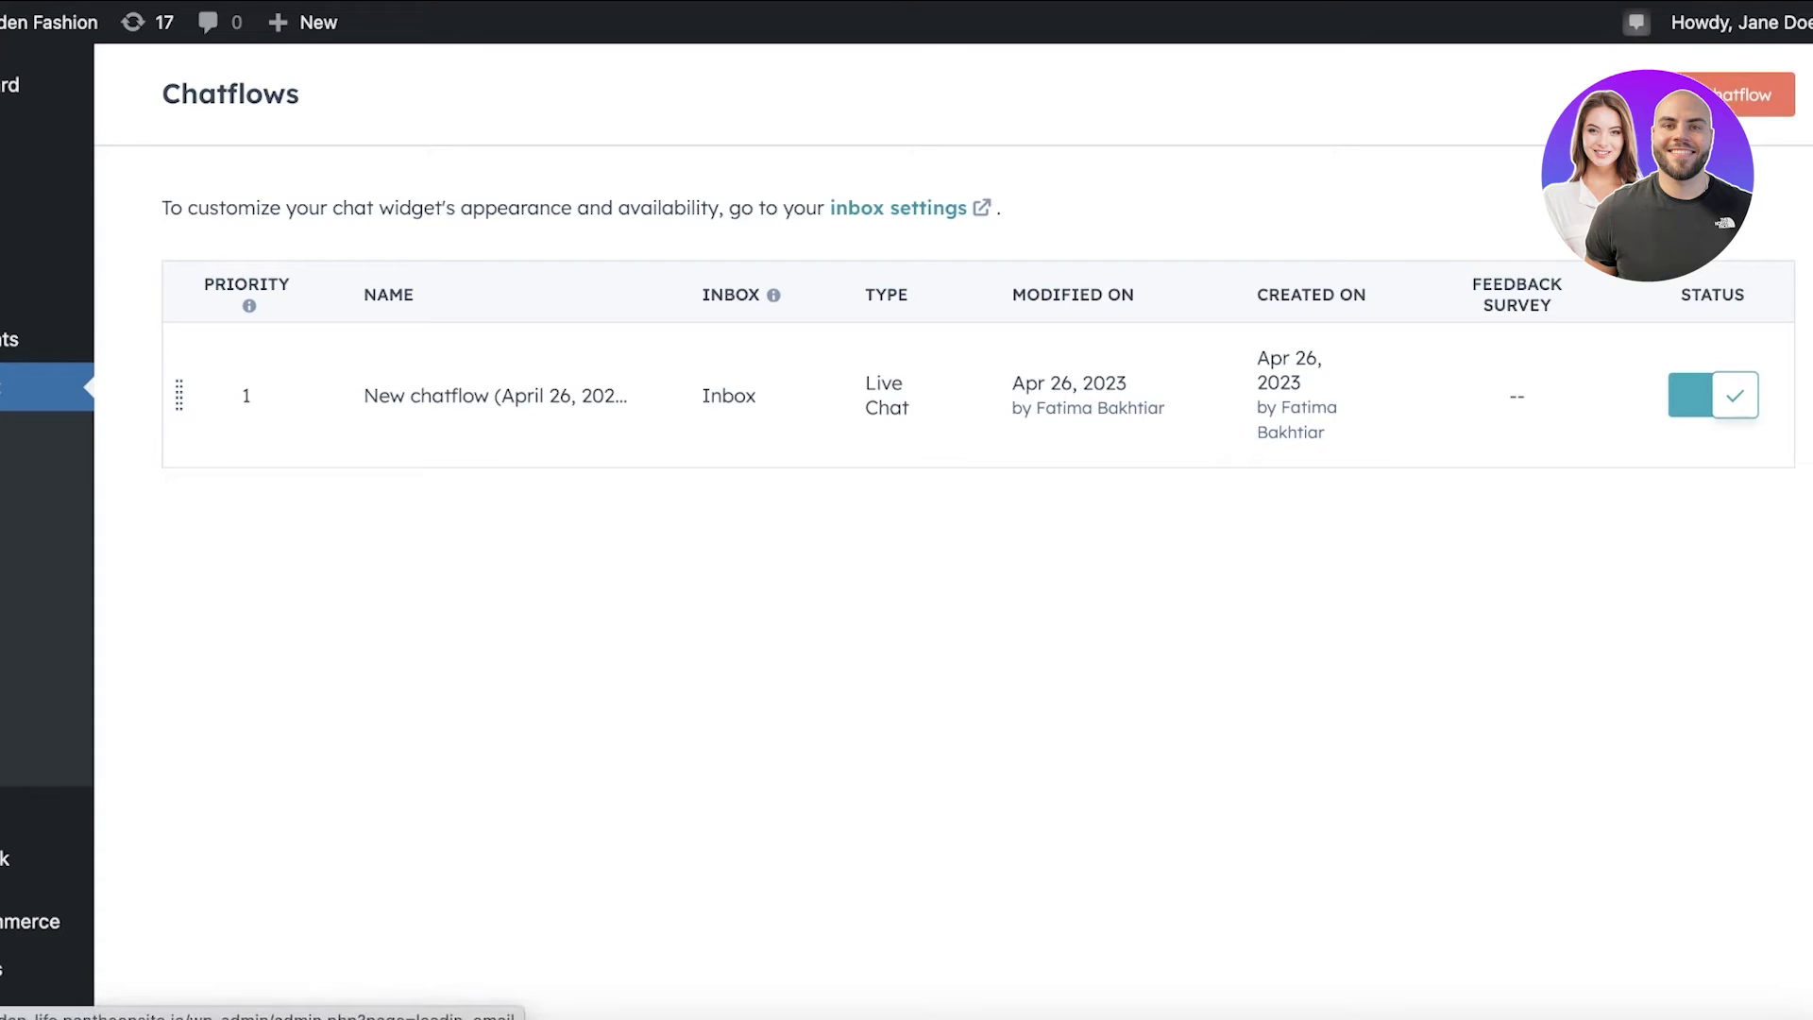
Step: Open HubSpot Email, then follow the Lists and Reporting links into HubSpot's web app
click(5, 598)
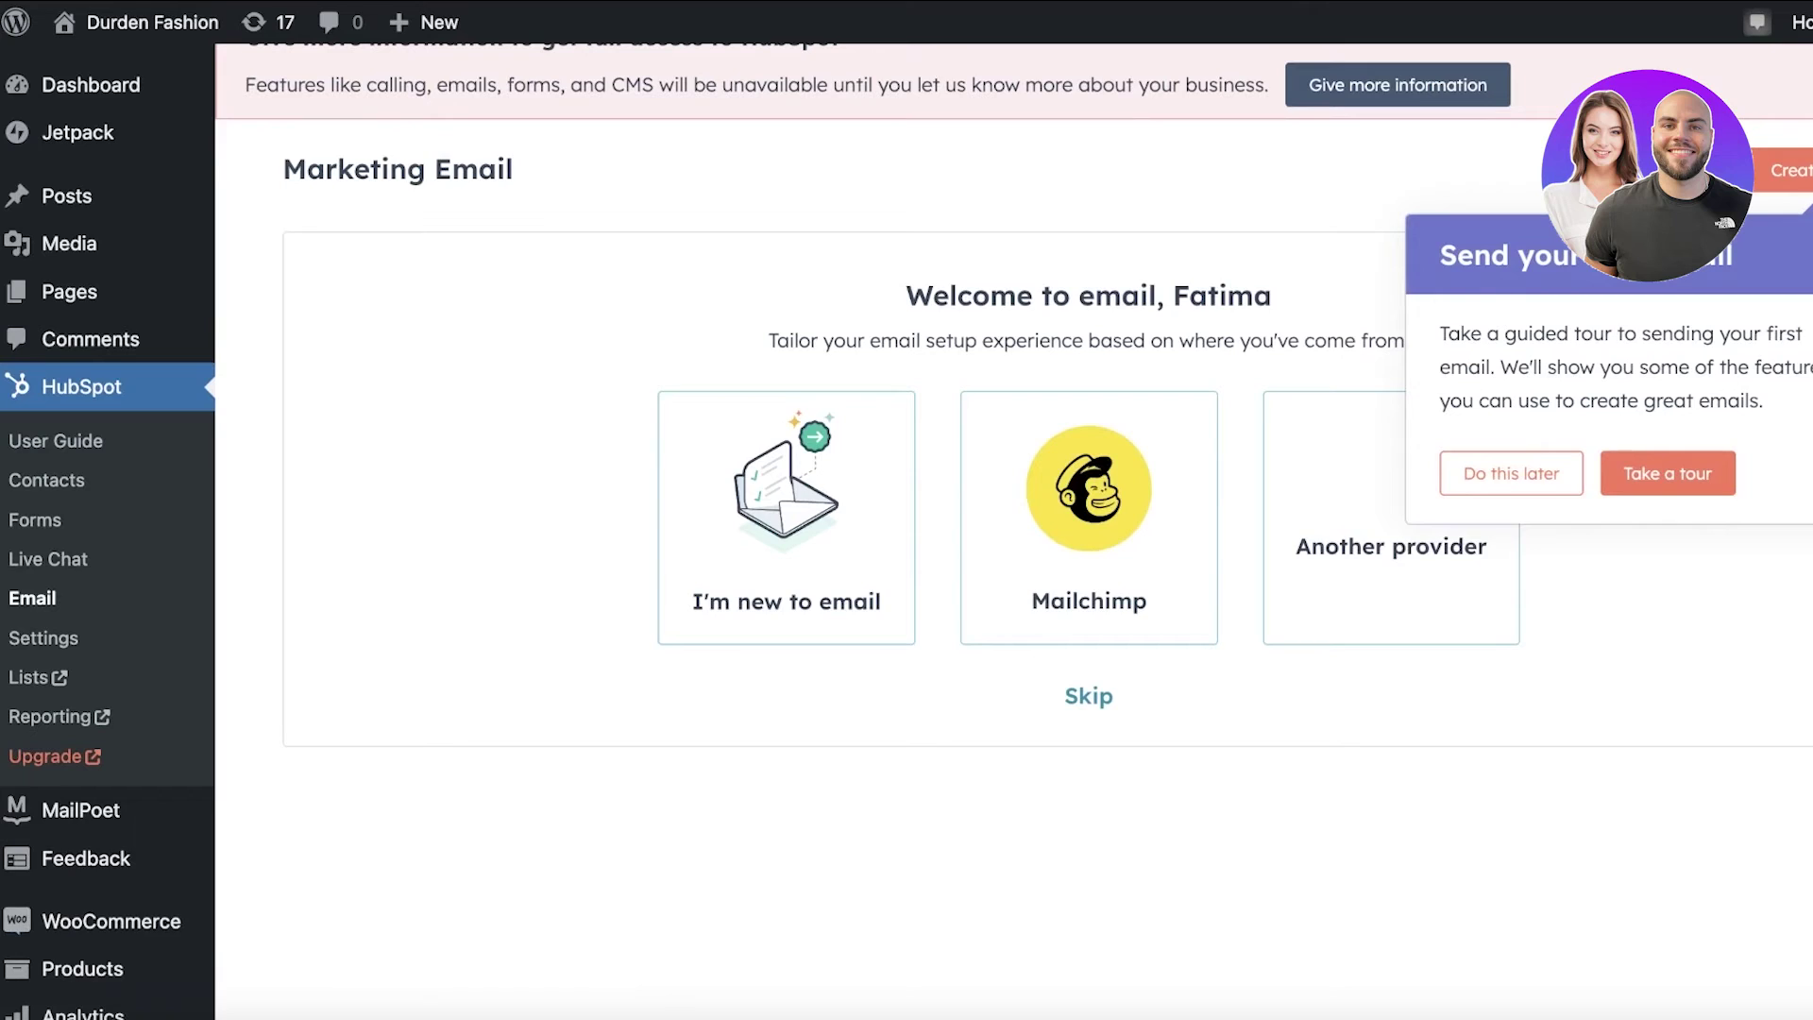
click(28, 680)
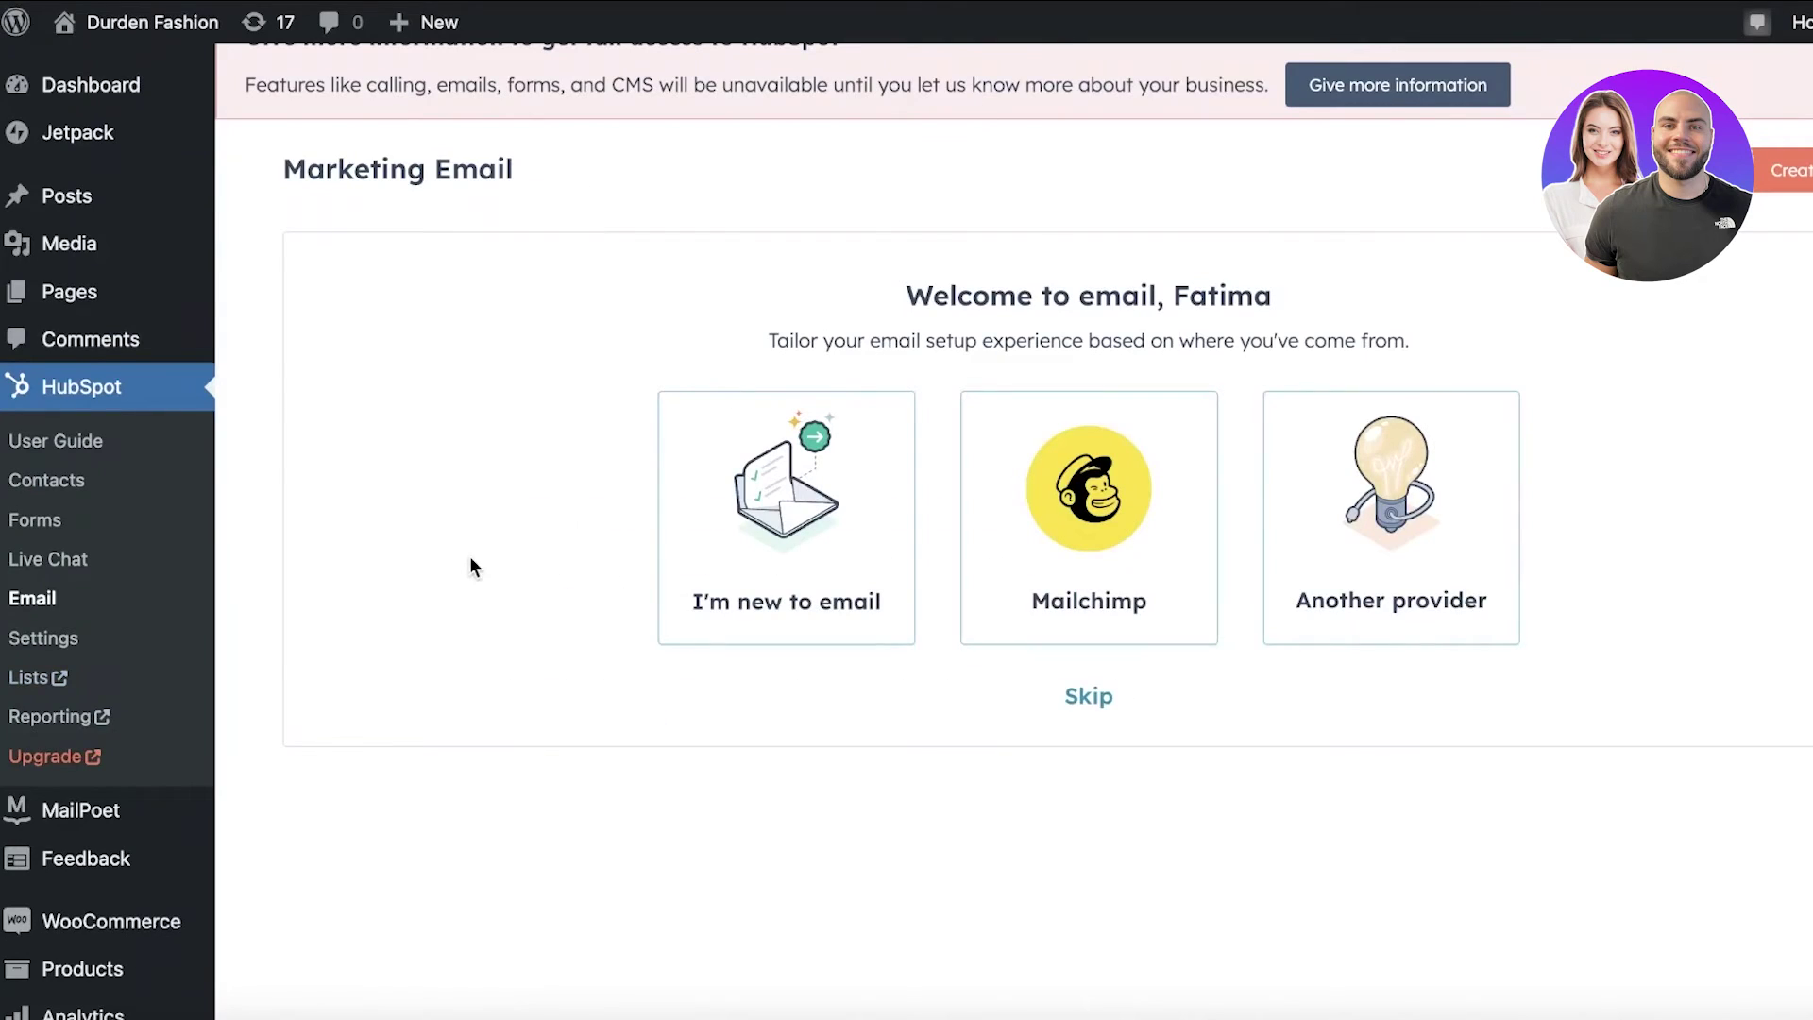
click(47, 713)
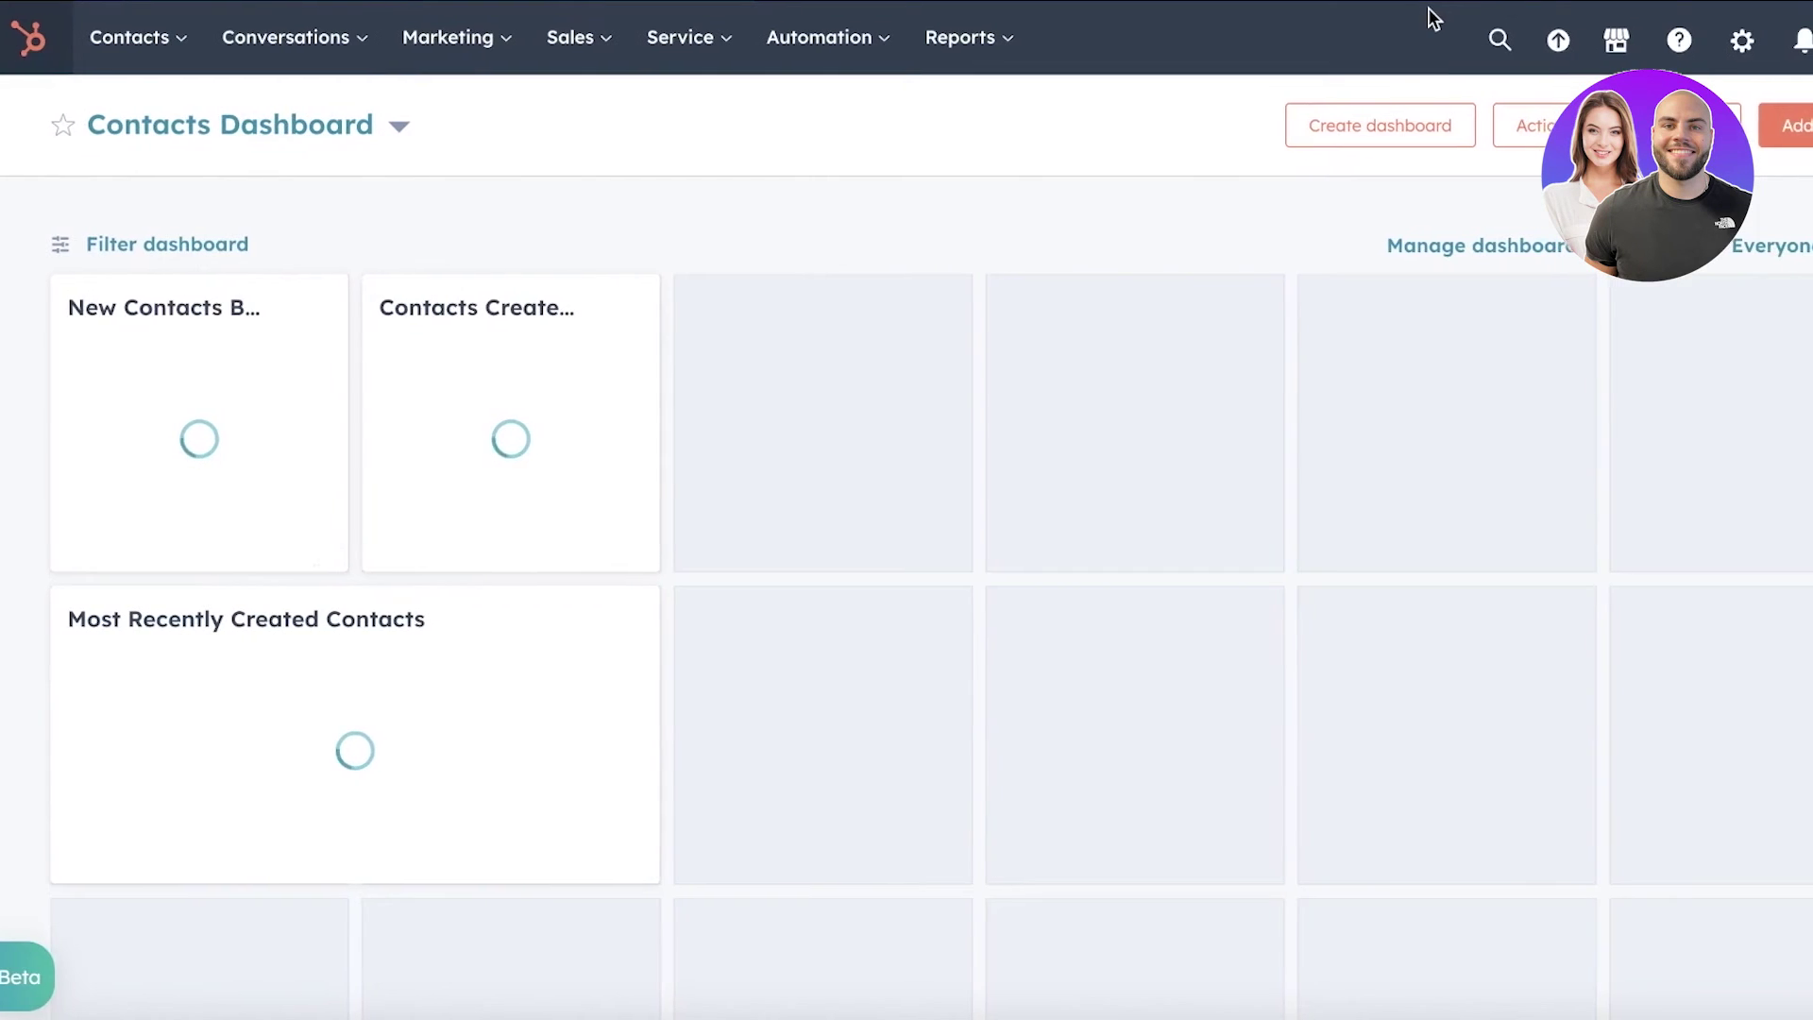
Step: Look over HubSpot's Contacts Dashboard and the empty Lists page showing 0 lists
scroll(1079, 162, down, 5)
scroll(1067, 217, up, 5)
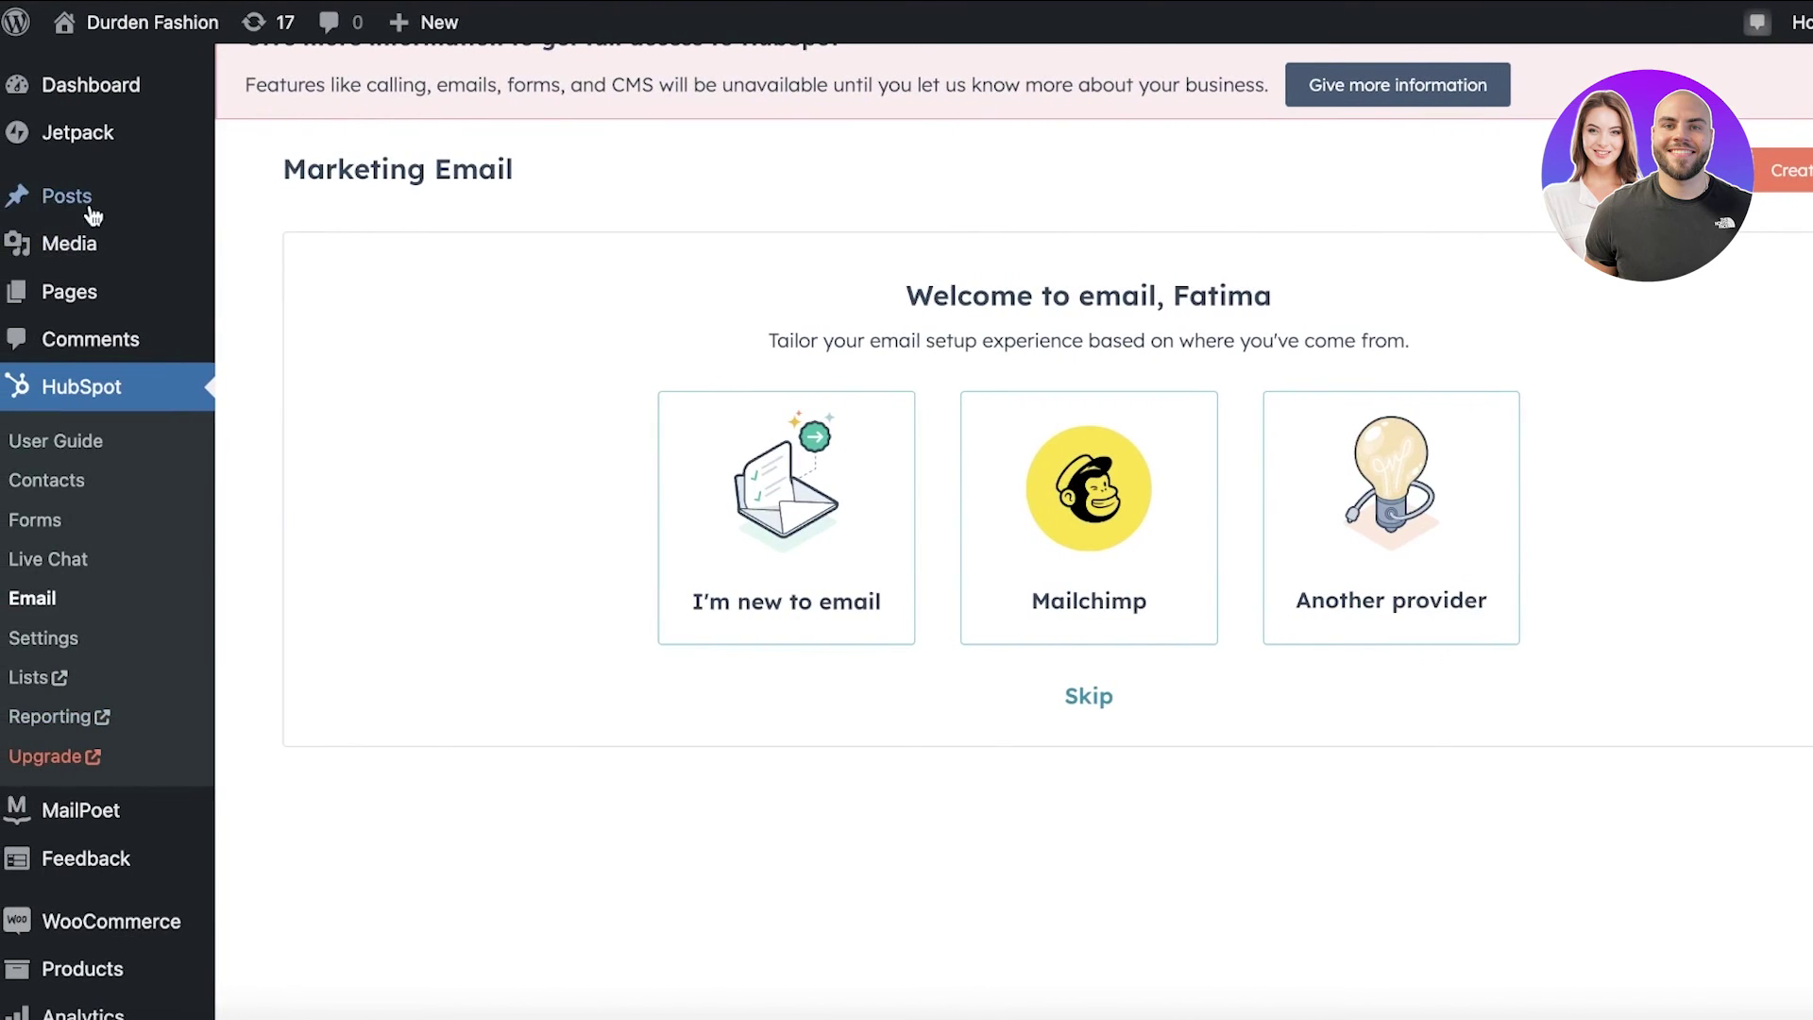
mouse_move(99, 246)
Step: Scroll through the Marketing Email welcome page, then go to the WordPress admin Dashboard
scroll(945, 165, up, 1)
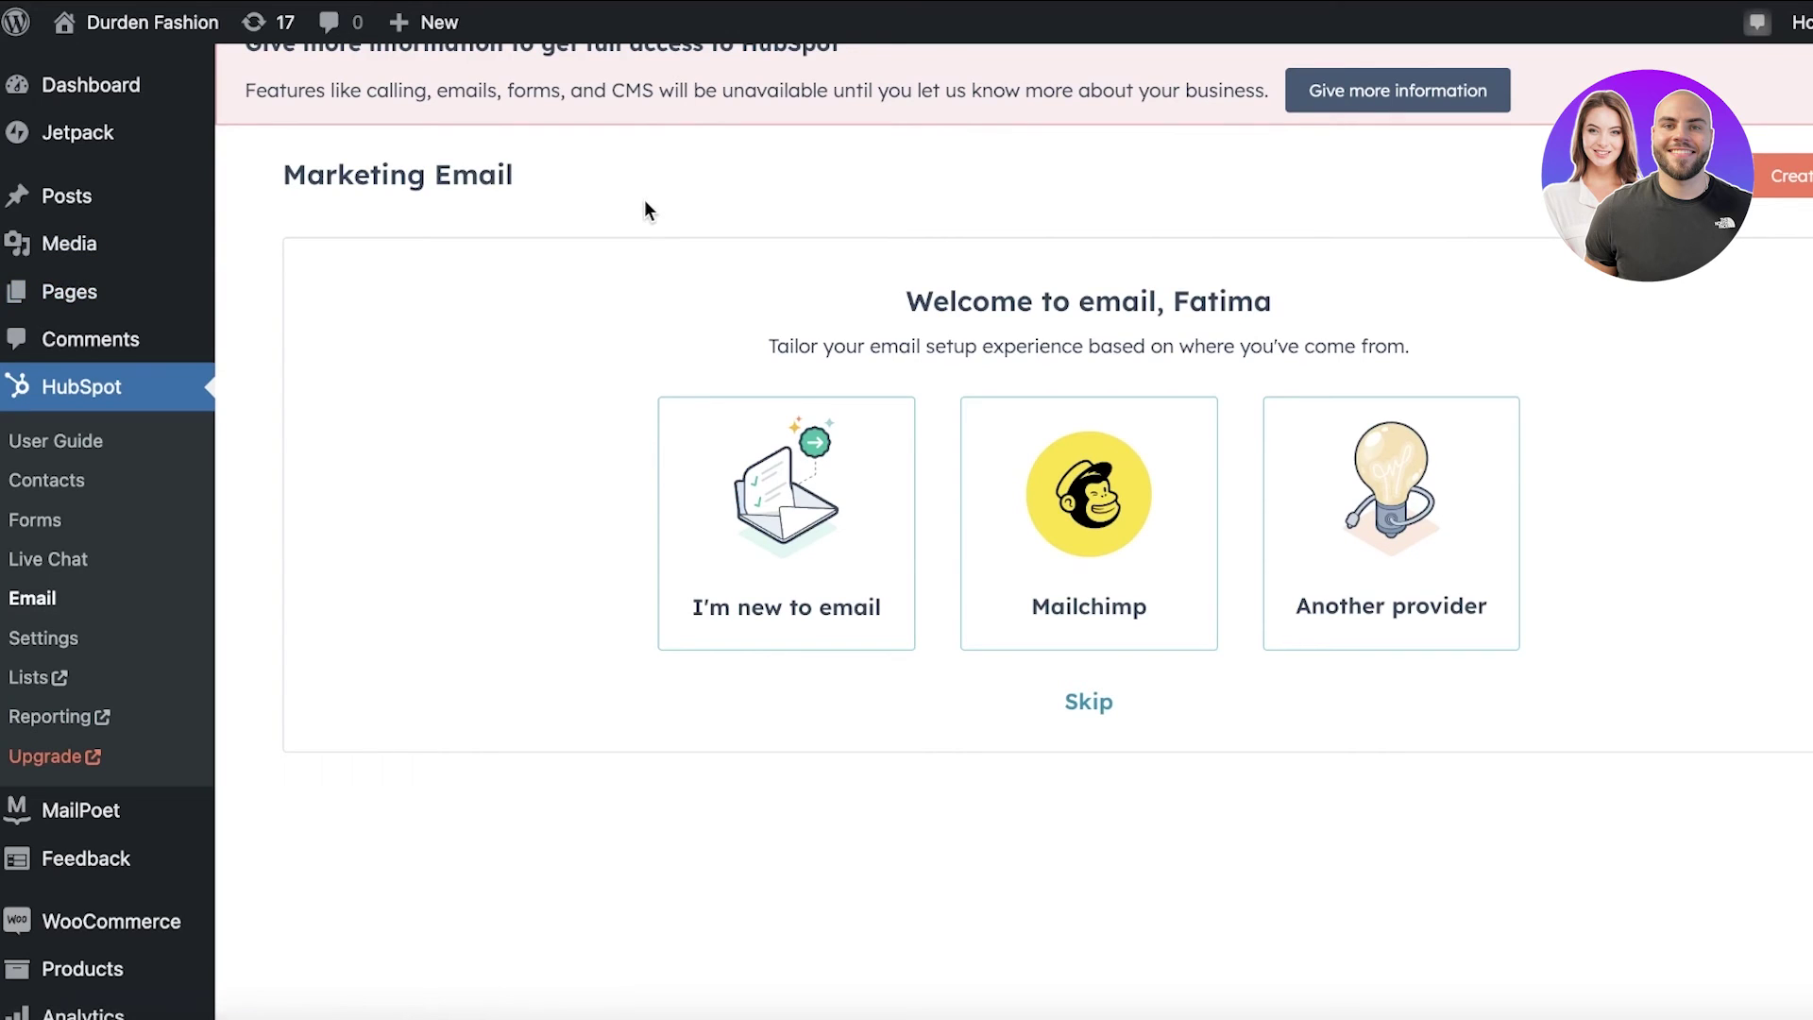
scroll(645, 201, up, 1)
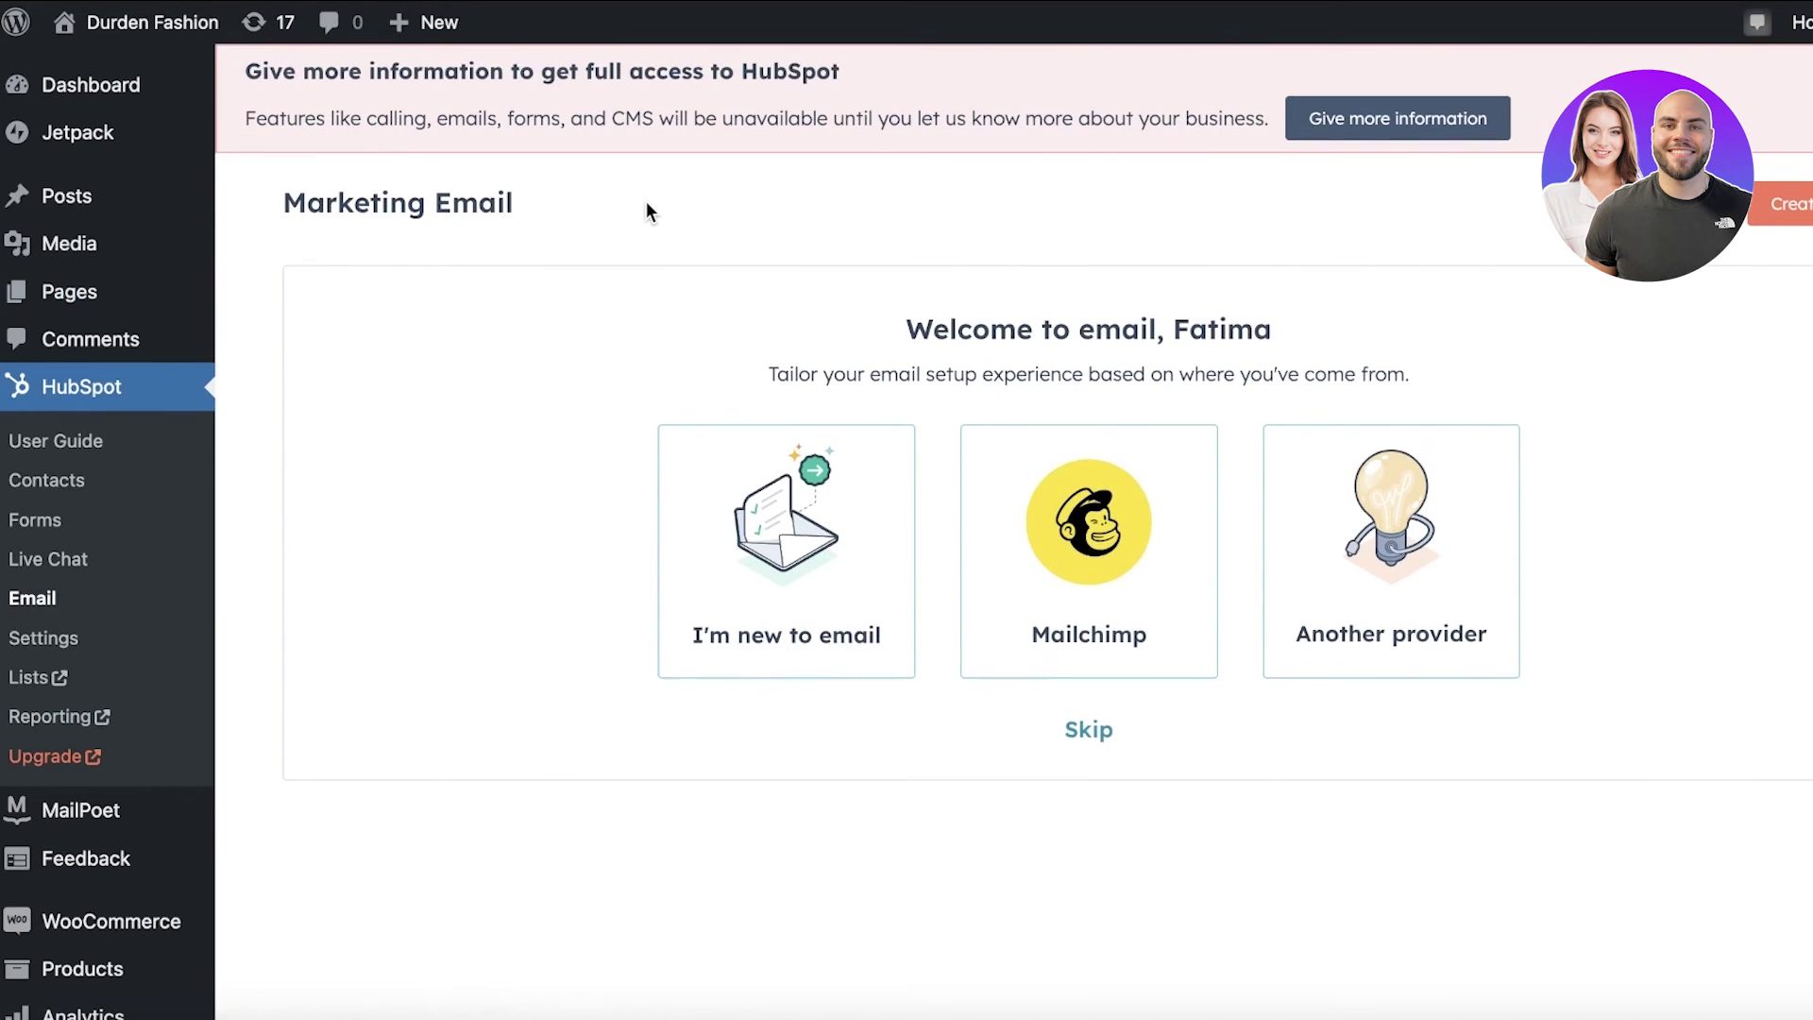
scroll(648, 382, down, 1)
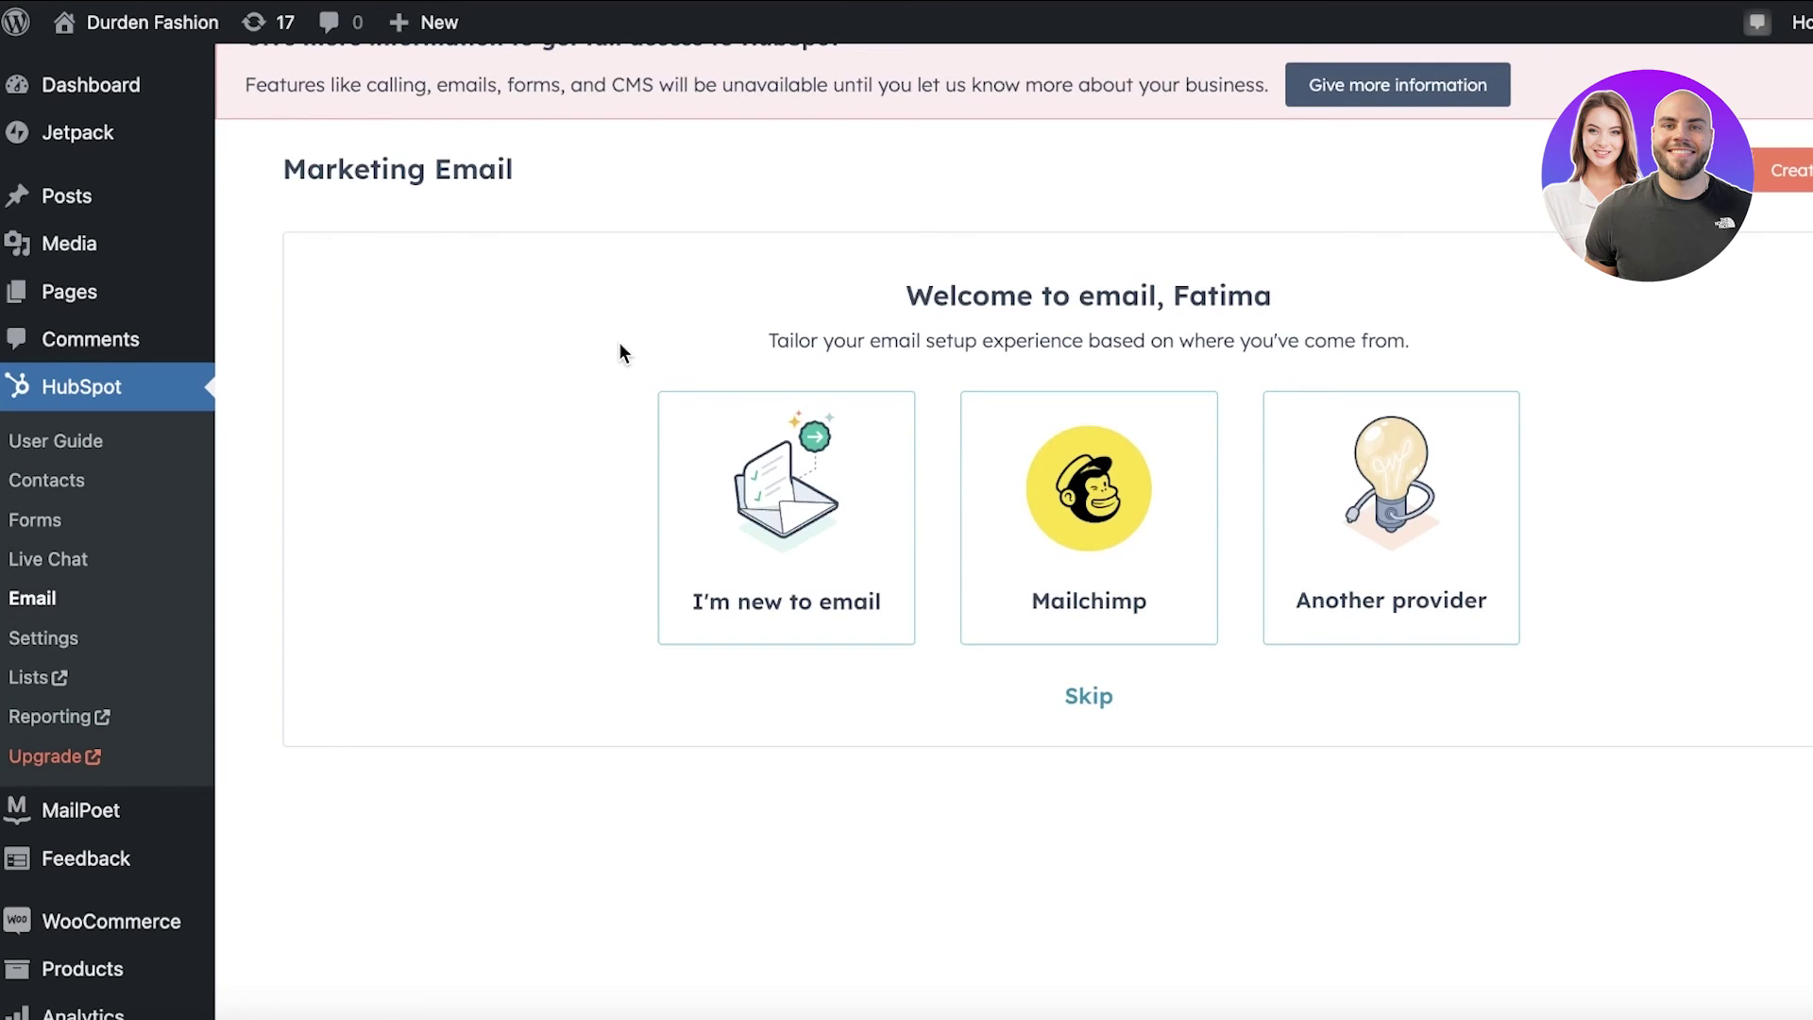
scroll(612, 352, down, 10)
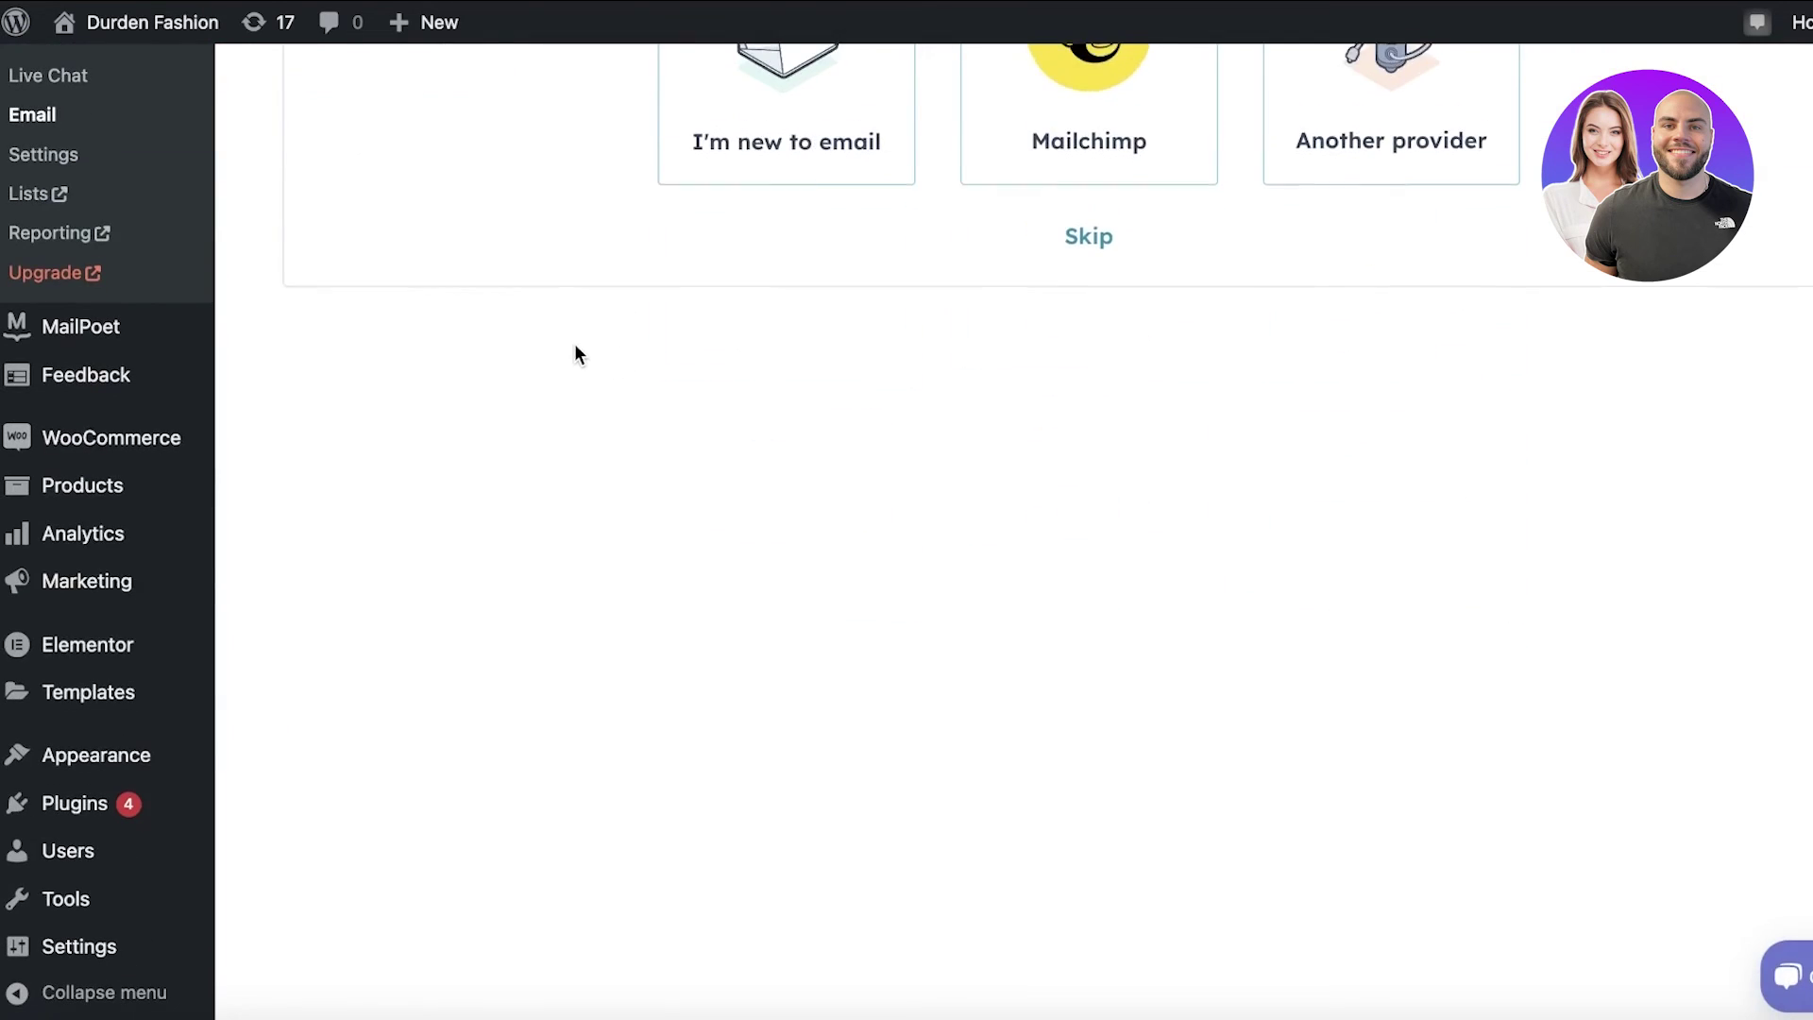
scroll(308, 412, up, 10)
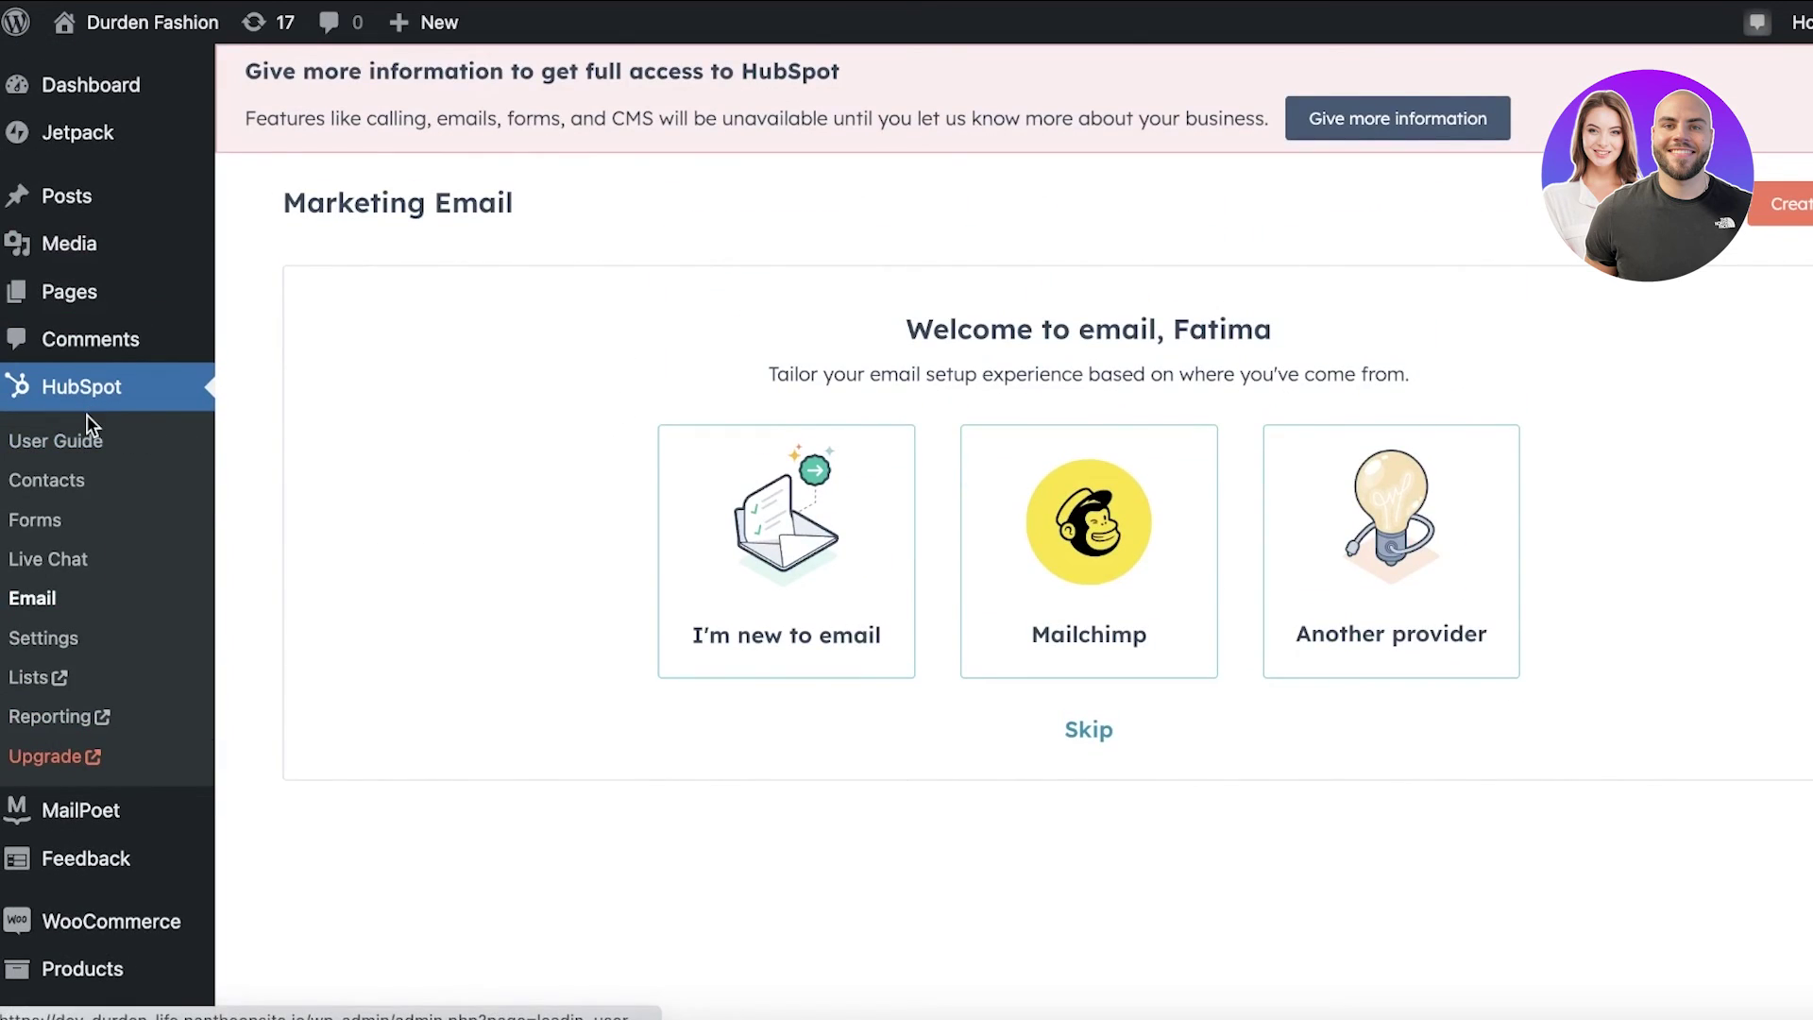
scroll(738, 261, down, 1)
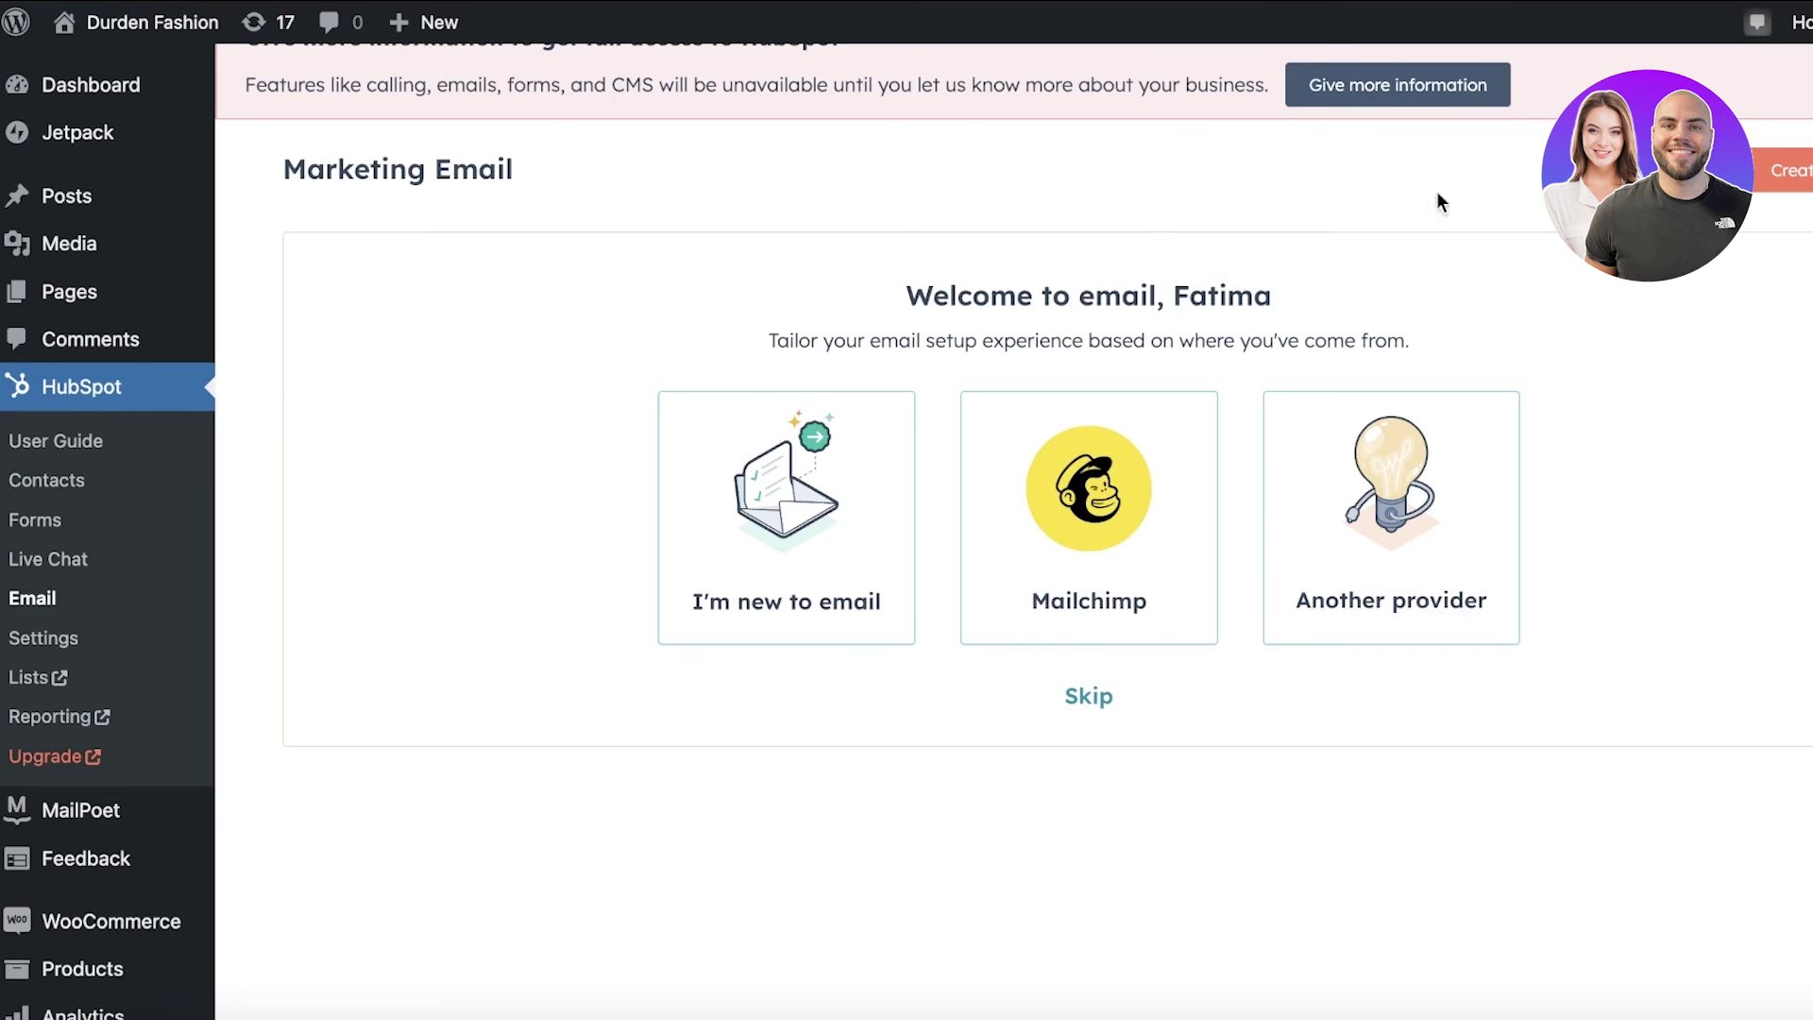
scroll(1322, 217, down, 4)
scroll(458, 368, up, 5)
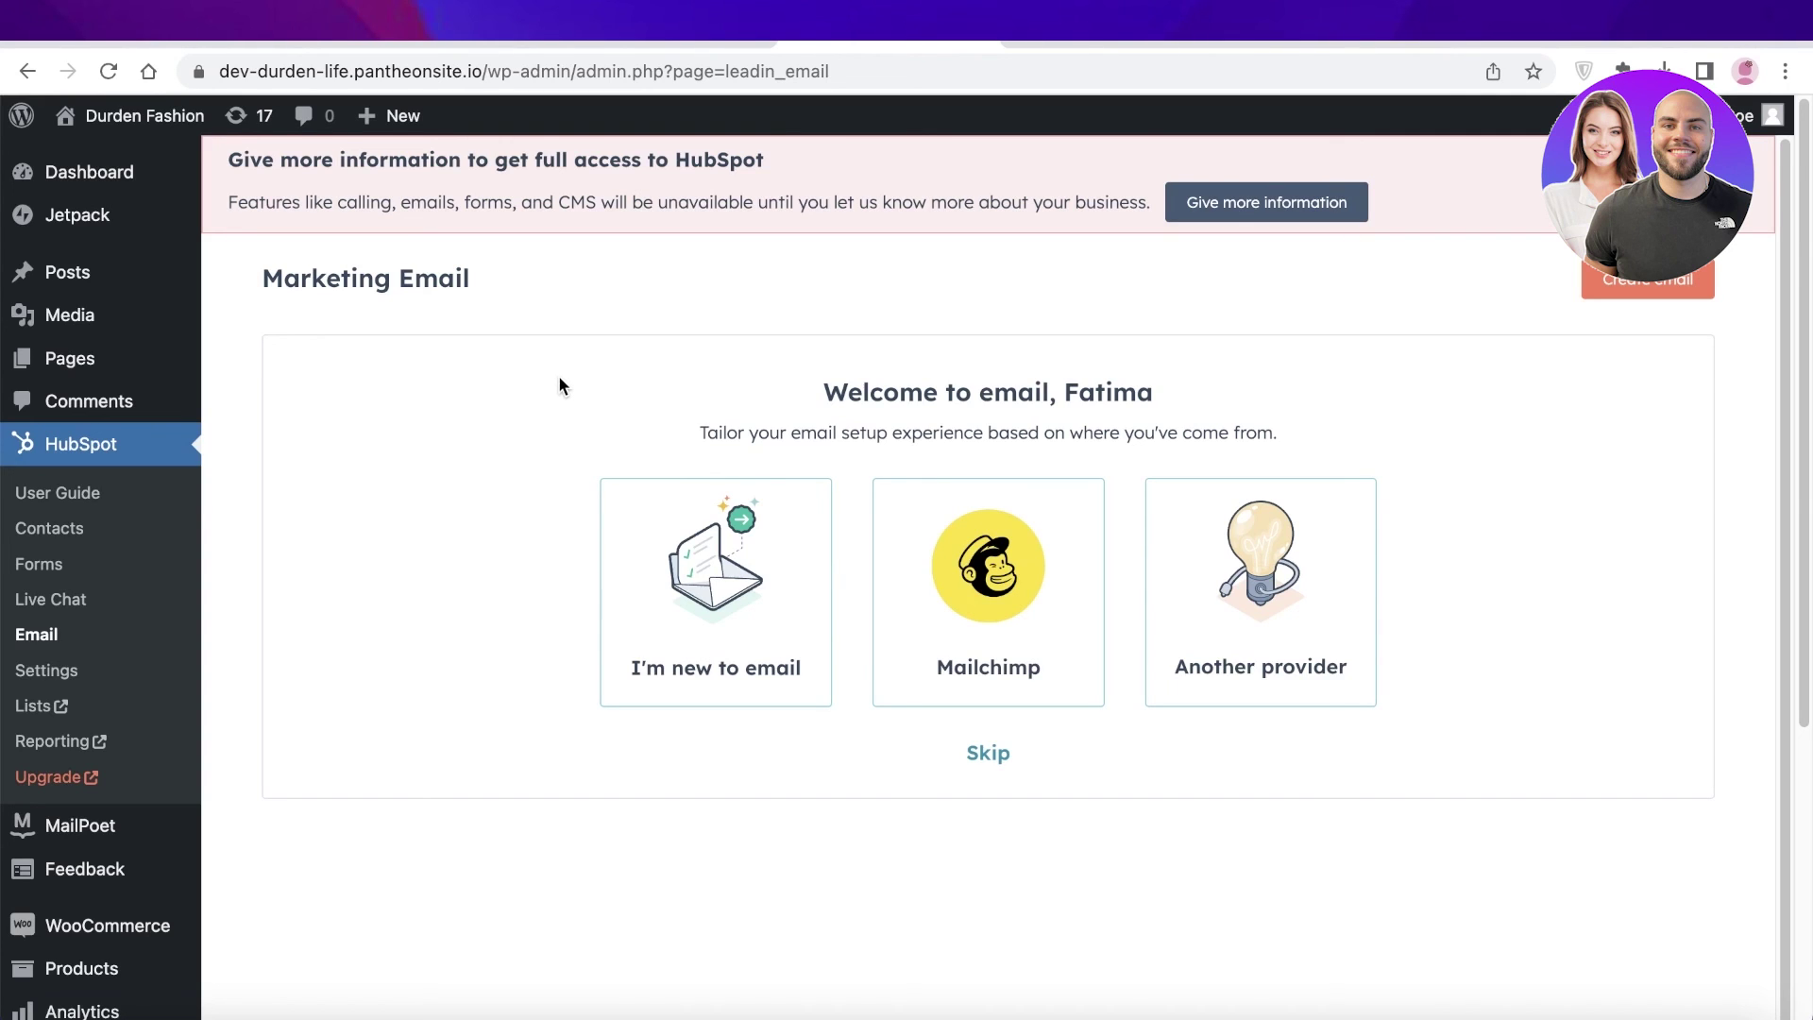
click(106, 171)
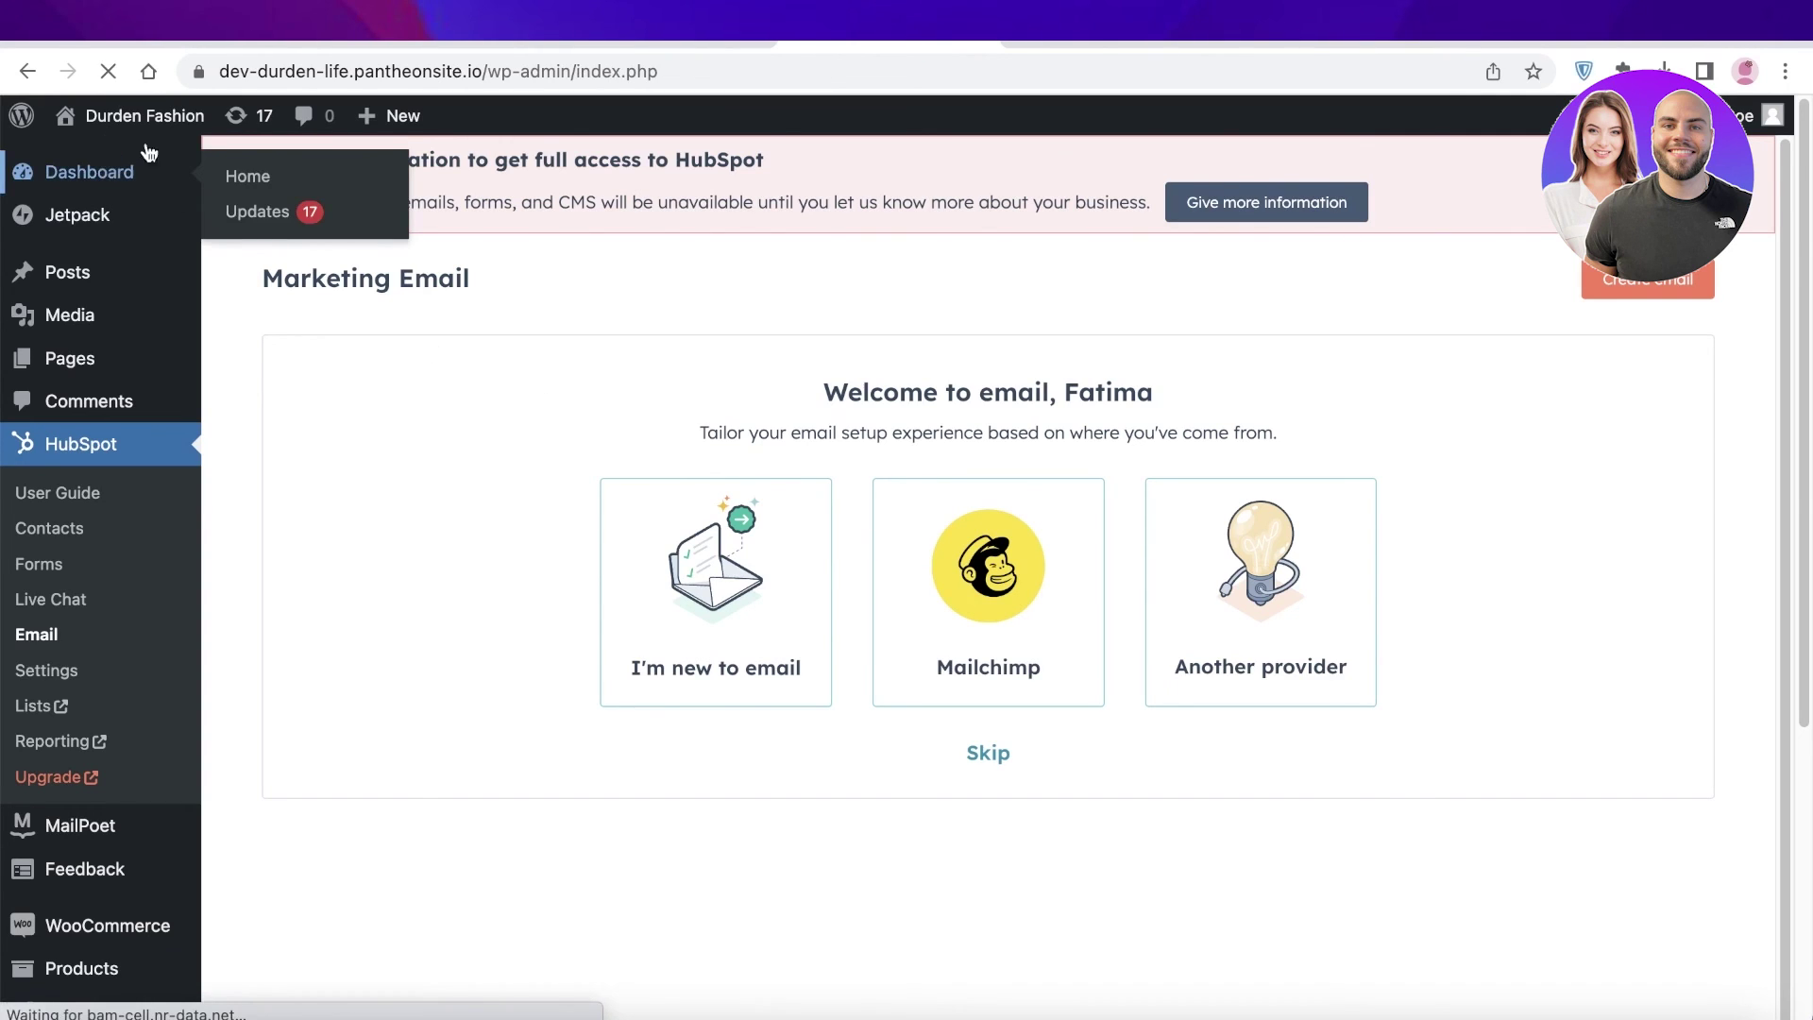